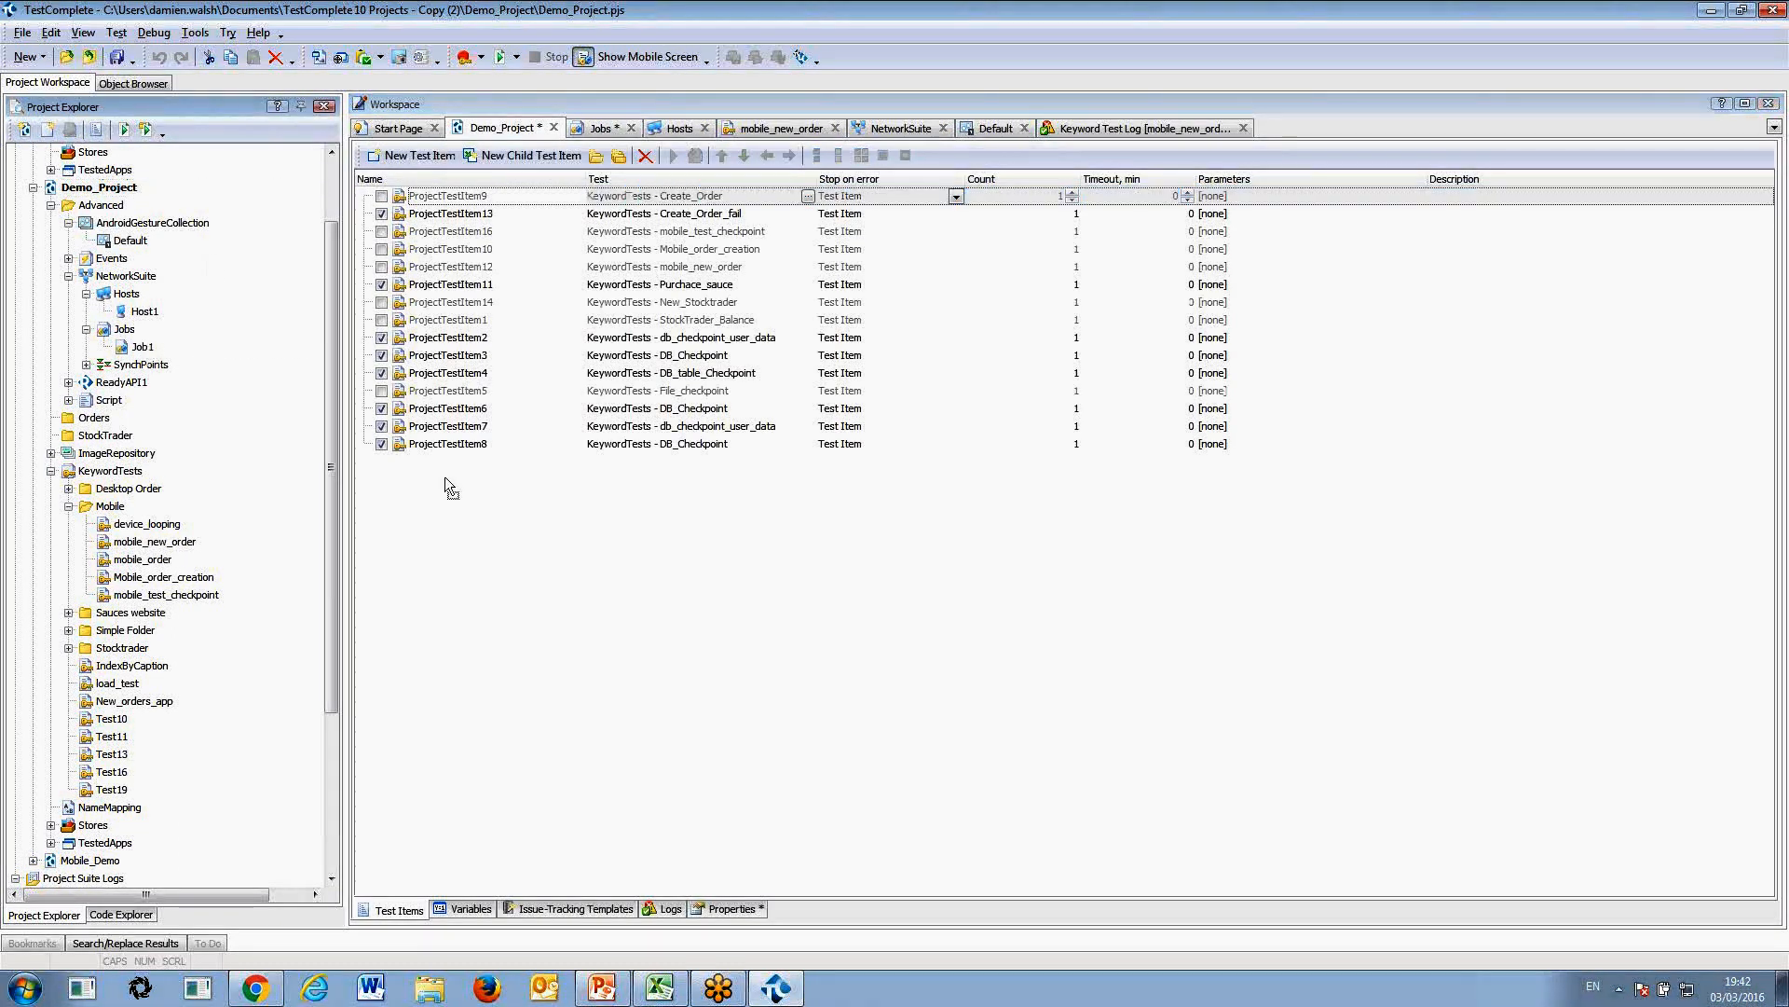
Add the NetworkSuite job Job1 as a new test item at the end of Demo_Project's test item list
left_click_drag(144, 347, 447, 487)
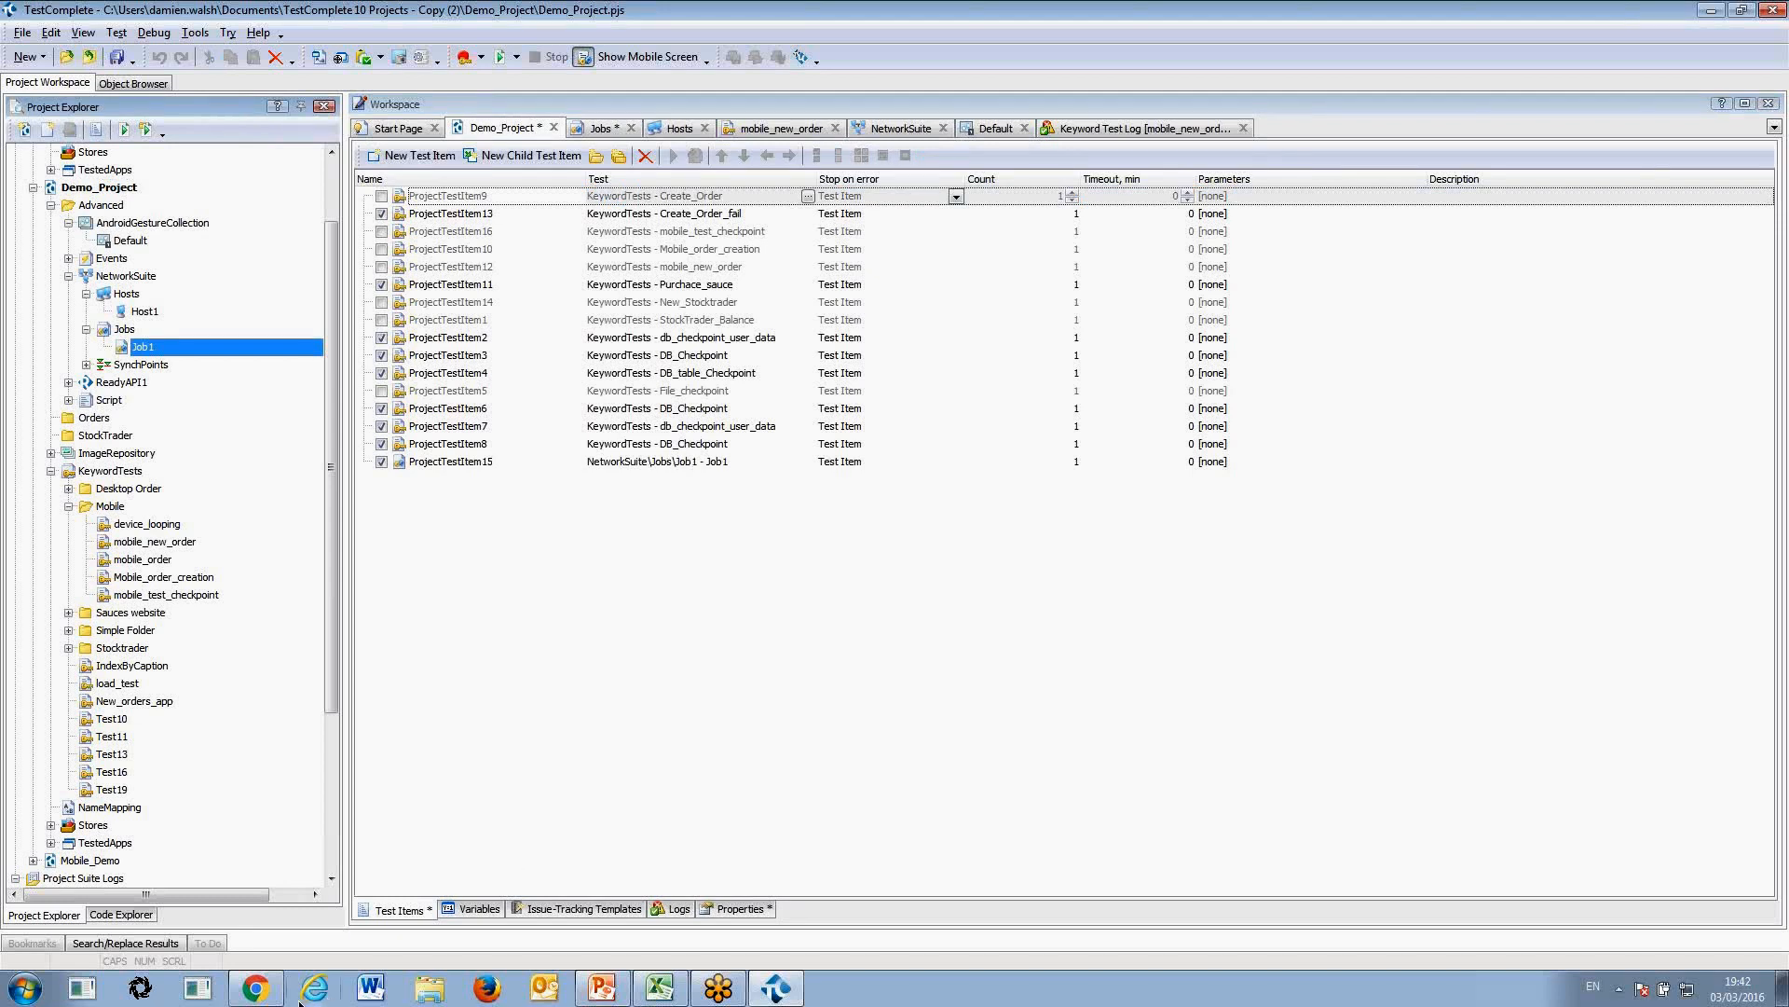
Switch to Chrome and load the Jenkins dashboard bookmark from the App software folder in a new browser tab
left_click(265, 993)
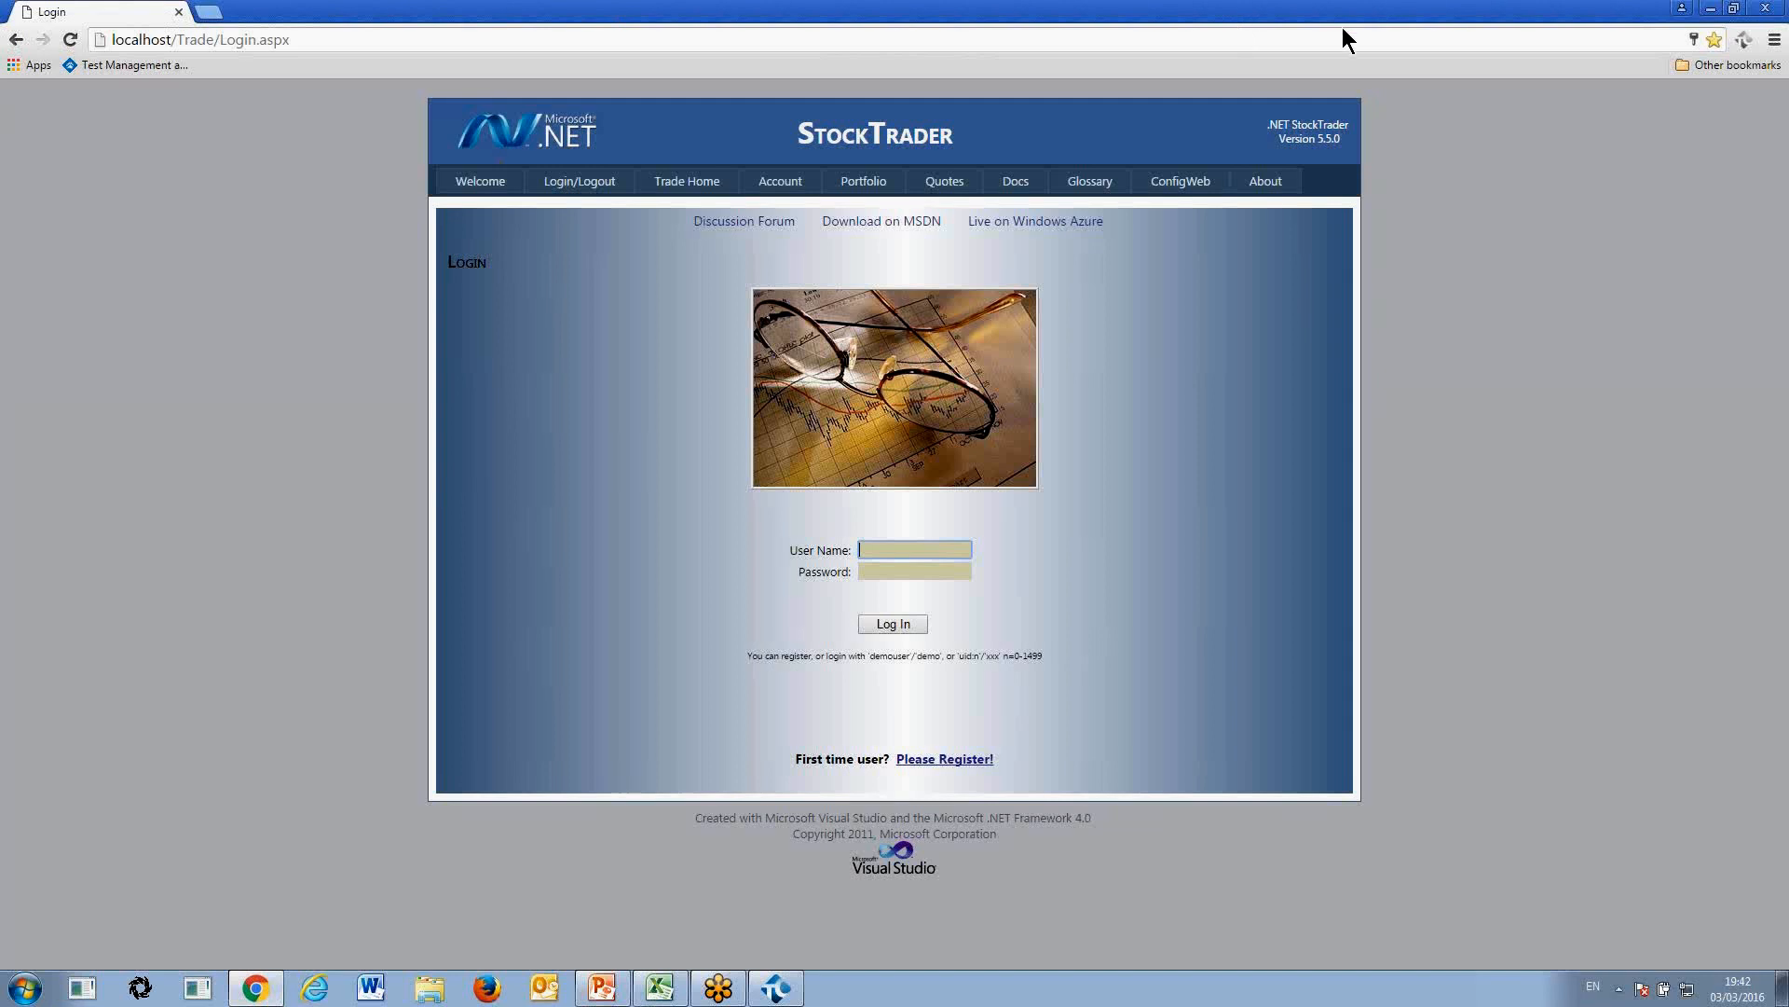
left_click(211, 11)
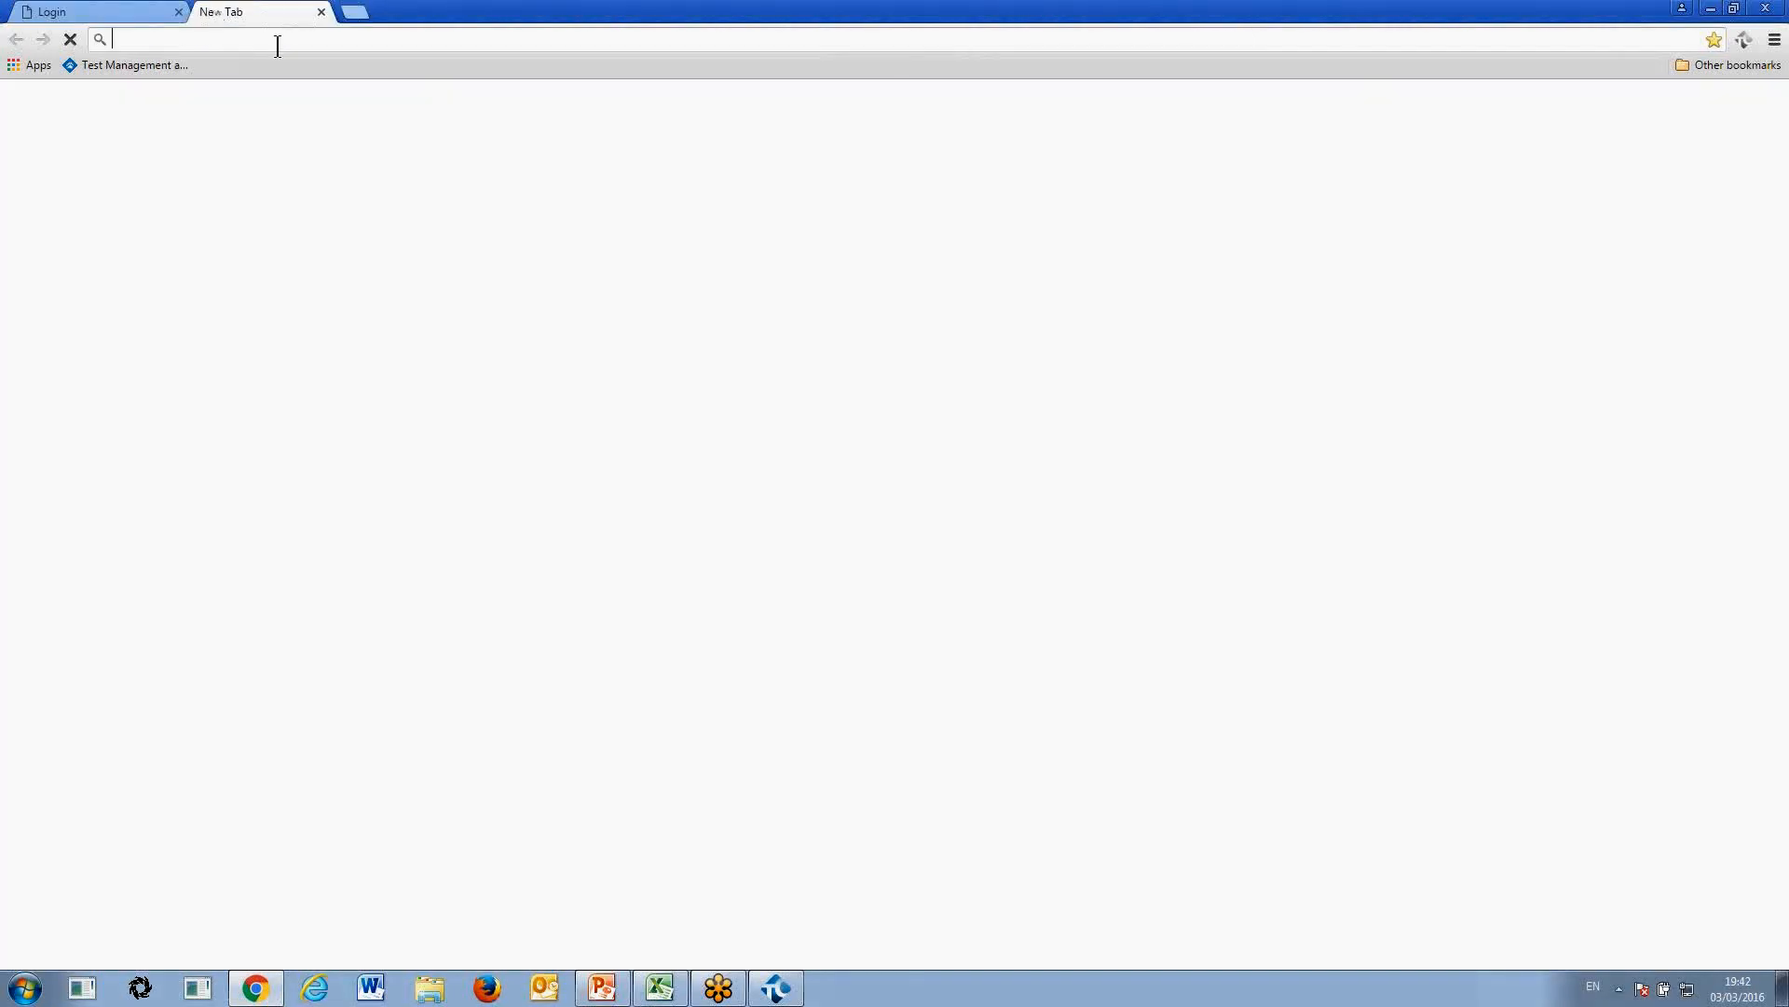
left_click(1733, 67)
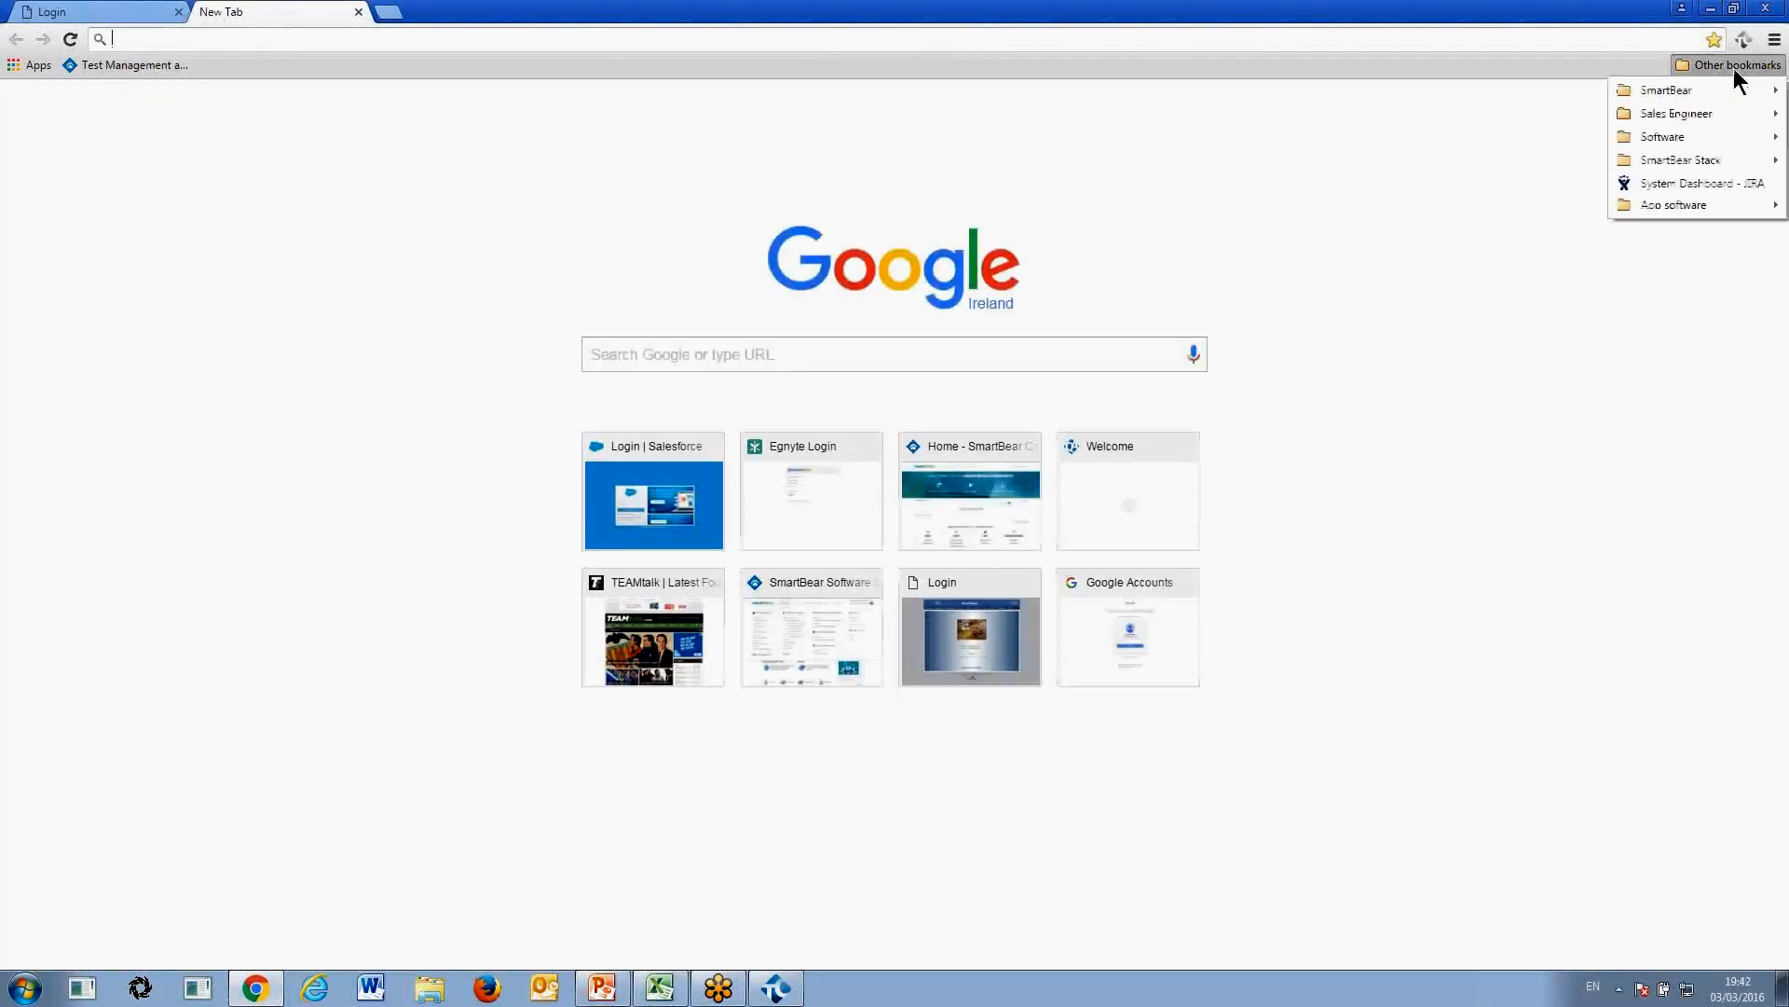
mouse_move(1715, 108)
mouse_move(1678, 159)
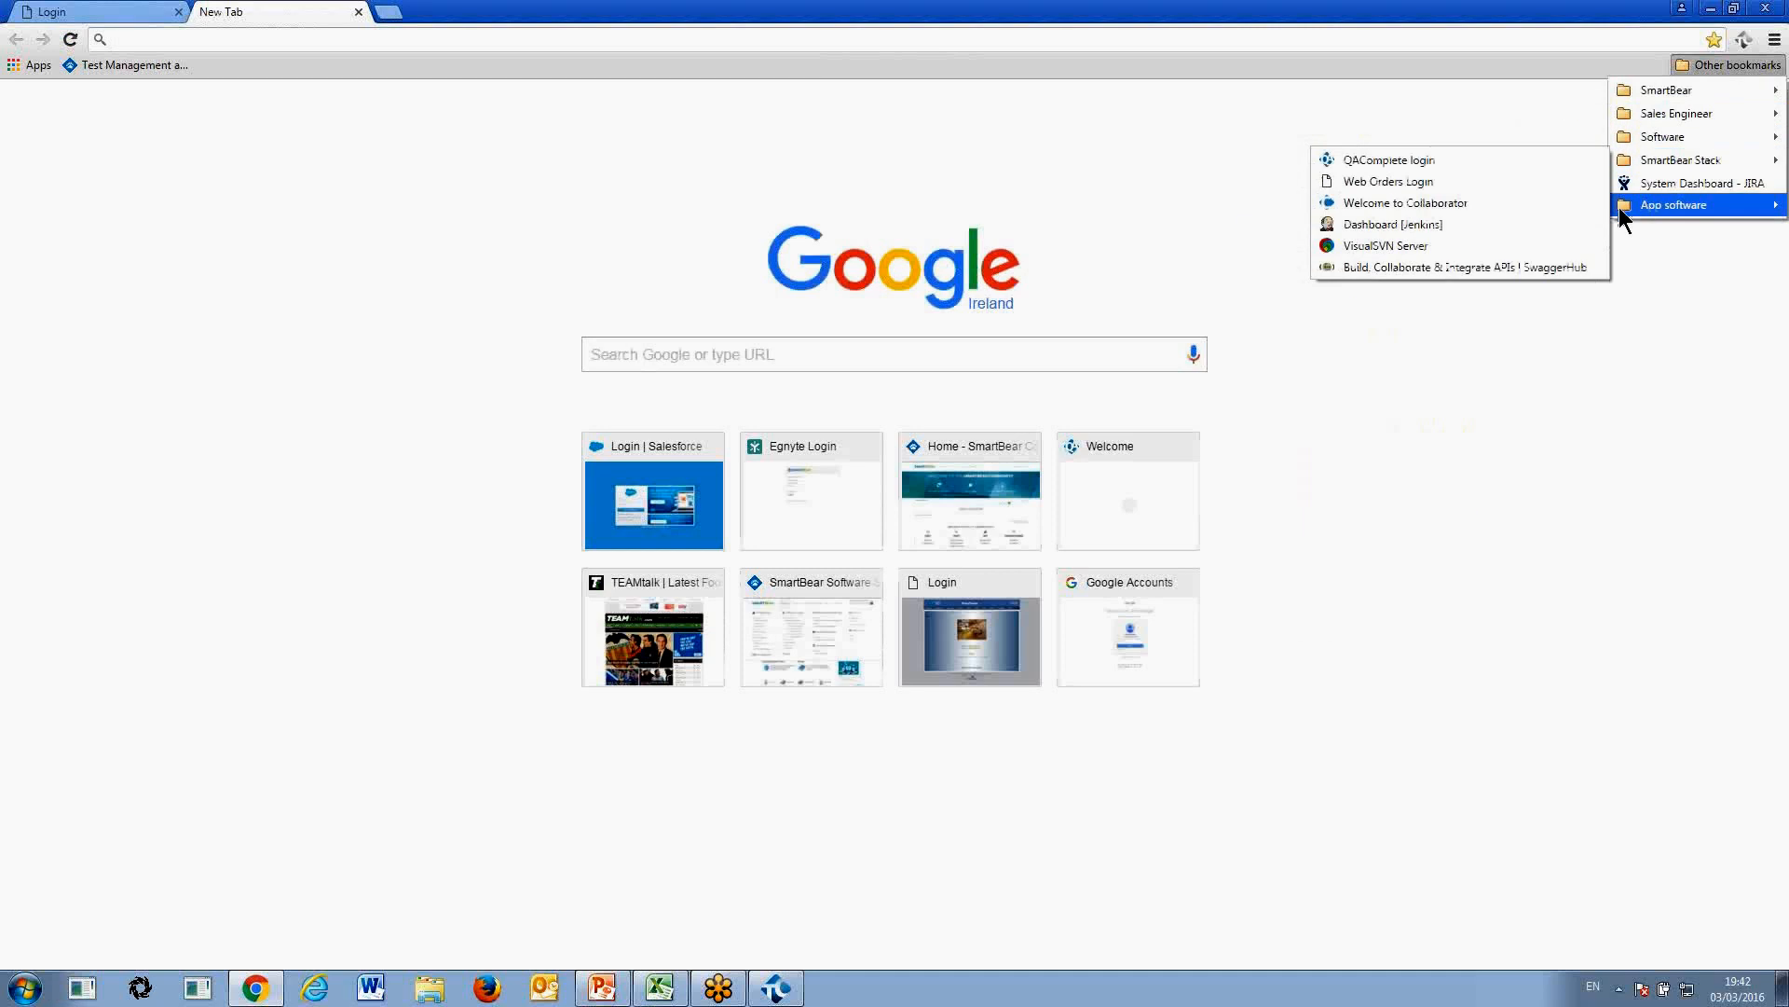
left_click(1491, 229)
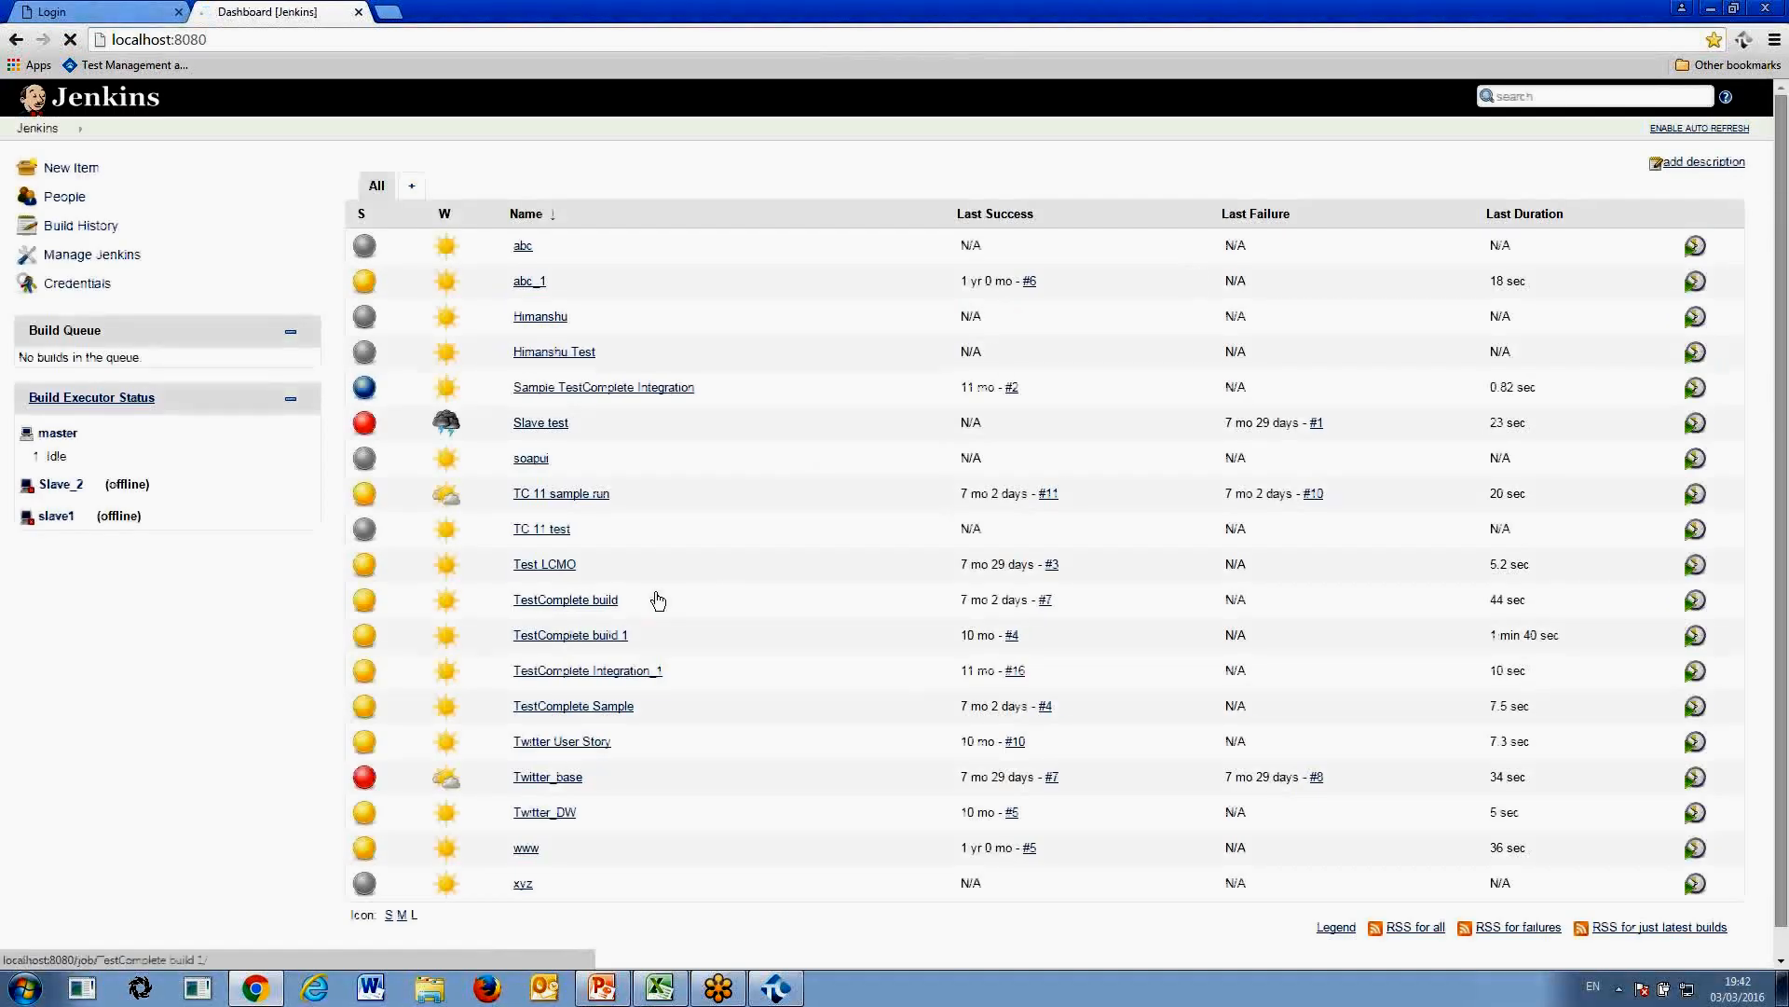
View the auto login_DW report in the TestComplete test results of build #4 of TestComplete build 1, and return to TestComplete
left_click(601, 635)
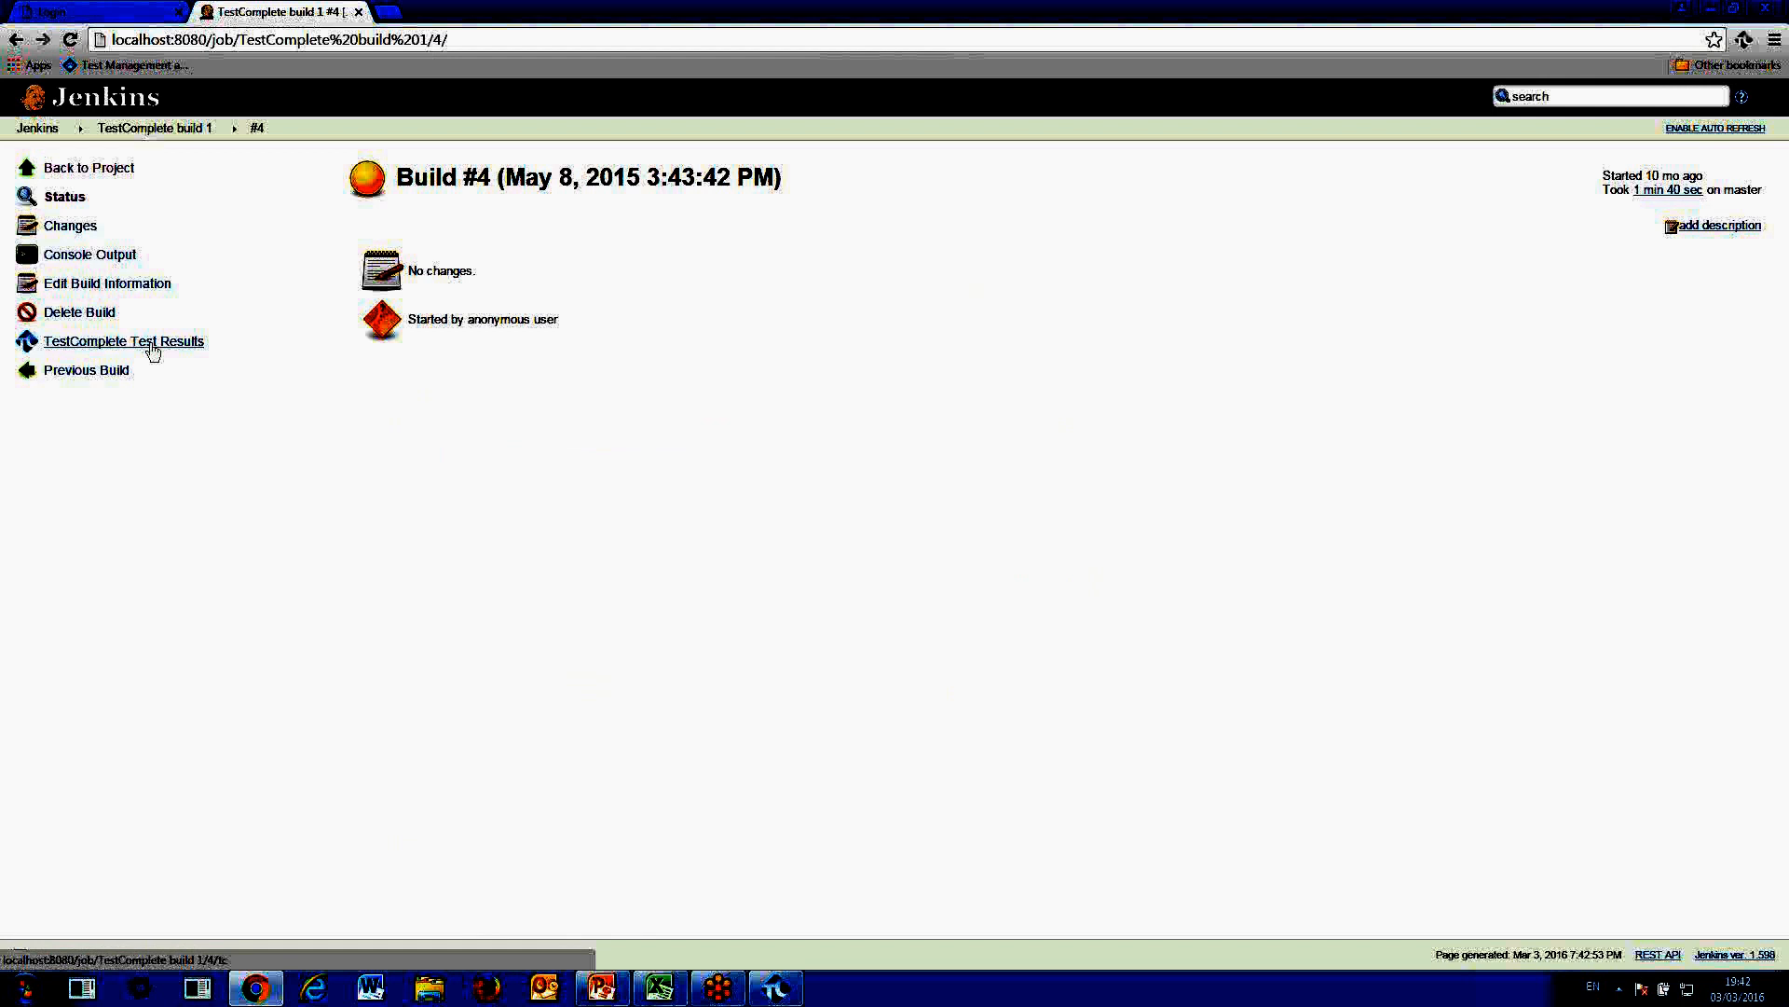
left_click(149, 343)
left_click(538, 244)
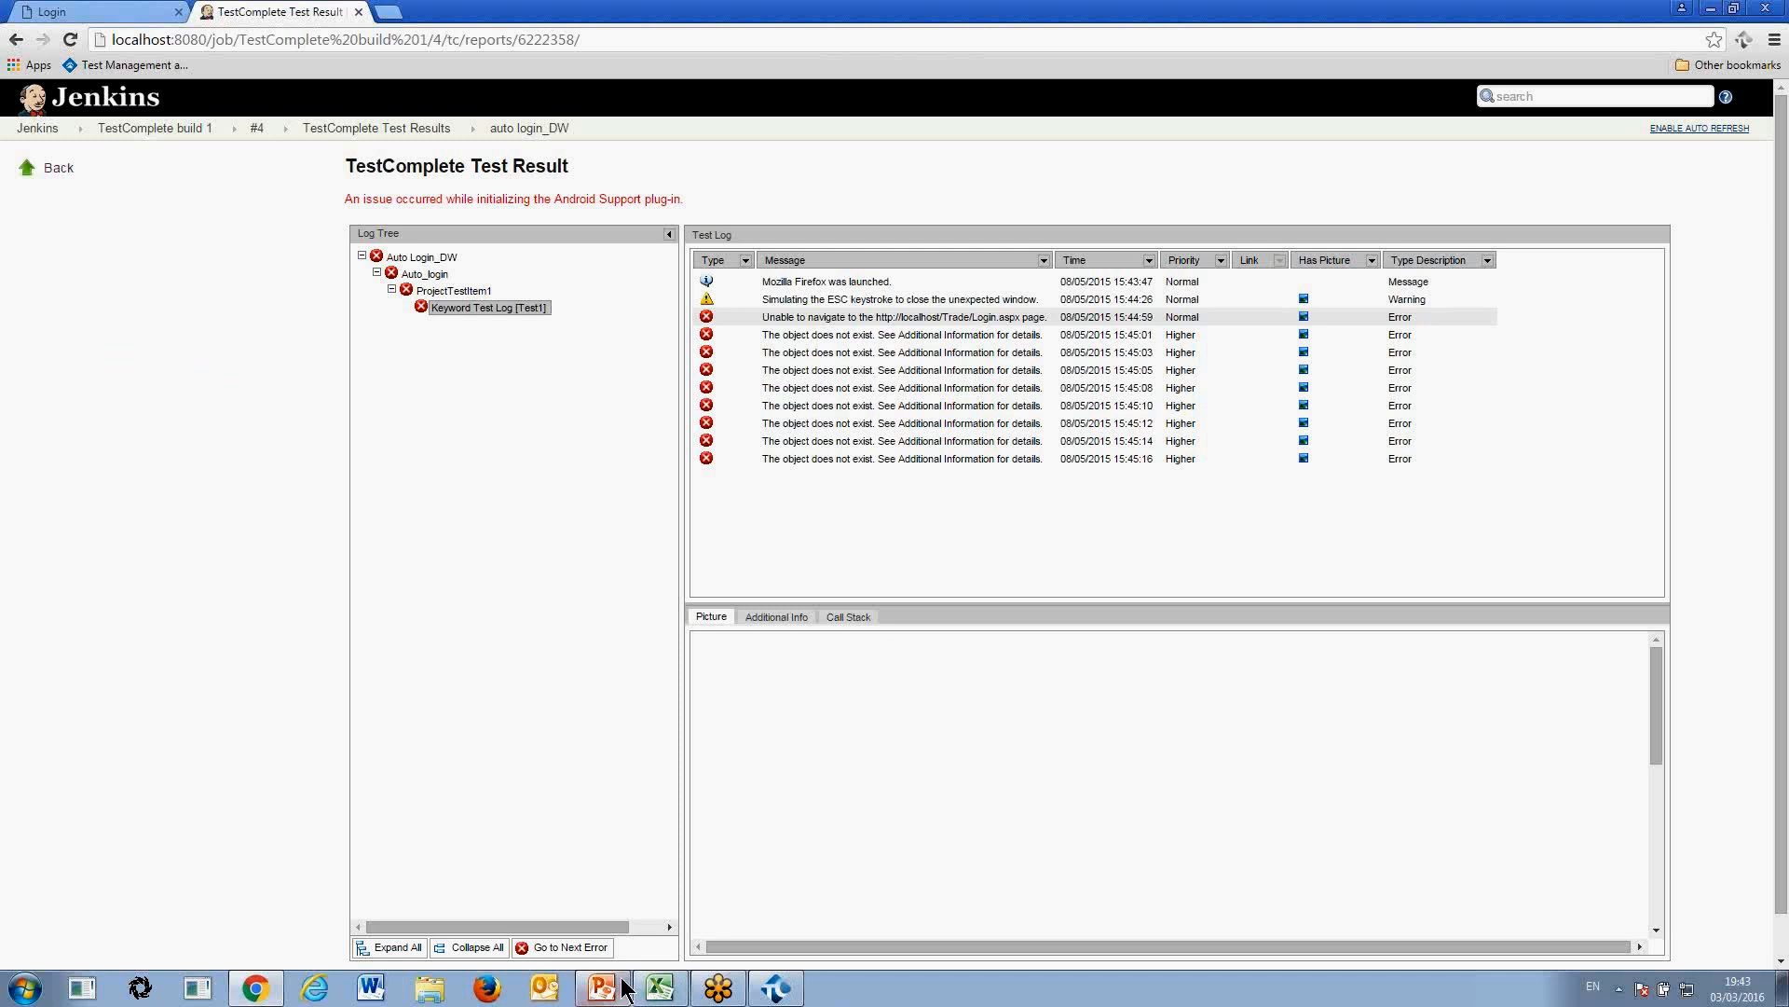
left_click(775, 987)
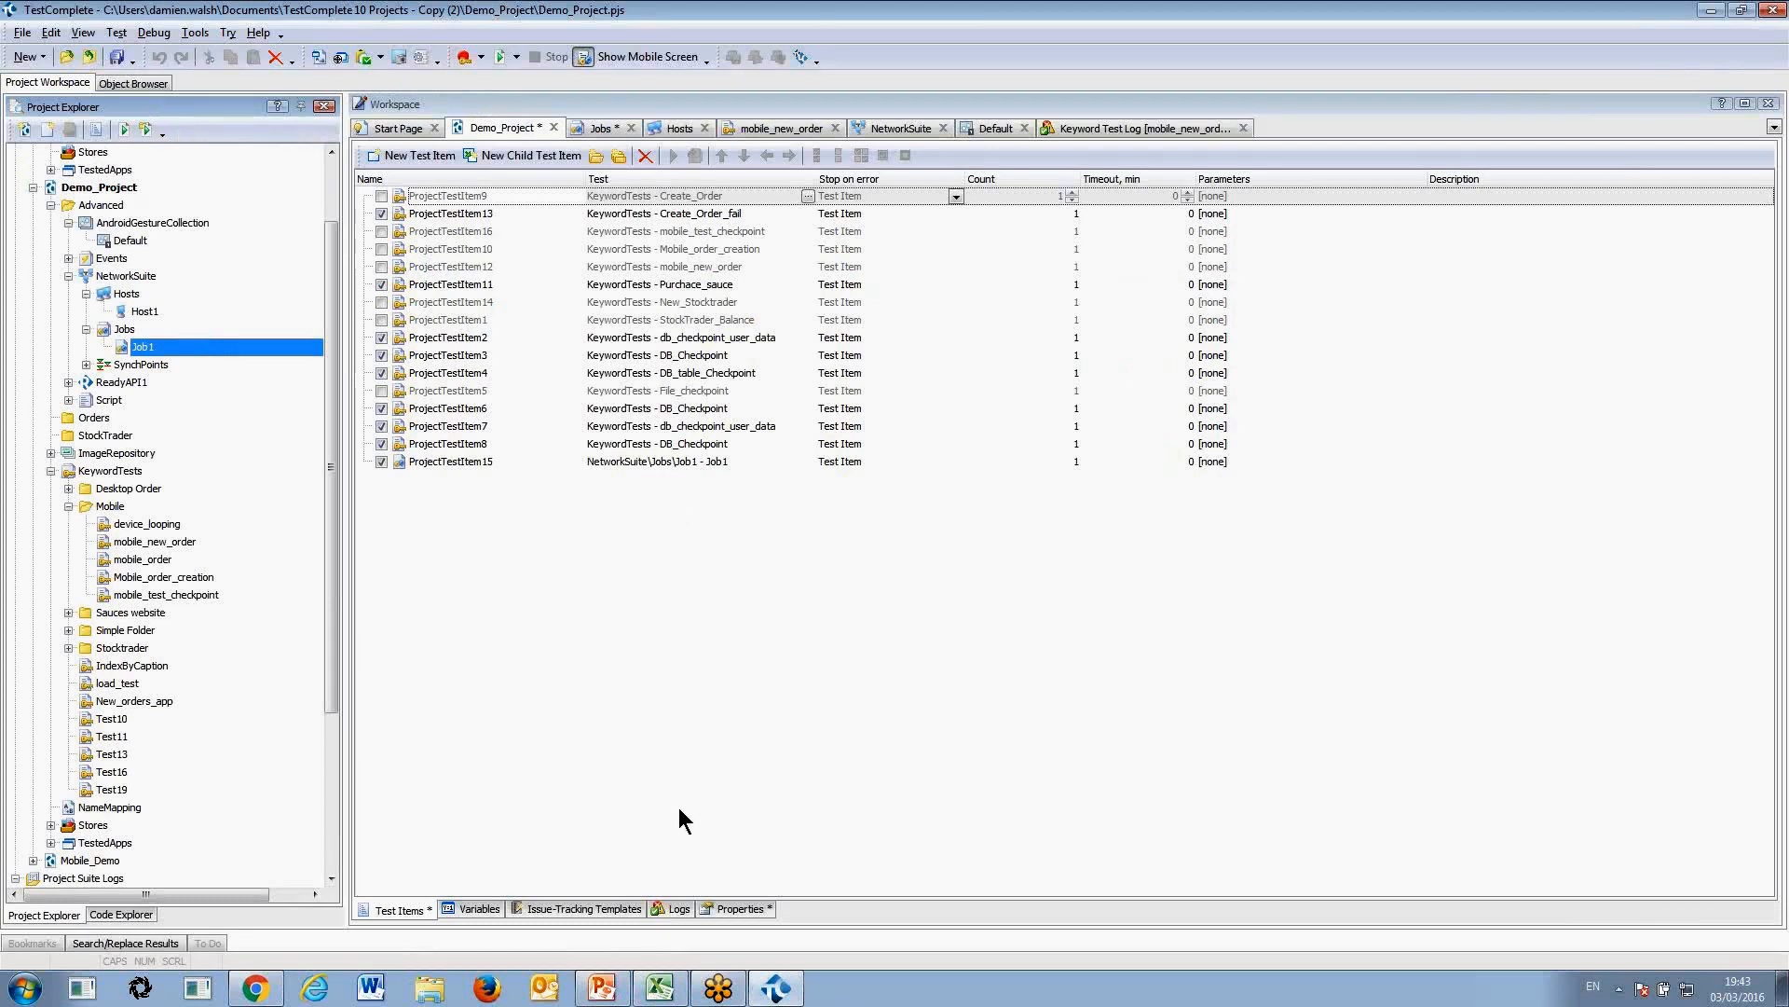
Close the Jenkins tab in Chrome and load the login.softwareplanner.com/Common/logon.asp?app=agSP page in the remaining tab
left_click(264, 996)
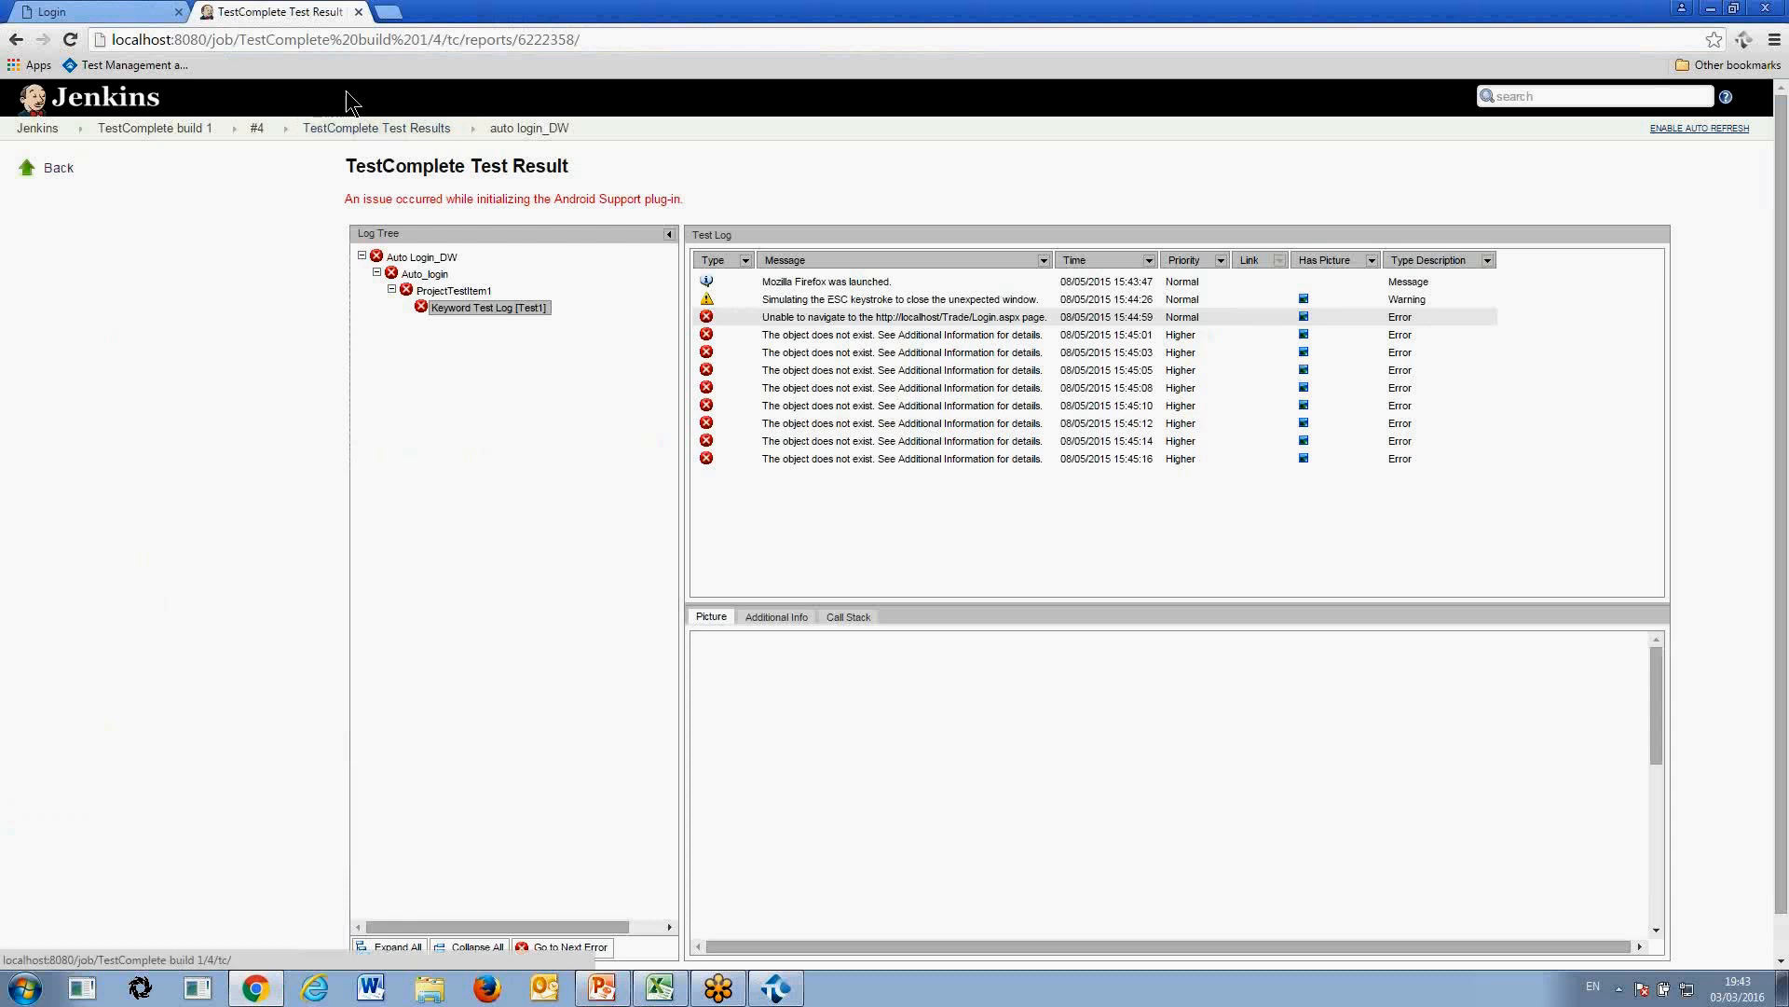
left_click(358, 12)
left_click(219, 42)
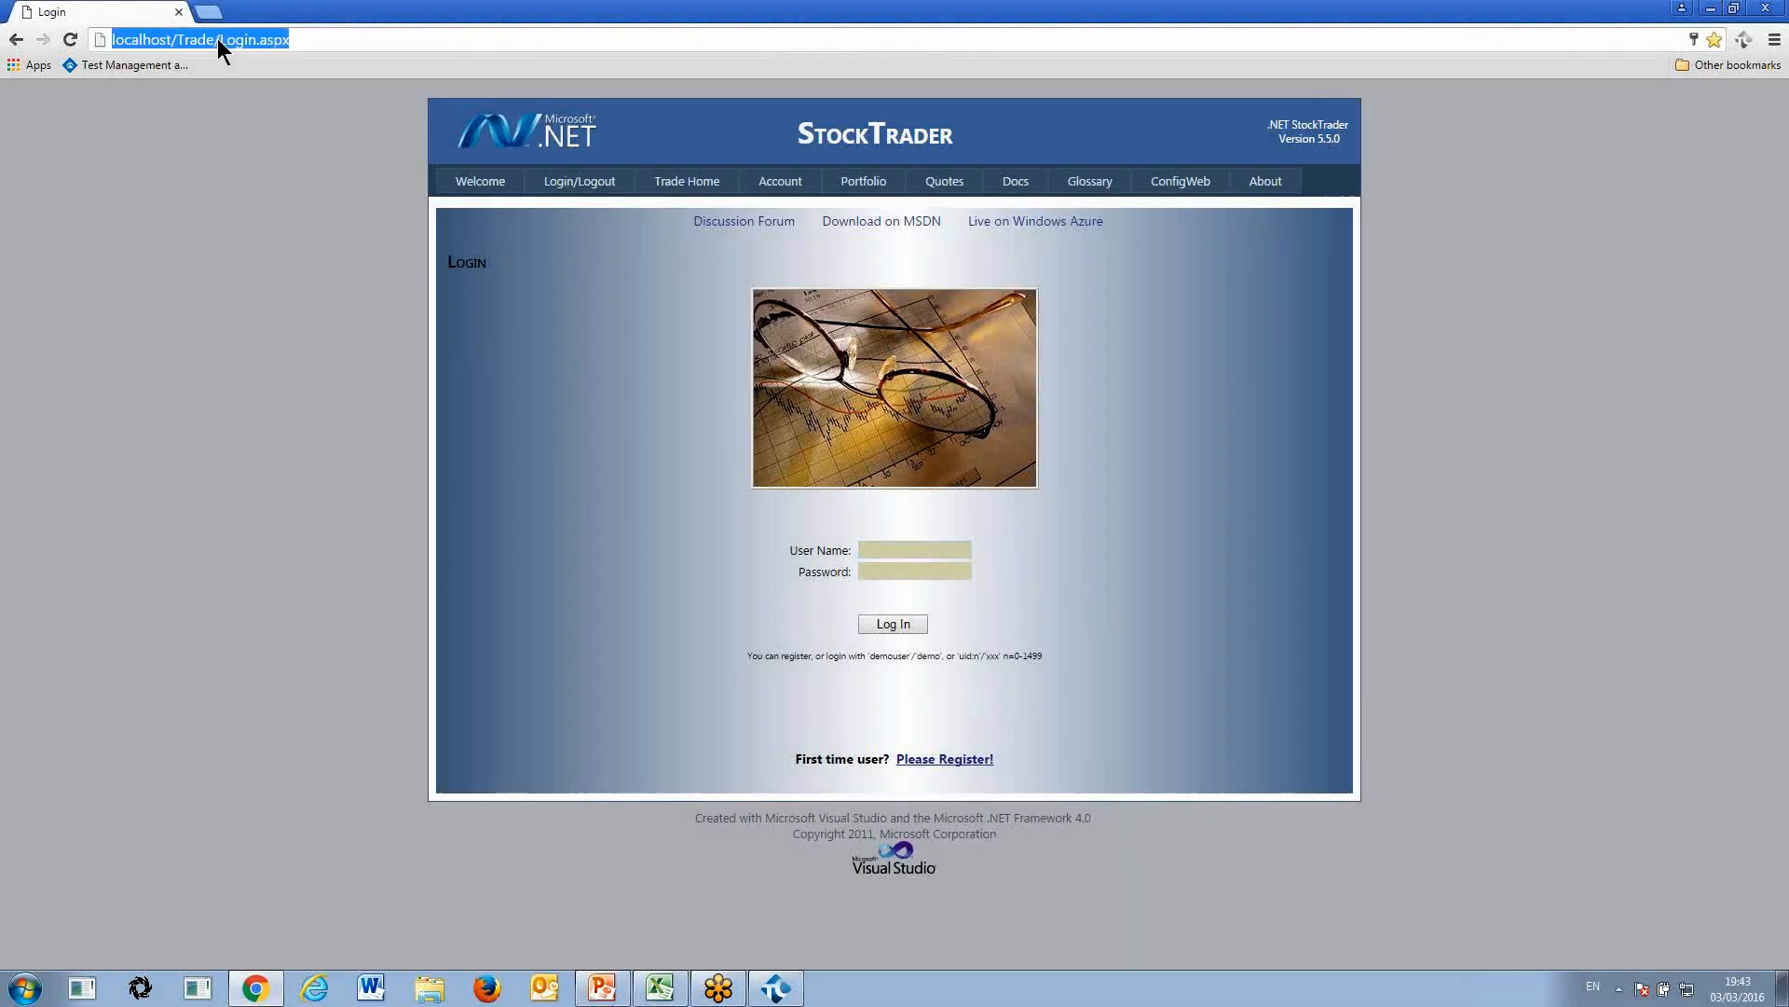
type("login.softwareplanner.com/Common/logon.asp?app=agSP")
key("Down")
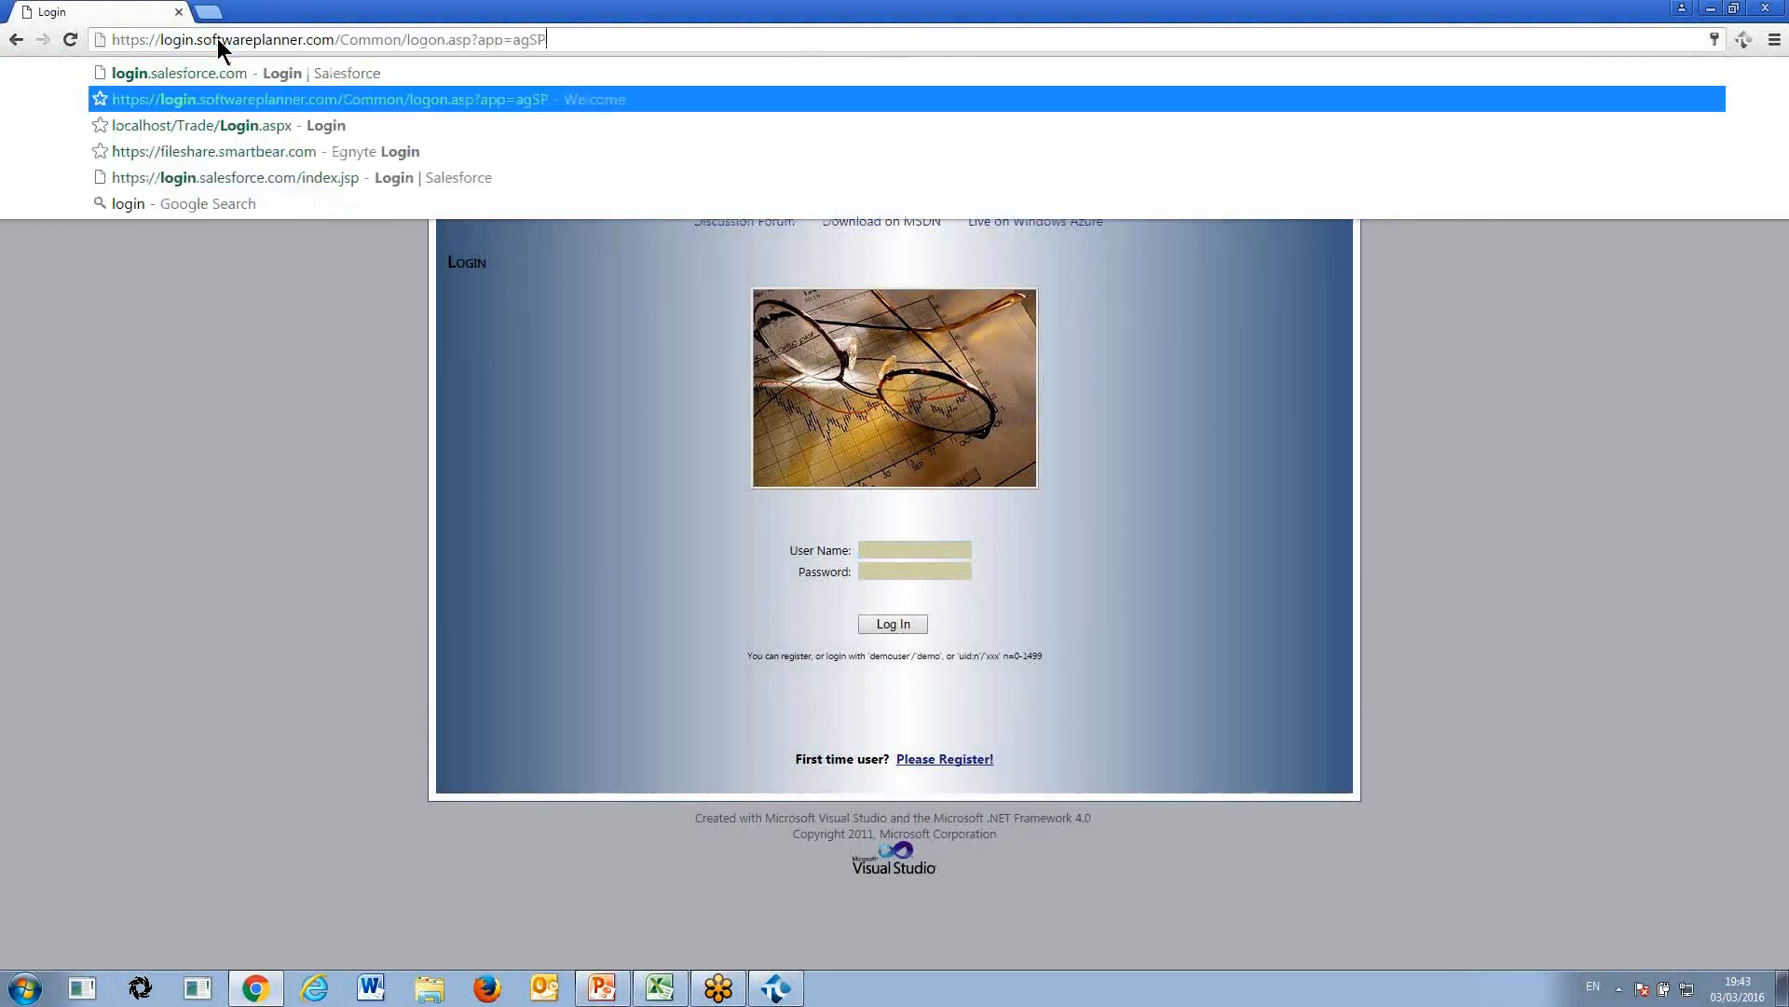
key("Return")
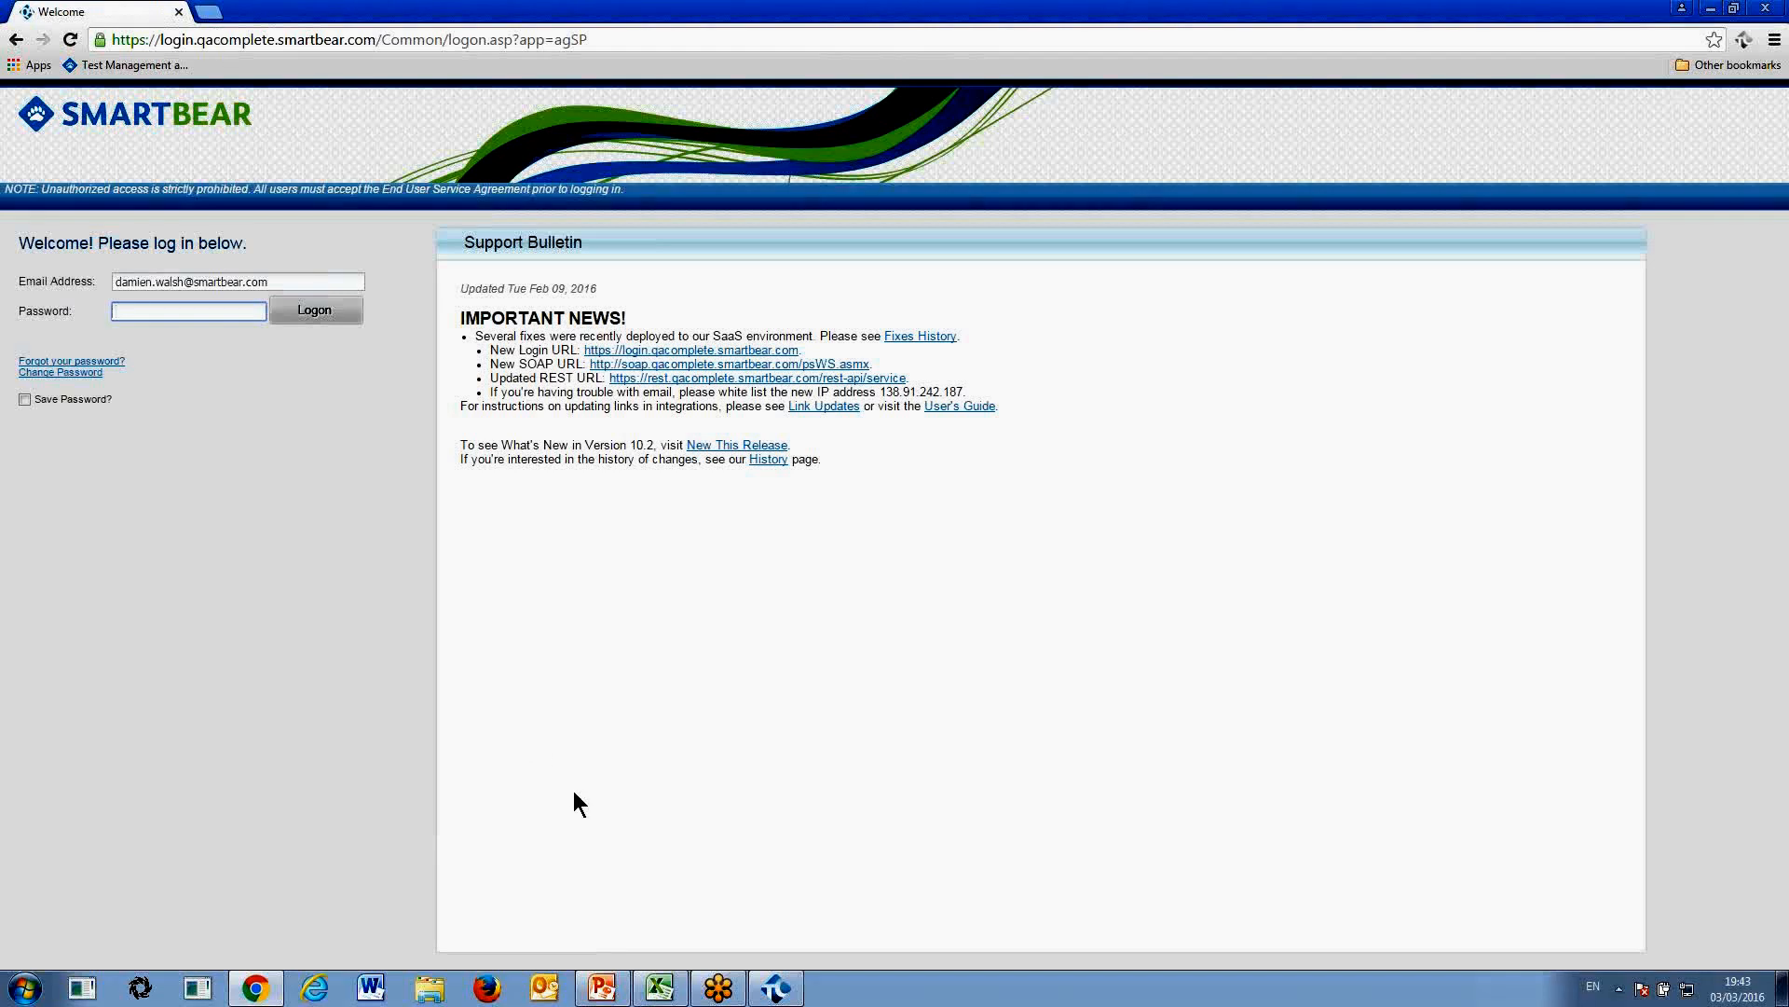
Log in to QAComplete in Chrome with the account password and choose the department to enter
mouse_move(784, 997)
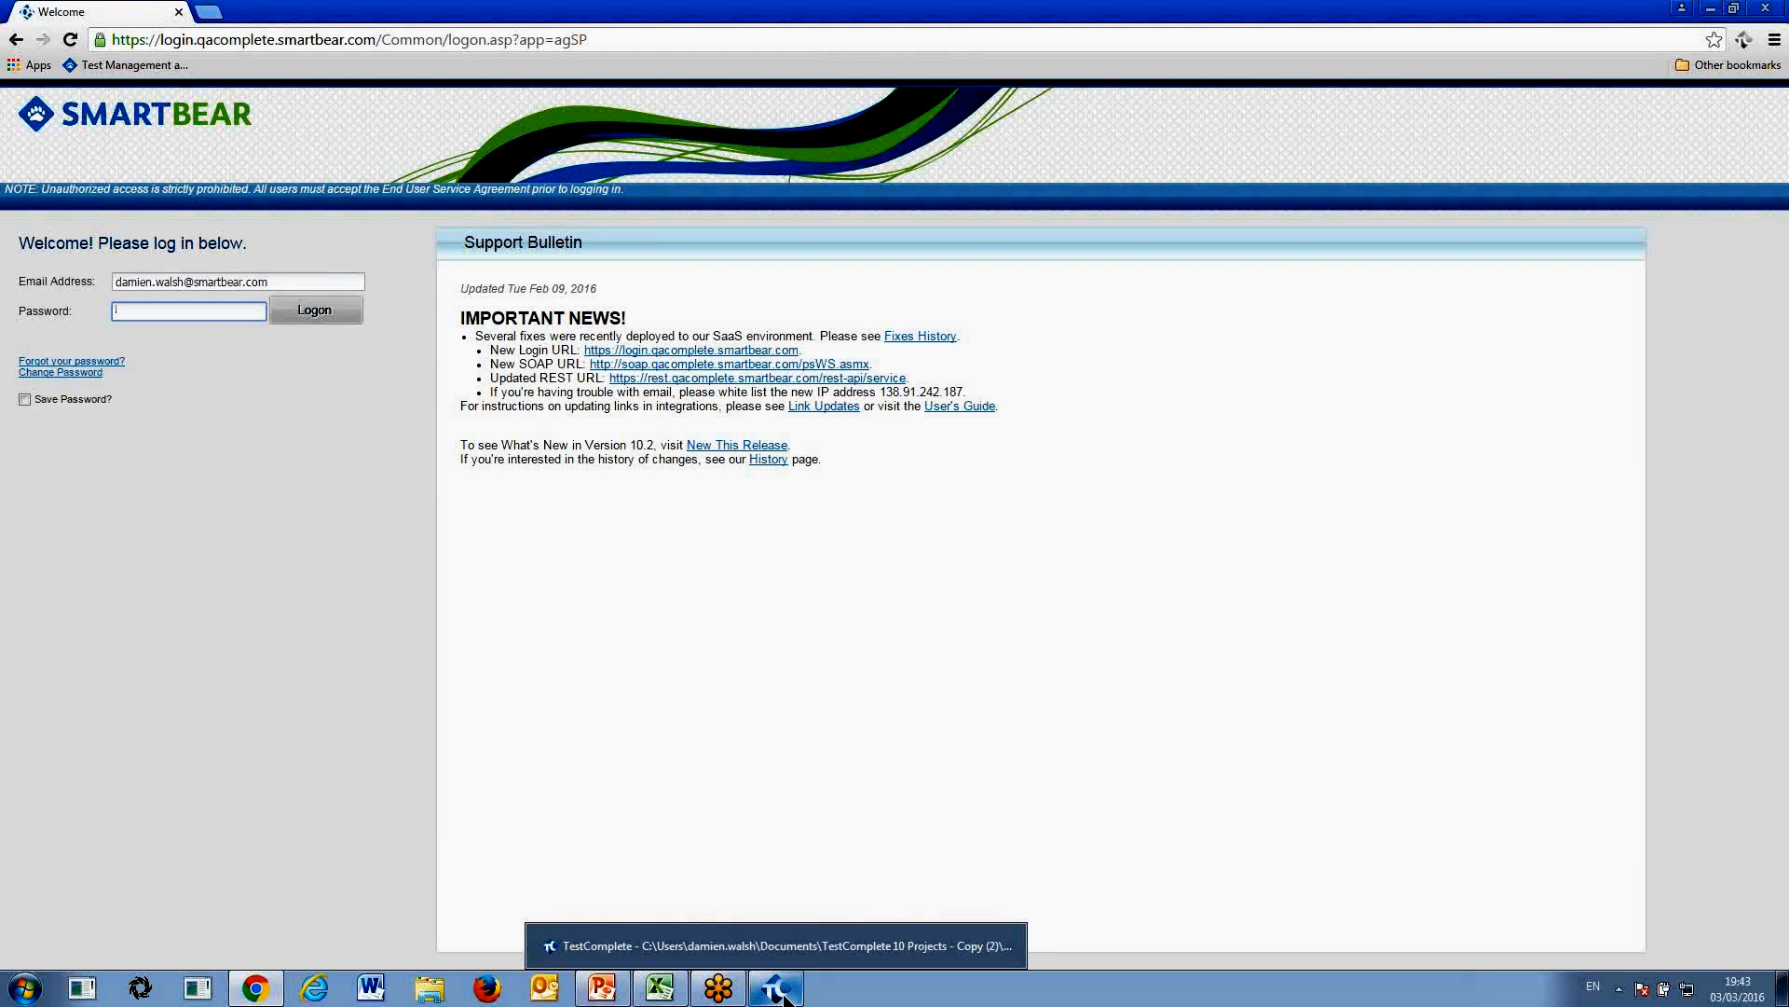
left_click(784, 997)
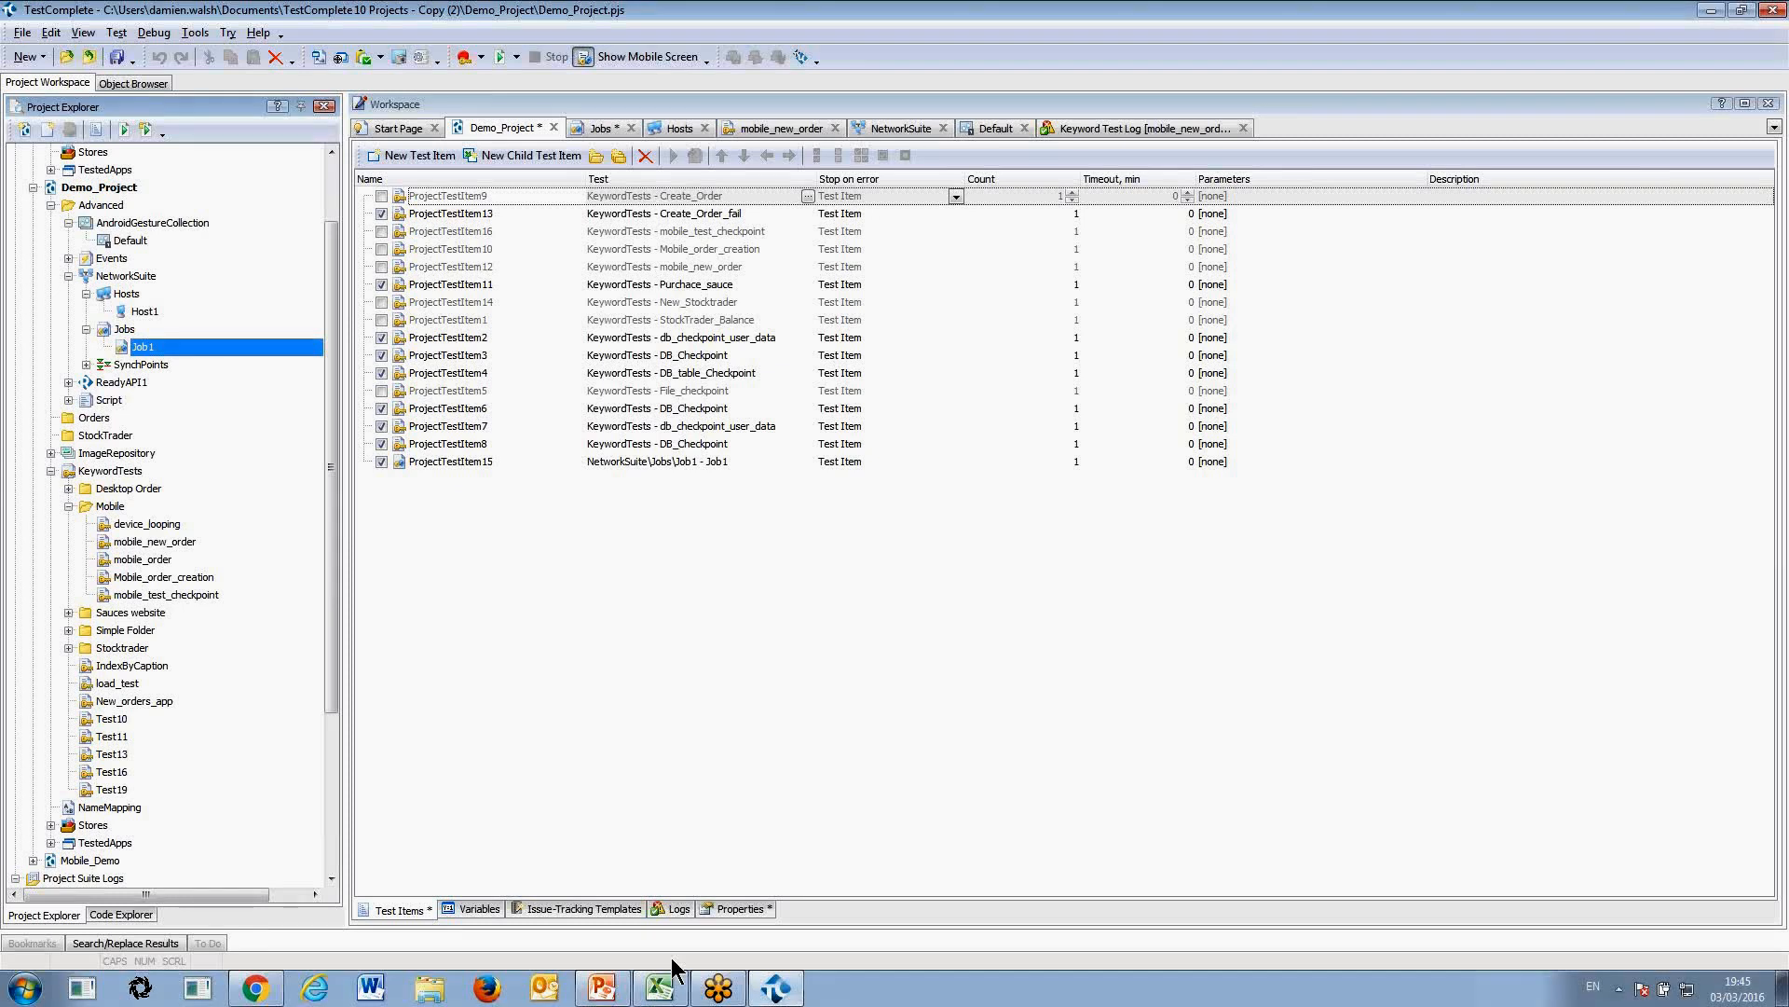
left_click(256, 988)
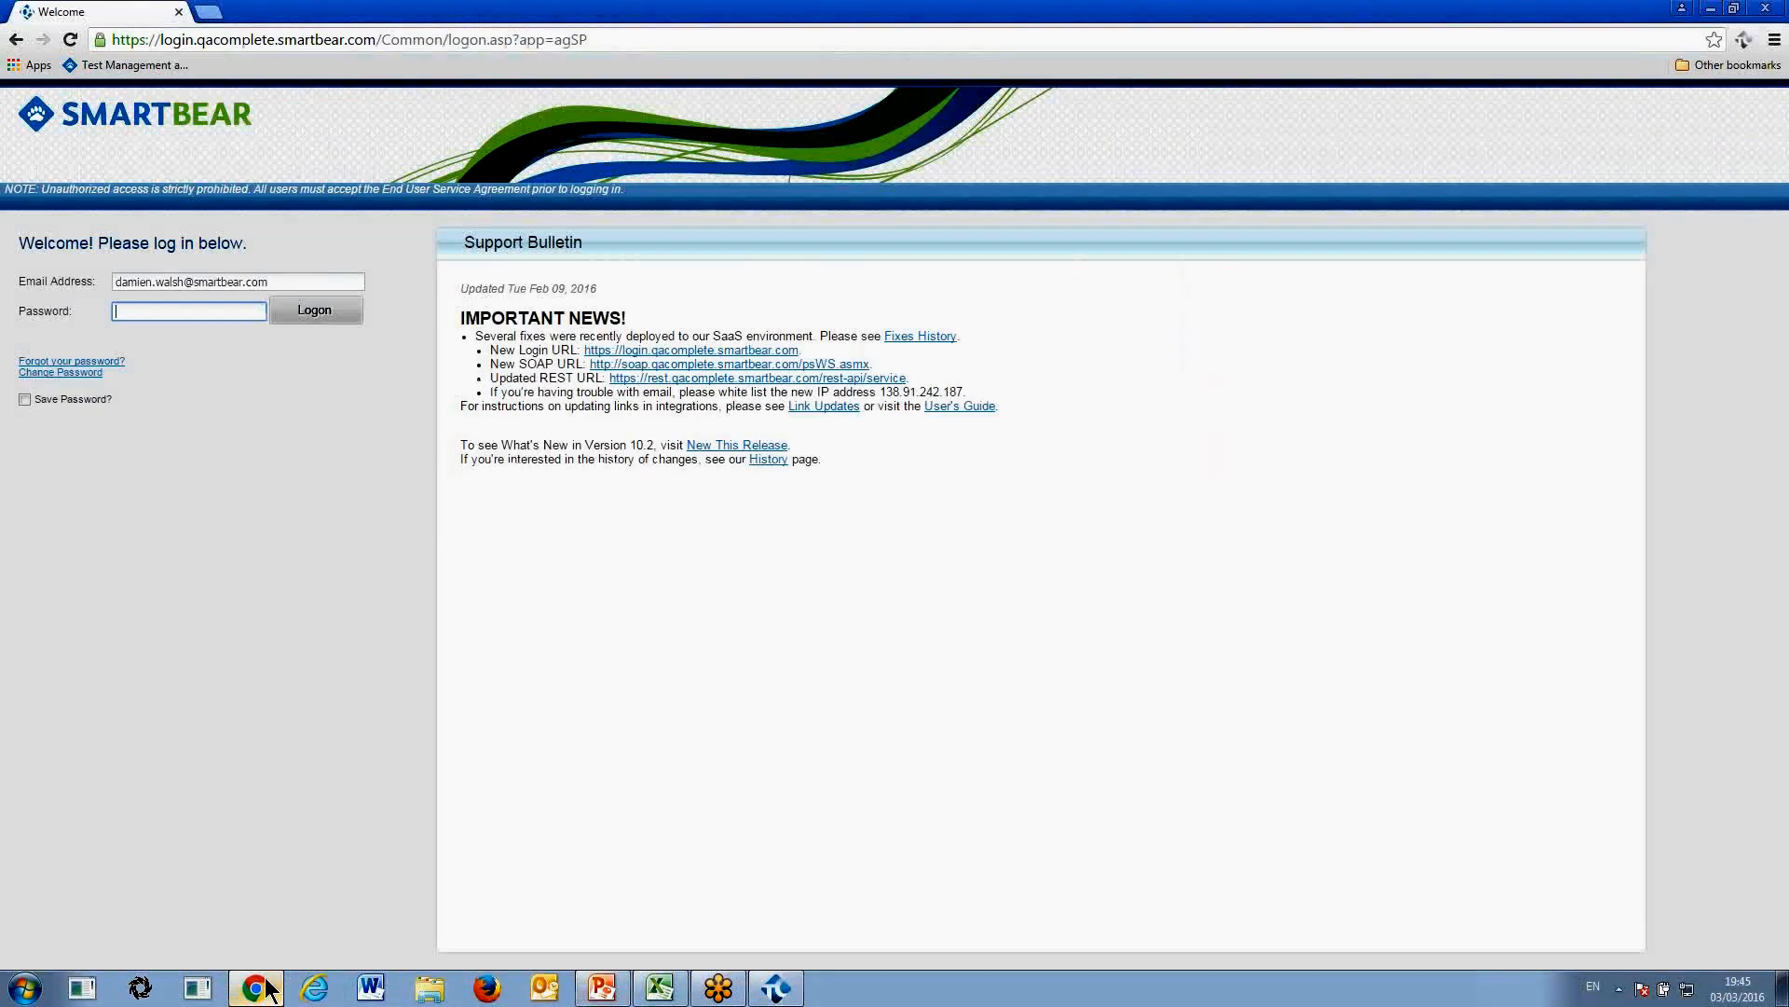
type("•••••••••••••")
key("Return")
left_click(287, 297)
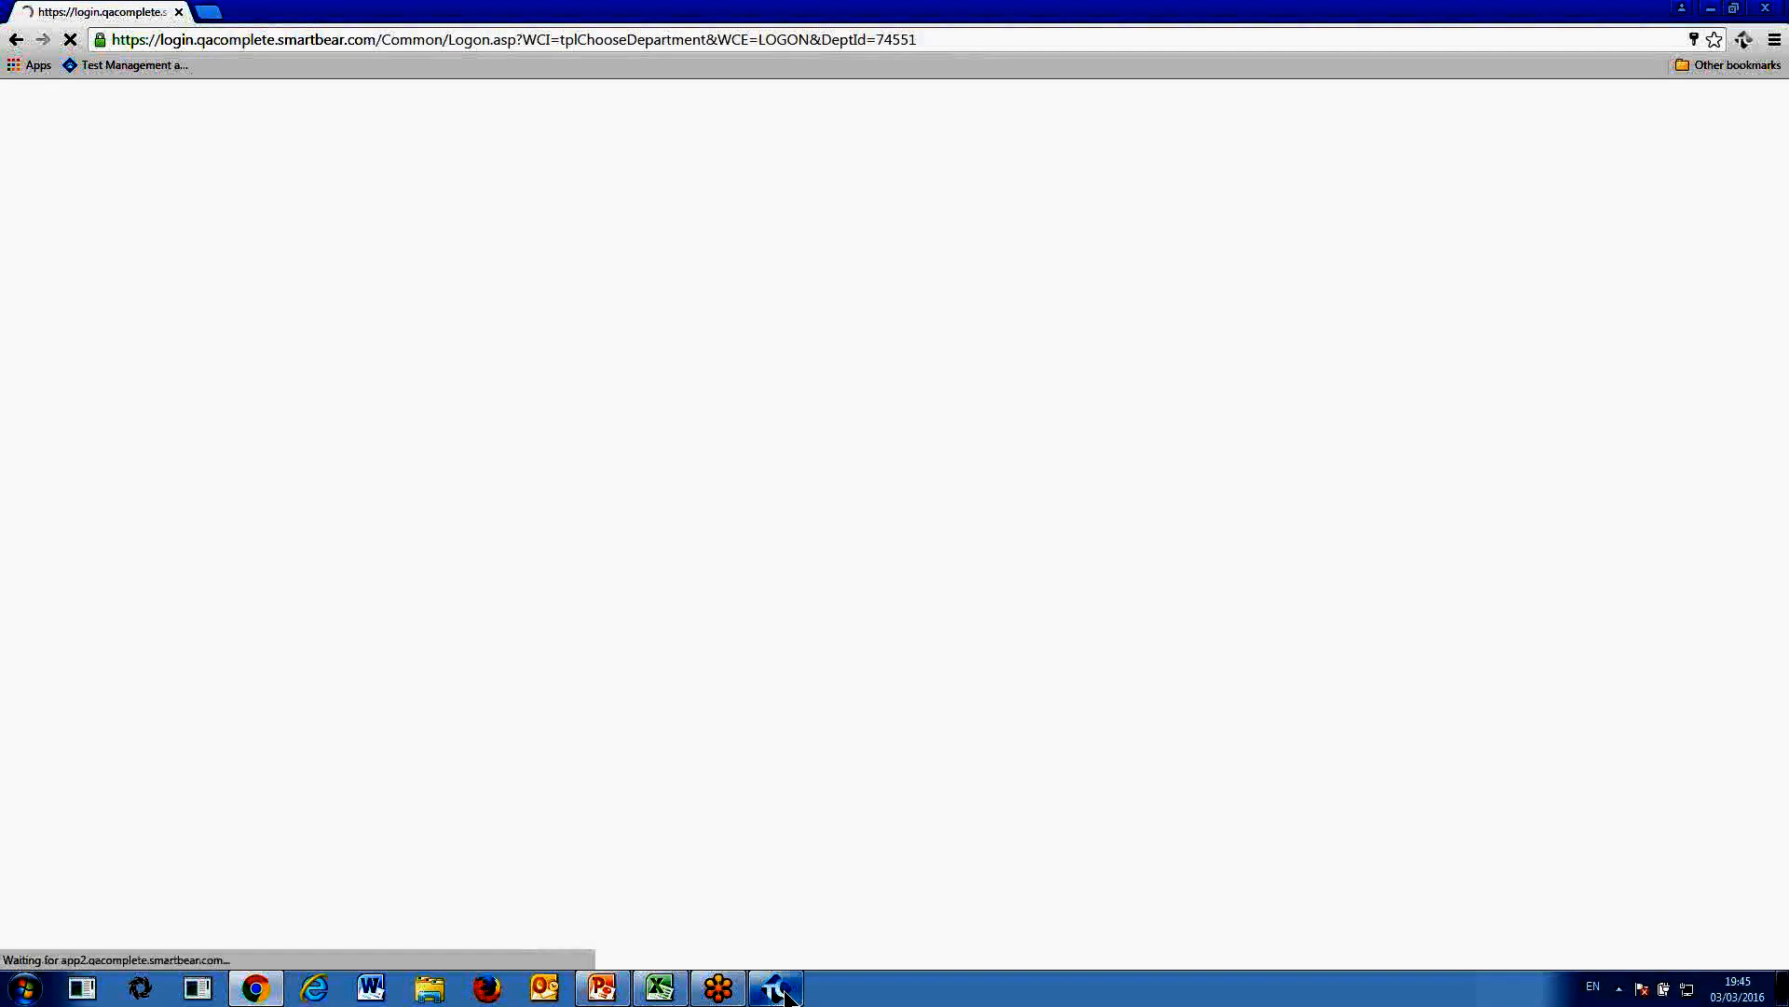
Switch to TestComplete and review the steps of the Demo project's CreateNewTweet keyword test down to the Browser Loop
left_click(779, 990)
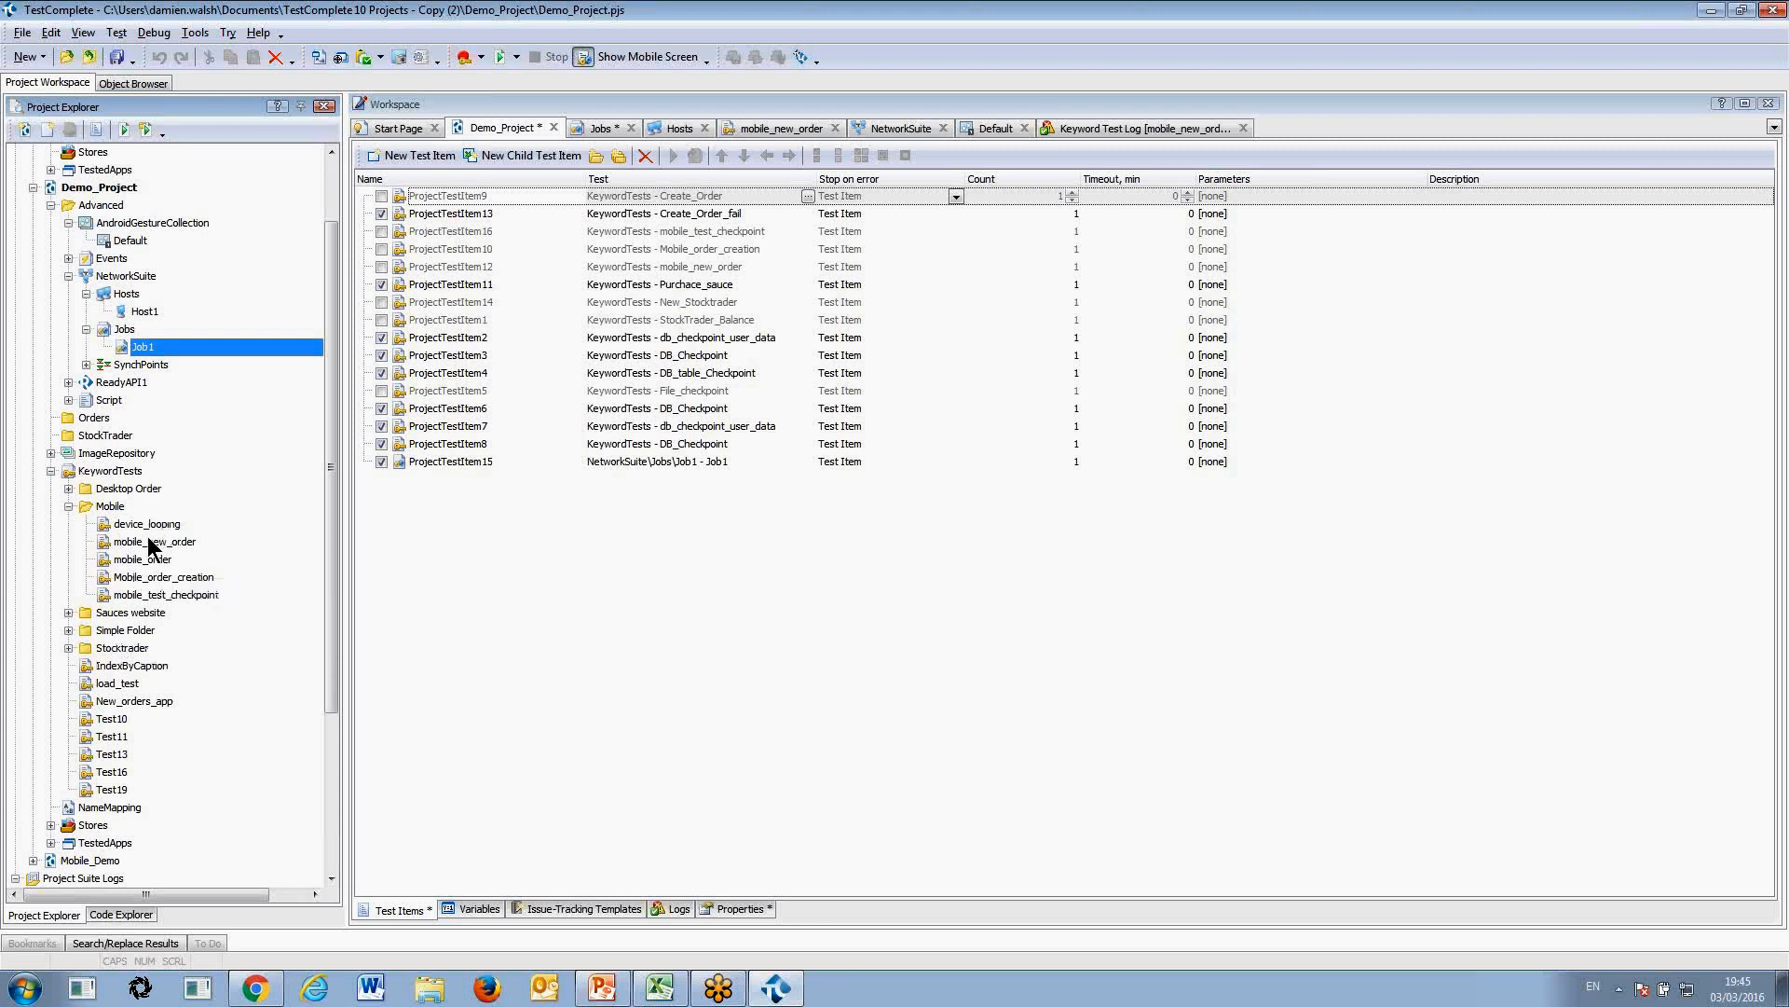
scroll(325, 238, "up", 2)
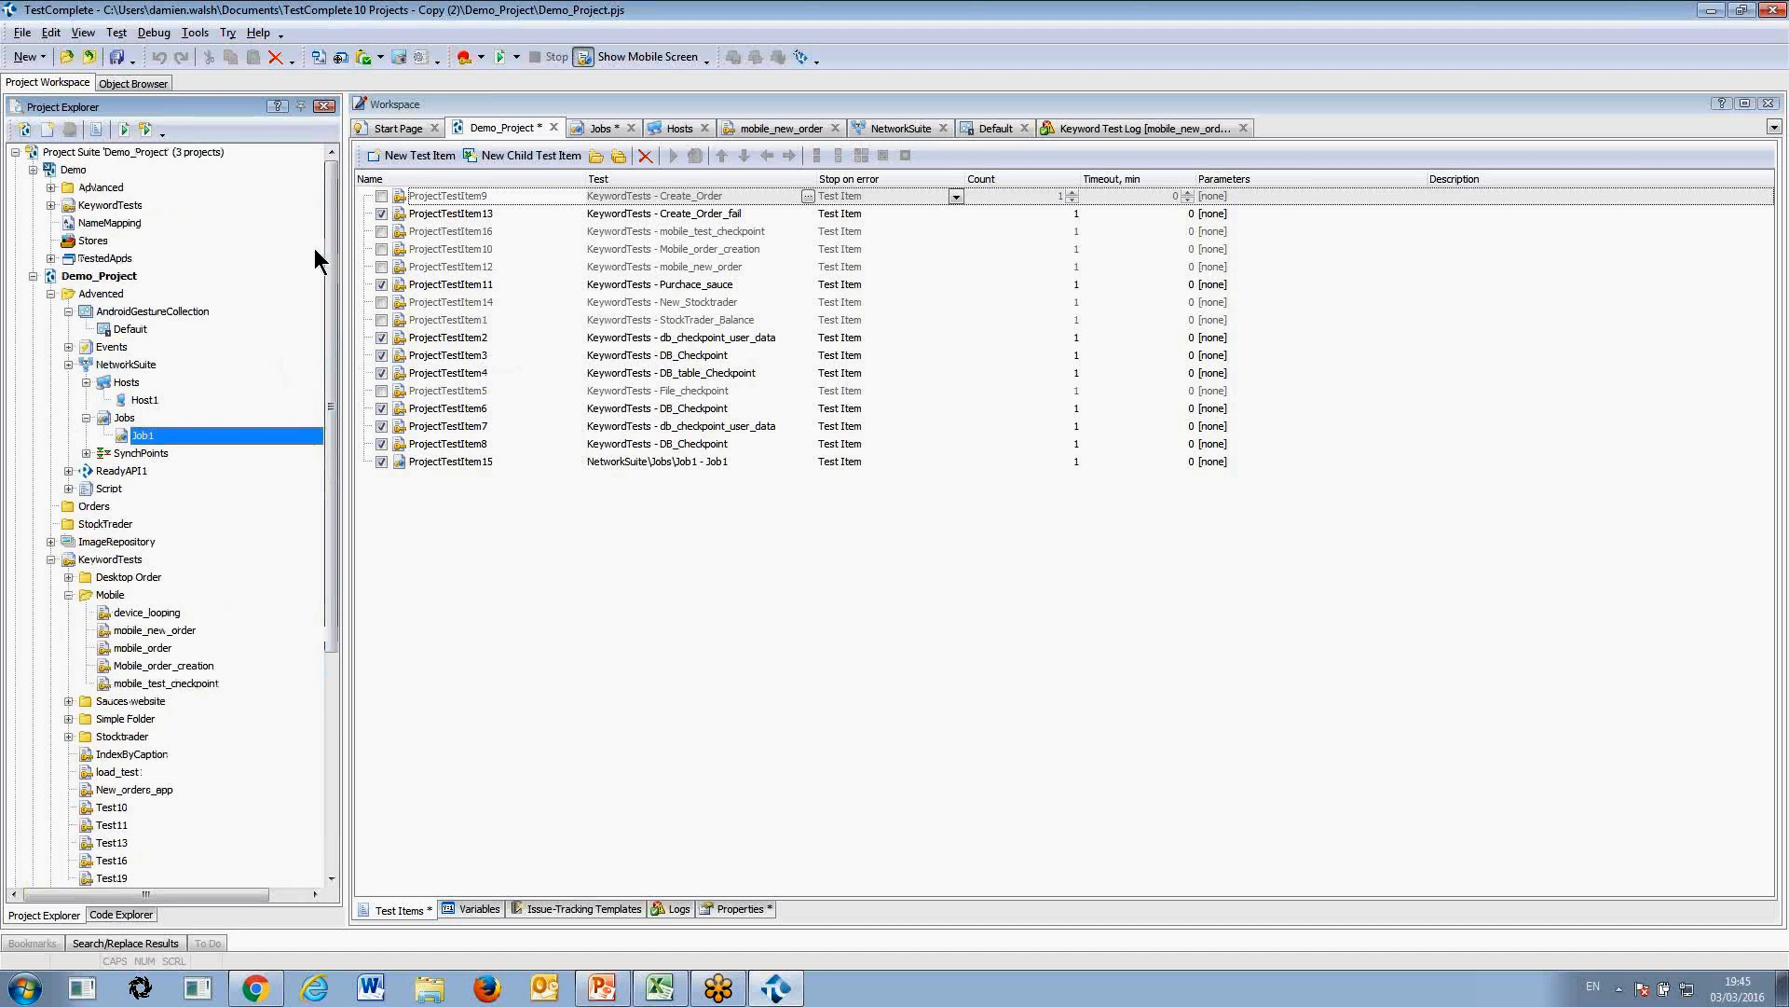
left_click(51, 205)
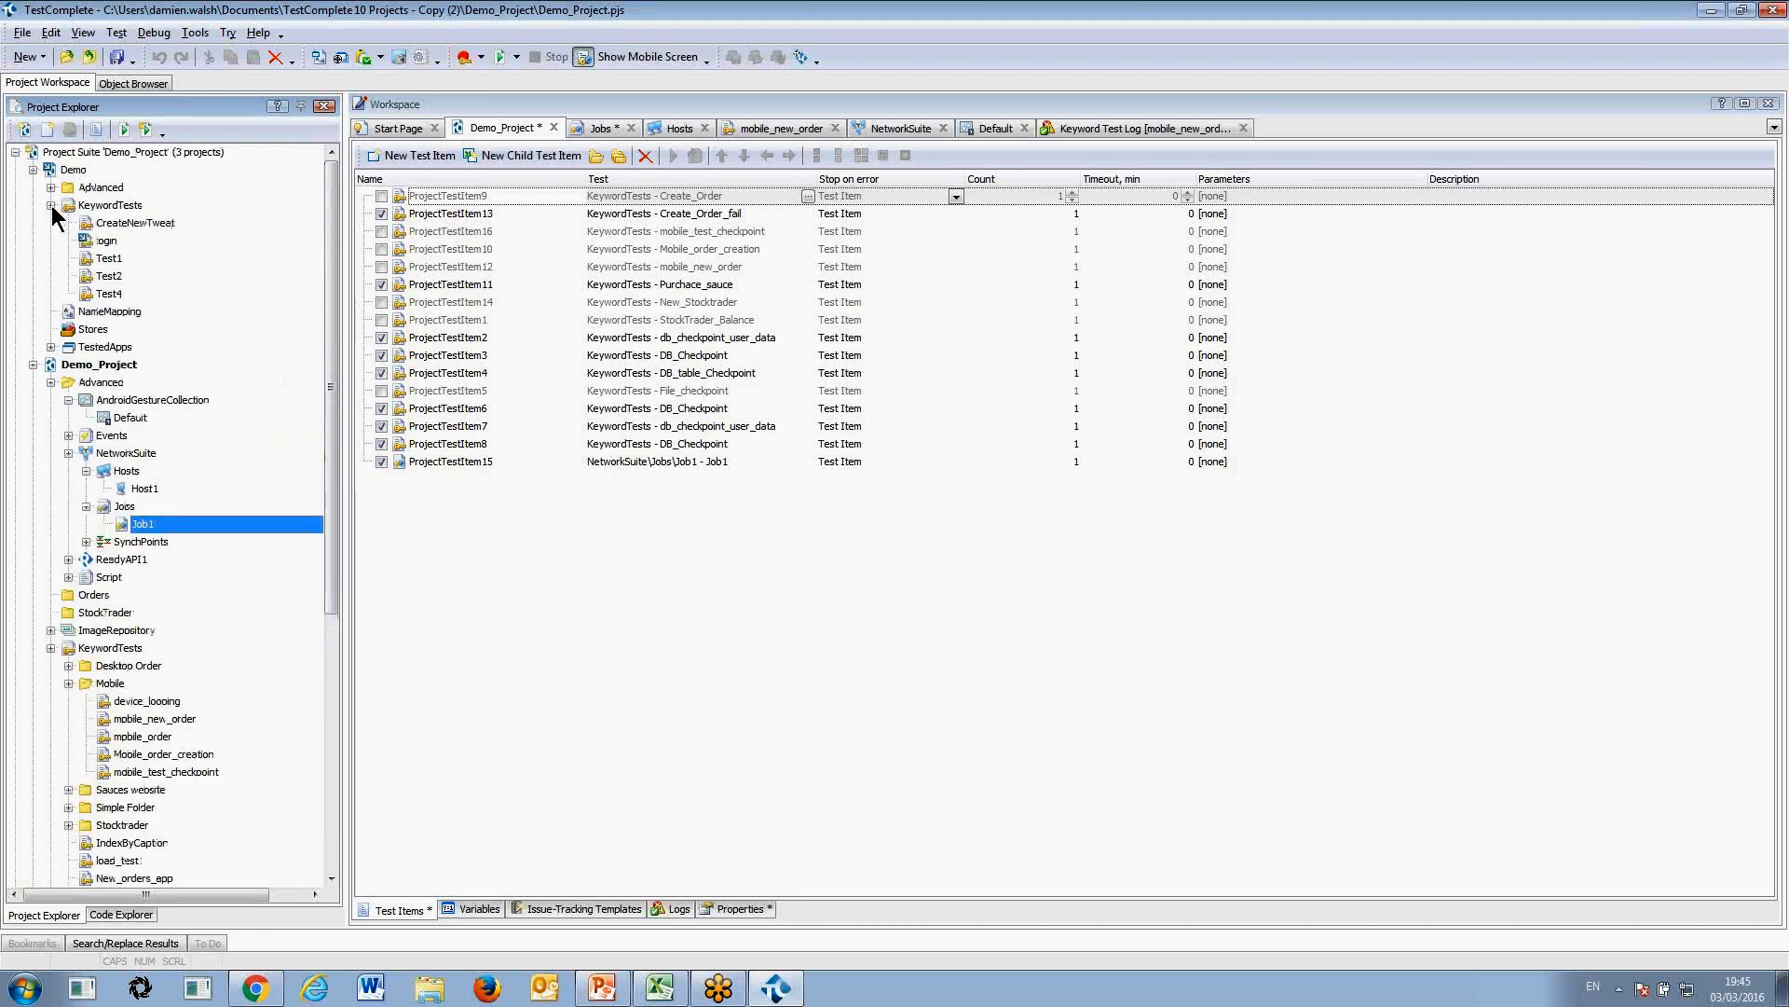
double_click(132, 224)
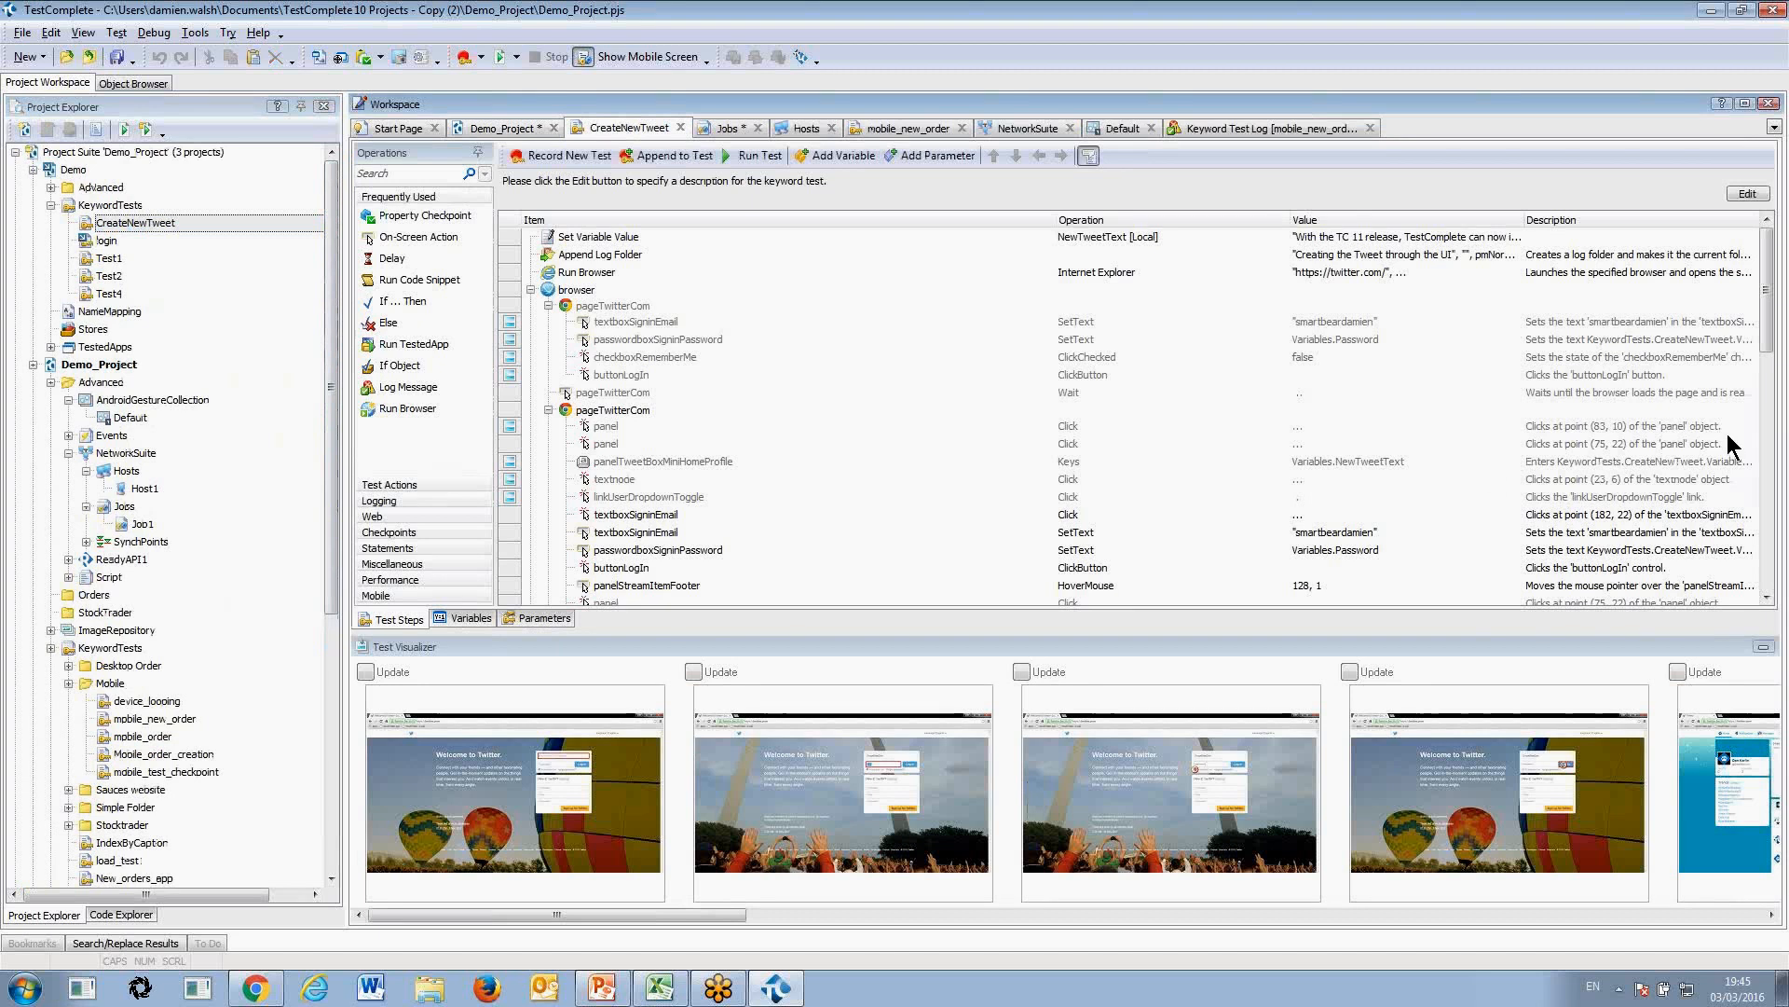
left_click_drag(1767, 326, 1726, 446)
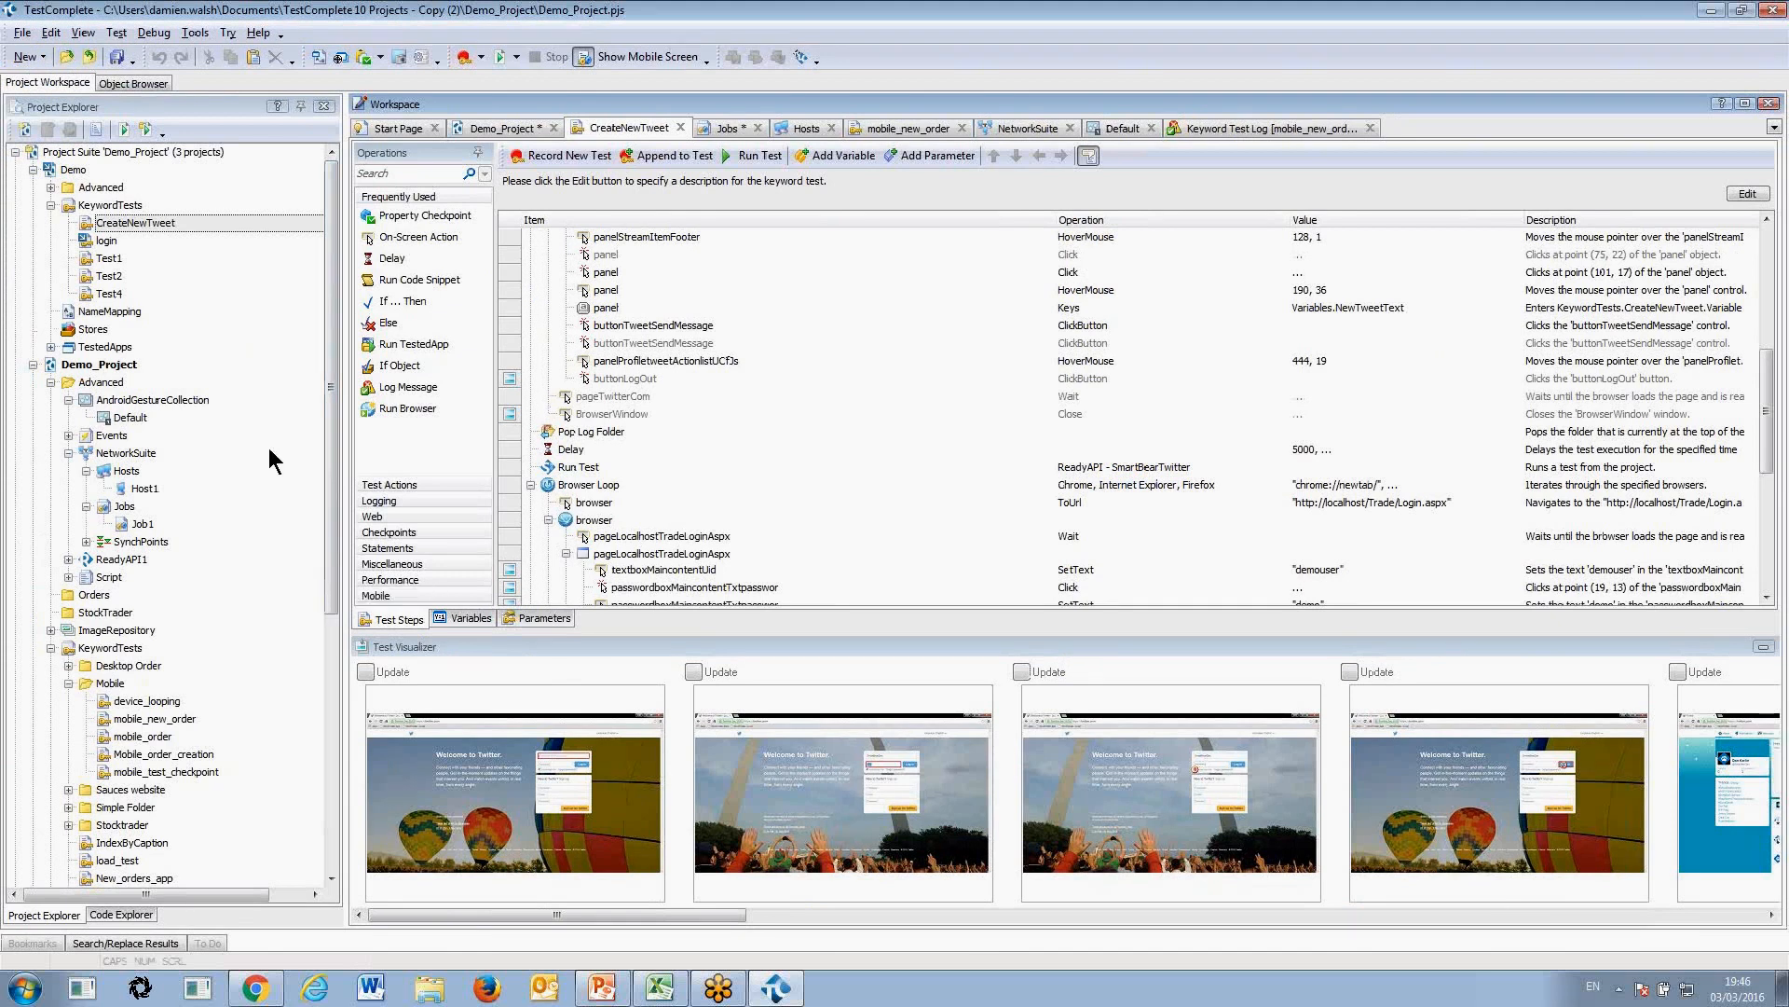
Open the Test4 keyword test log dated 18/12/2015 15:27:22 from the Demo Logs
scroll(317, 746, "down", 7)
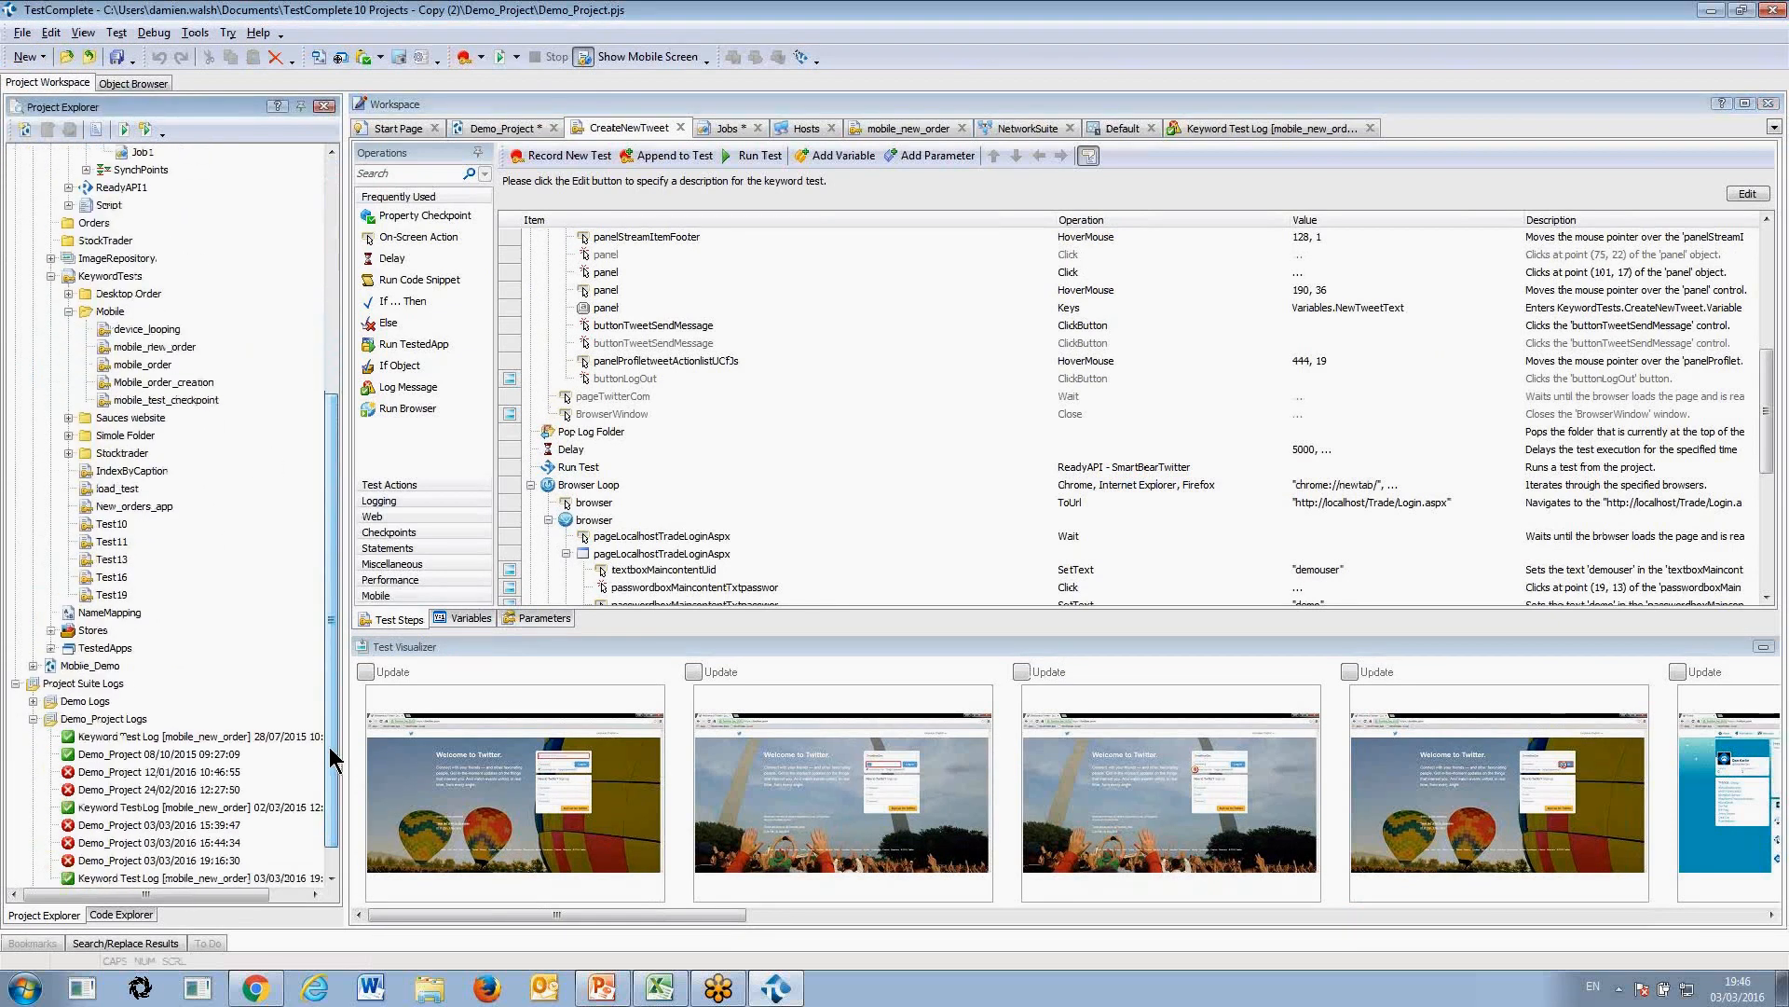
left_click(33, 701)
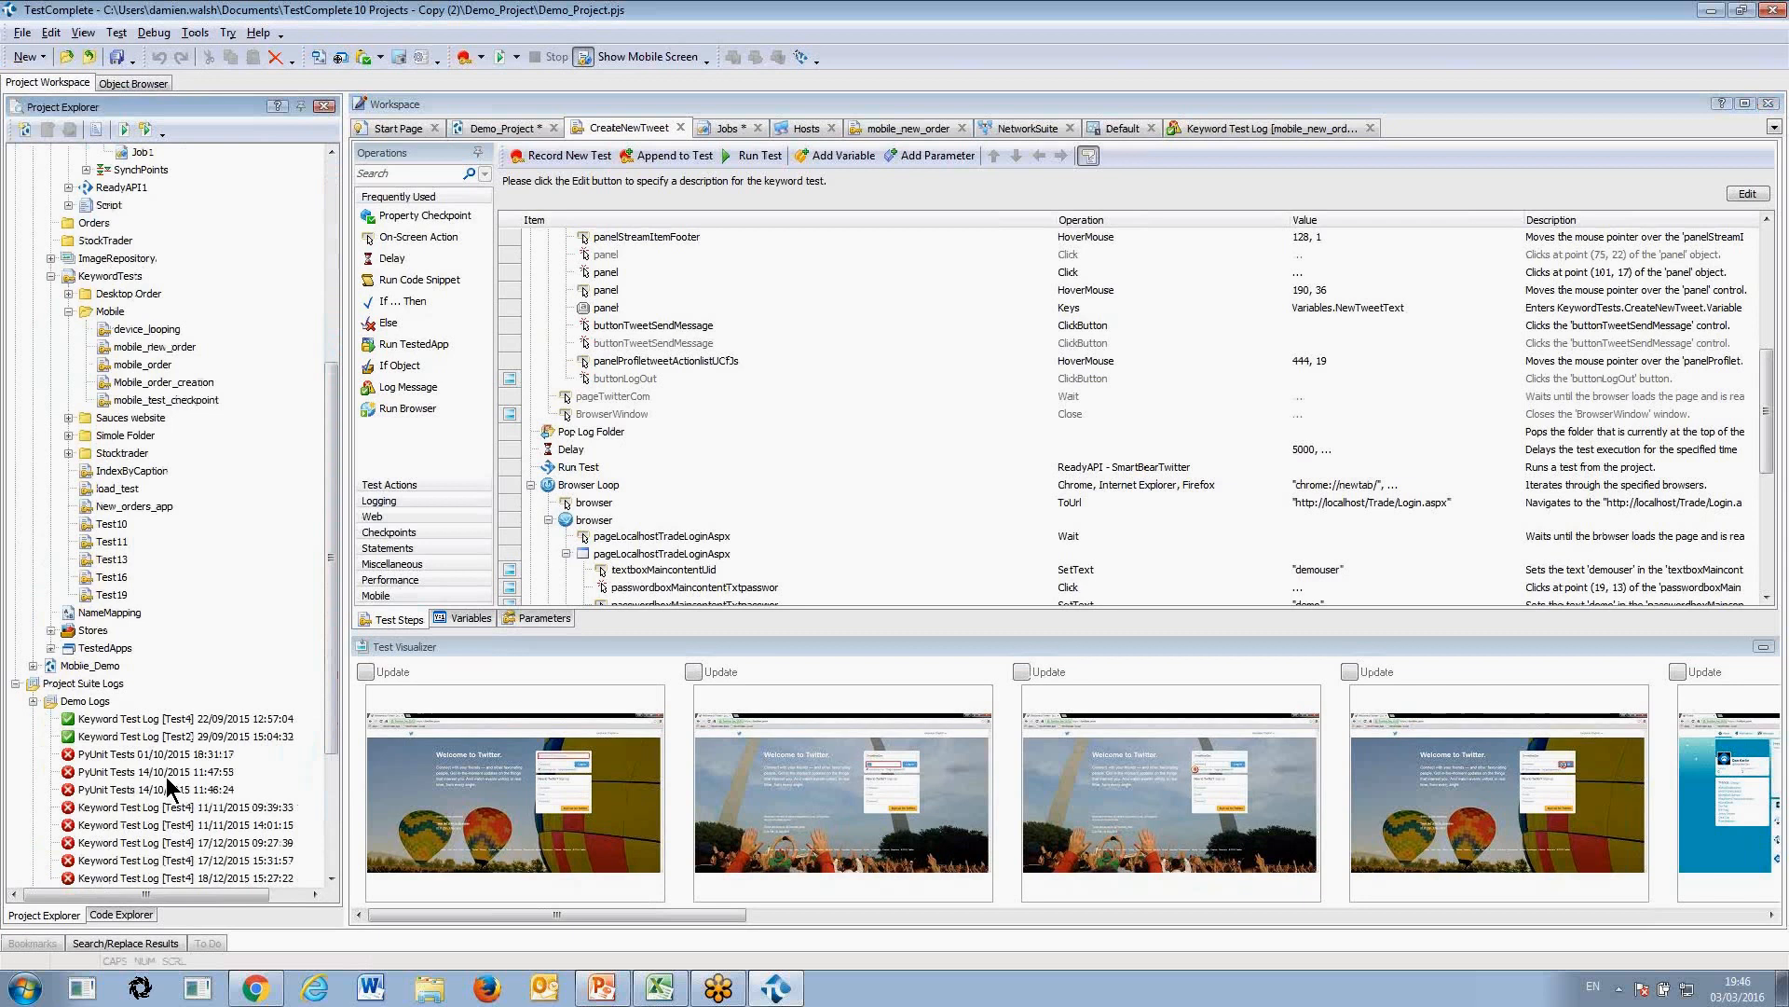
scroll(324, 706, "down", 2)
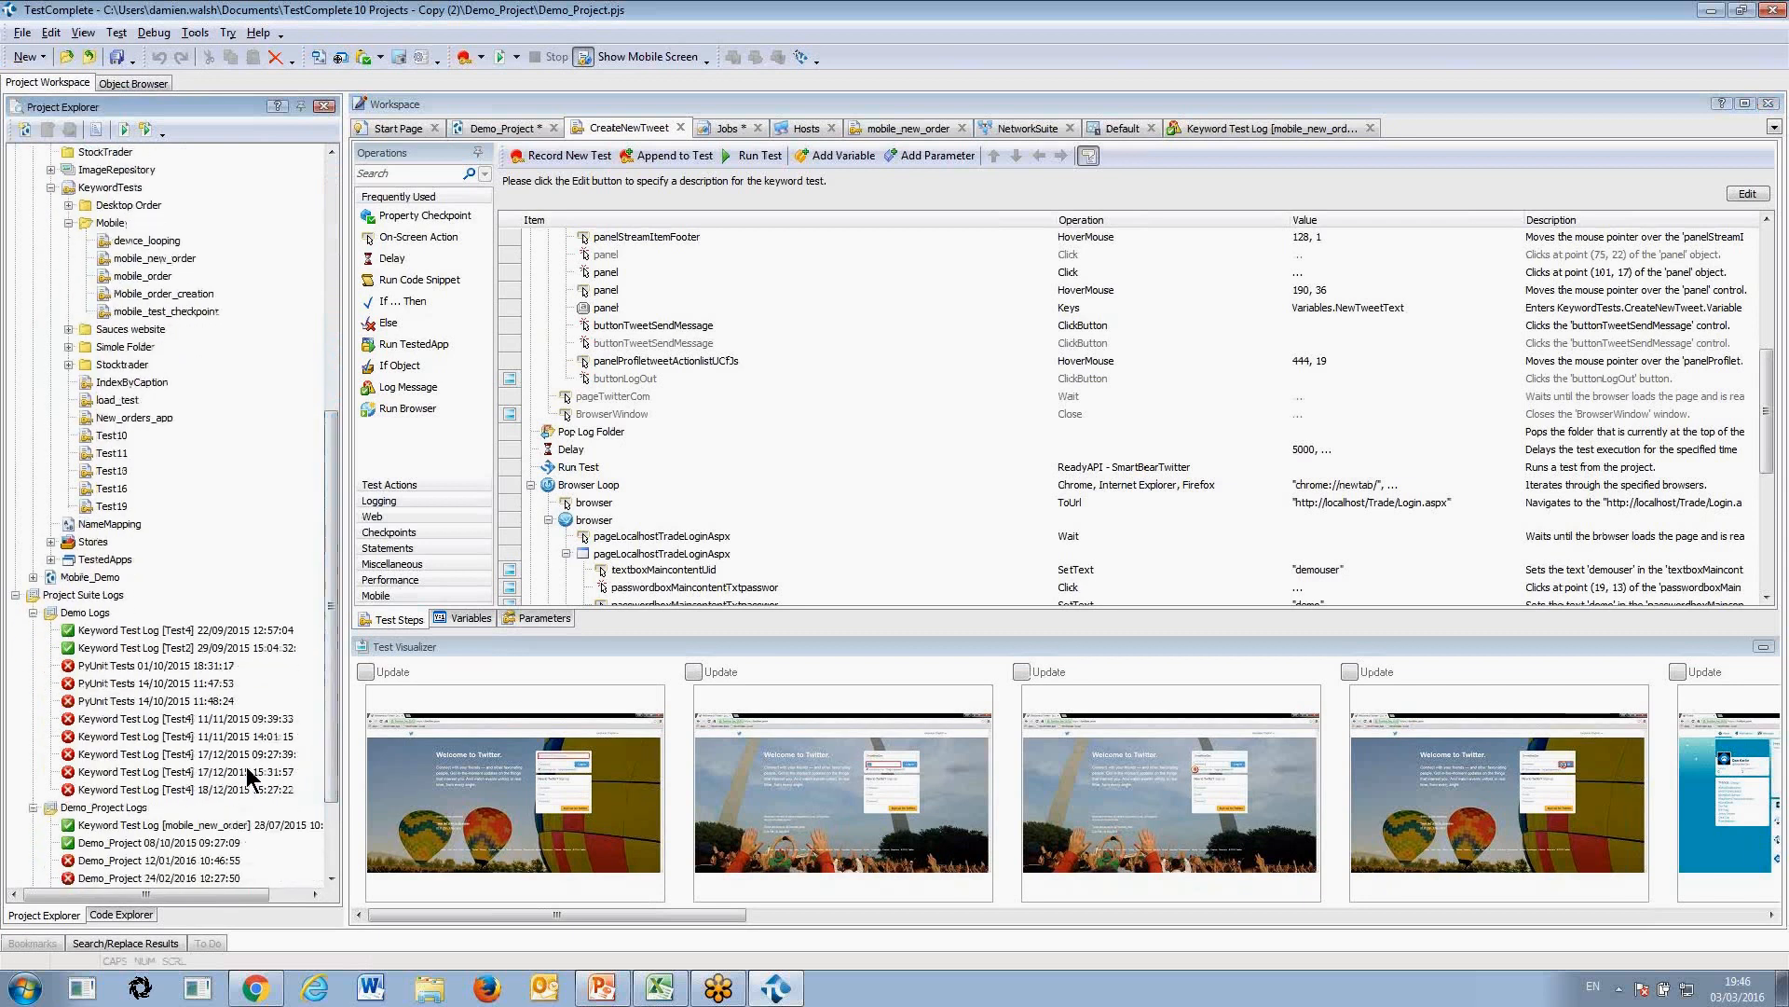
double_click(222, 789)
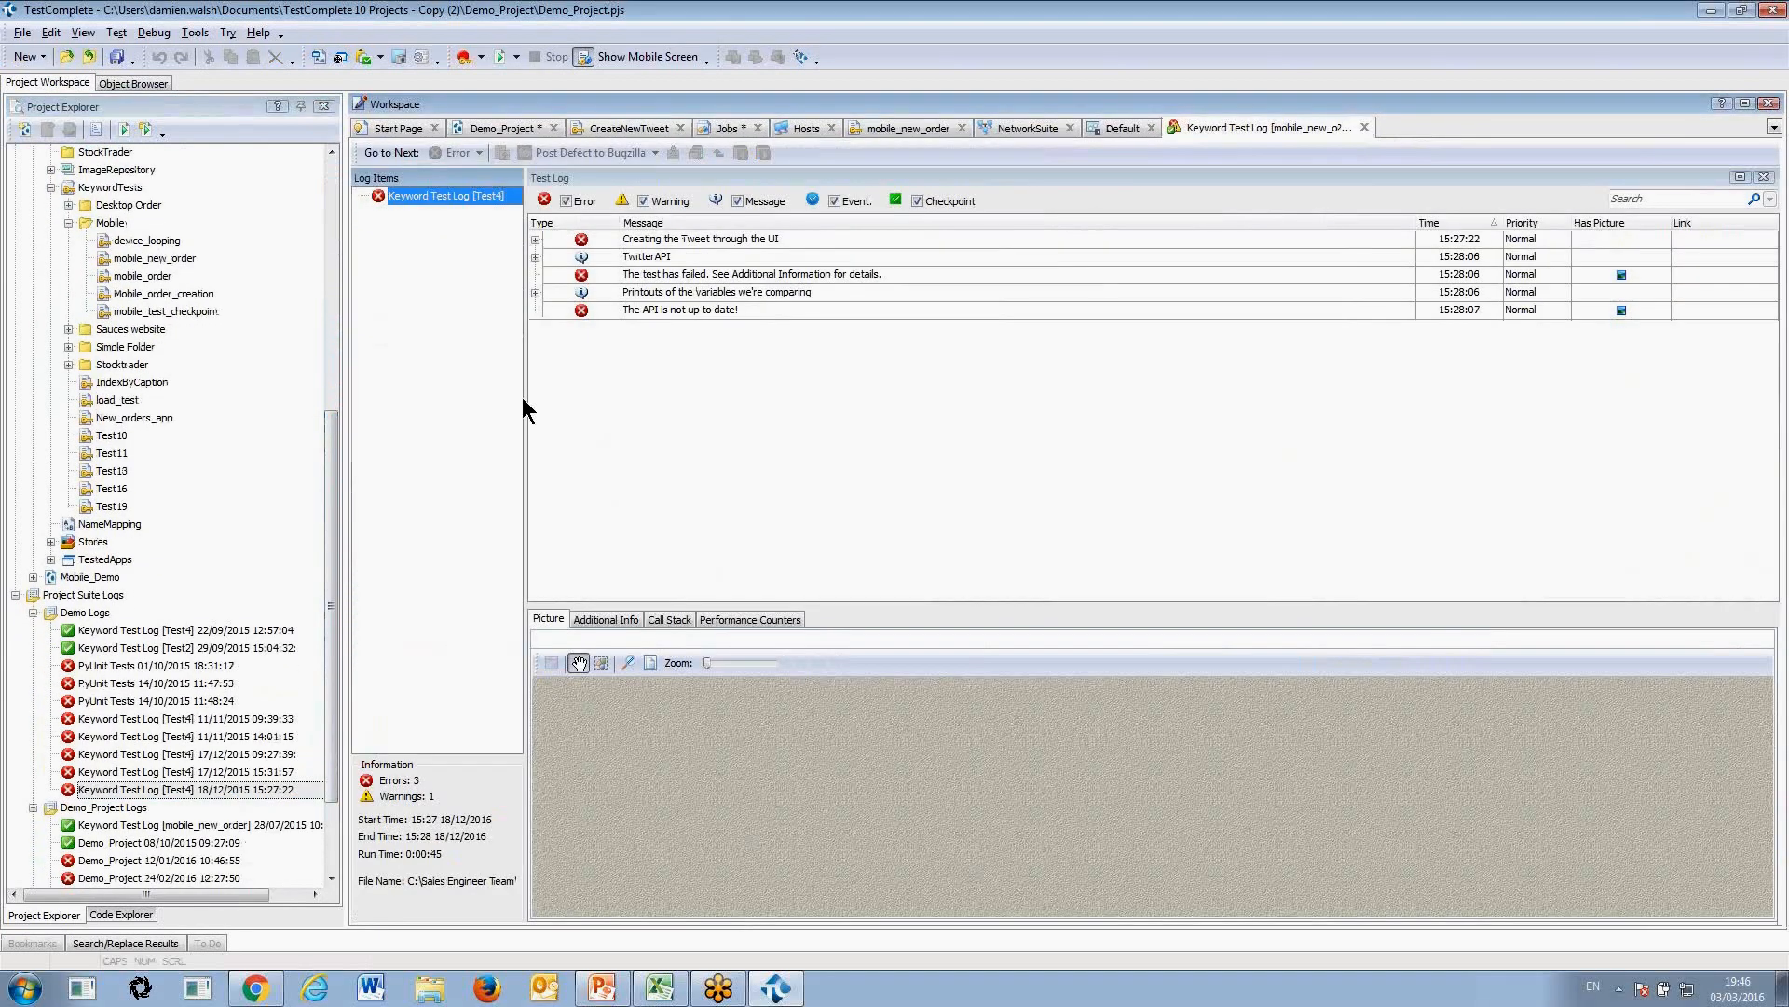
Expand TwitterAPI and SearchTwitter in the log and view the additional info of the SmartBear User Timeline Request
left_click(535, 257)
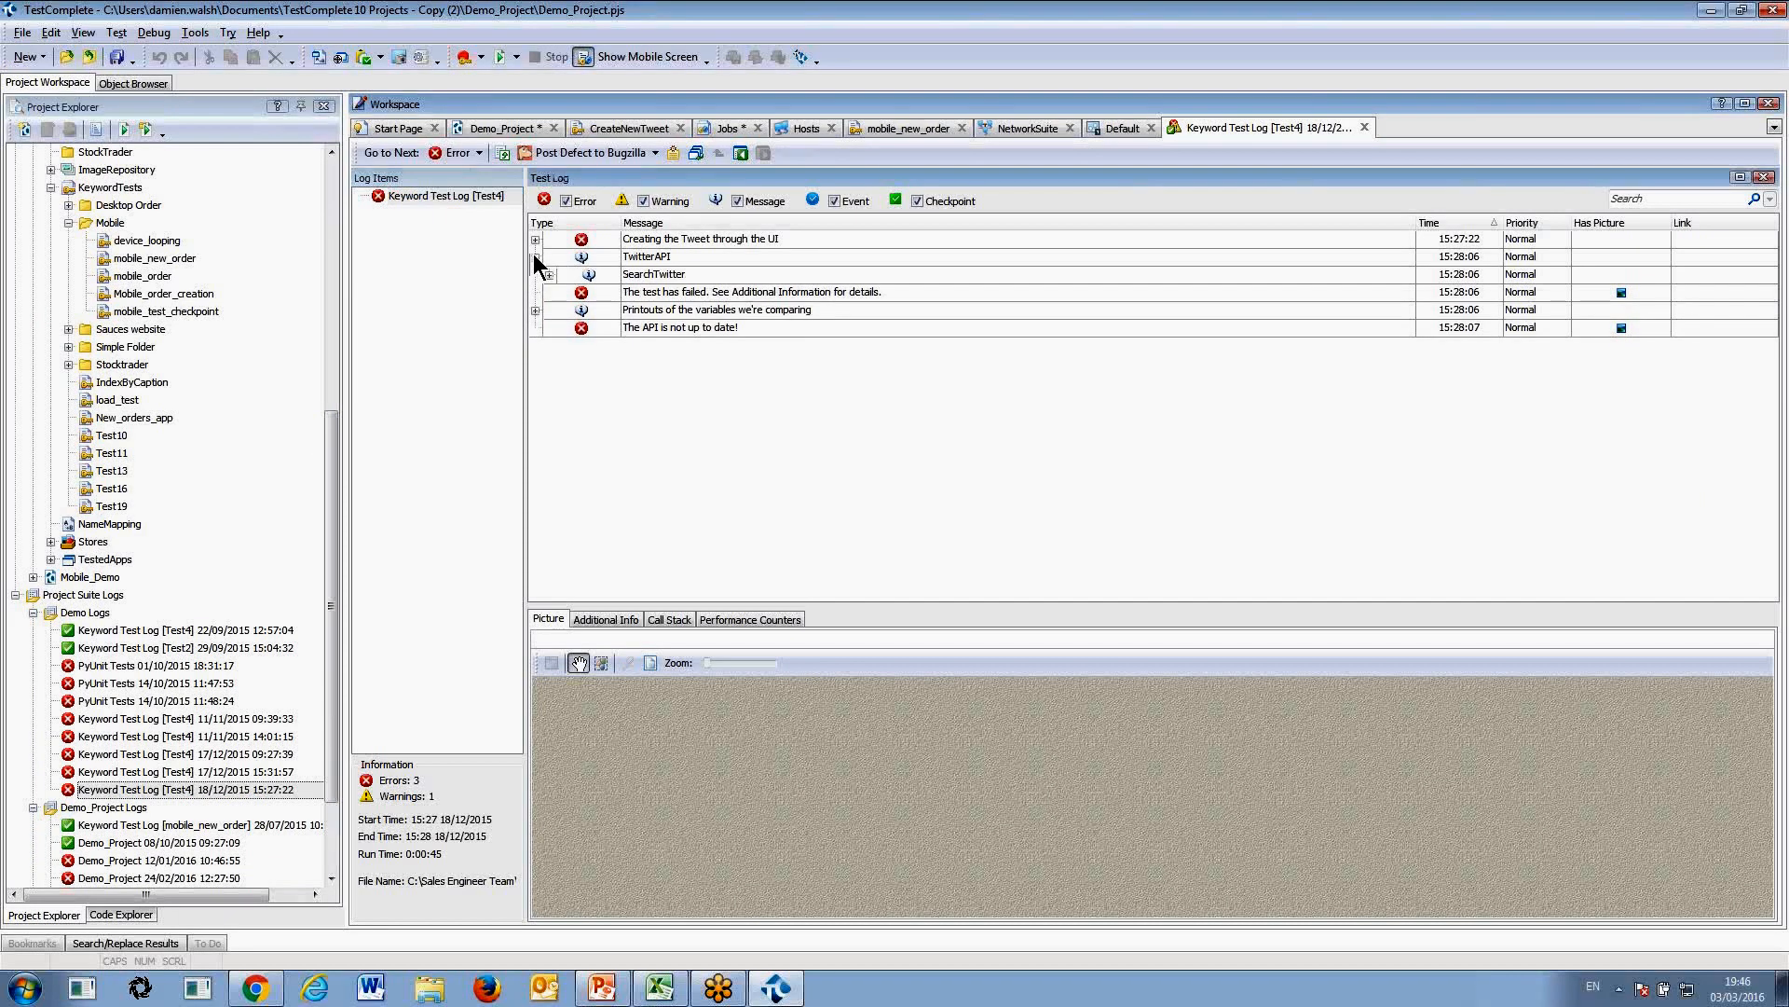
left_click(547, 274)
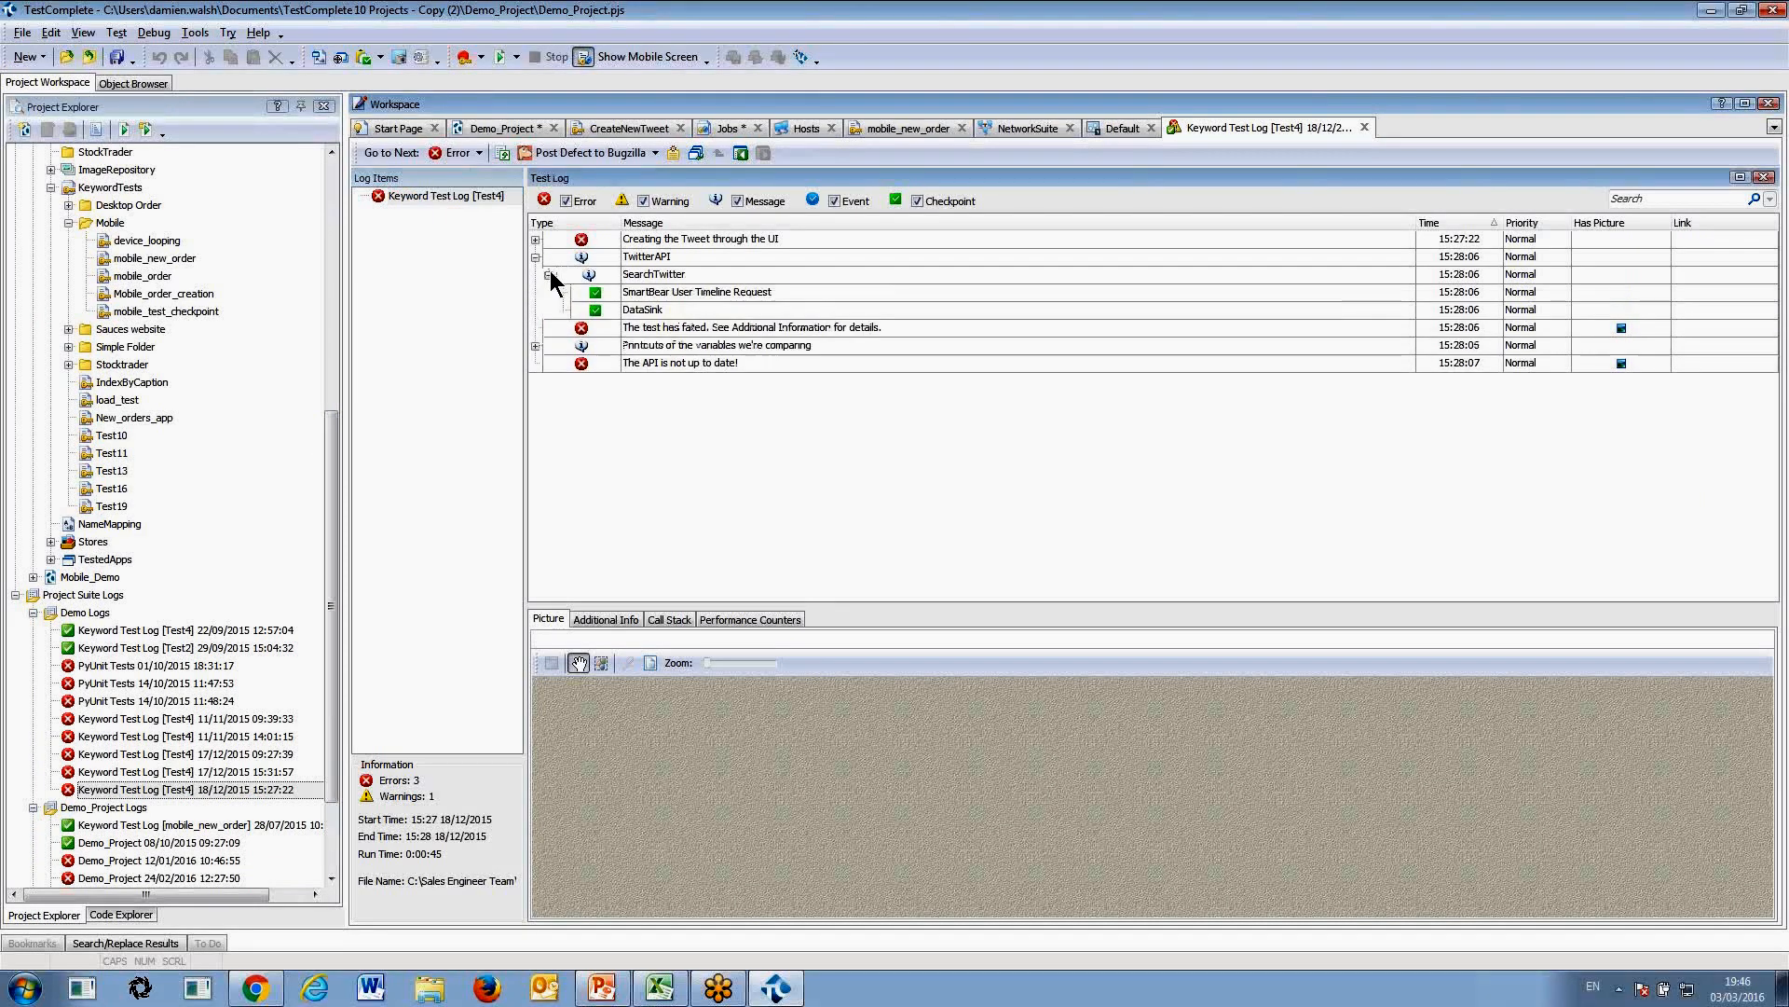
left_click(660, 295)
left_click(615, 618)
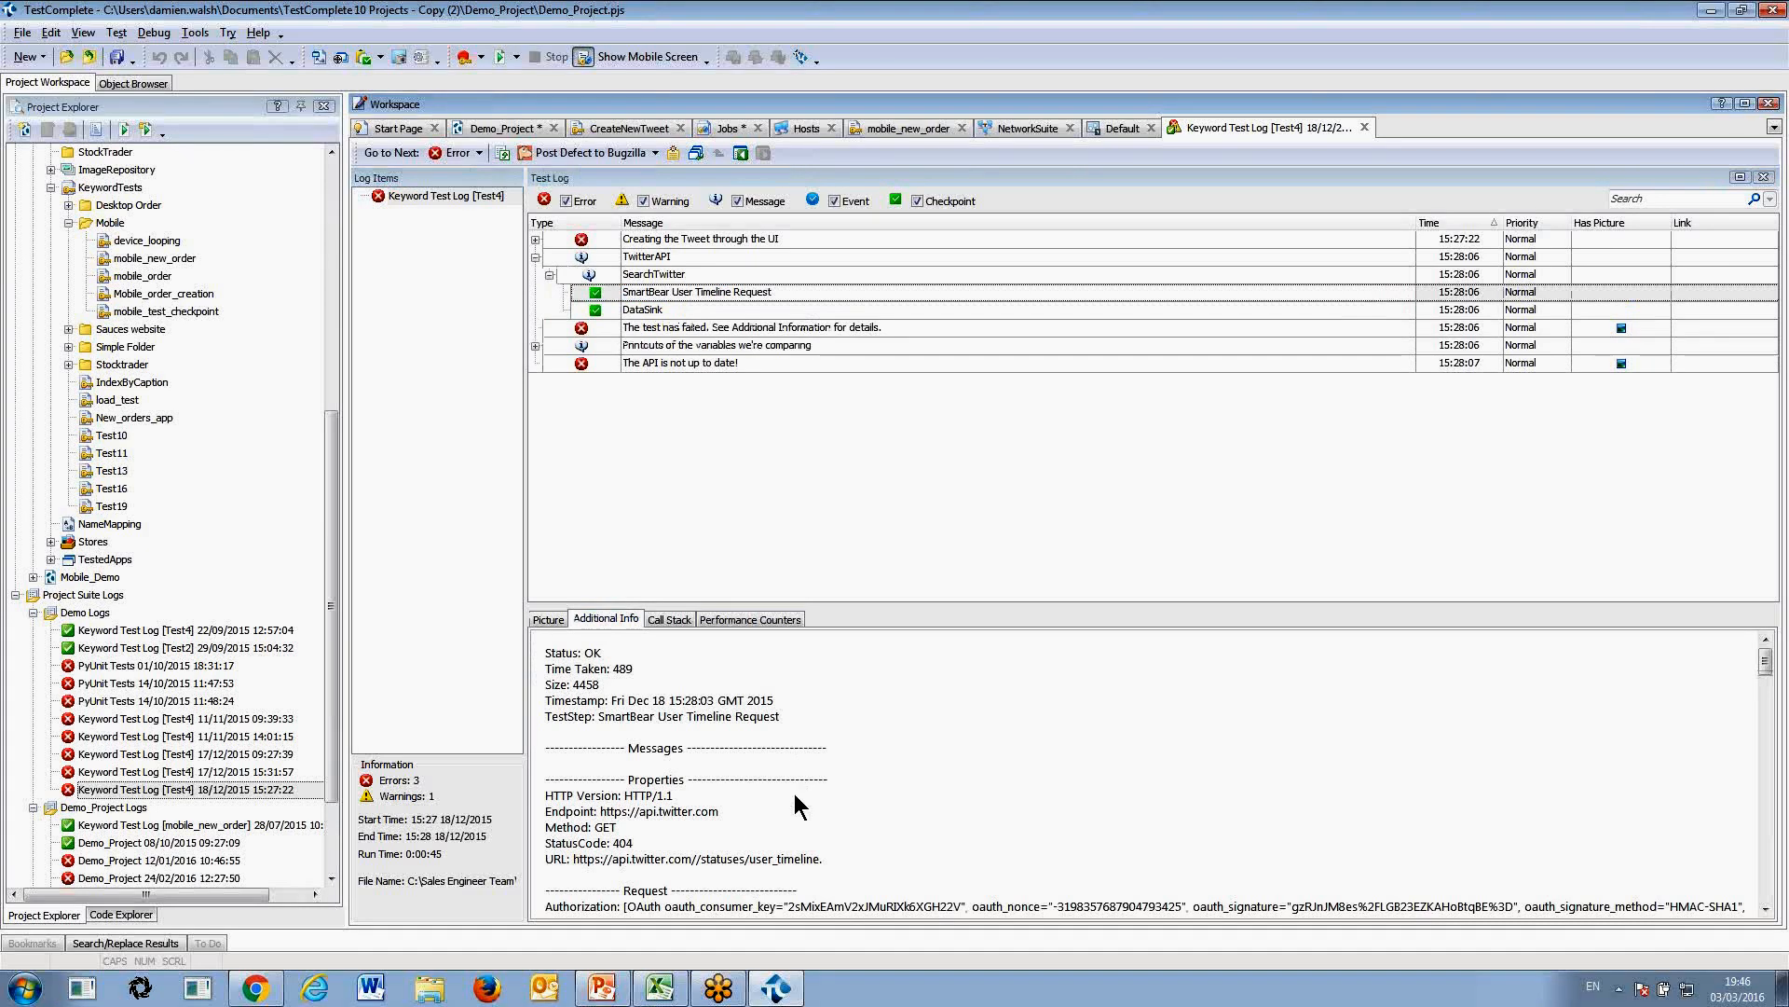
Expand the "Creating the Tweet through the UI" entry and compare the expected and actual images of its first text-entry event
left_click(535, 239)
left_click(716, 276)
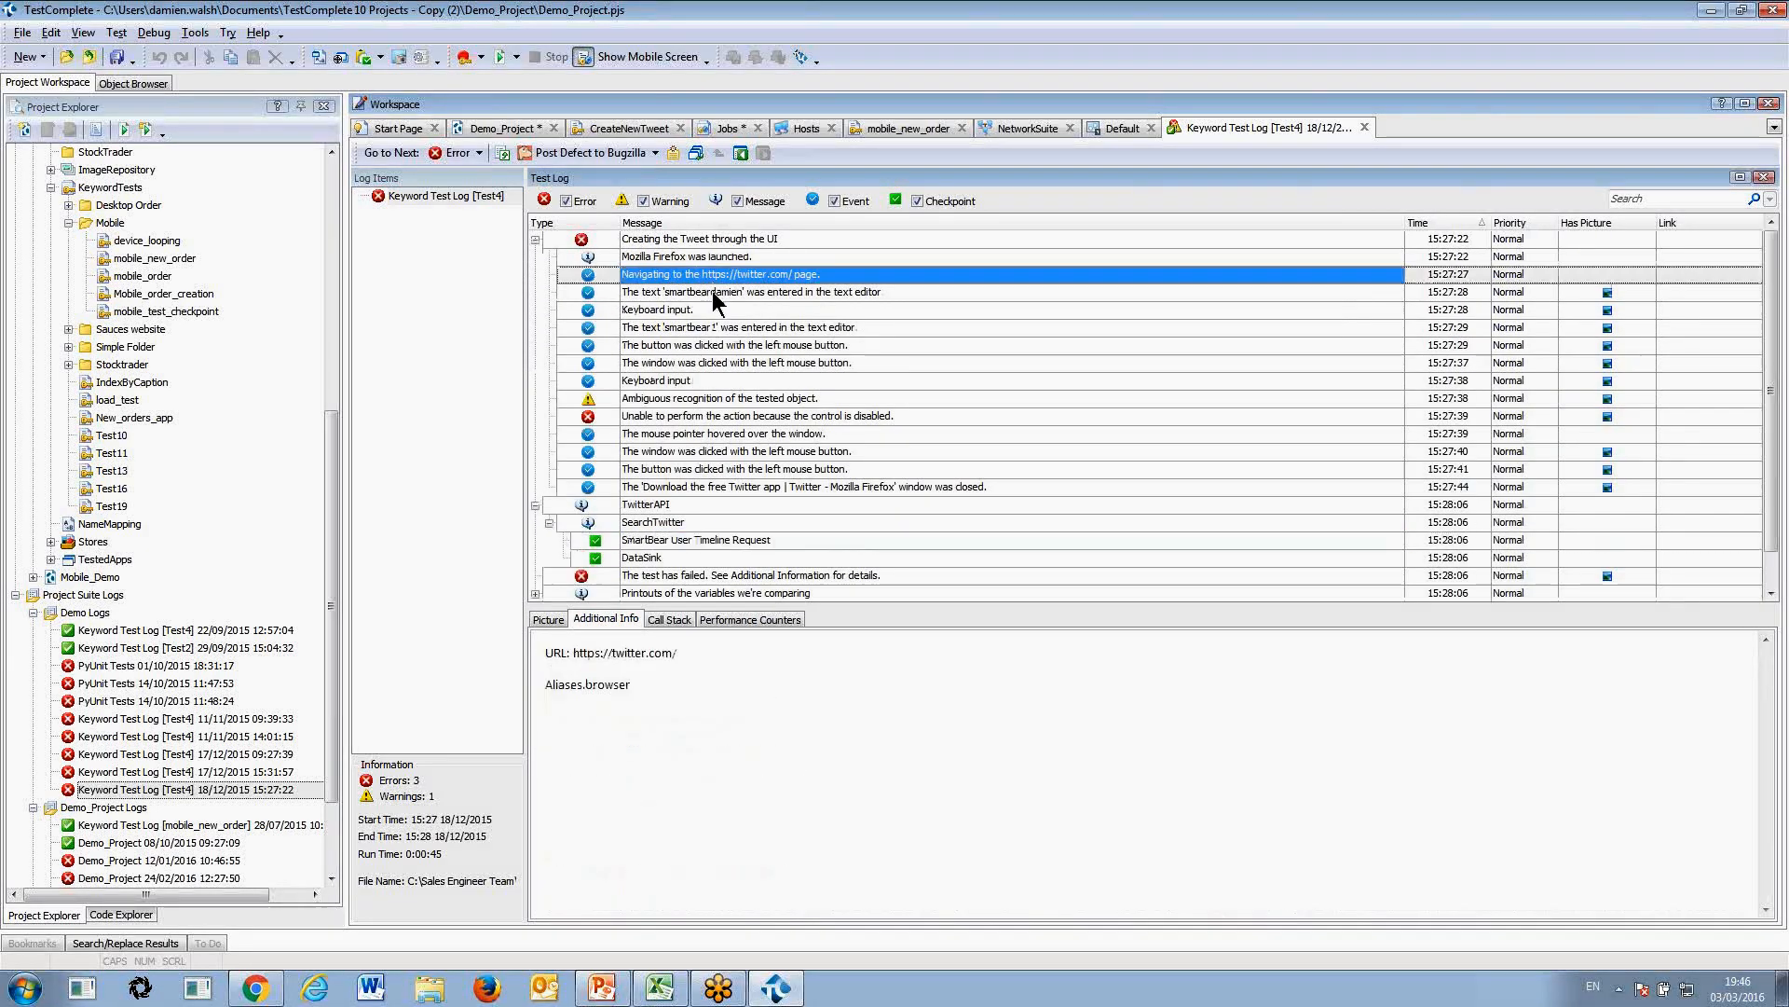
key("Down")
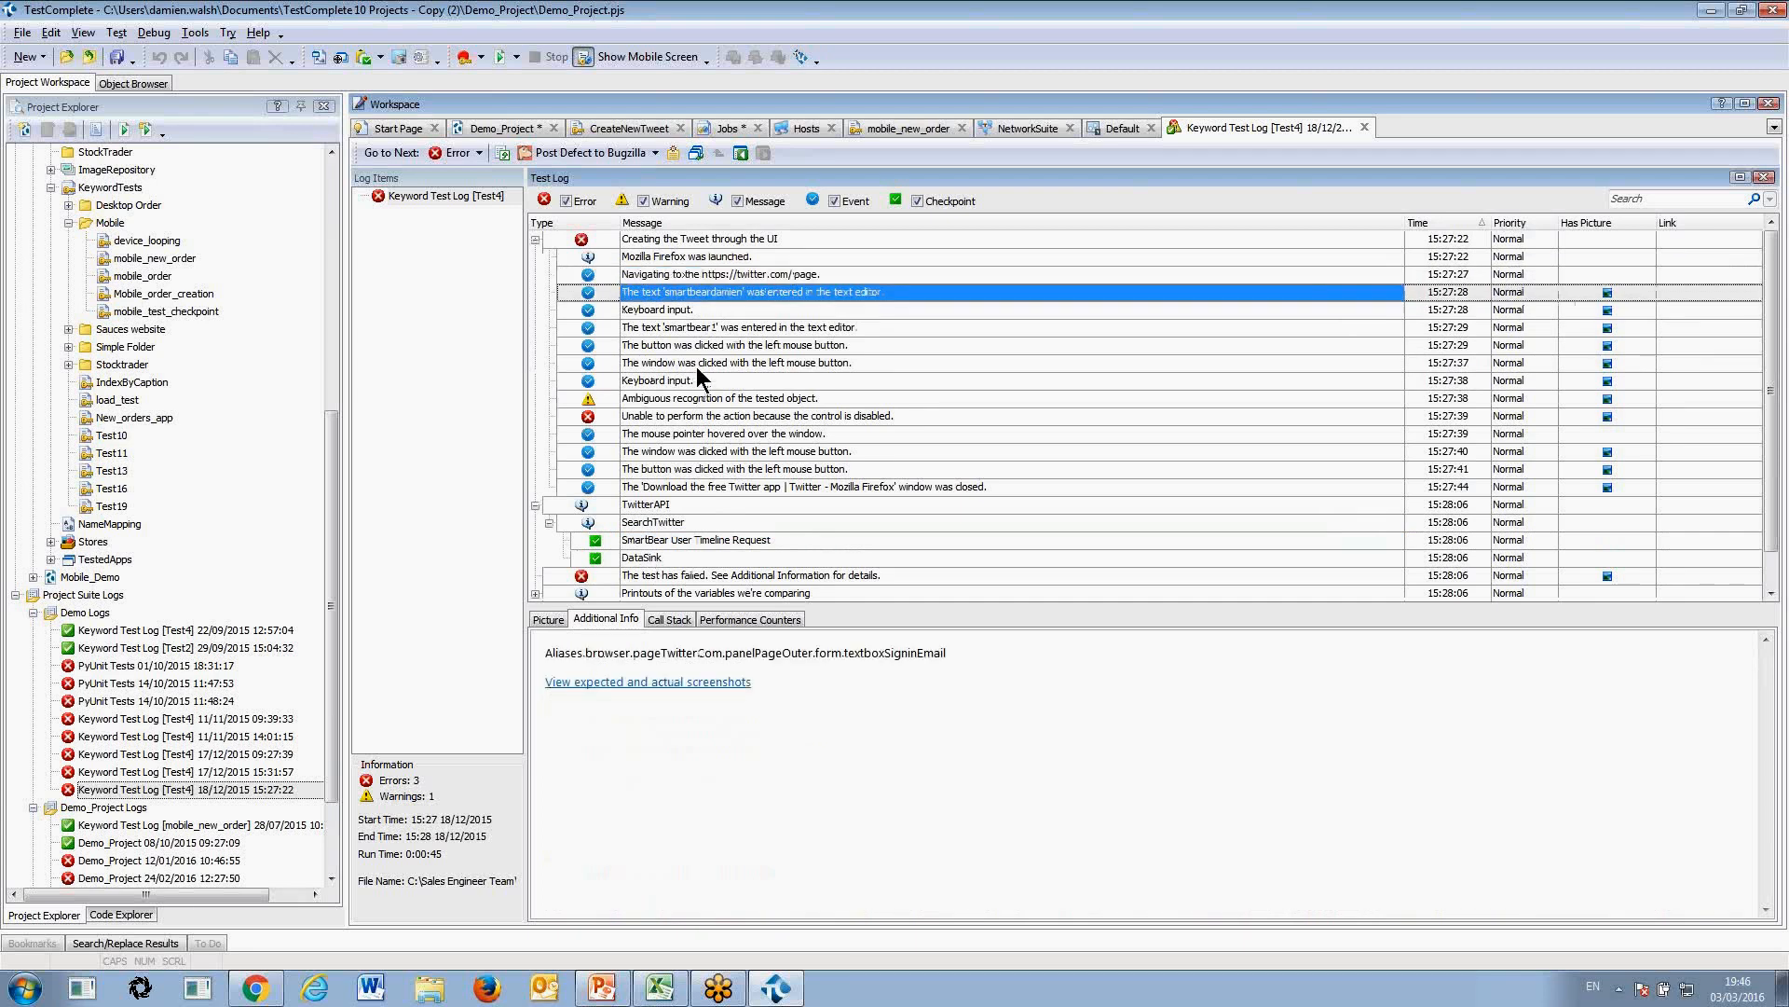
left_click(559, 622)
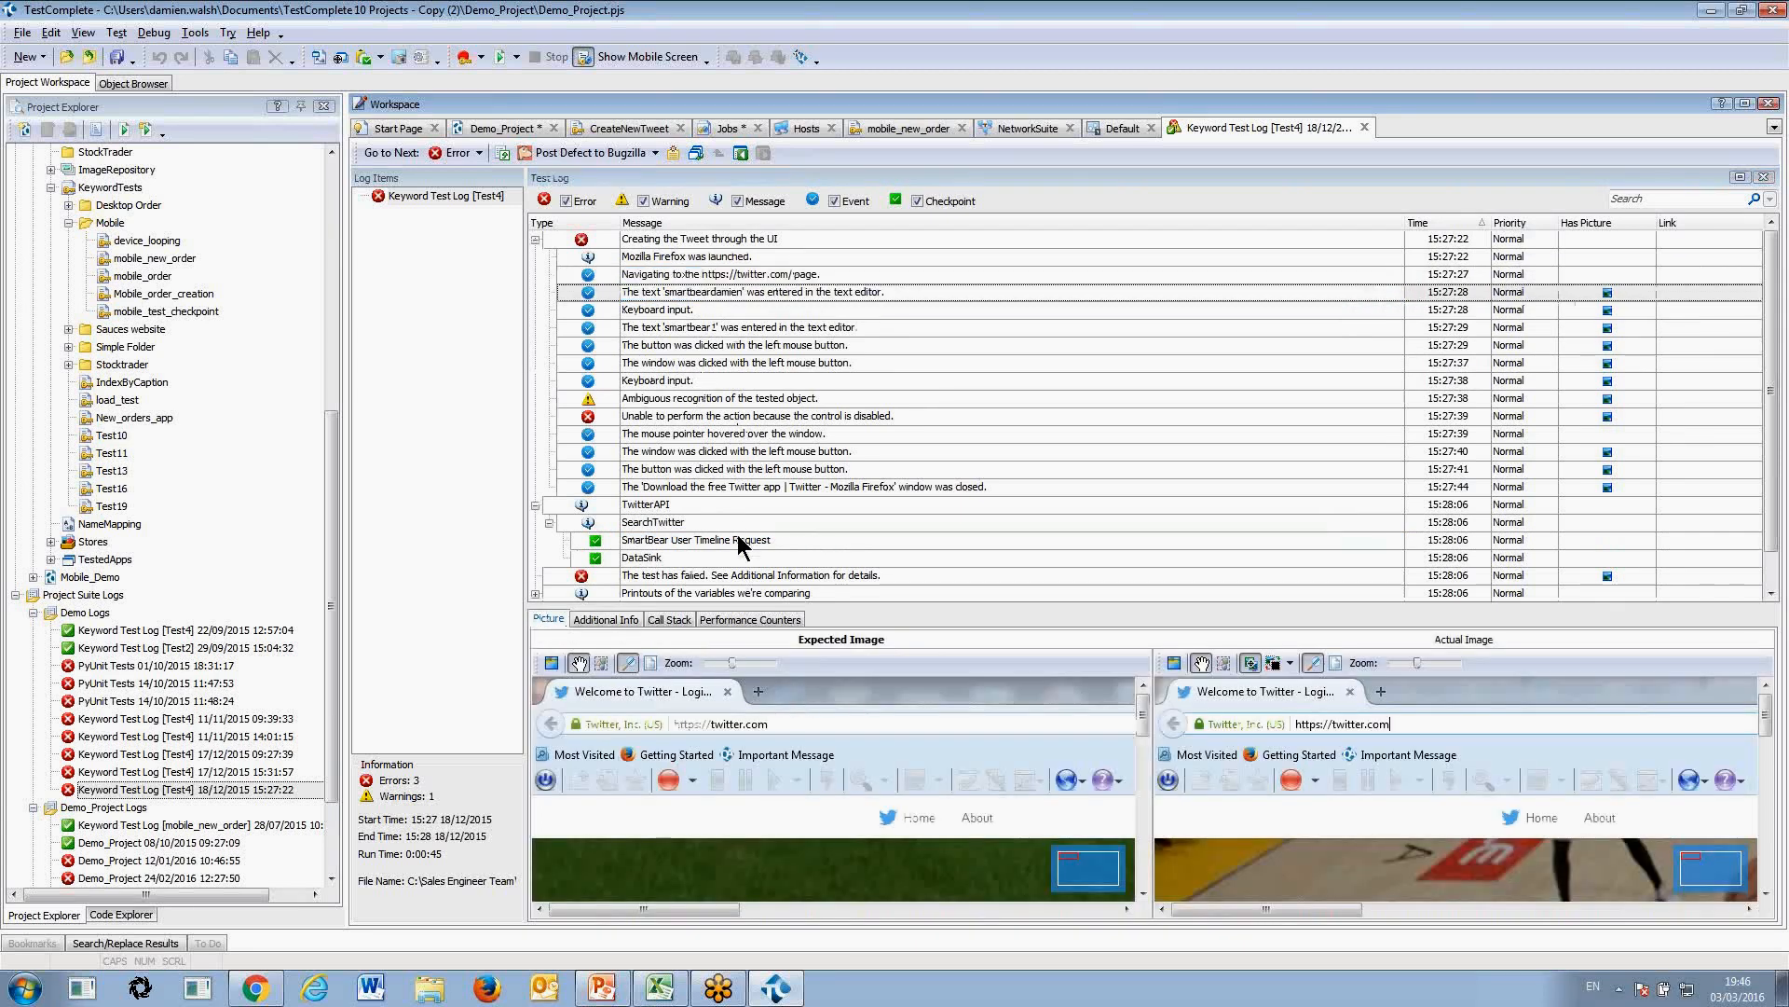
Examine the SmartBear User Timeline Request's additional info, including its endpoint and the returned HTML response
left_click(692, 543)
left_click(626, 620)
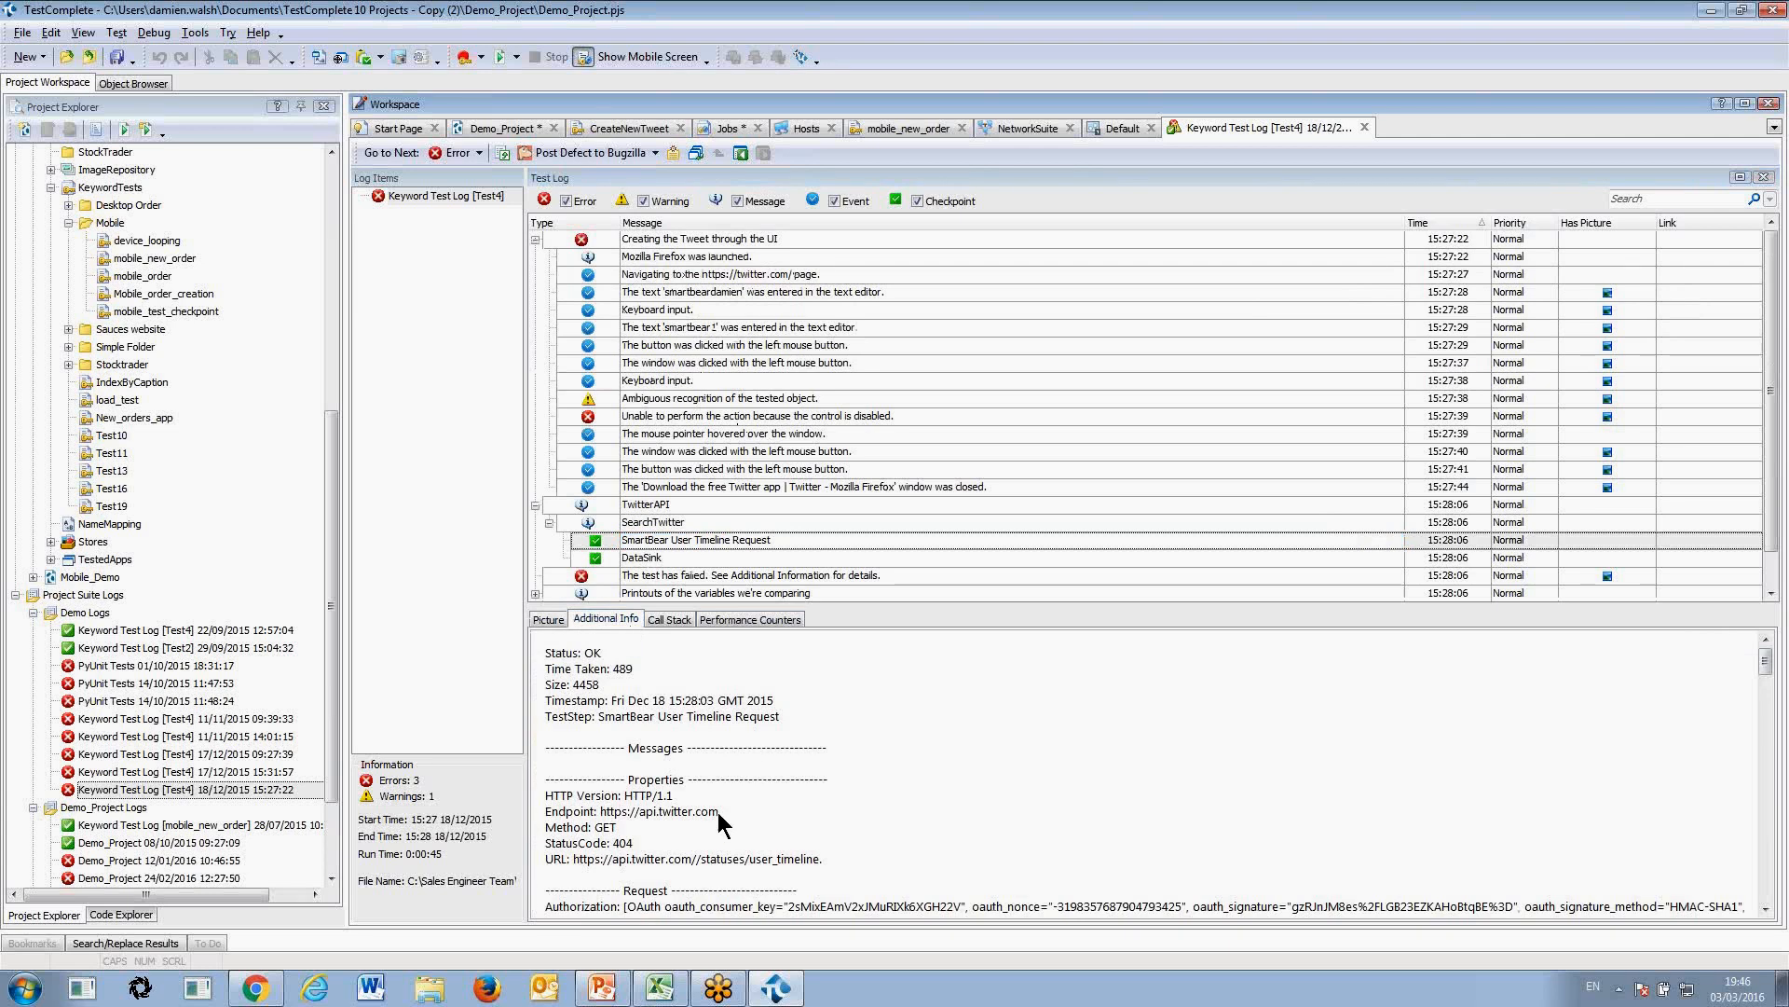
left_click_drag(721, 812, 631, 813)
left_click(674, 825)
left_click_drag(1768, 669, 1773, 738)
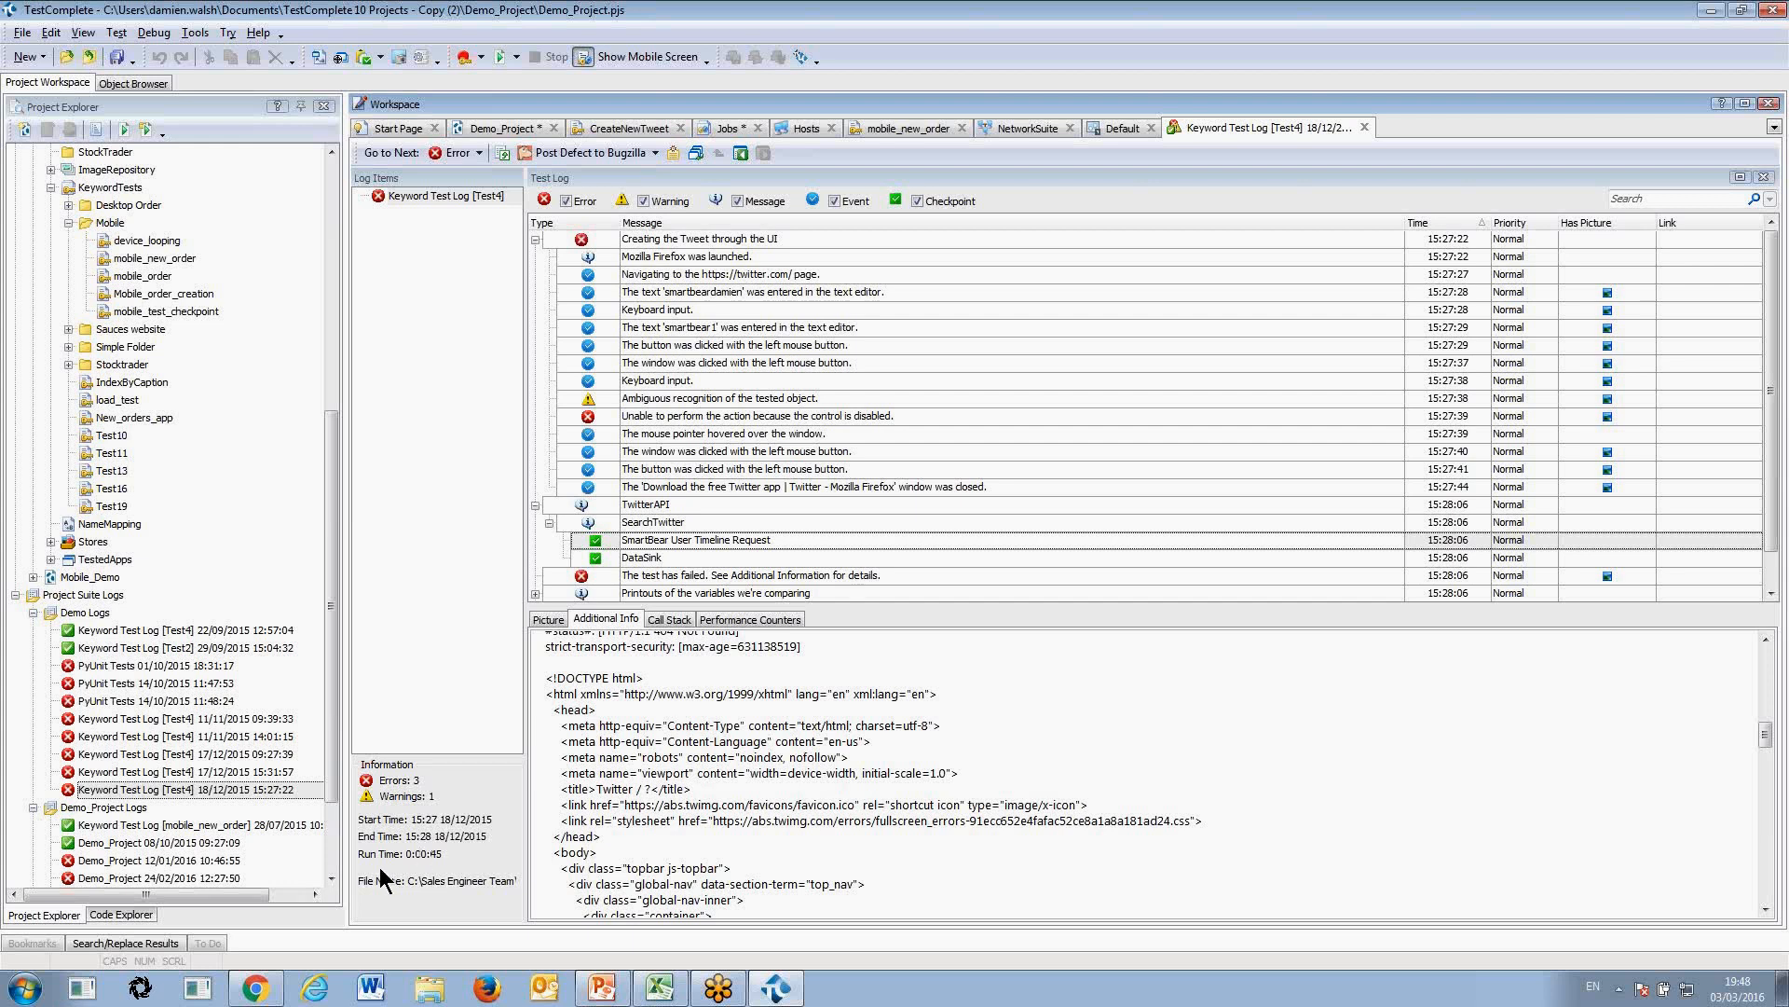
Switch to QAComplete in Chrome and open the Test Management dashboard of the Sample (Initech Software) project
left_click(256, 995)
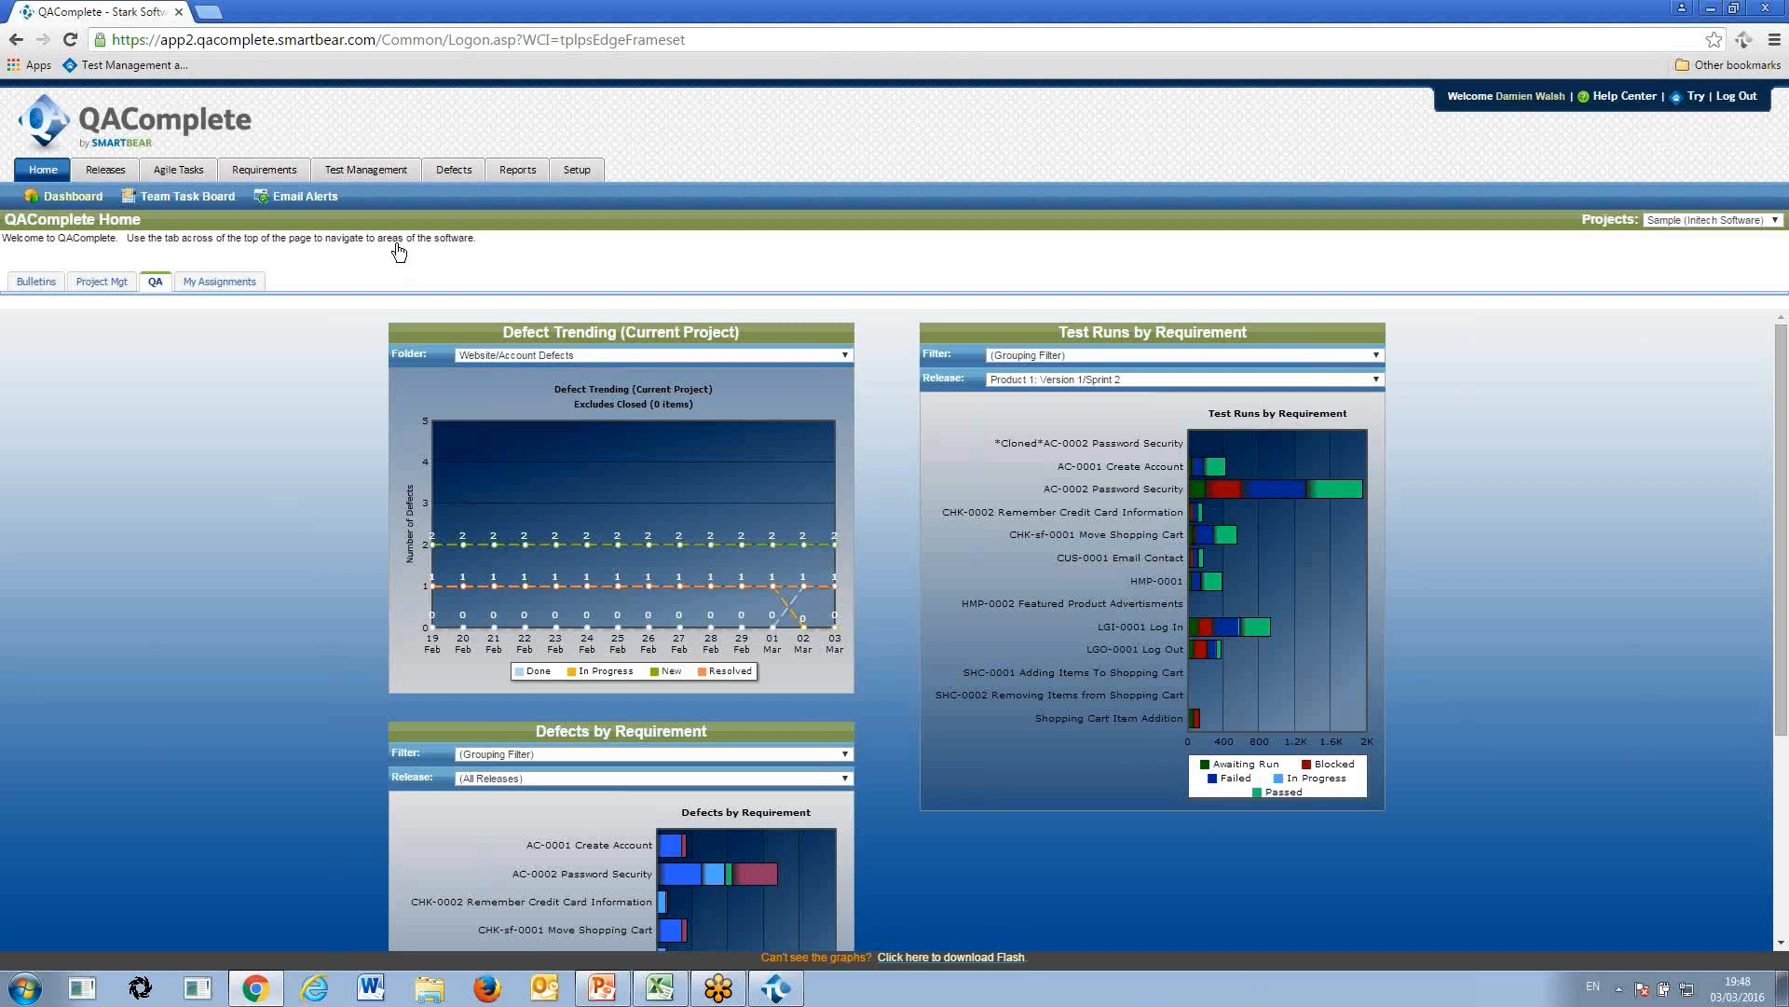
left_click(379, 176)
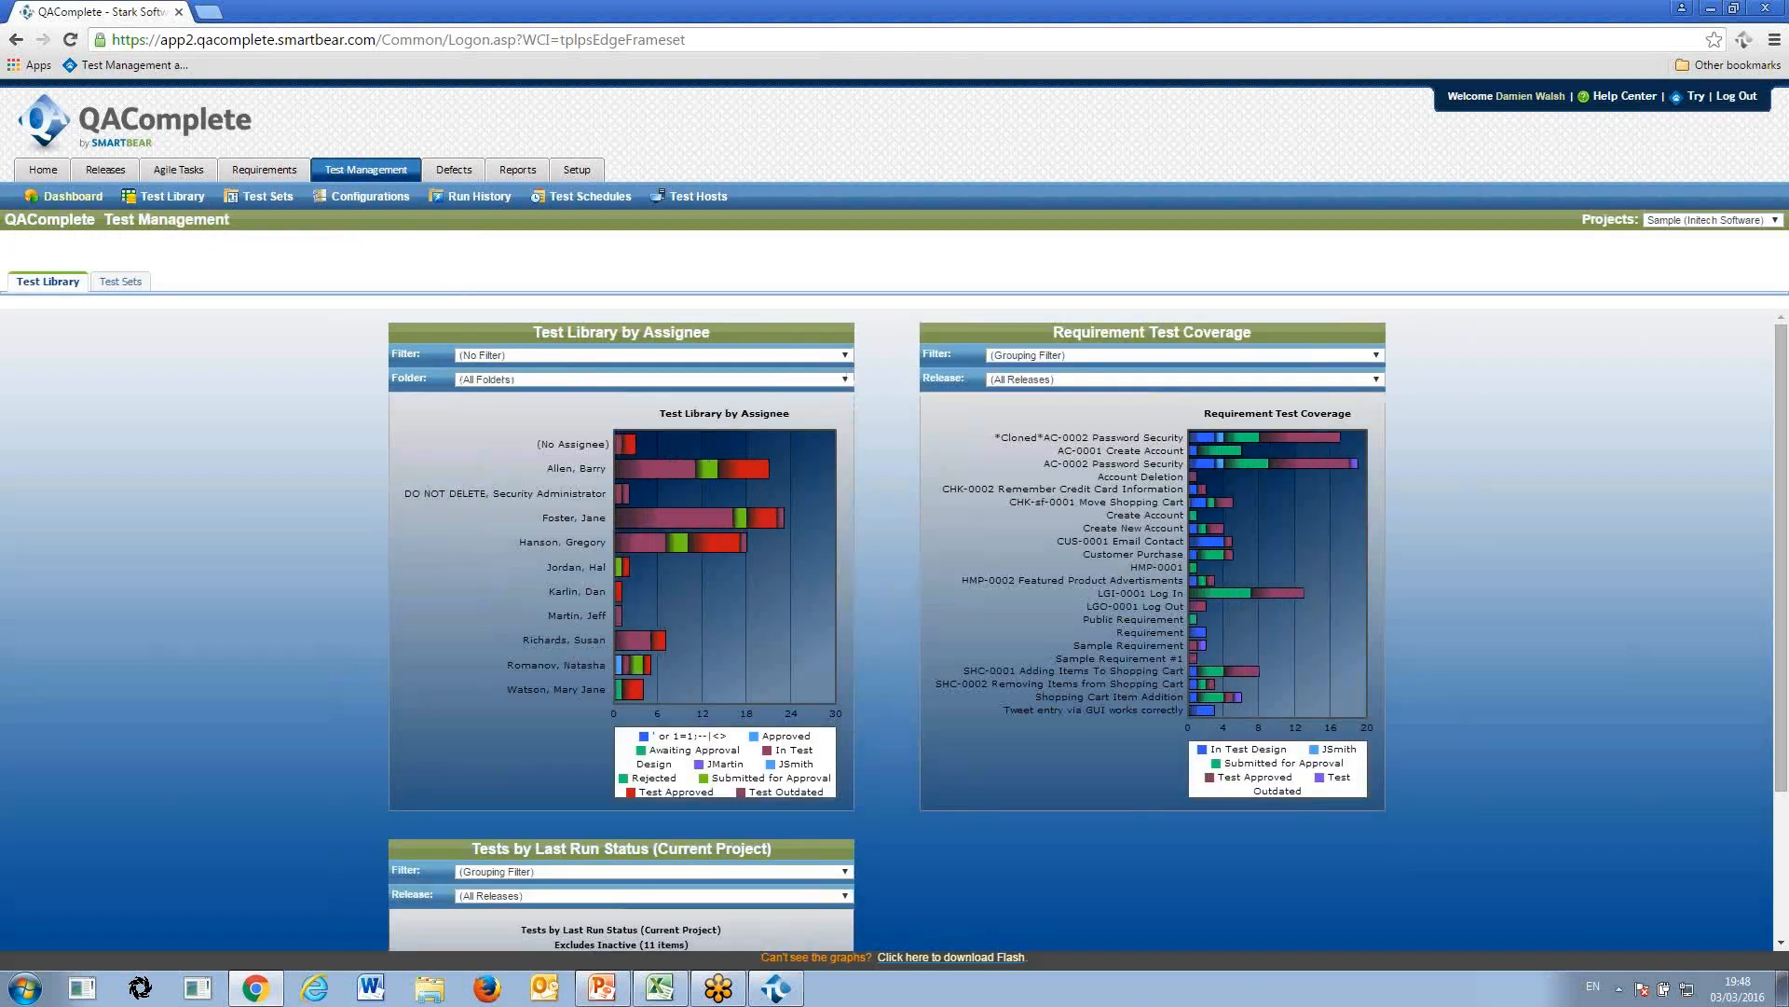
left_click(78, 164)
mouse_move(1632, 202)
left_mouse_down()
mouse_move(1646, 245)
mouse_move(1779, 260)
left_mouse_up()
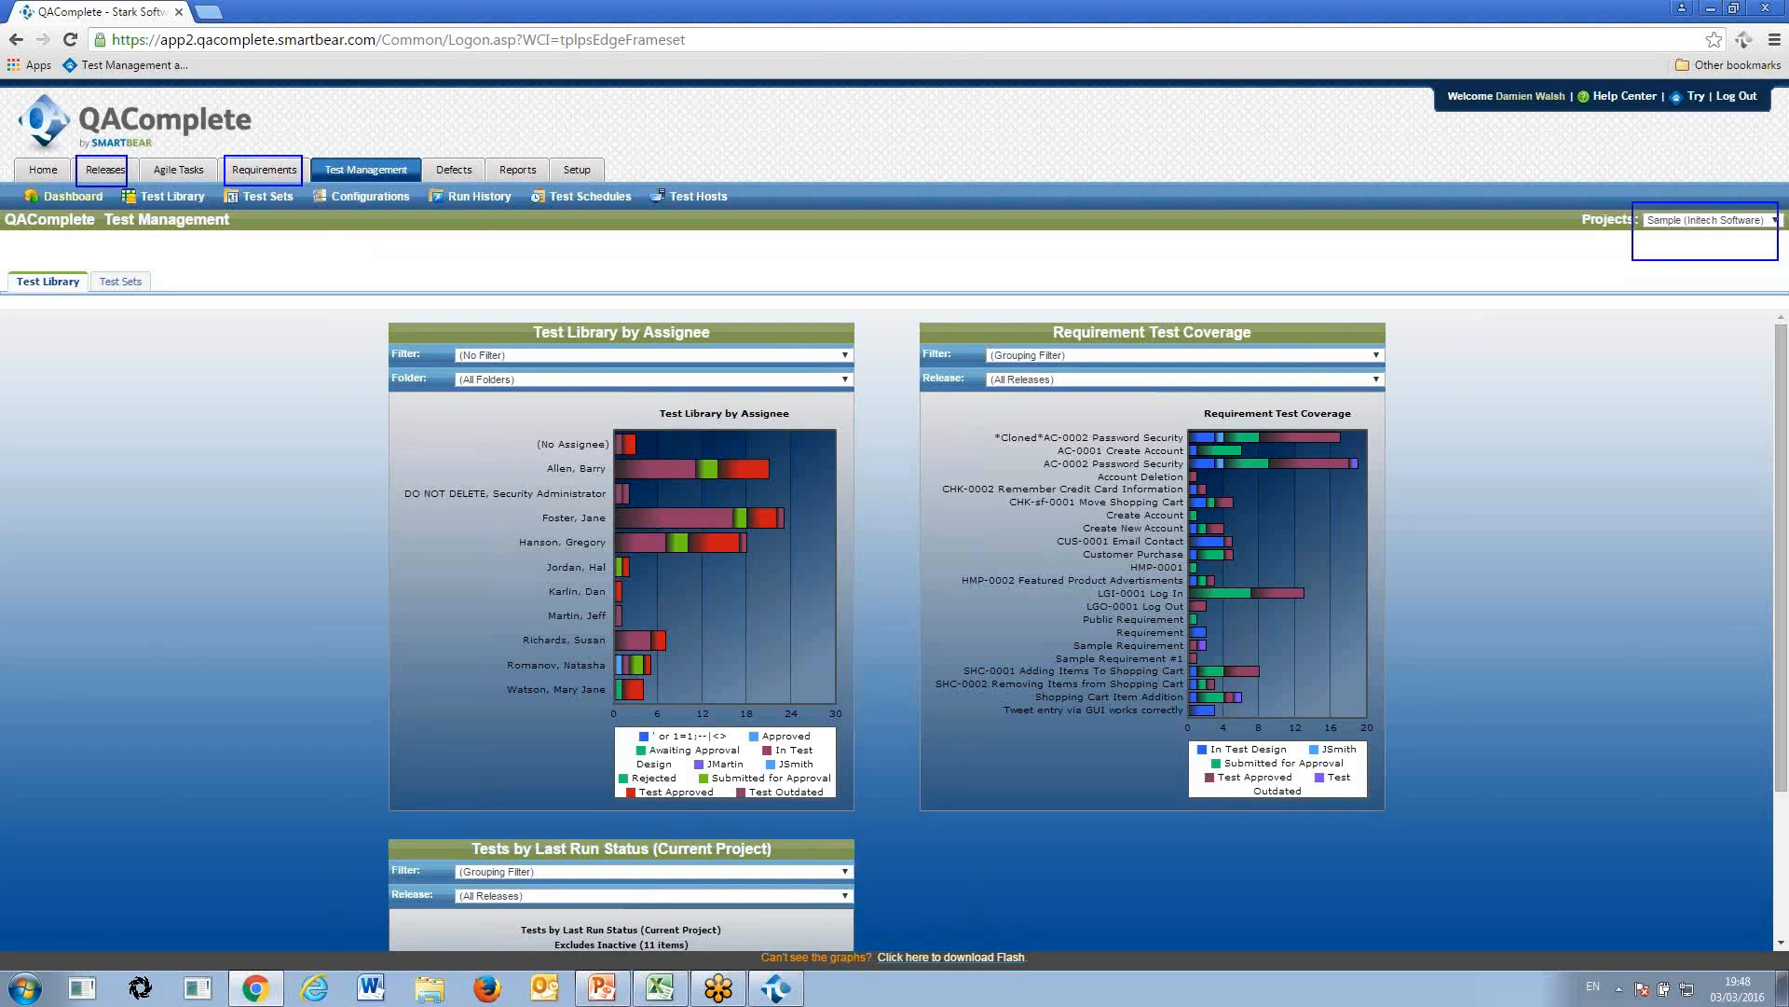
key("Escape")
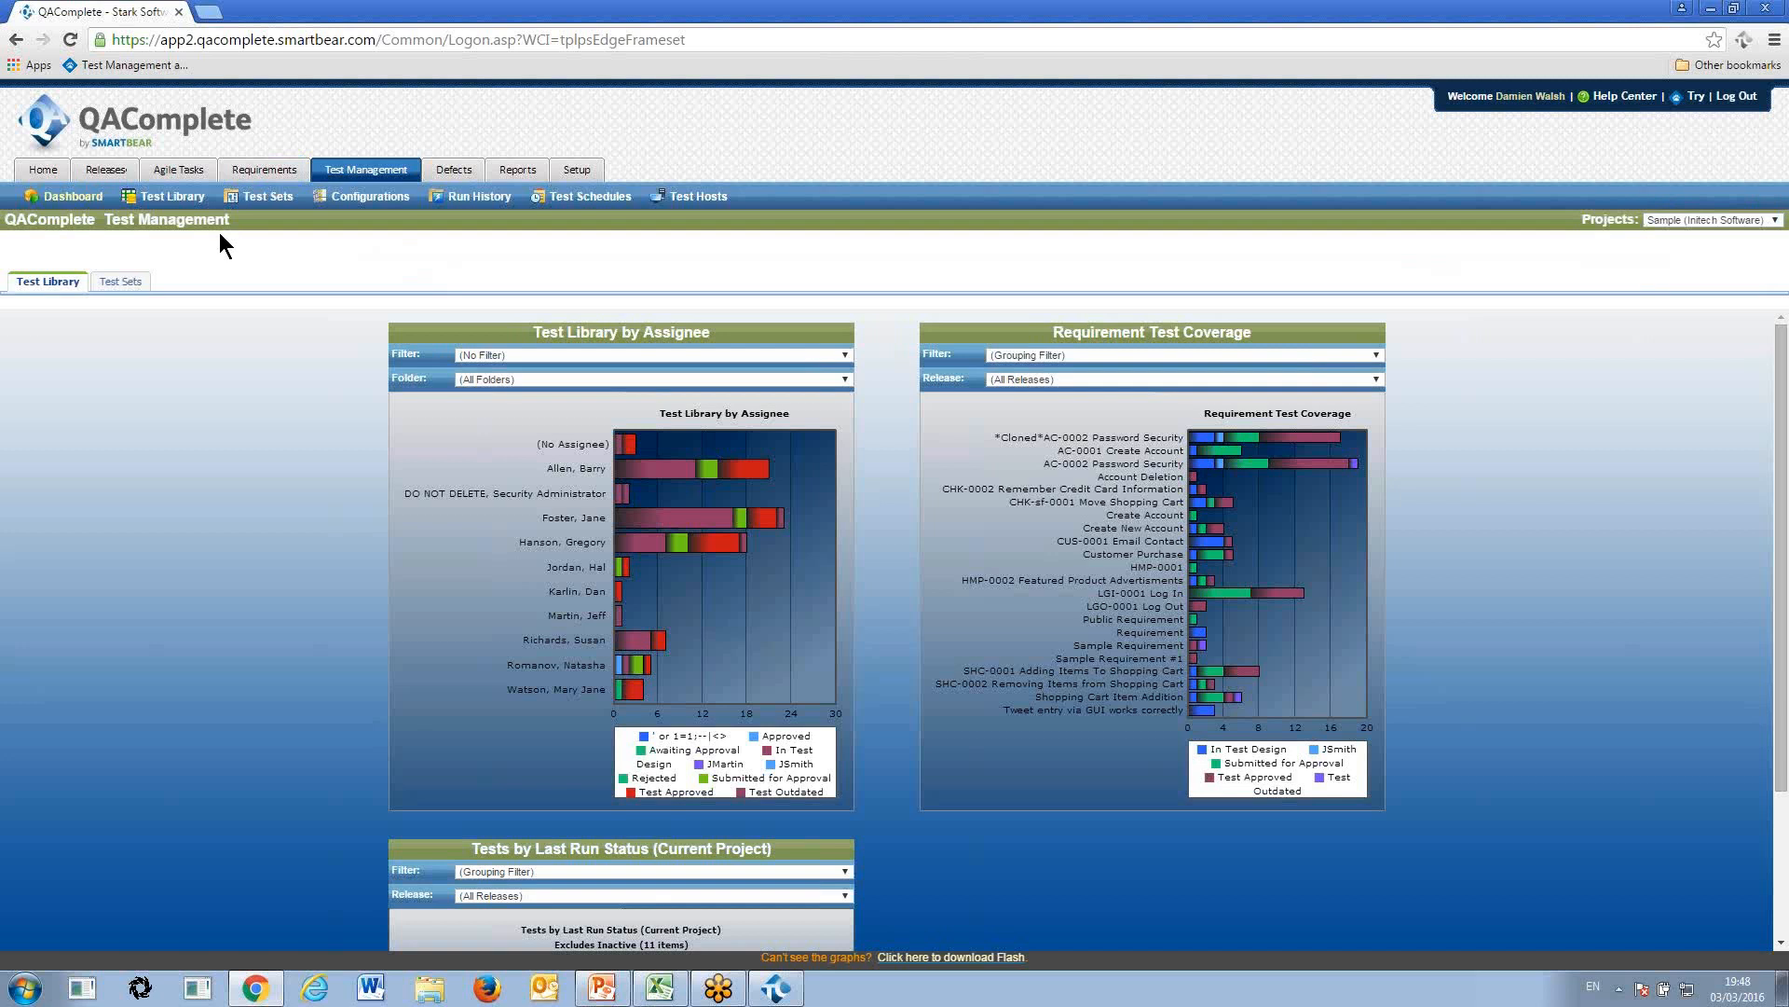
mouse_move(115, 180)
left_mouse_down()
mouse_move(182, 216)
mouse_move(305, 220)
left_mouse_up()
key("Escape")
Open the Test Library, dismiss the welcome message and set the test listing to No Filter
left_click(156, 200)
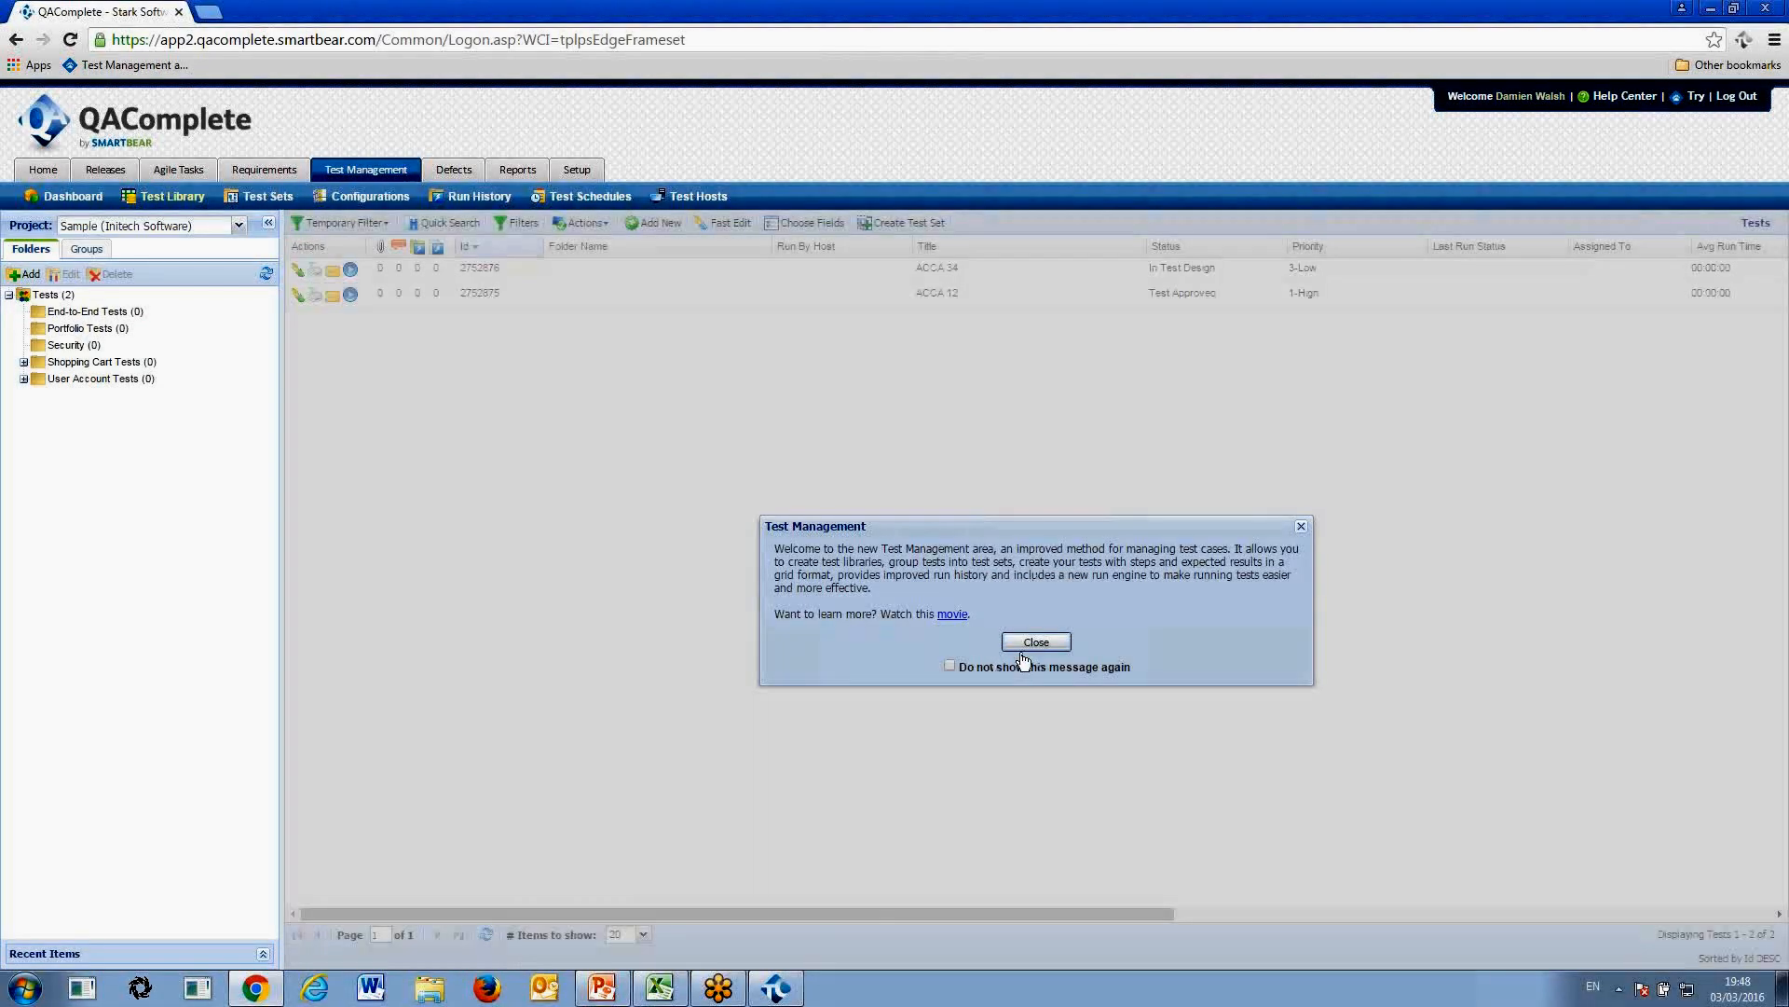
left_click(1025, 642)
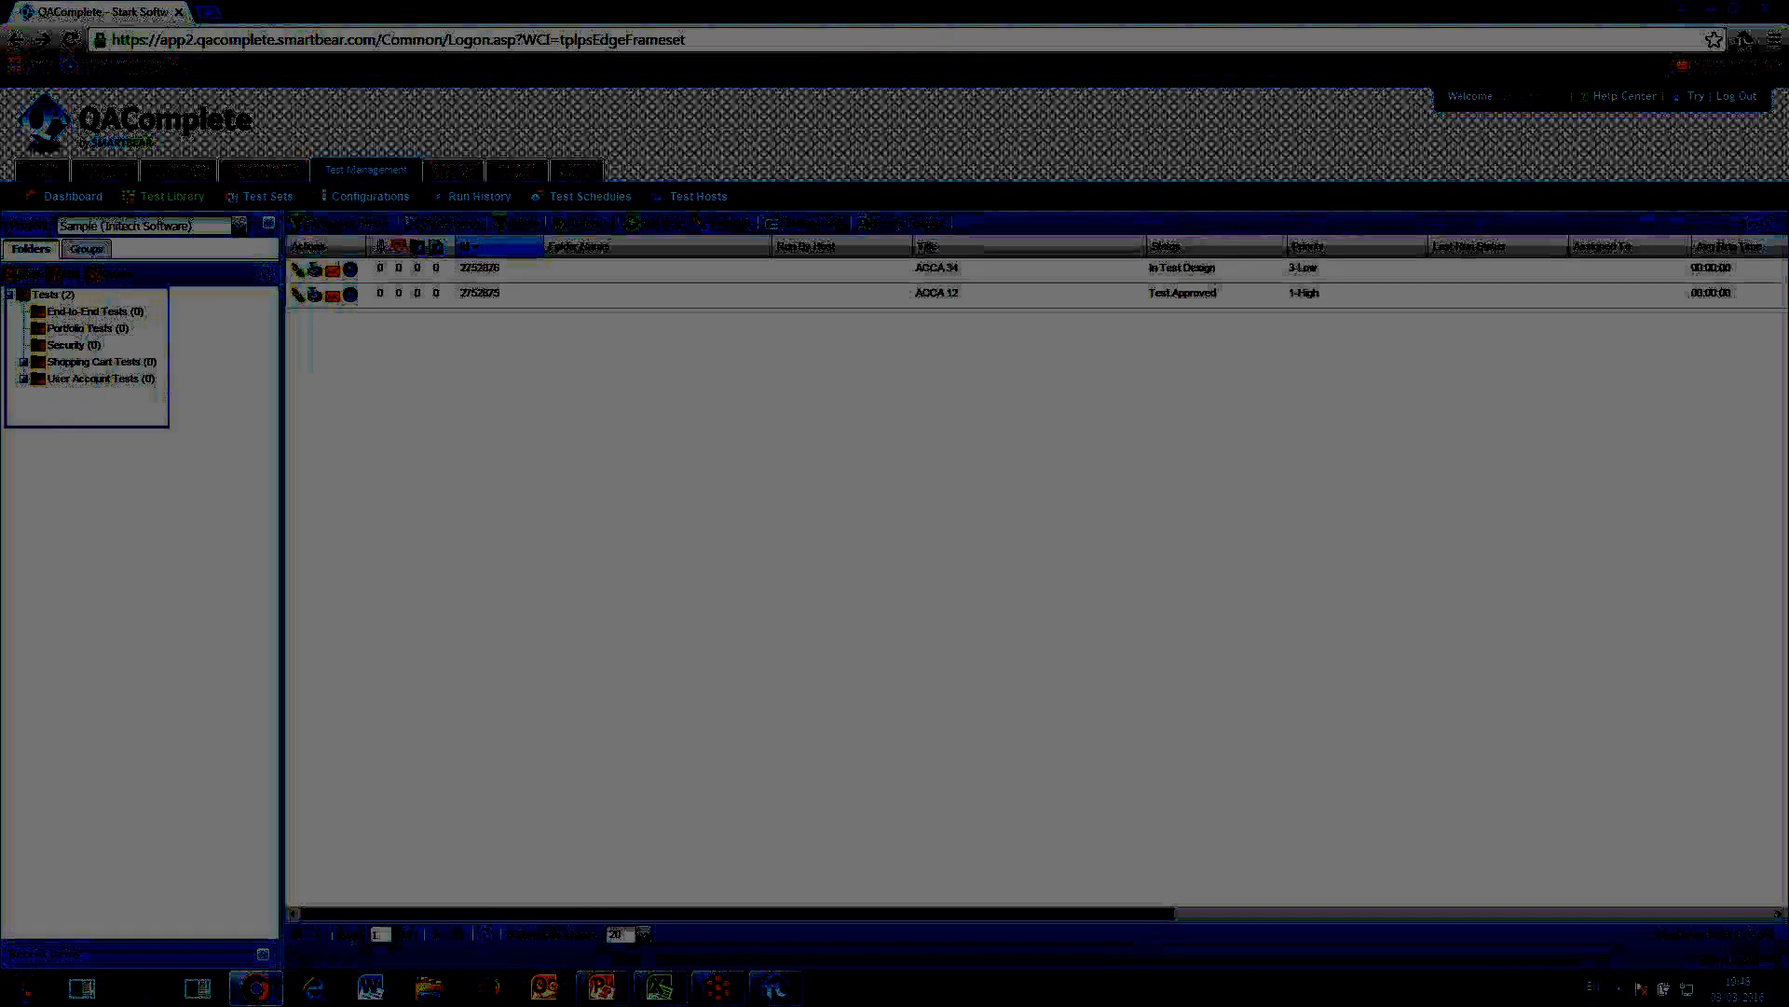
left_click(386, 228)
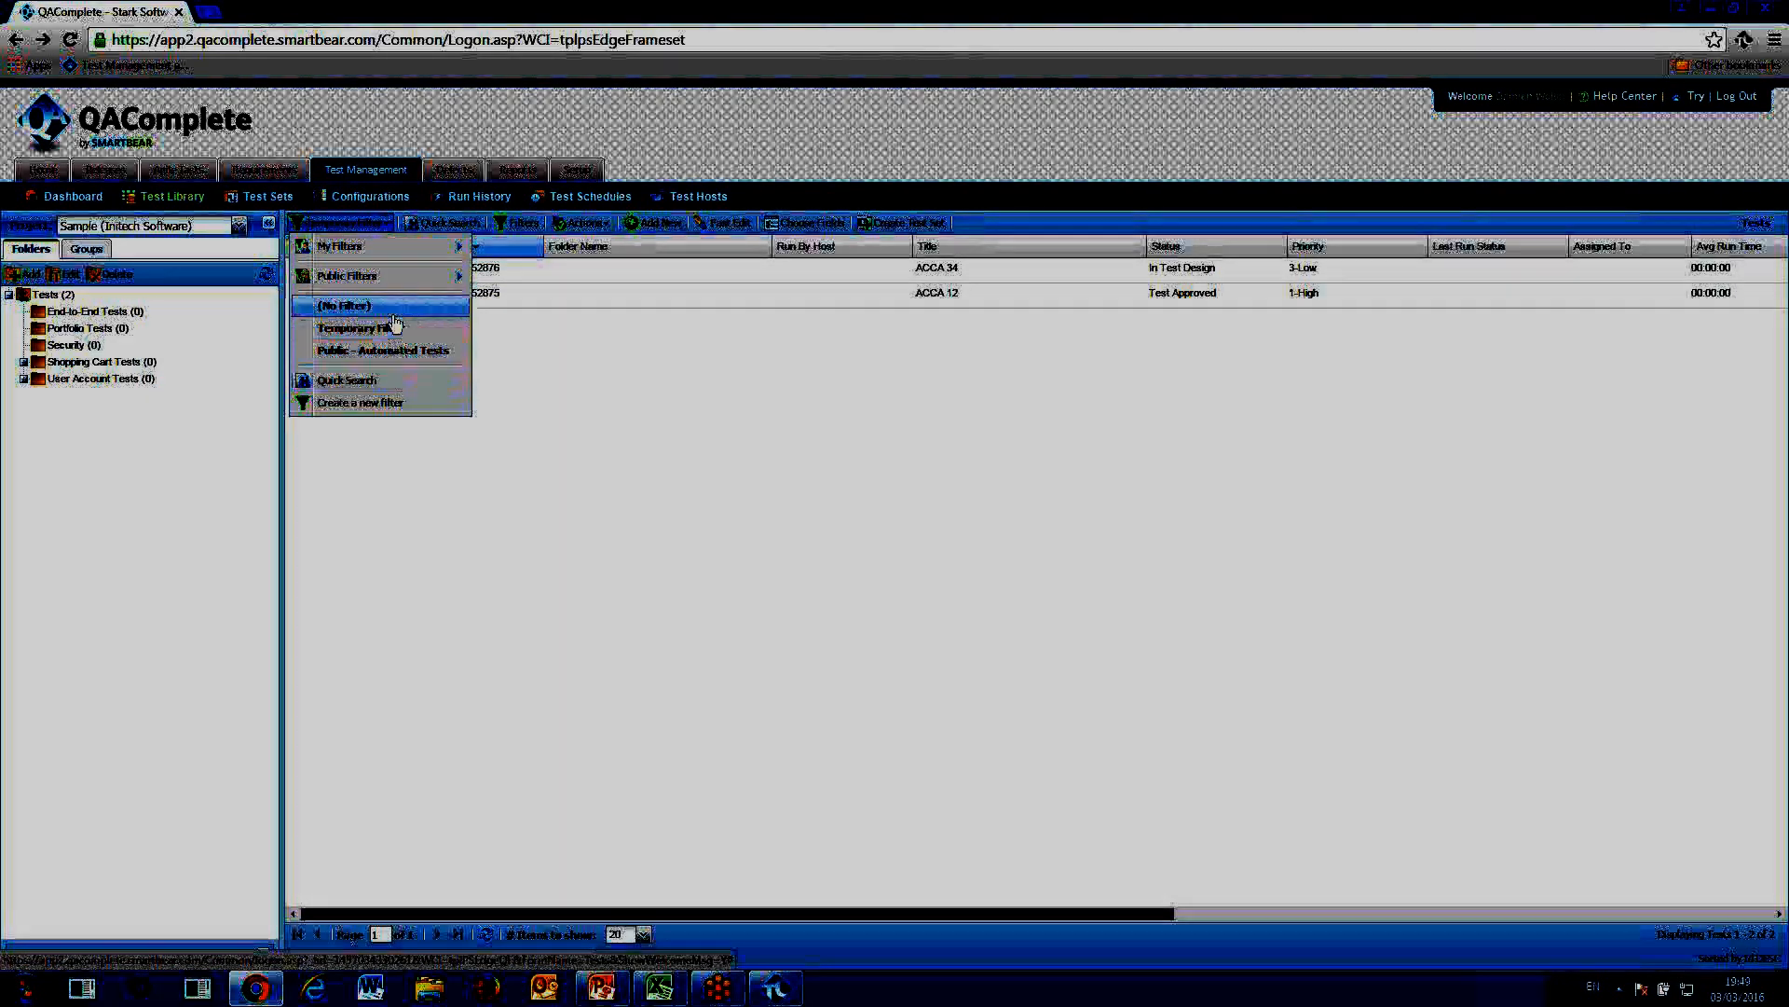
left_click(393, 326)
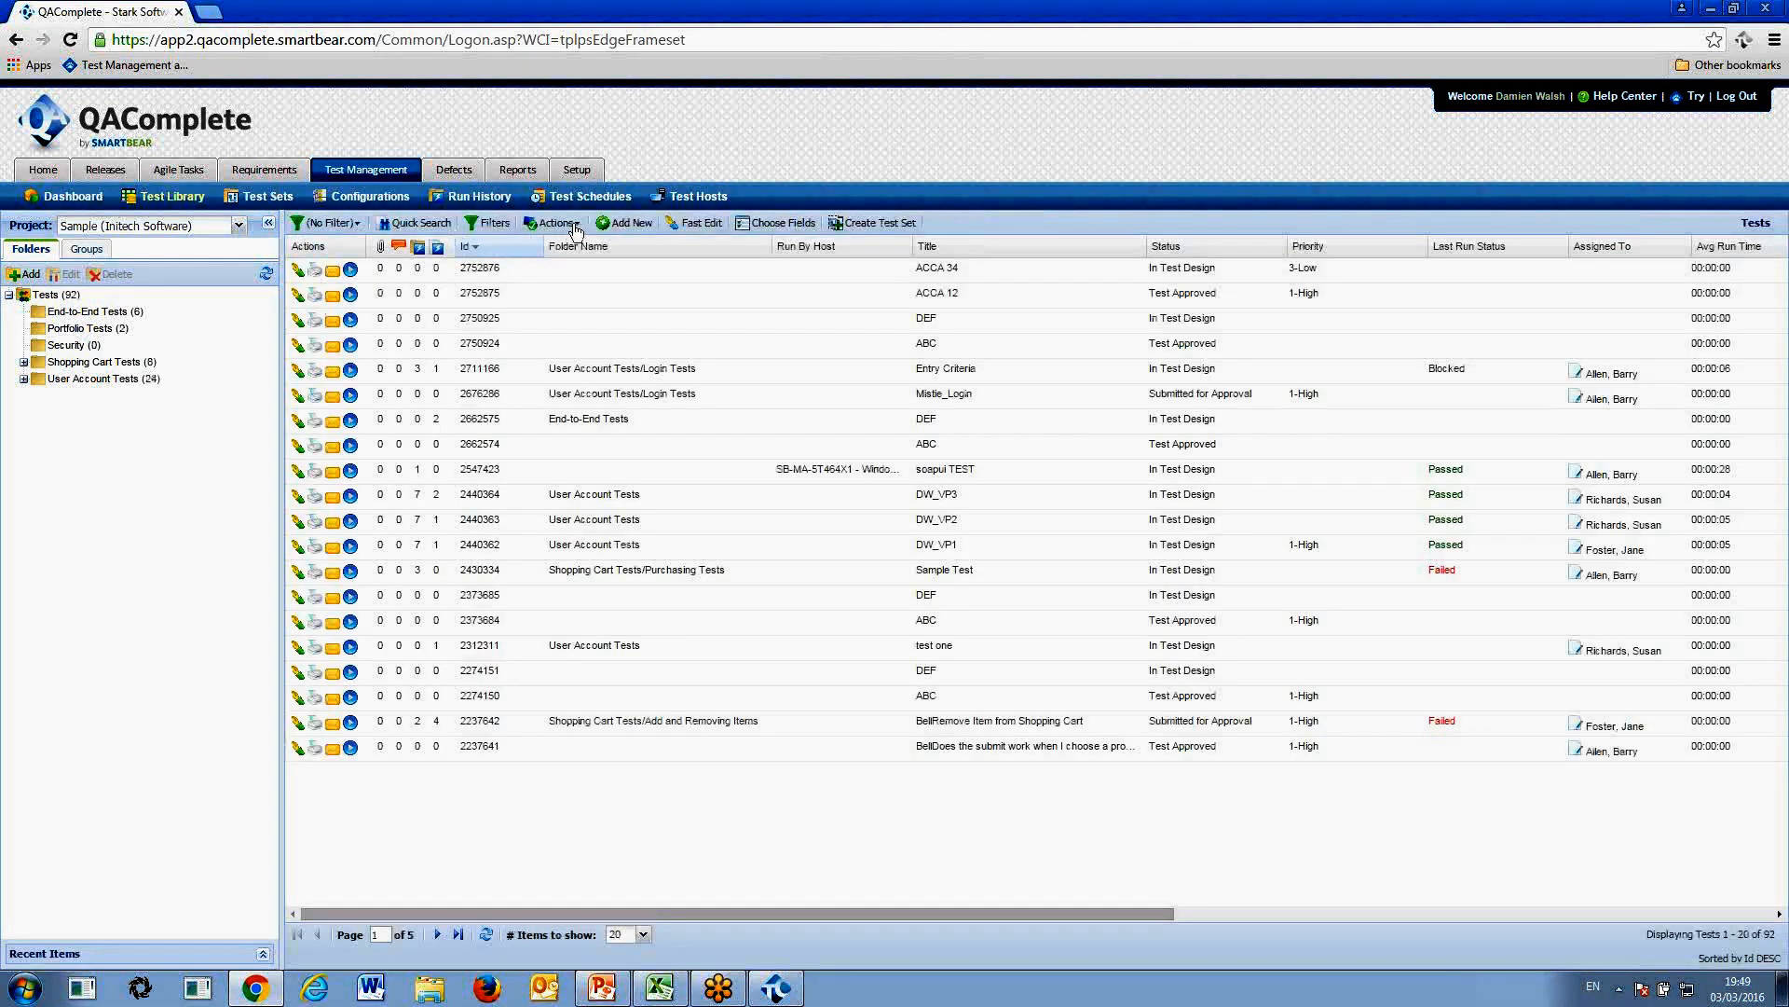
Review the available test actions and the Fast Edit options, and return to the Test Library listing
left_click(570, 225)
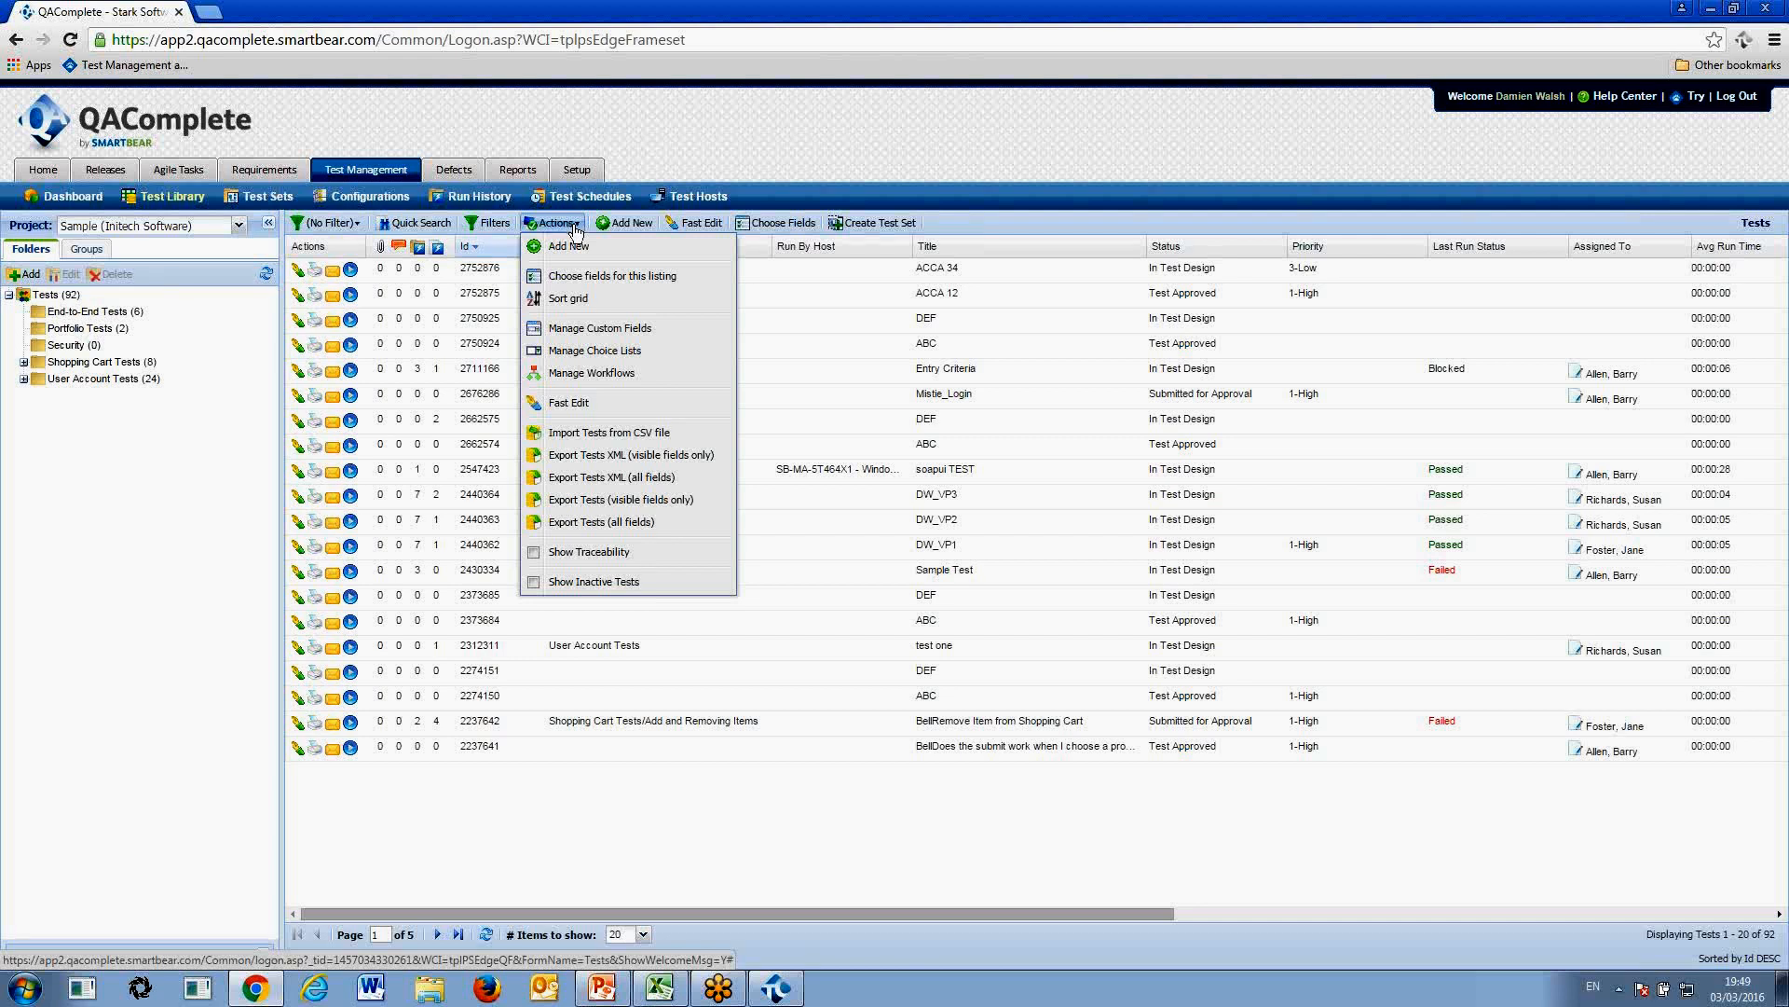
left_click(690, 224)
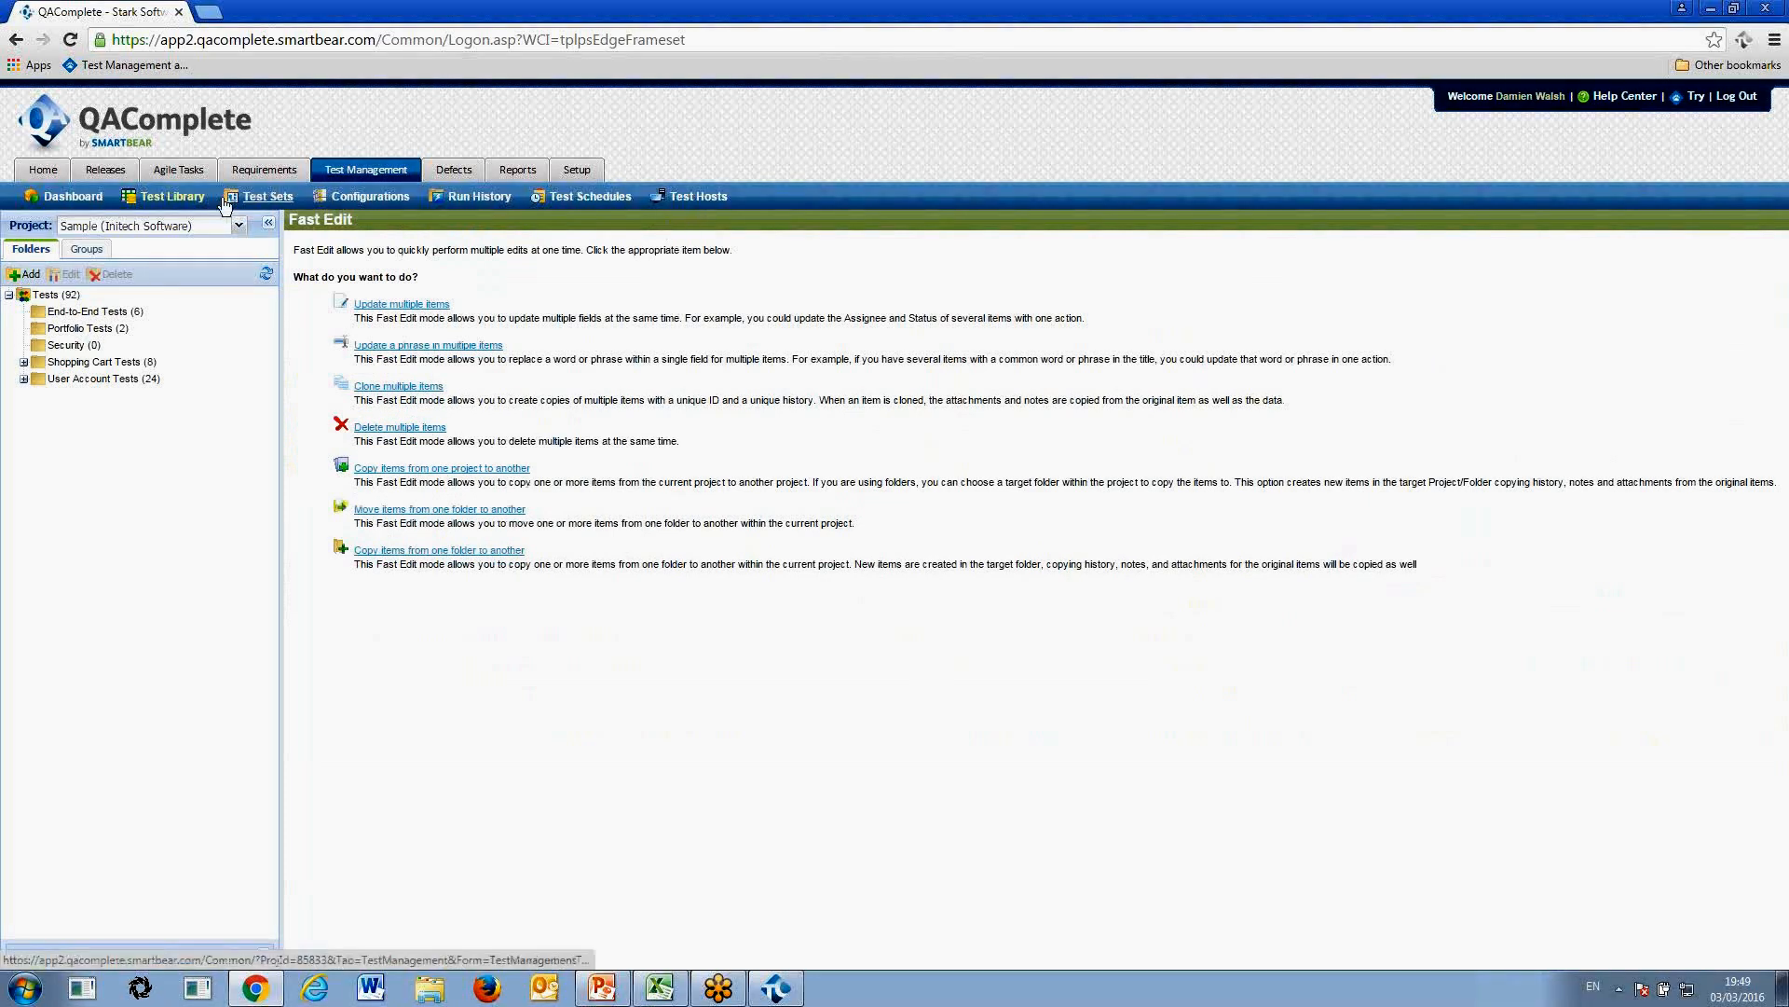
left_click(193, 200)
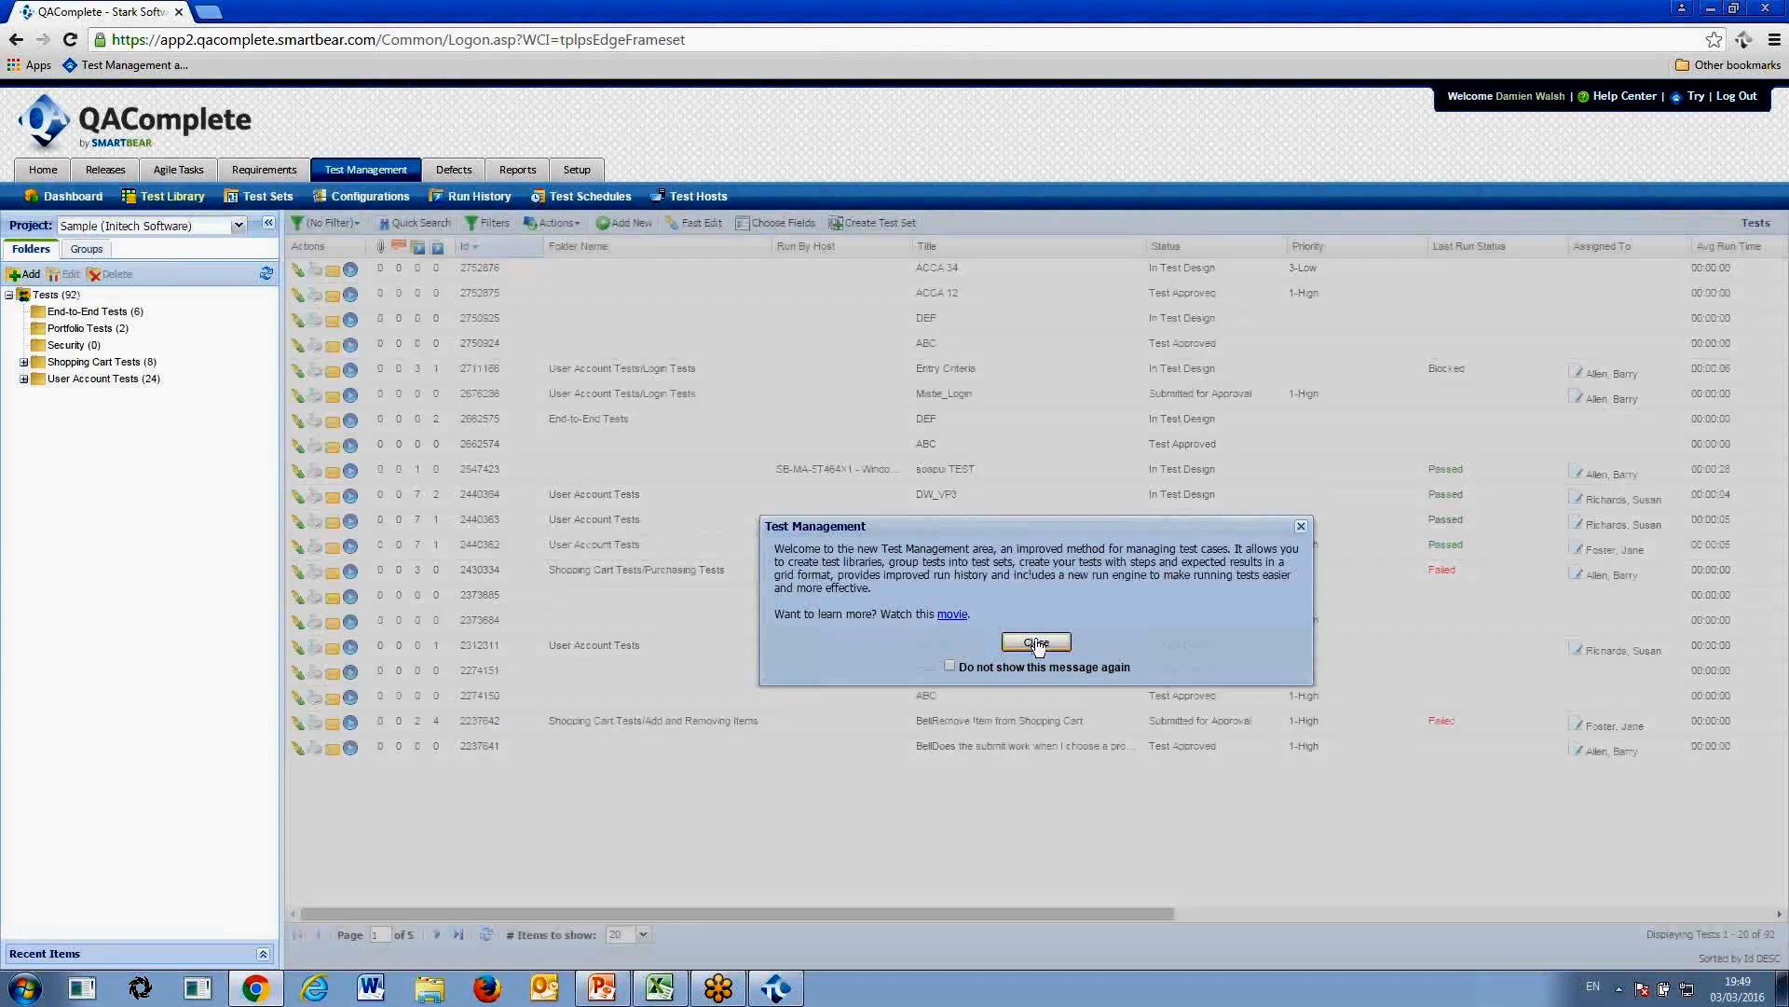
left_click(1036, 642)
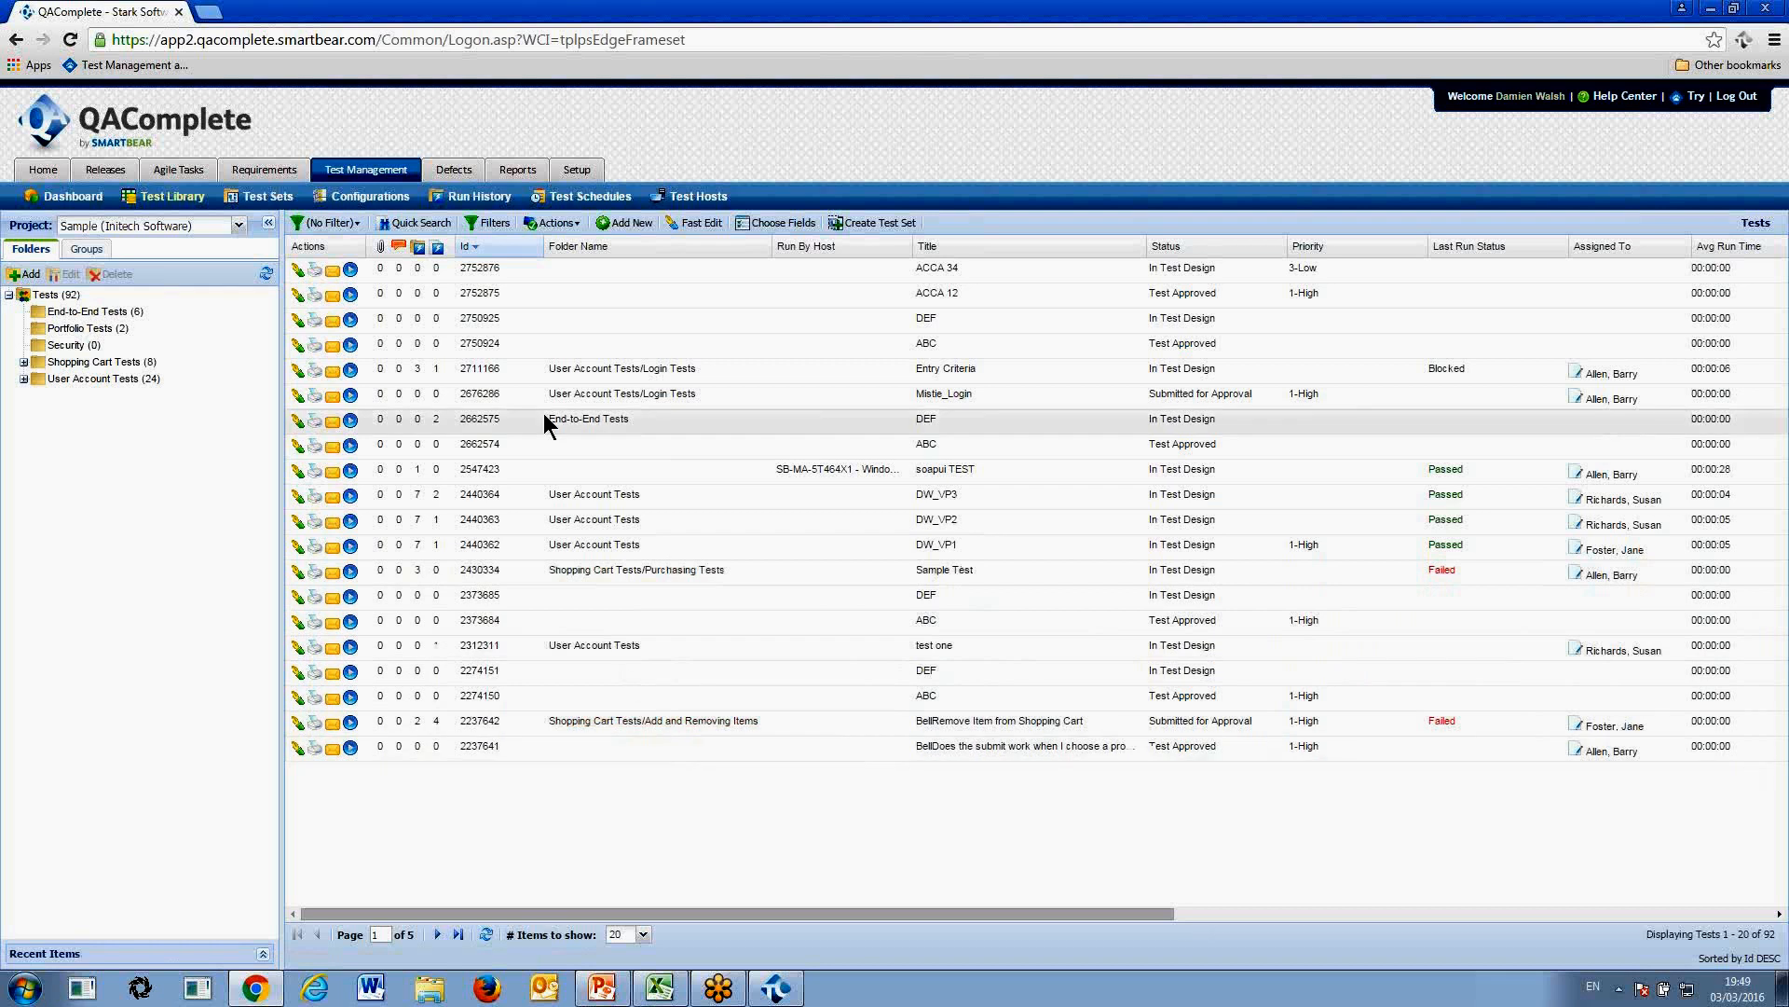
Search the test library for "security" and open the Password Security test in User Account Tests, viewing its details down to the linked items
left_click(420, 223)
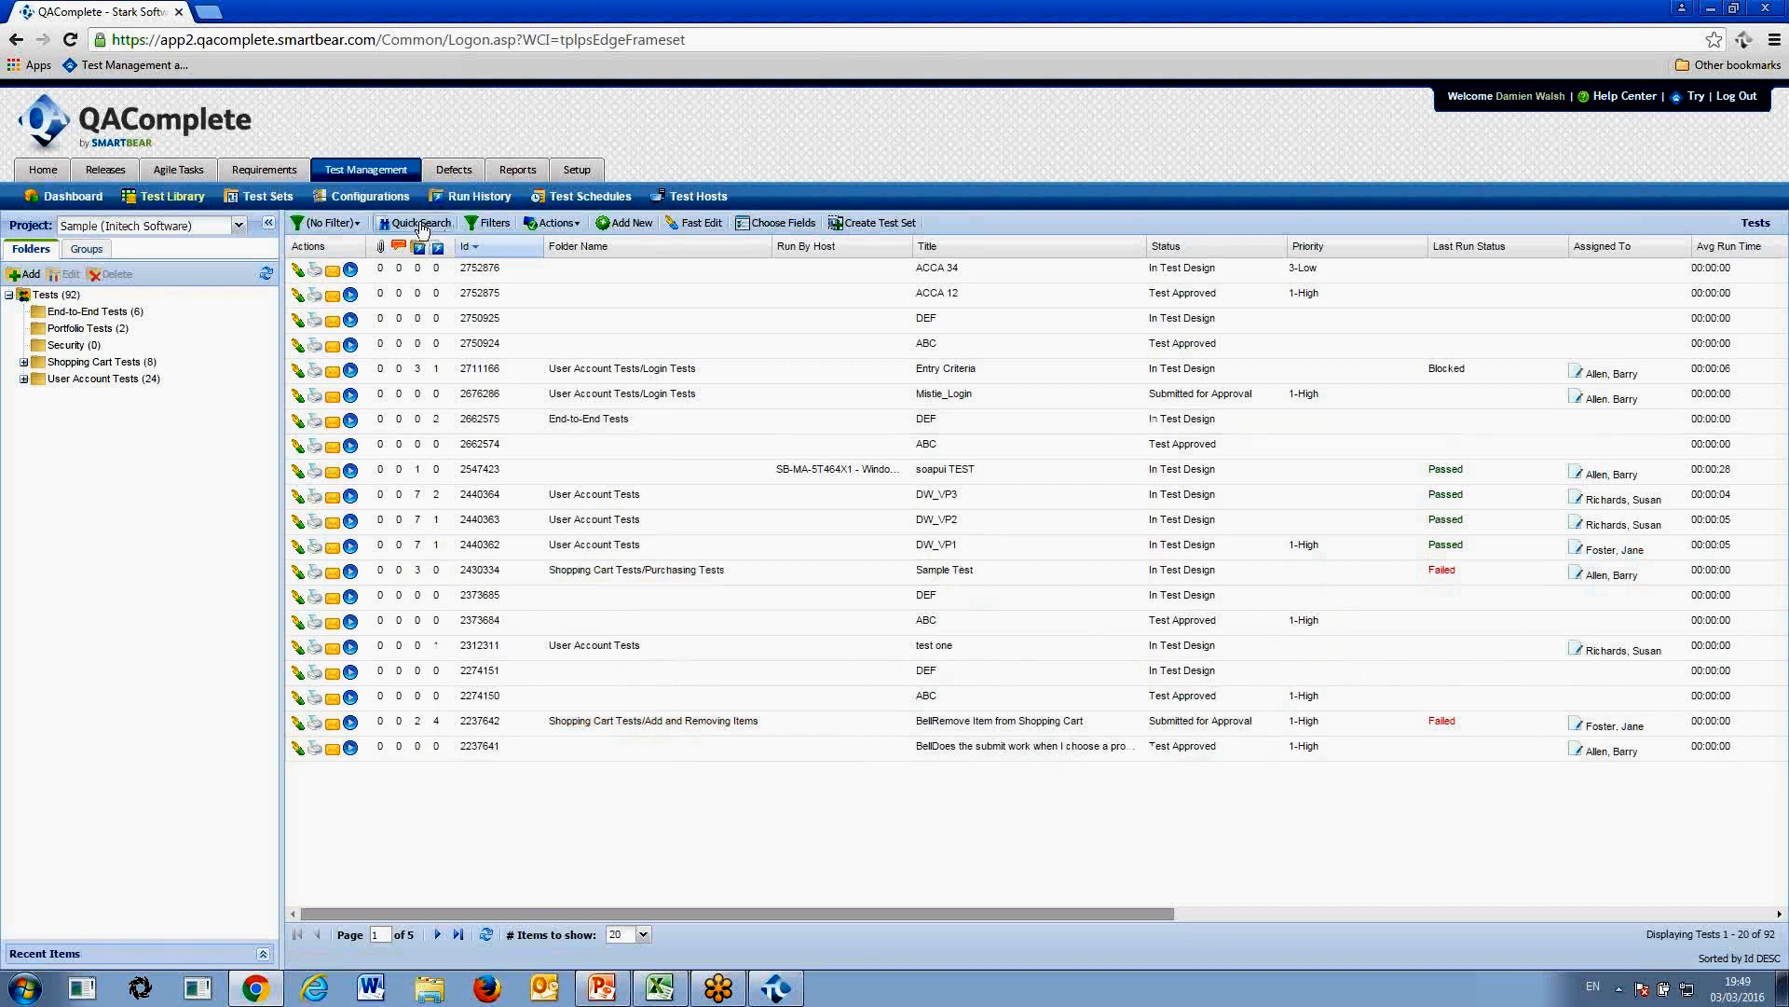
type("security")
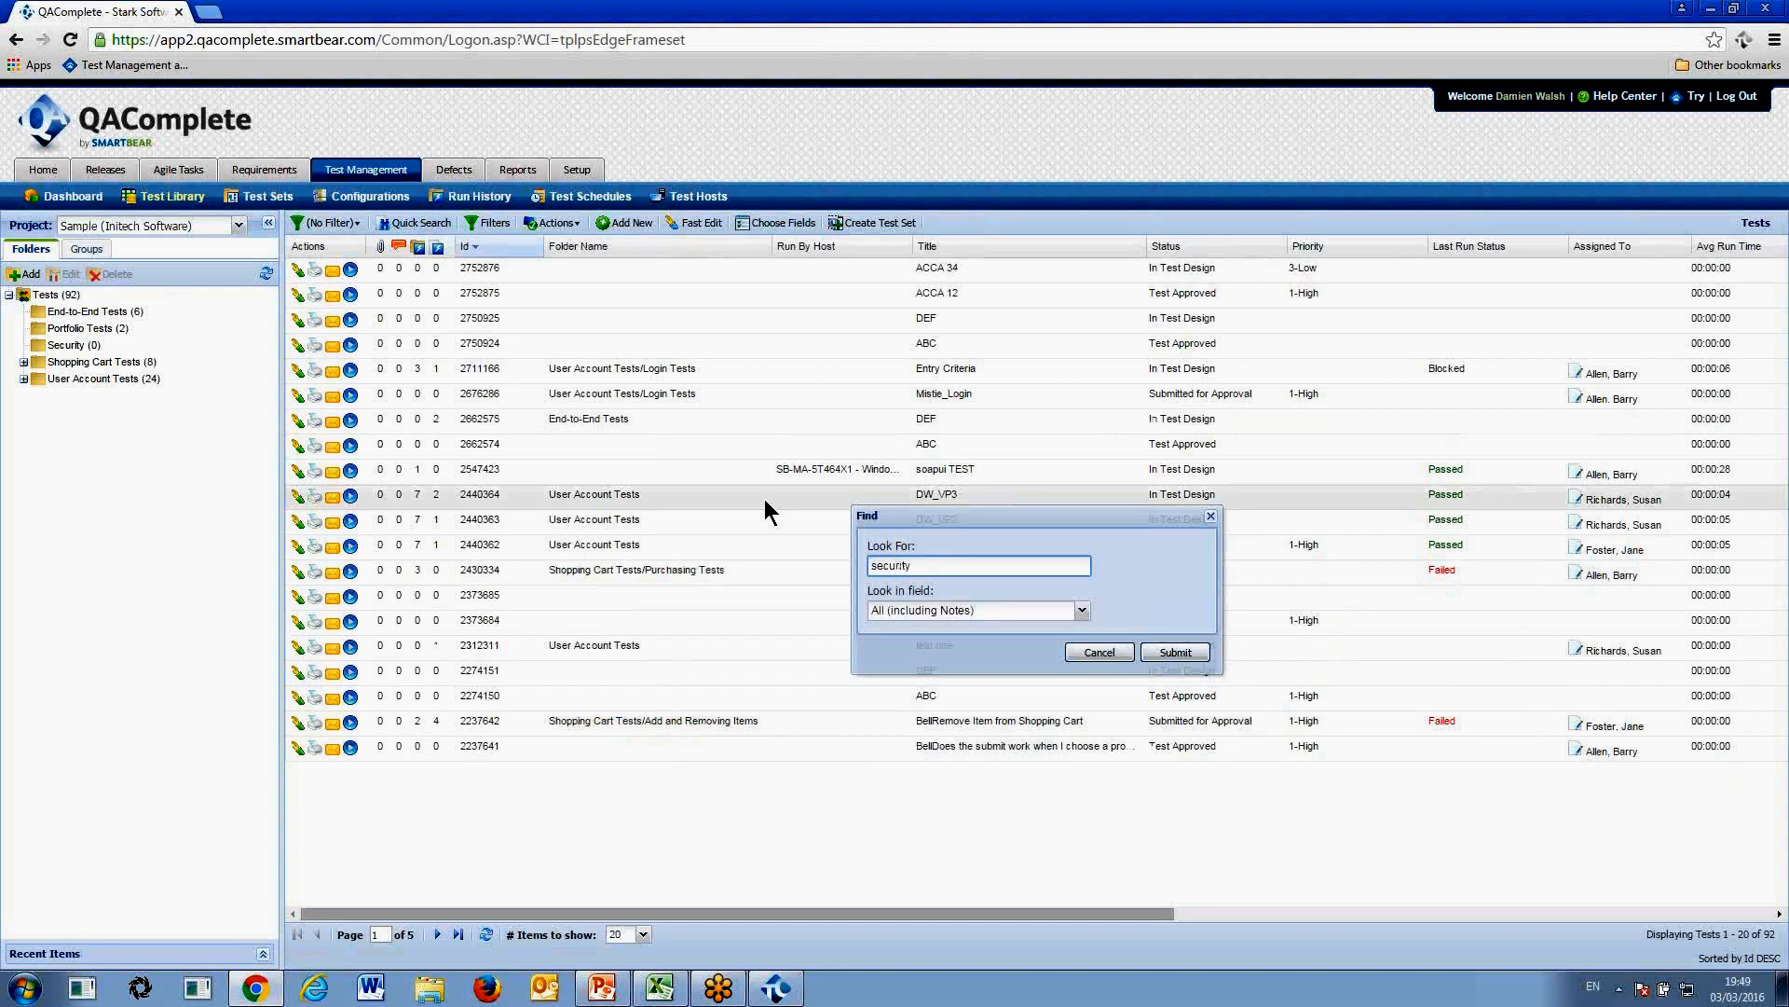
key("Return")
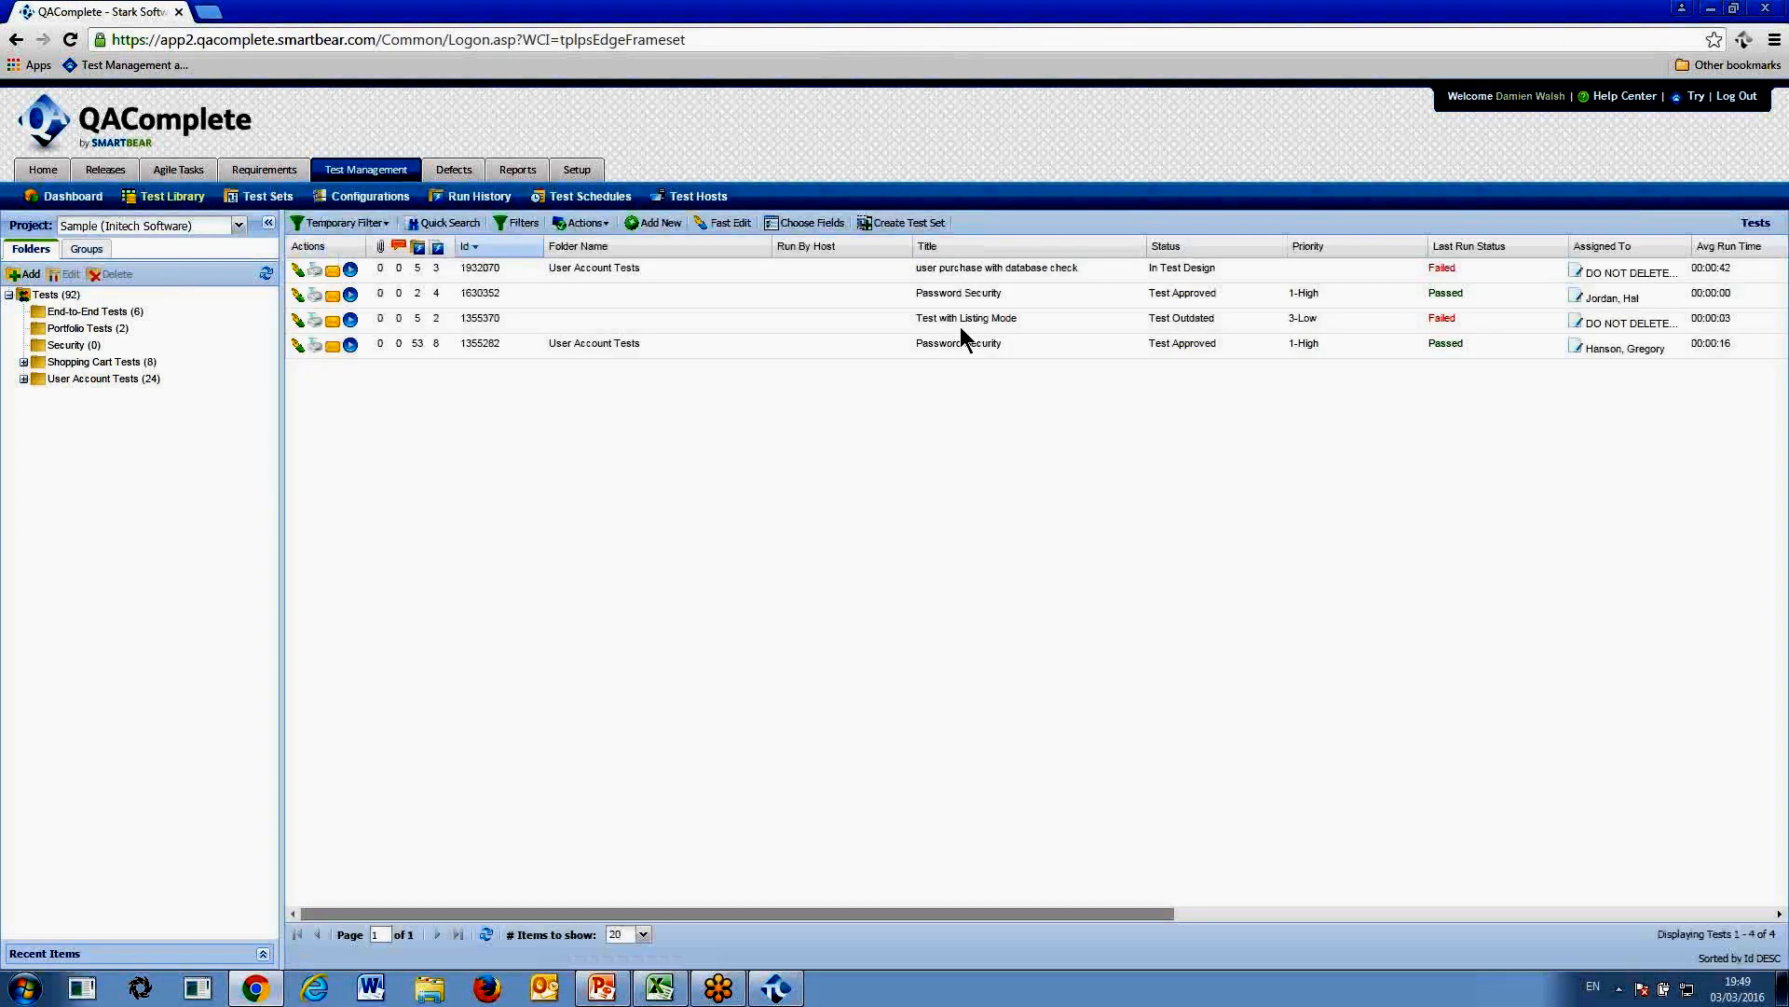
left_click(954, 341)
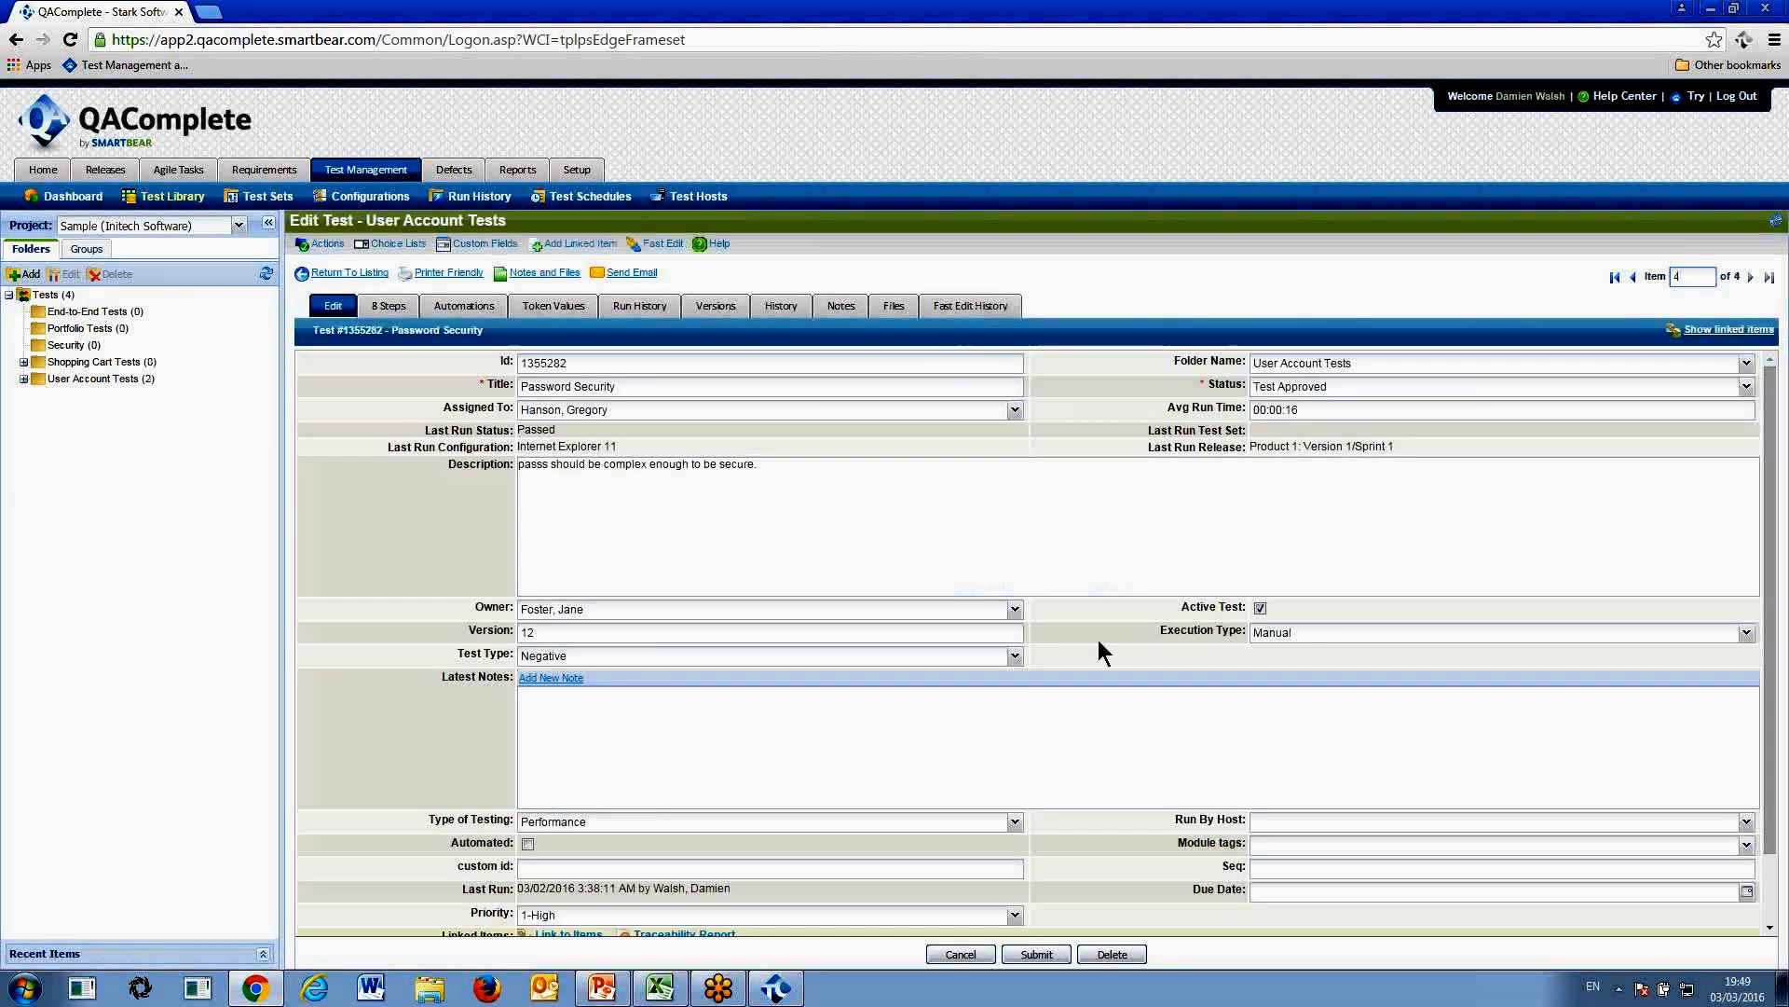
left_click_drag(1775, 480, 1780, 598)
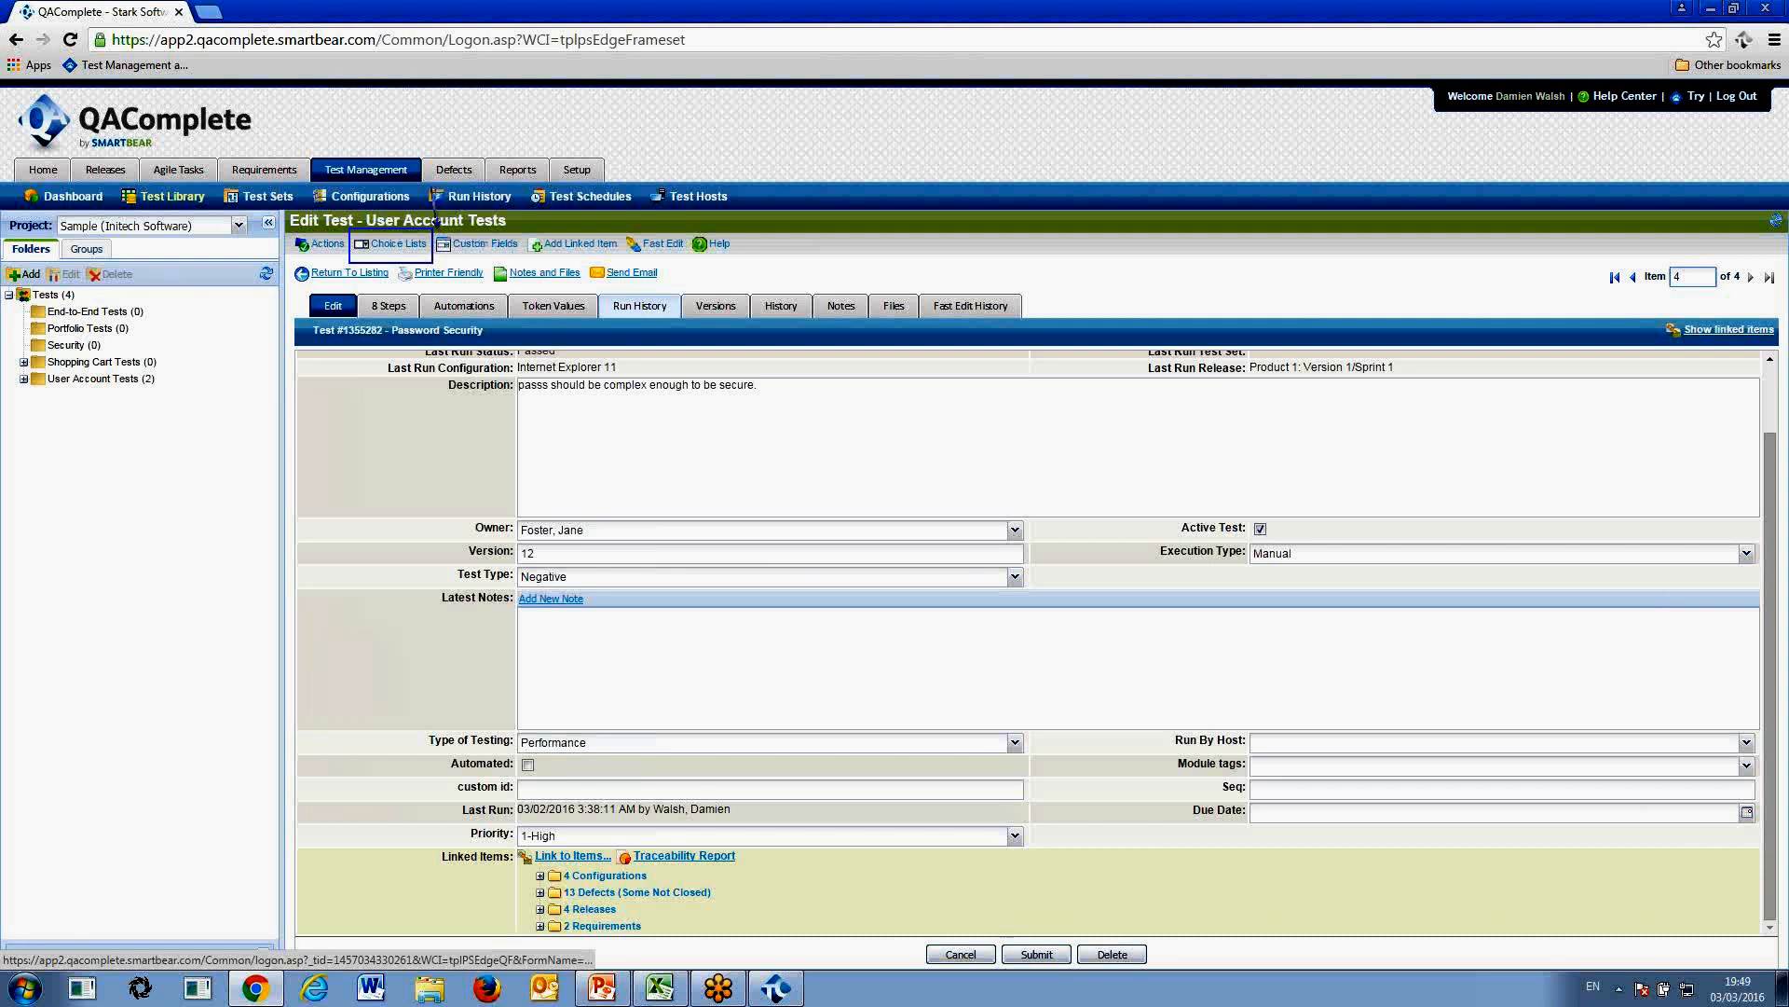
Add a custom field named Quast with the field type Text in field number 7 and submit the changes
left_click(474, 251)
left_click(664, 619)
type("Aut")
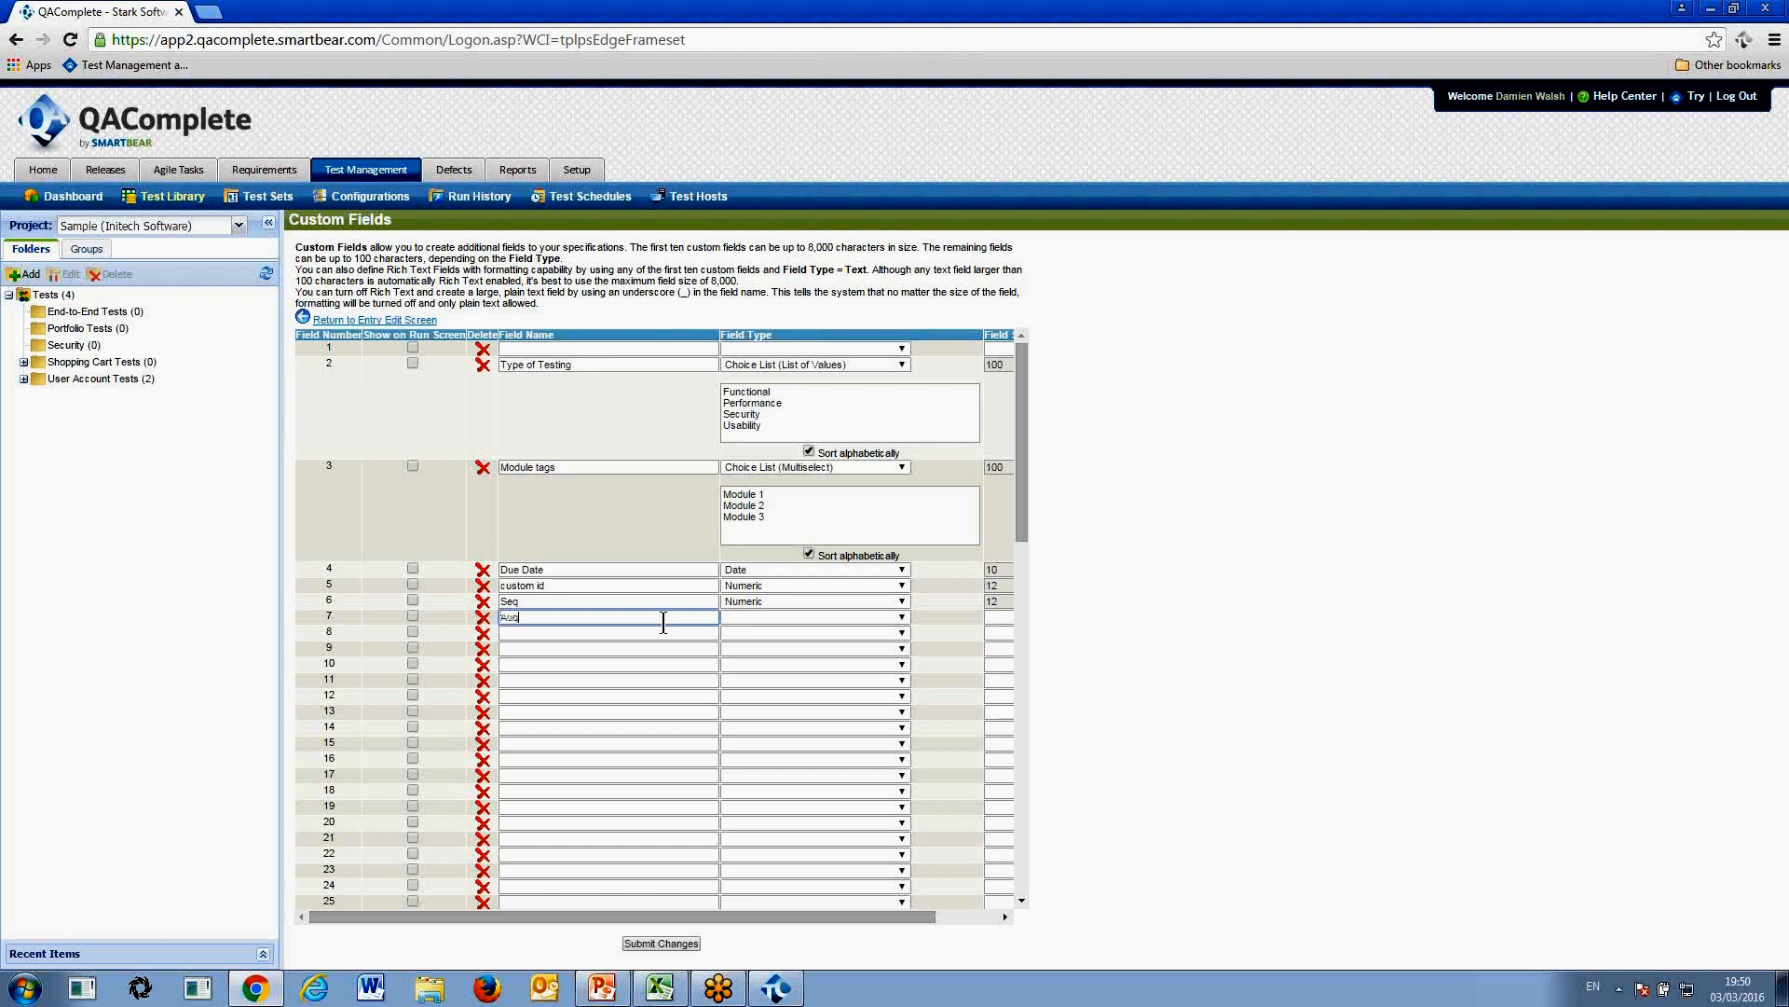
type("oQuast")
left_click(901, 617)
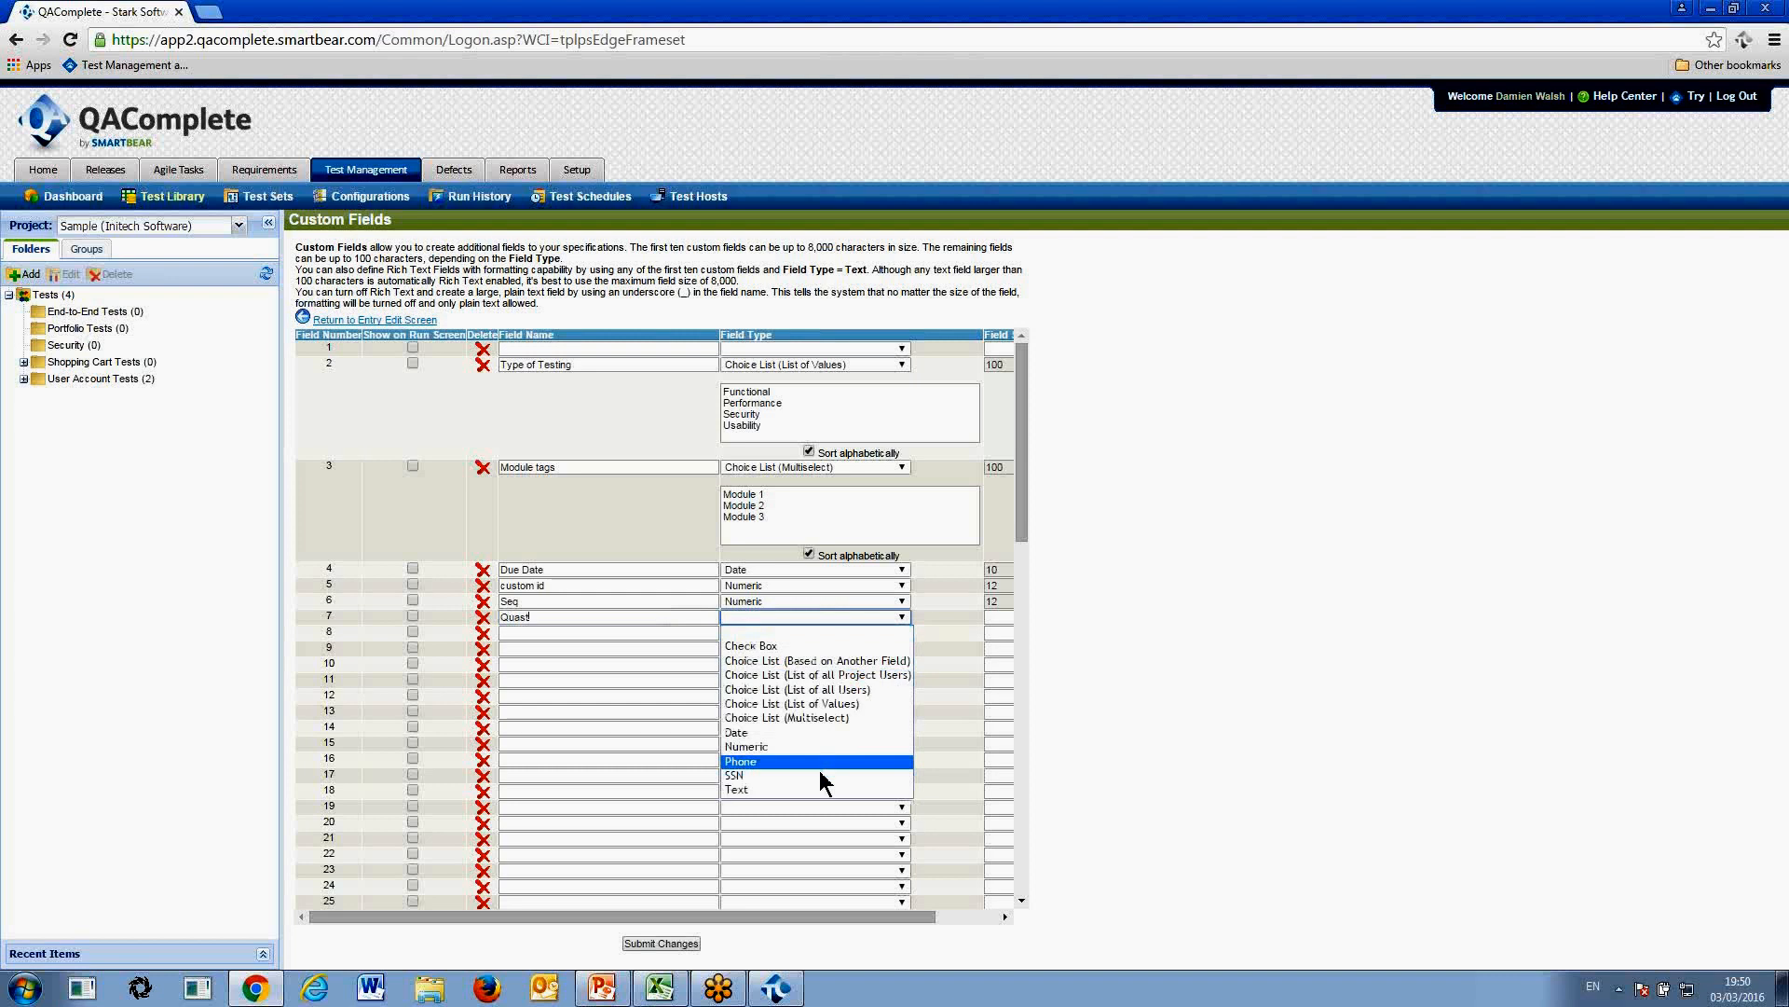
left_click(819, 788)
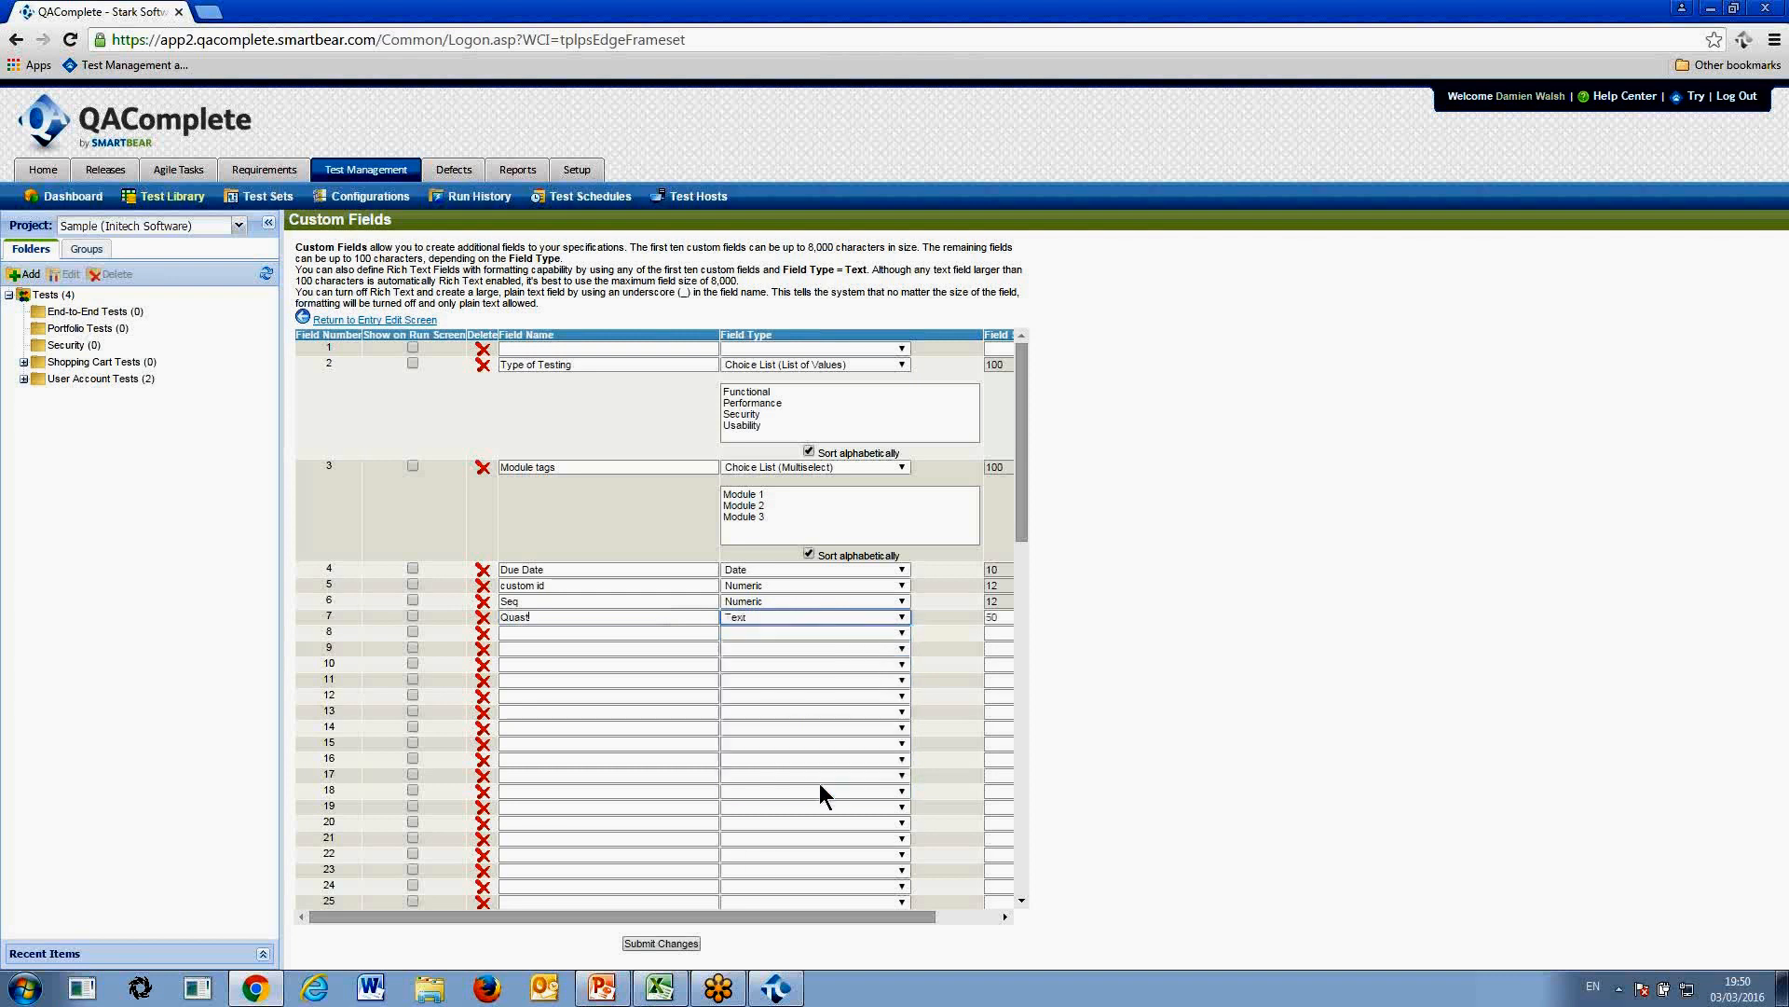
left_click(669, 942)
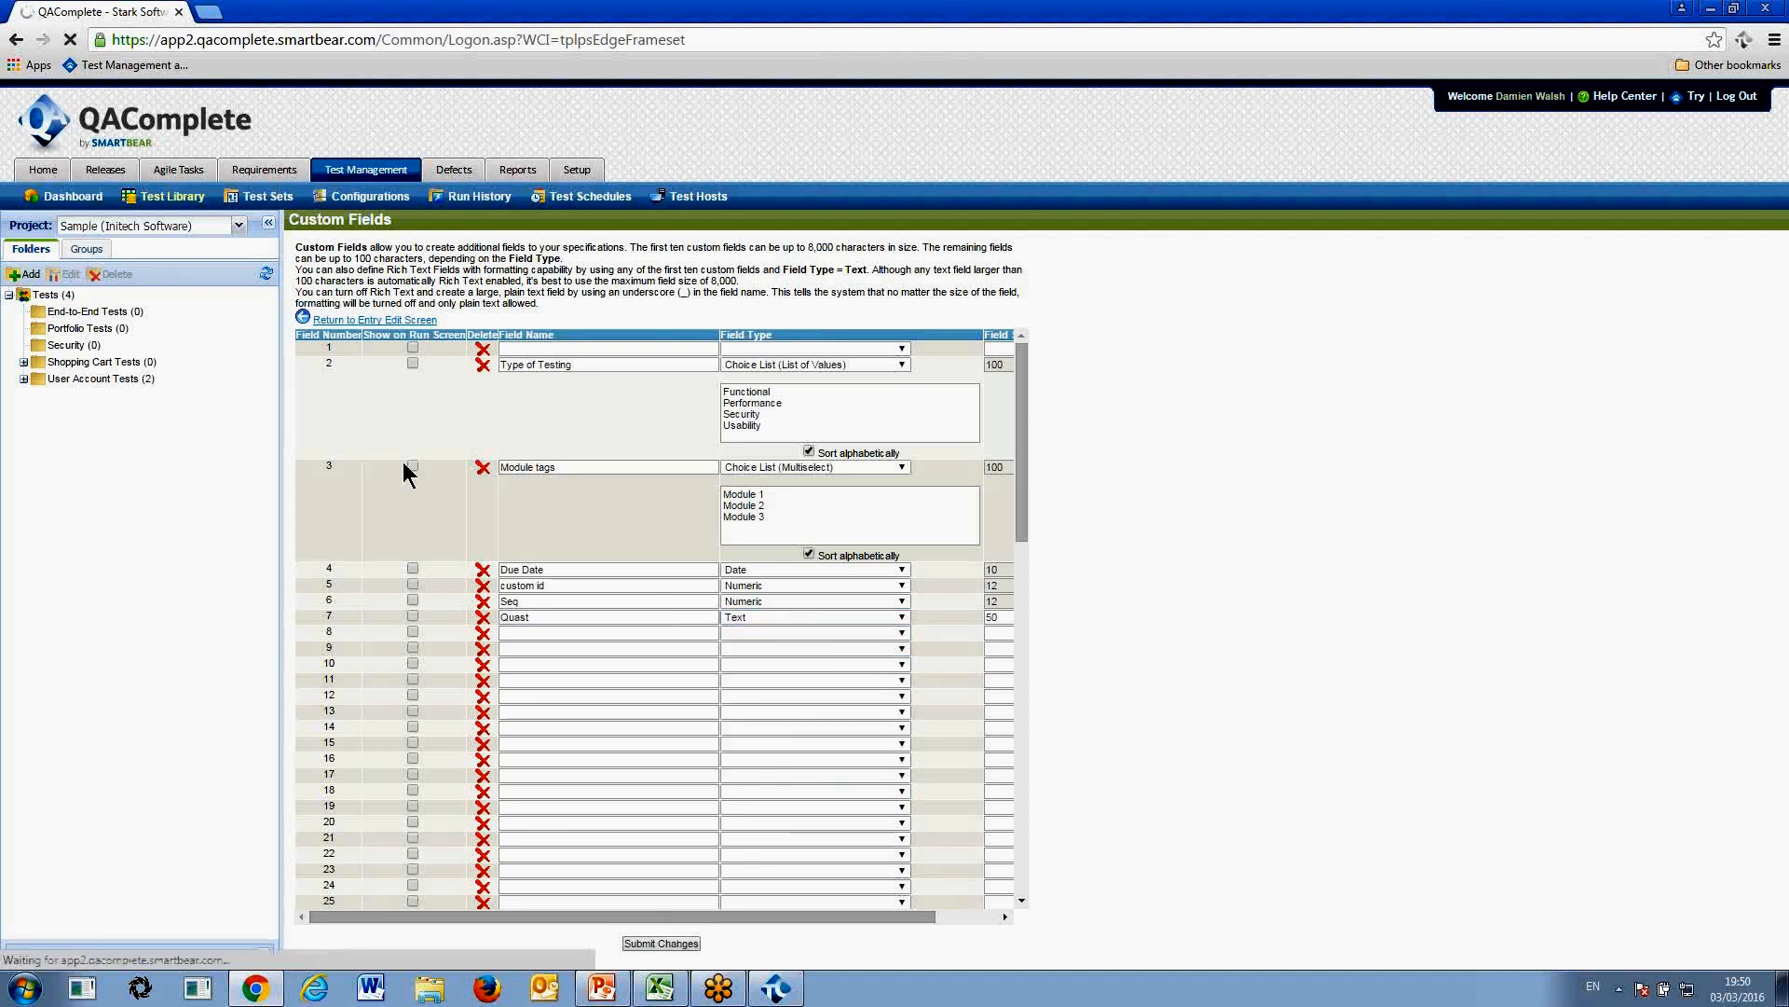
Return to the Password Security test's edit screen and locate the Quast field
left_click(364, 323)
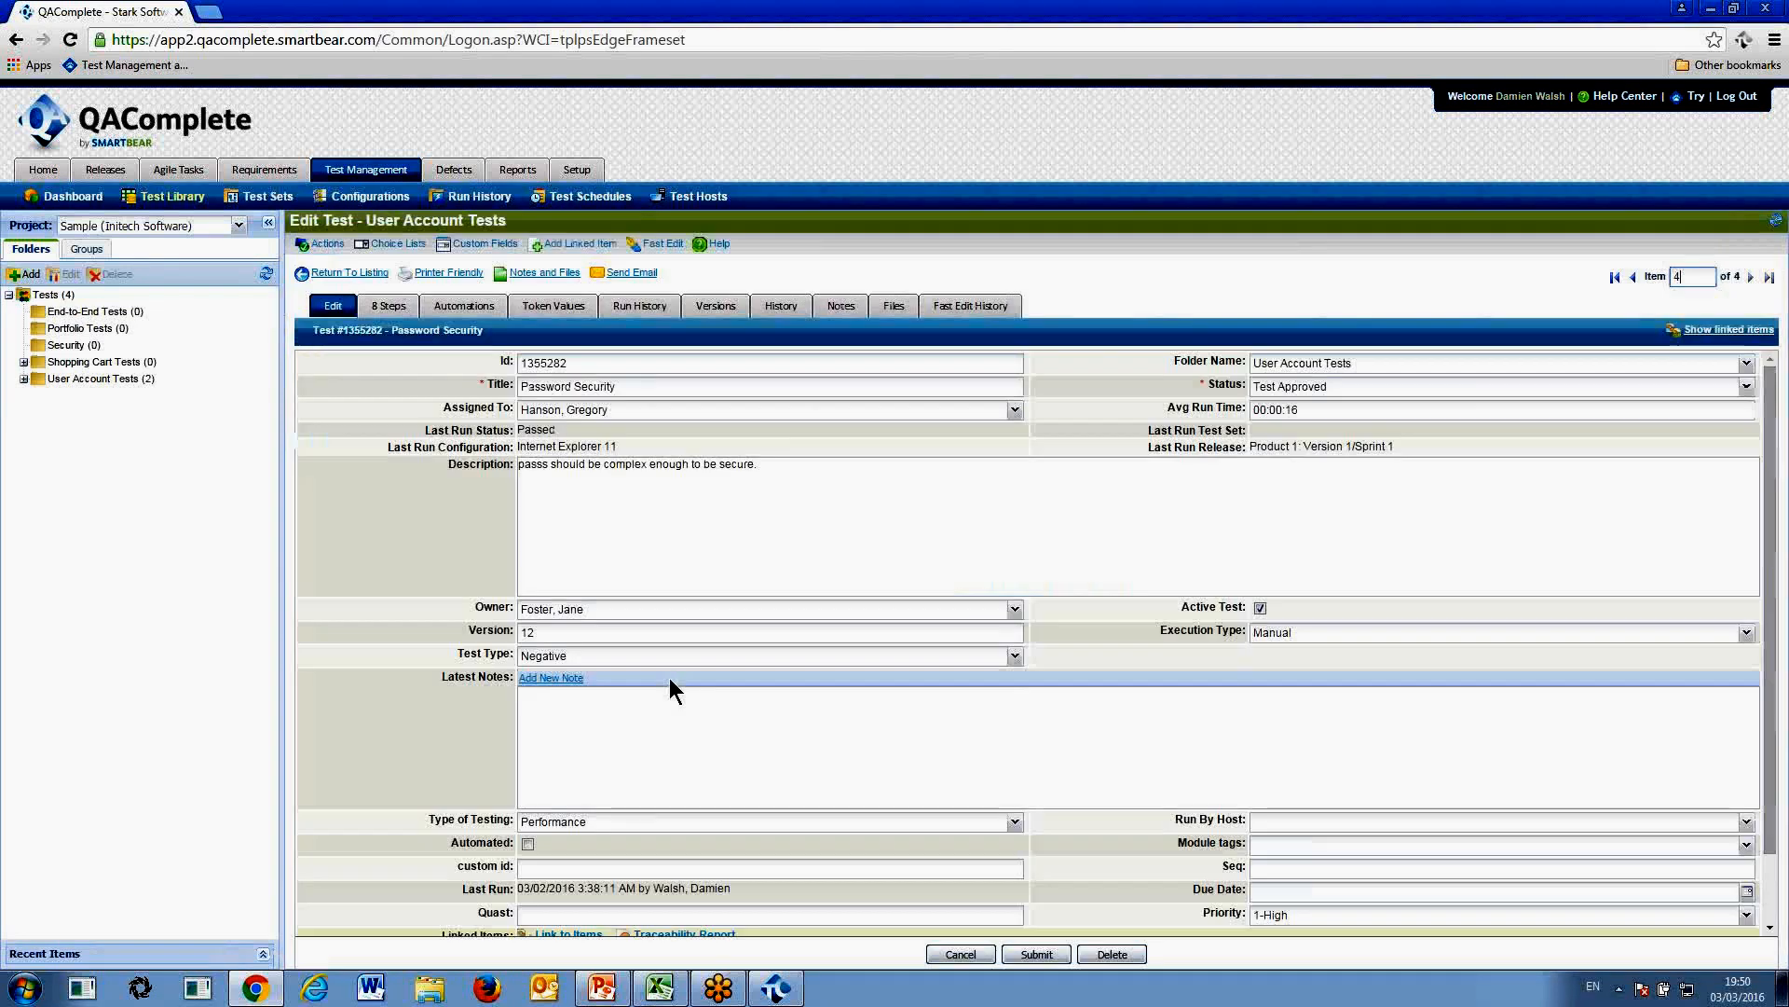
left_click(705, 821)
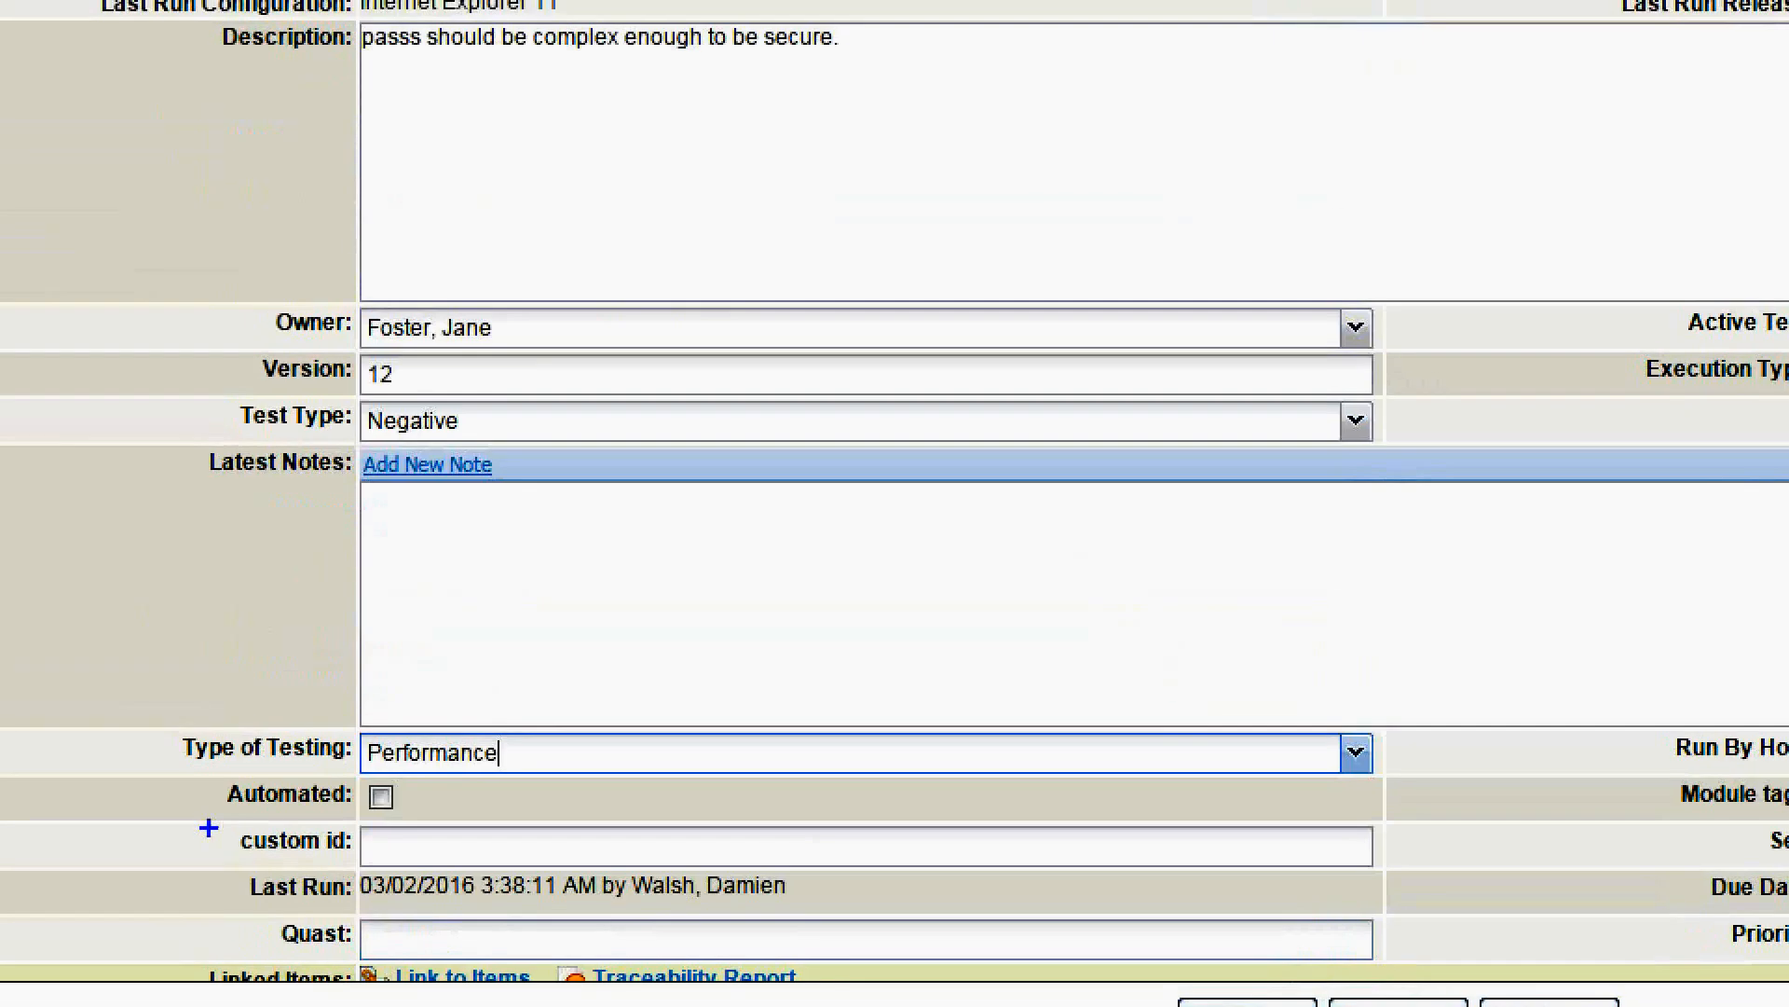
left_click_drag(230, 919, 464, 960)
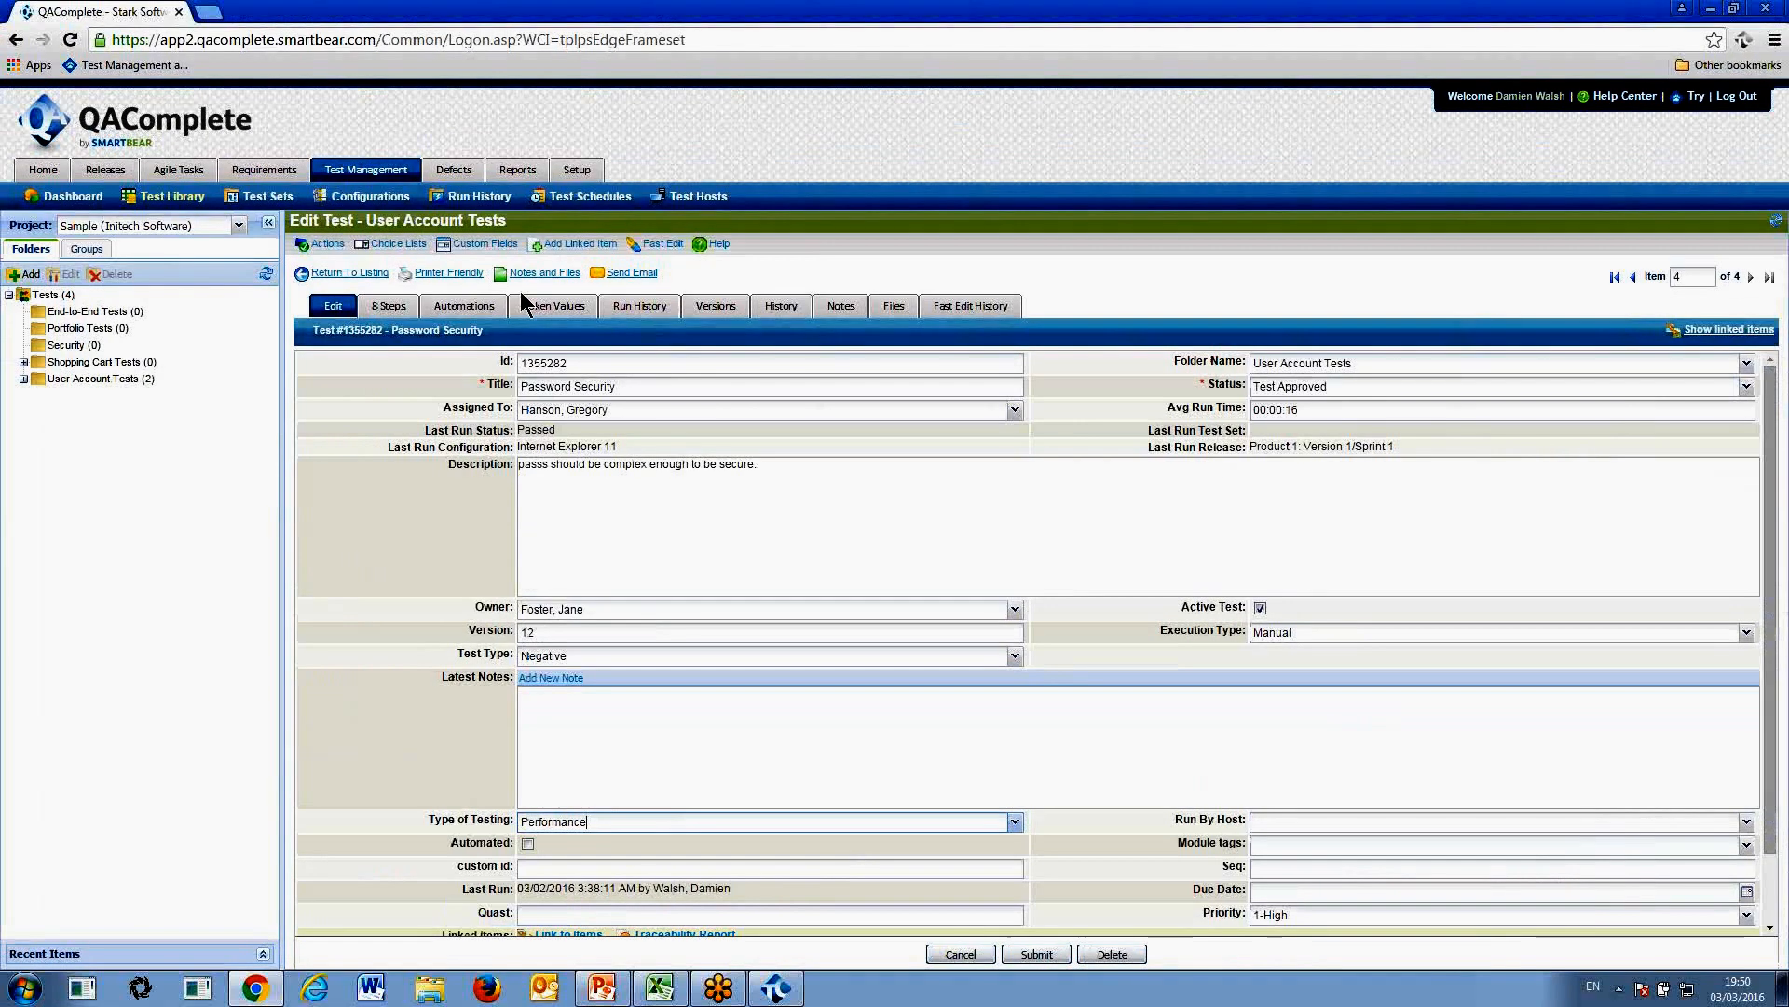
Delete the custom field Quast from the project's custom fields
left_click(501, 244)
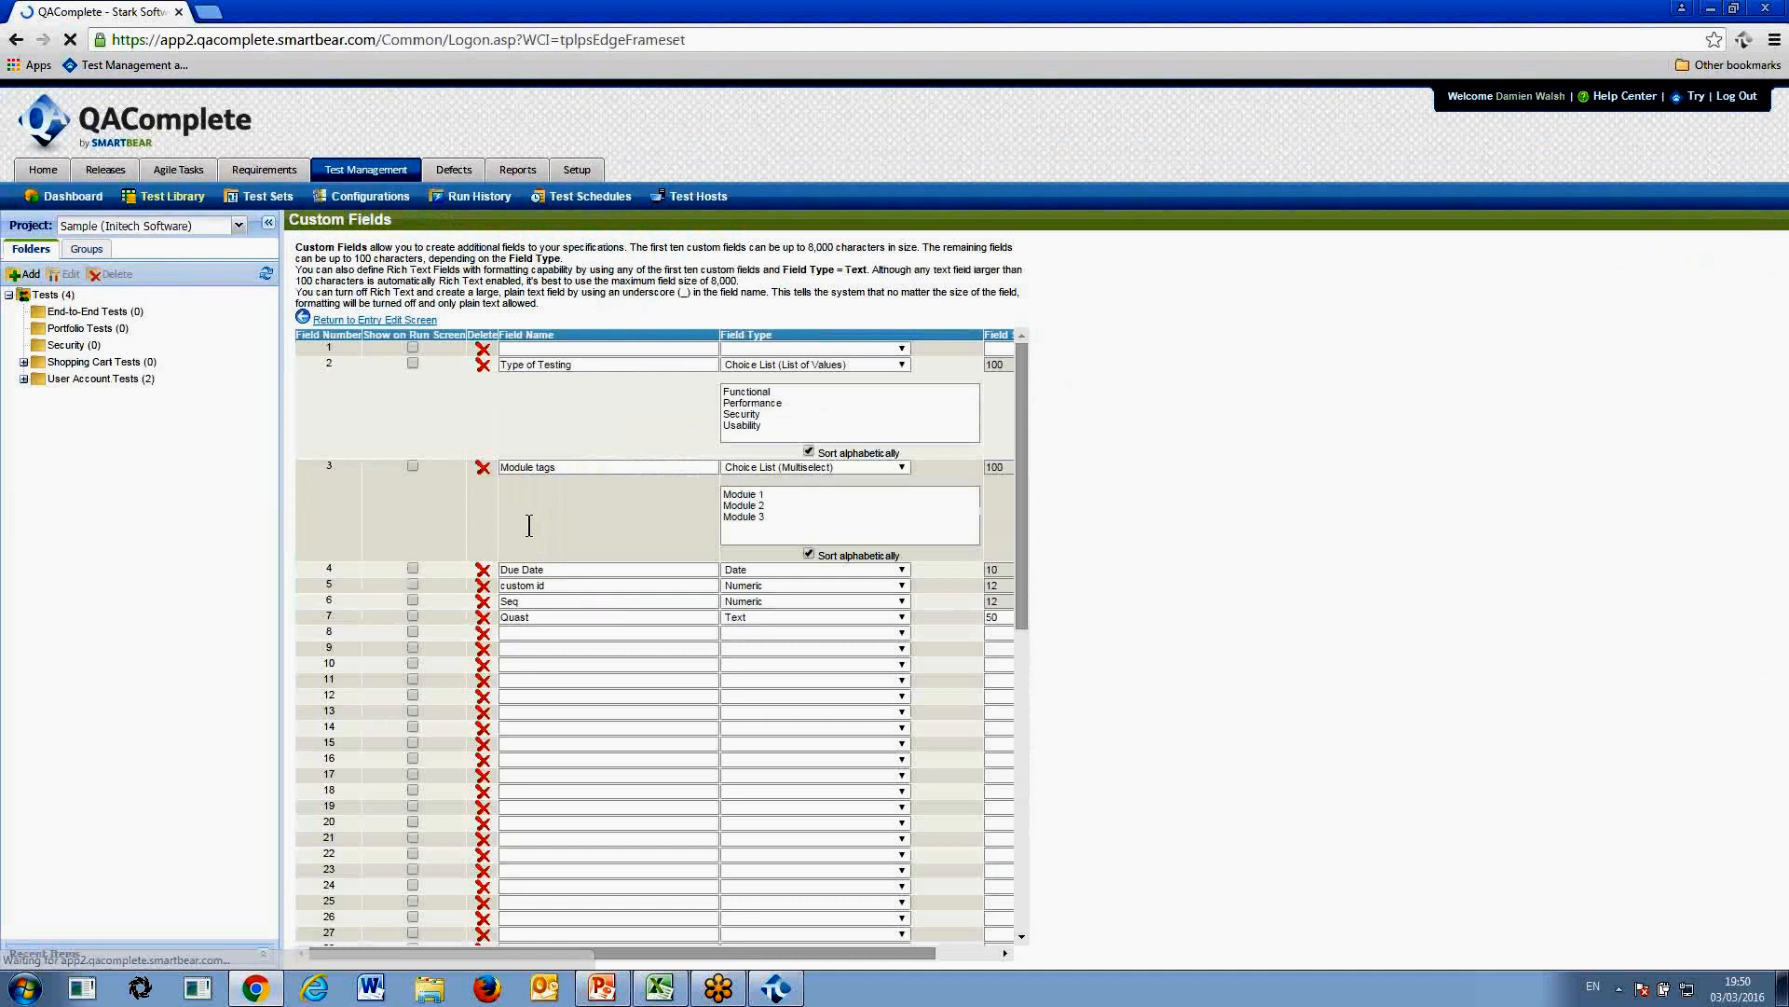
left_click(483, 616)
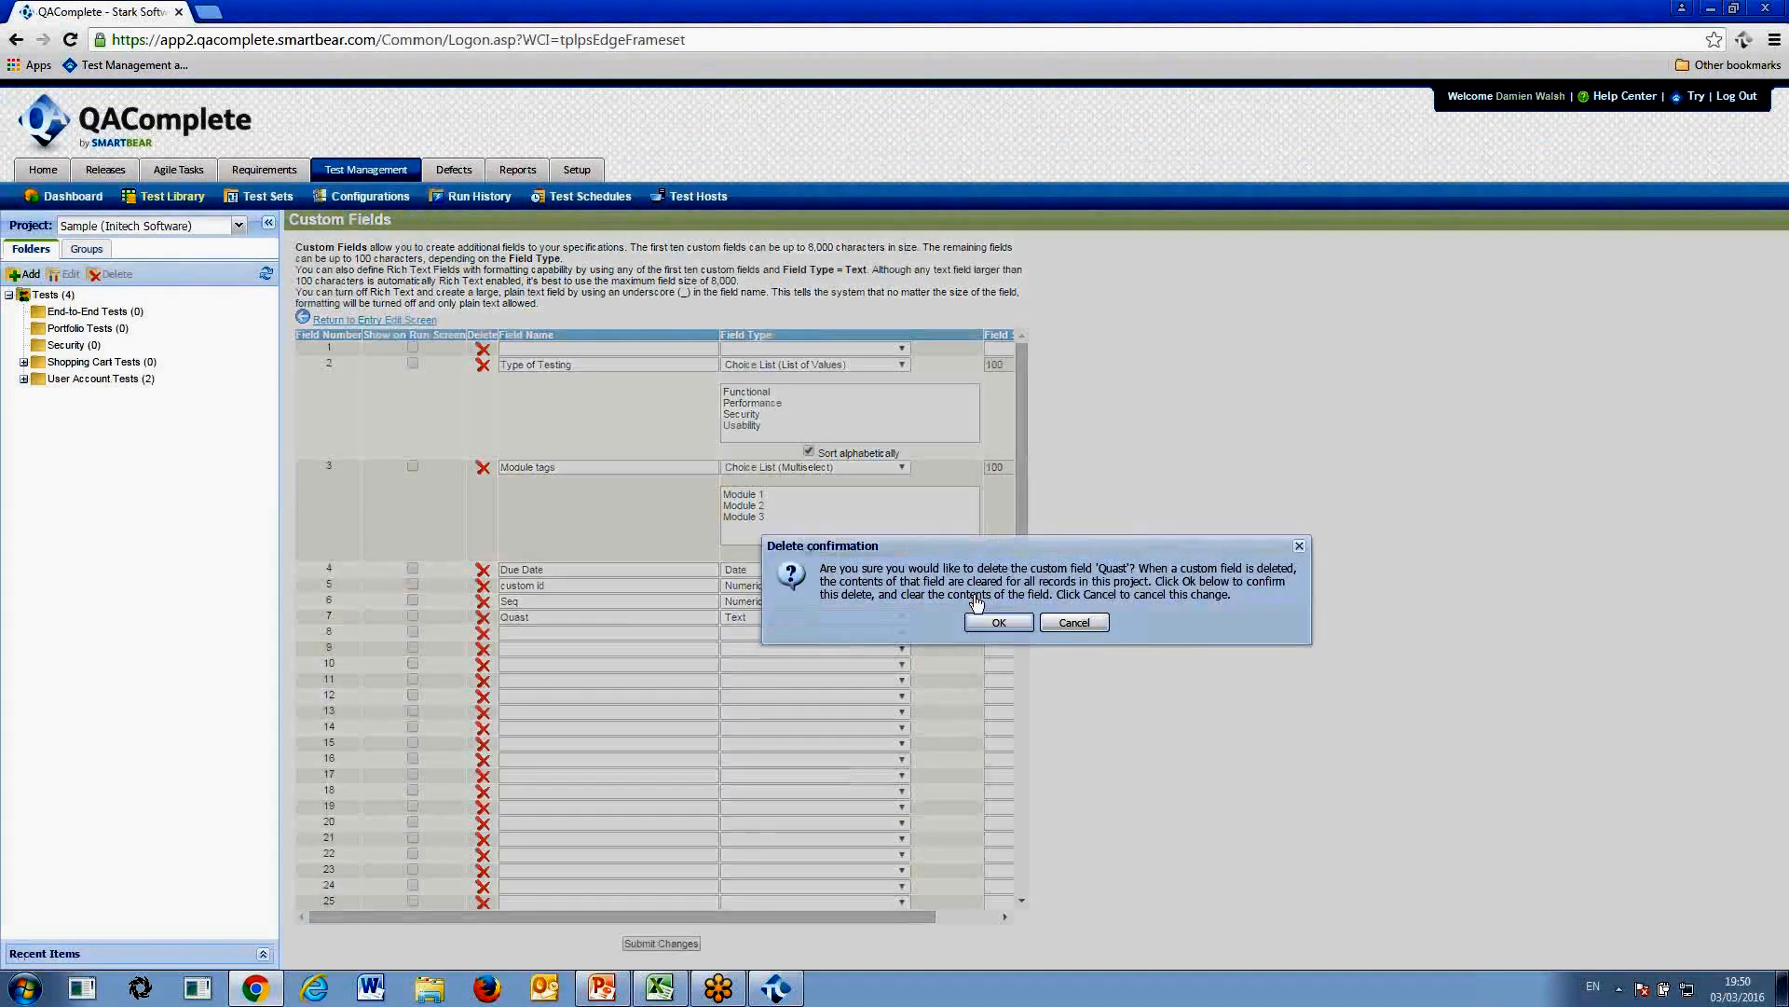
left_click(990, 622)
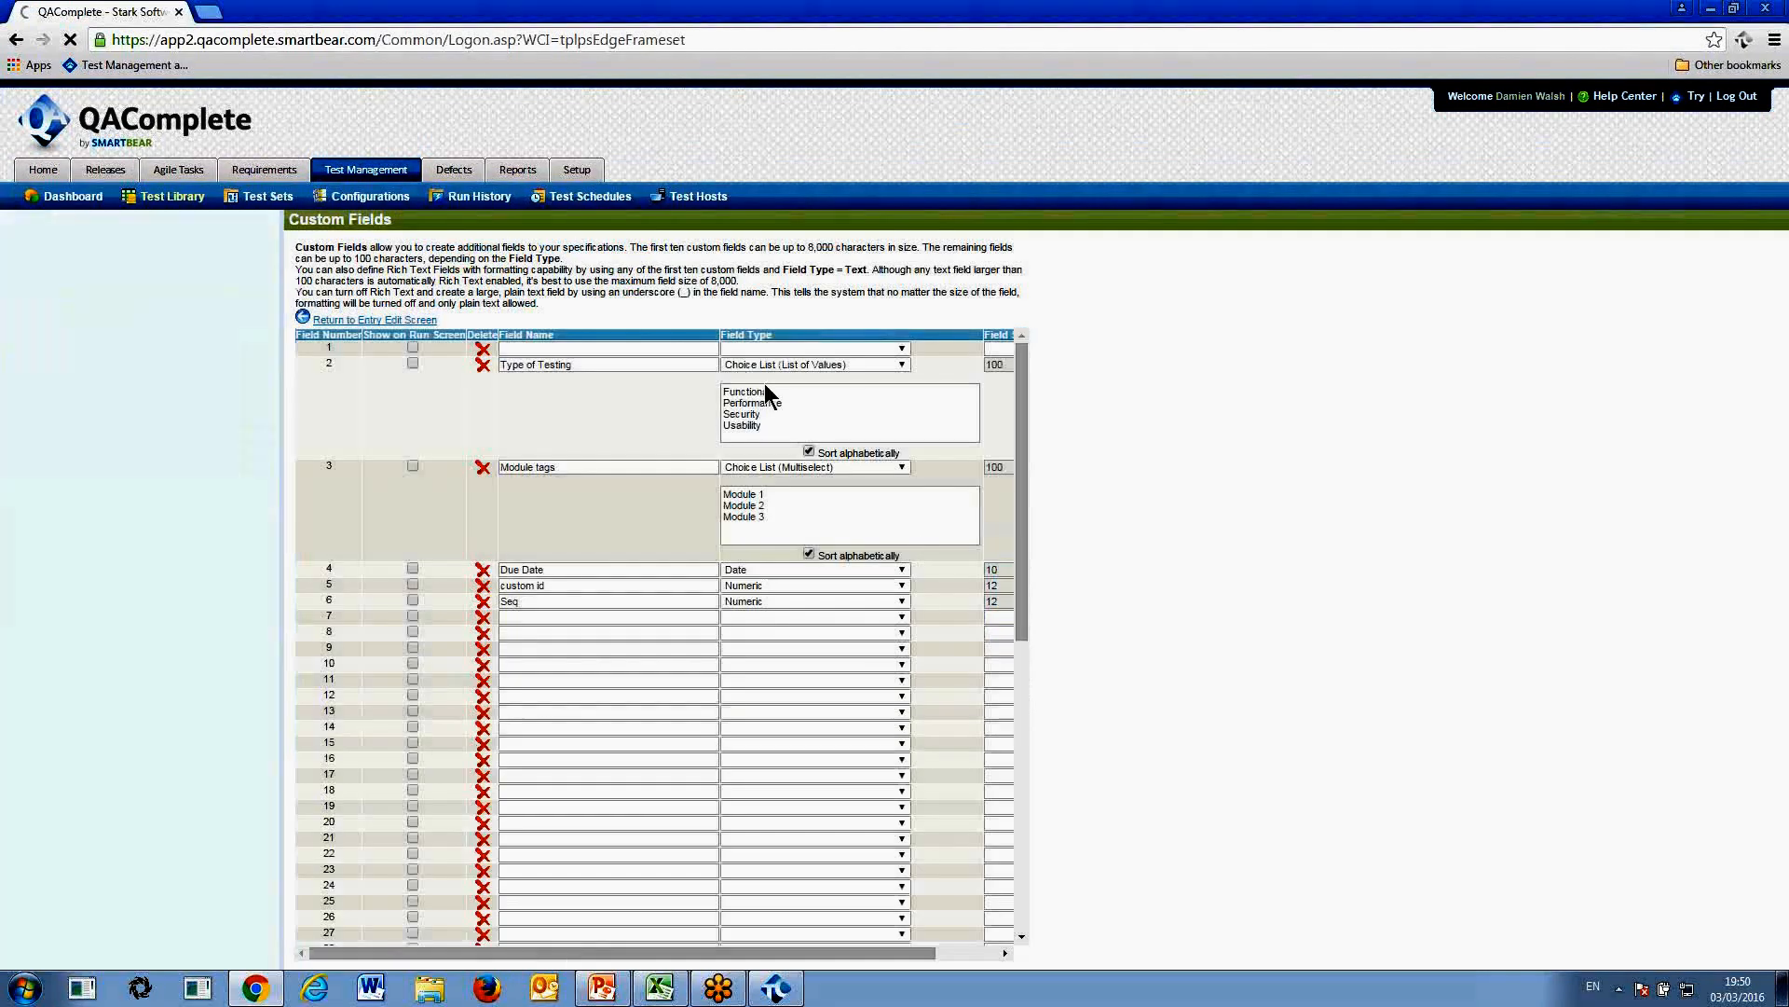
Return to the Test Library and reopen the Password Security test in User Account Tests
left_click(171, 198)
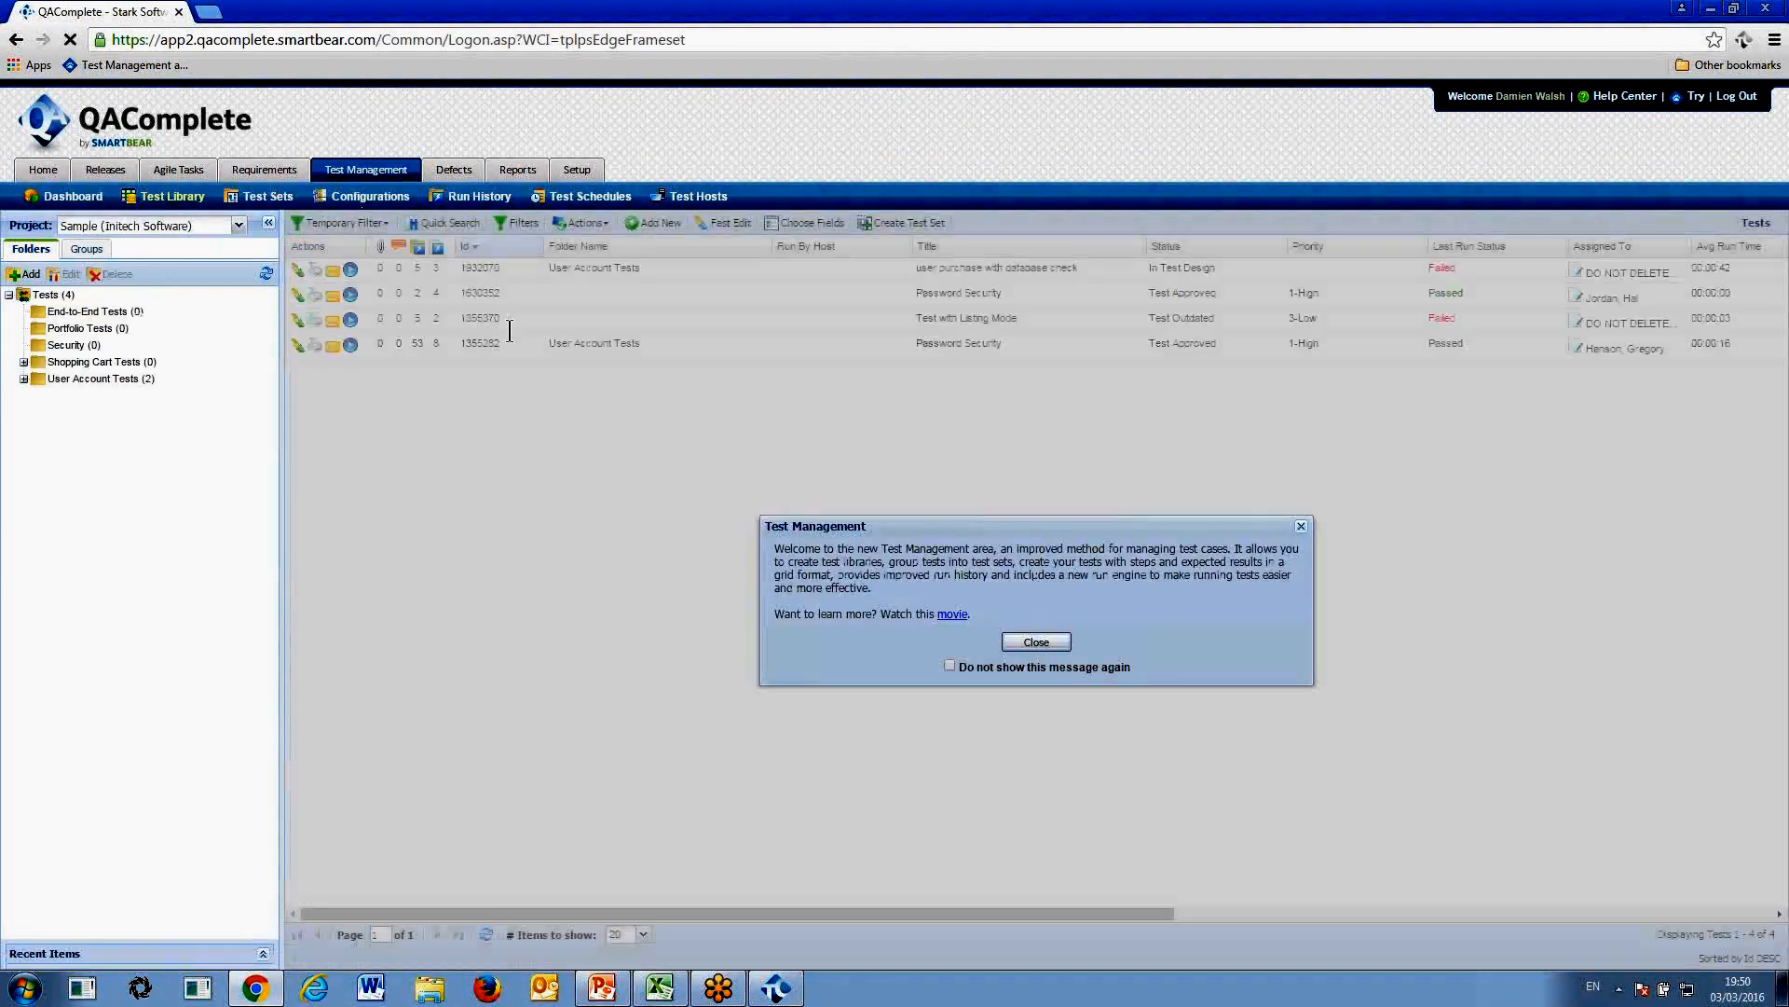
left_click(1034, 643)
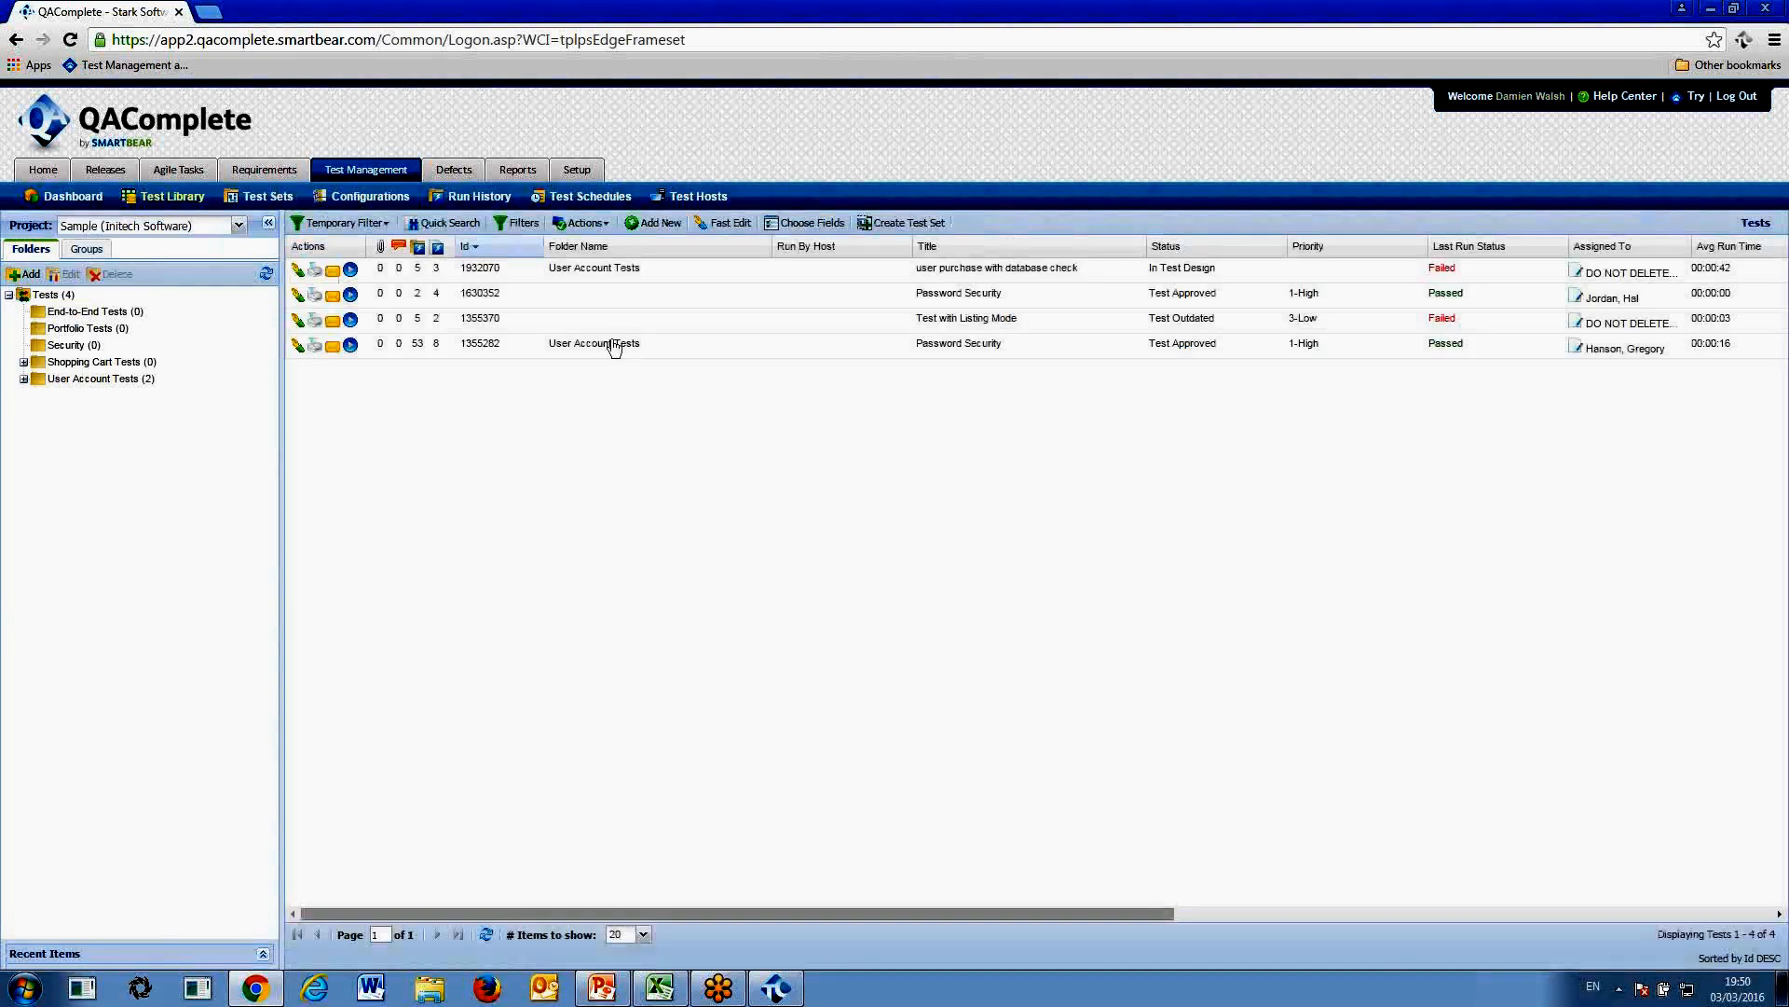
left_click(614, 346)
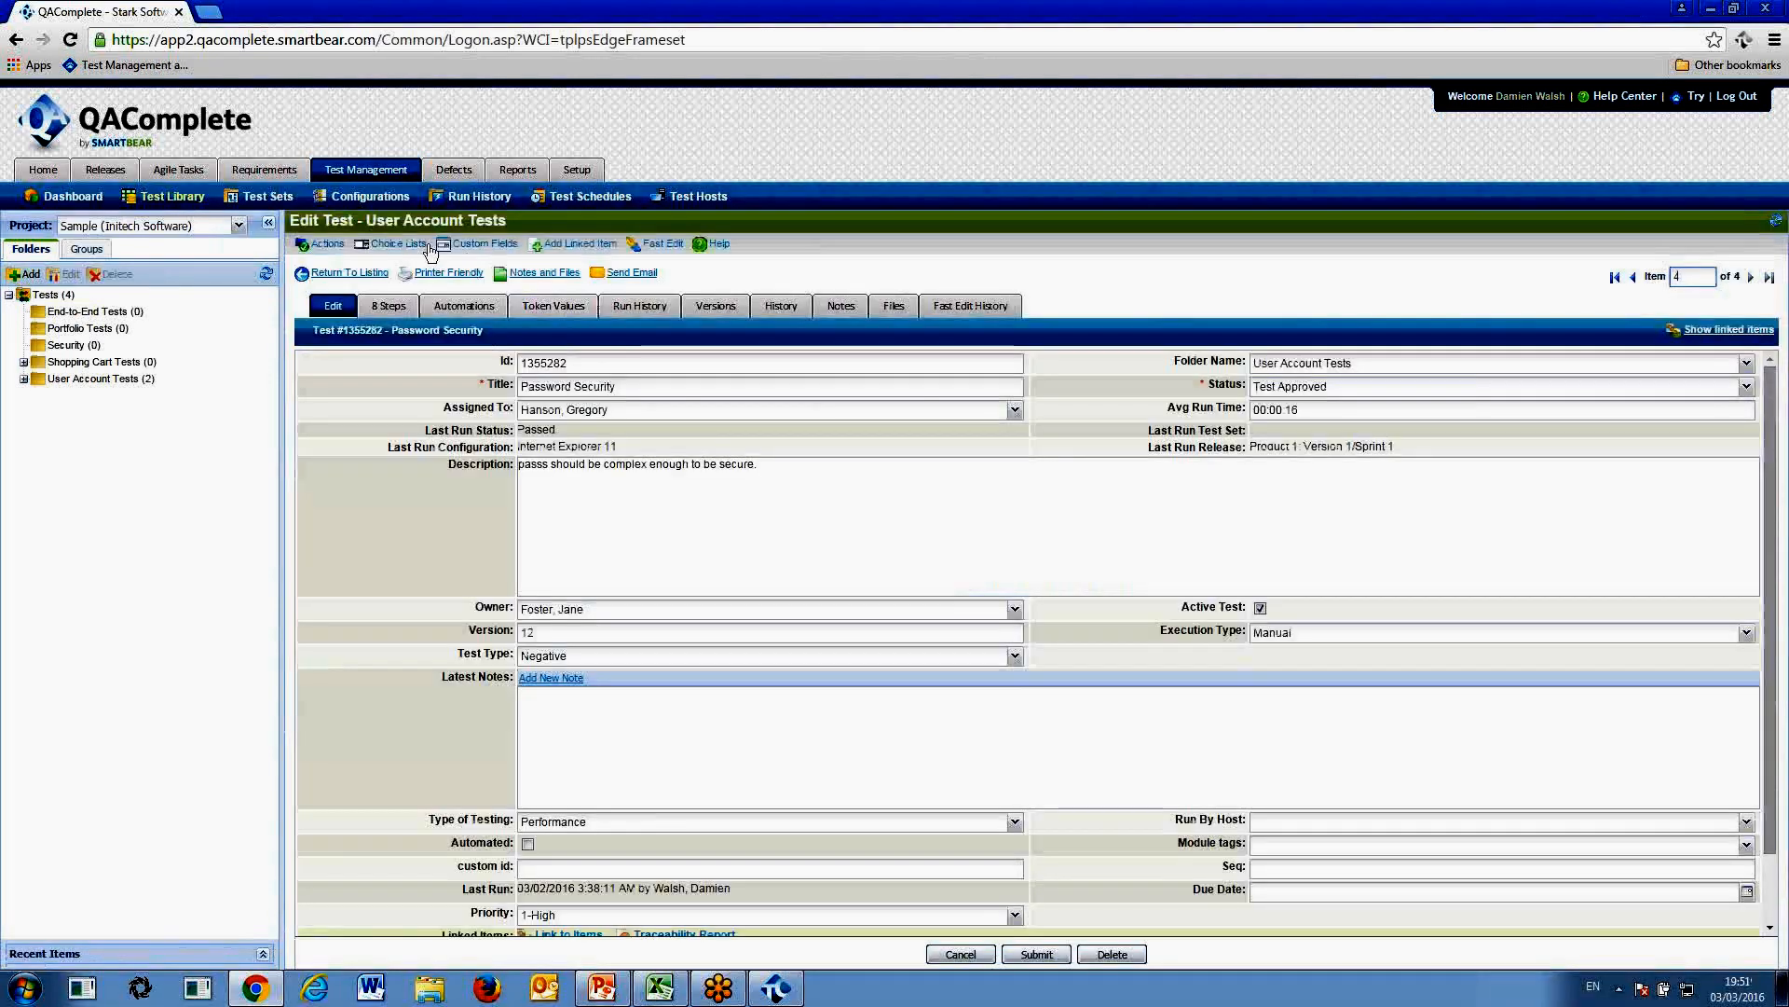
Open the test's choice lists and examine the Status Codes list, highlighting the ABC and Rejected entries
left_click(430, 244)
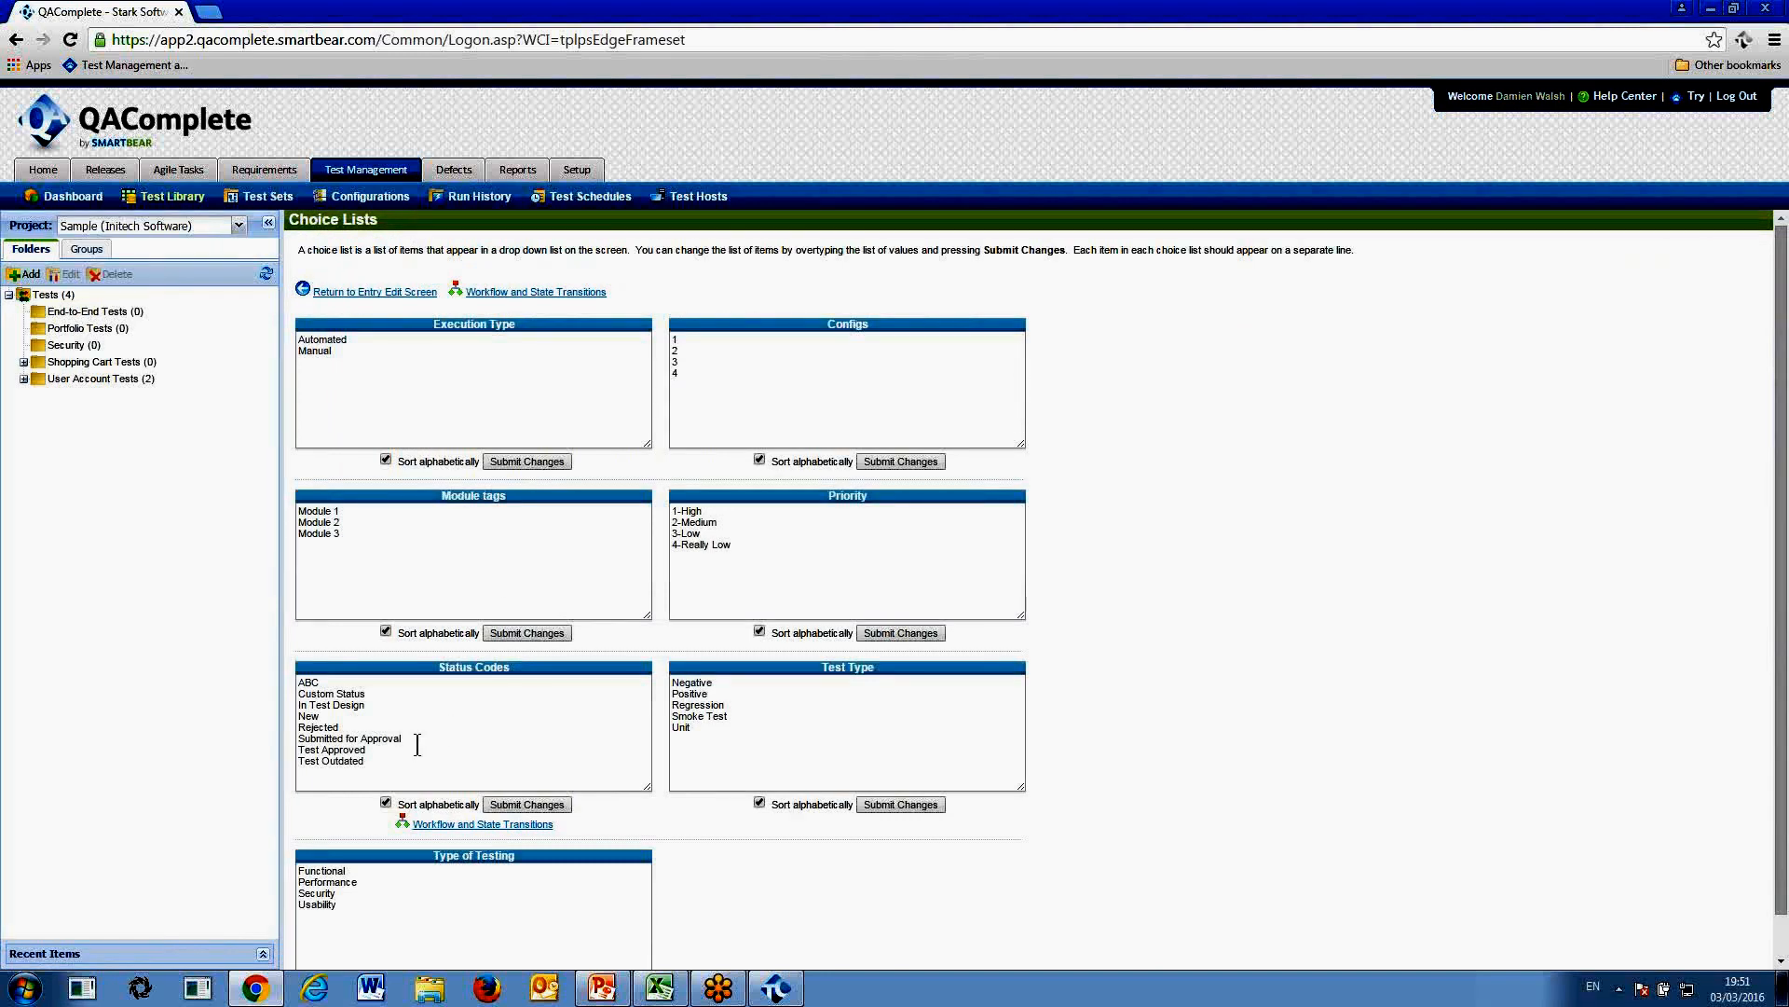
left_click(321, 683)
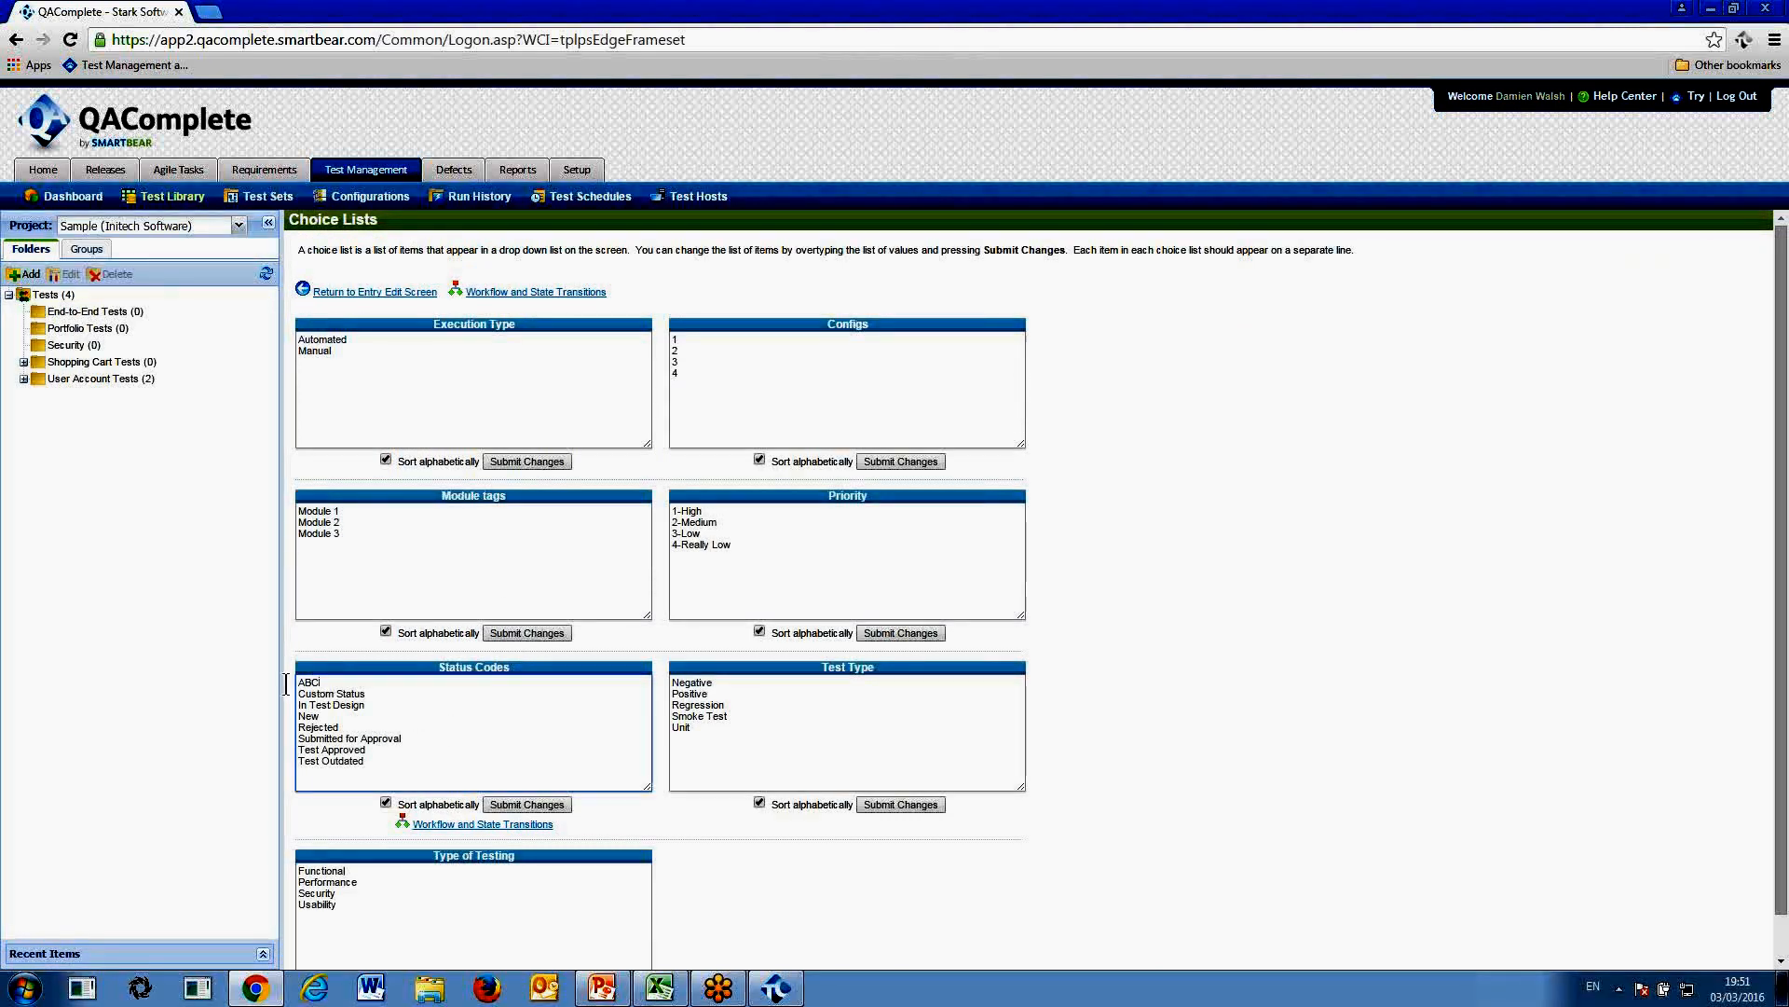
key("shift+Home")
left_click_drag(347, 728, 309, 729)
Open Workflow and State Transitions and review the selectable statuses and the states ABC can transit to
left_click(523, 295)
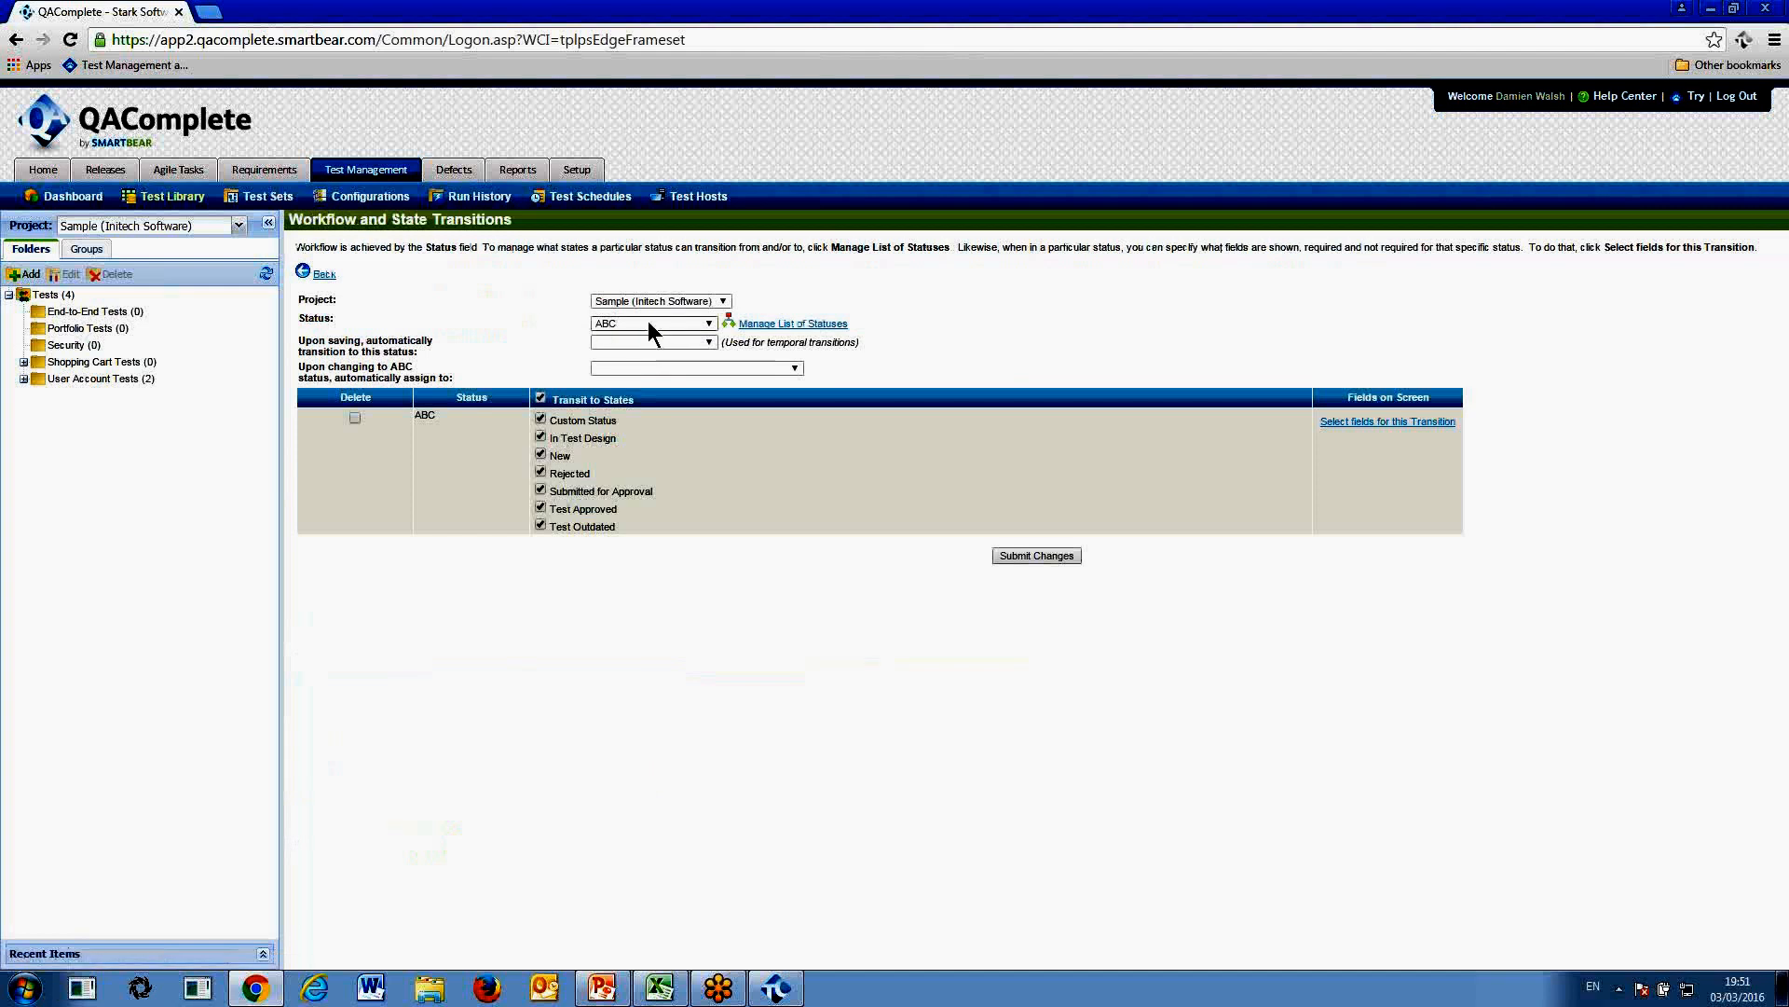
left_click(643, 322)
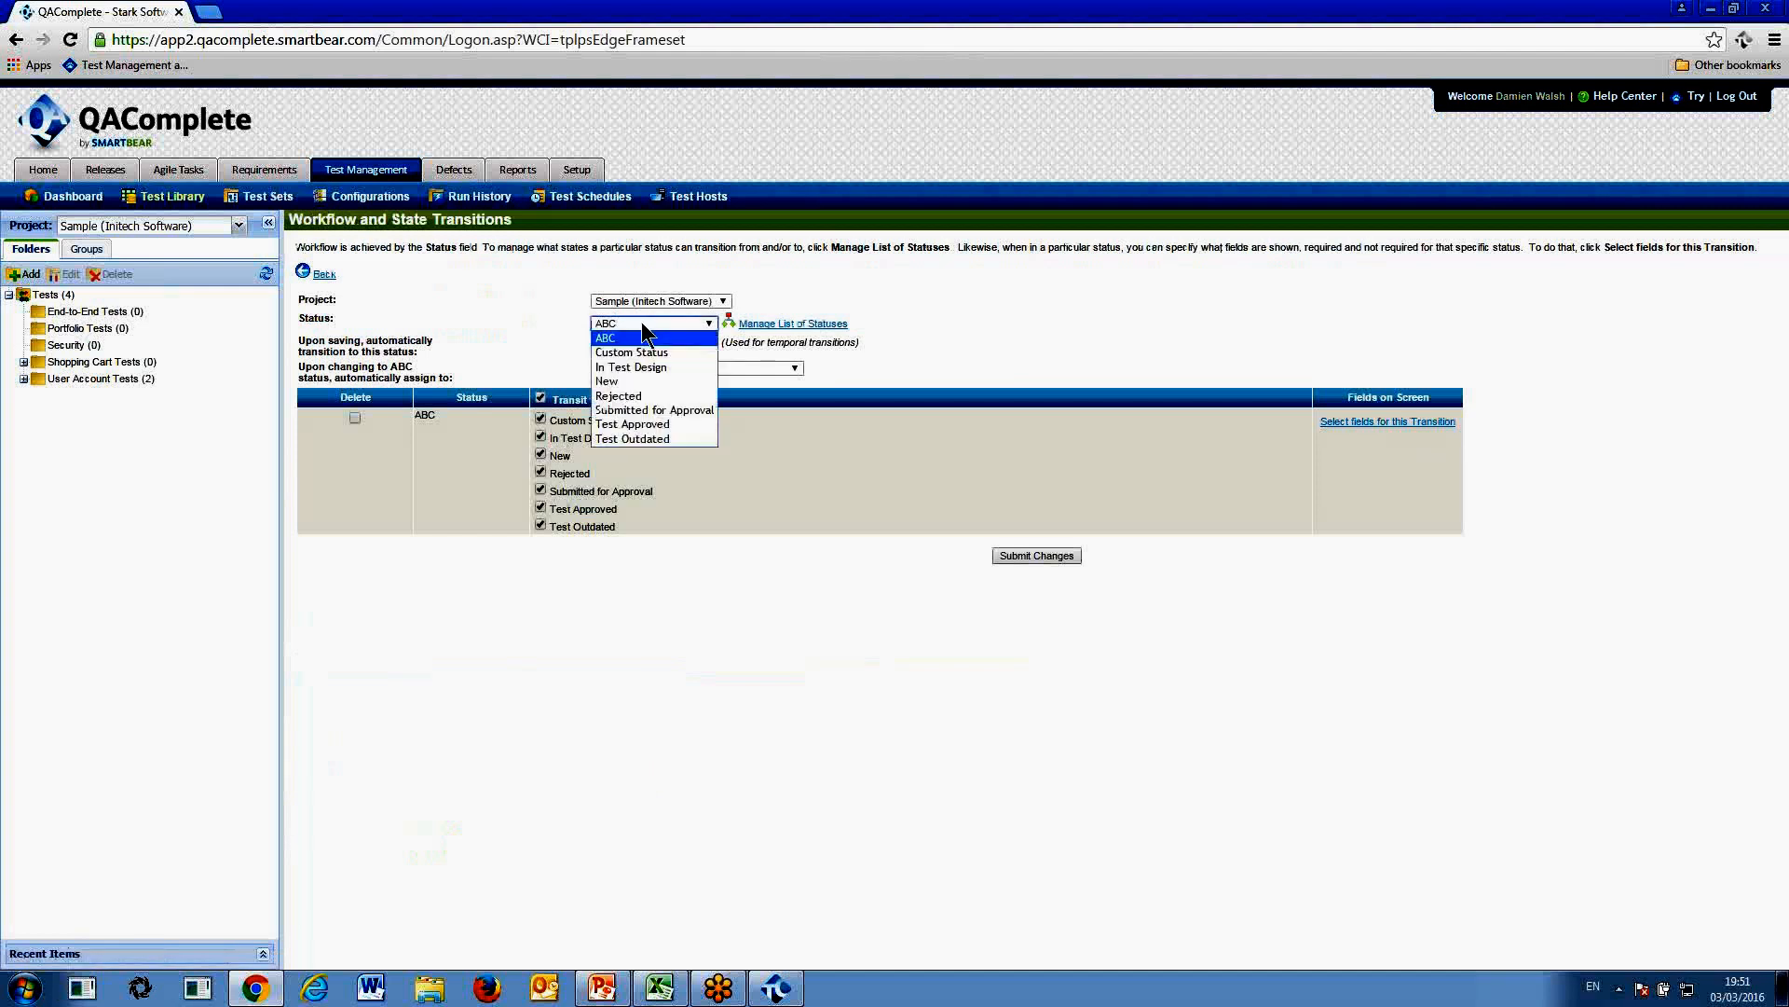
left_click(508, 445)
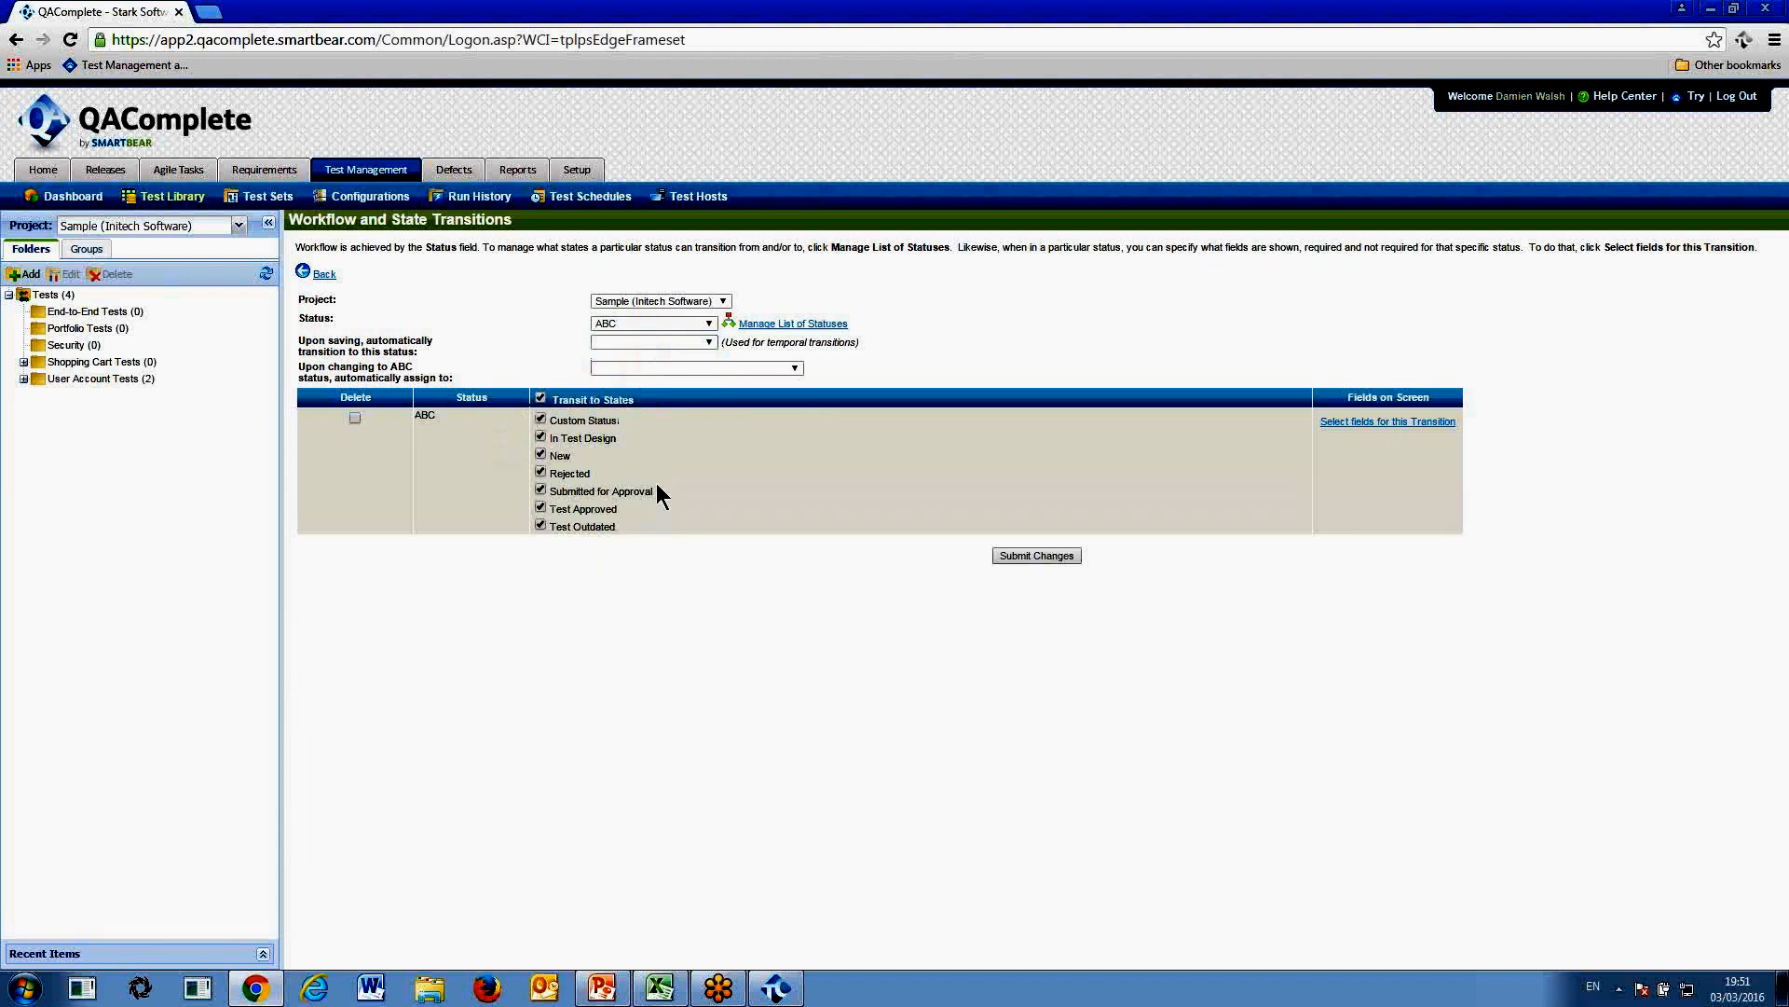
Switch the workflow to the In Test Design status and examine its transit states and the field rules for this transition
left_click(704, 322)
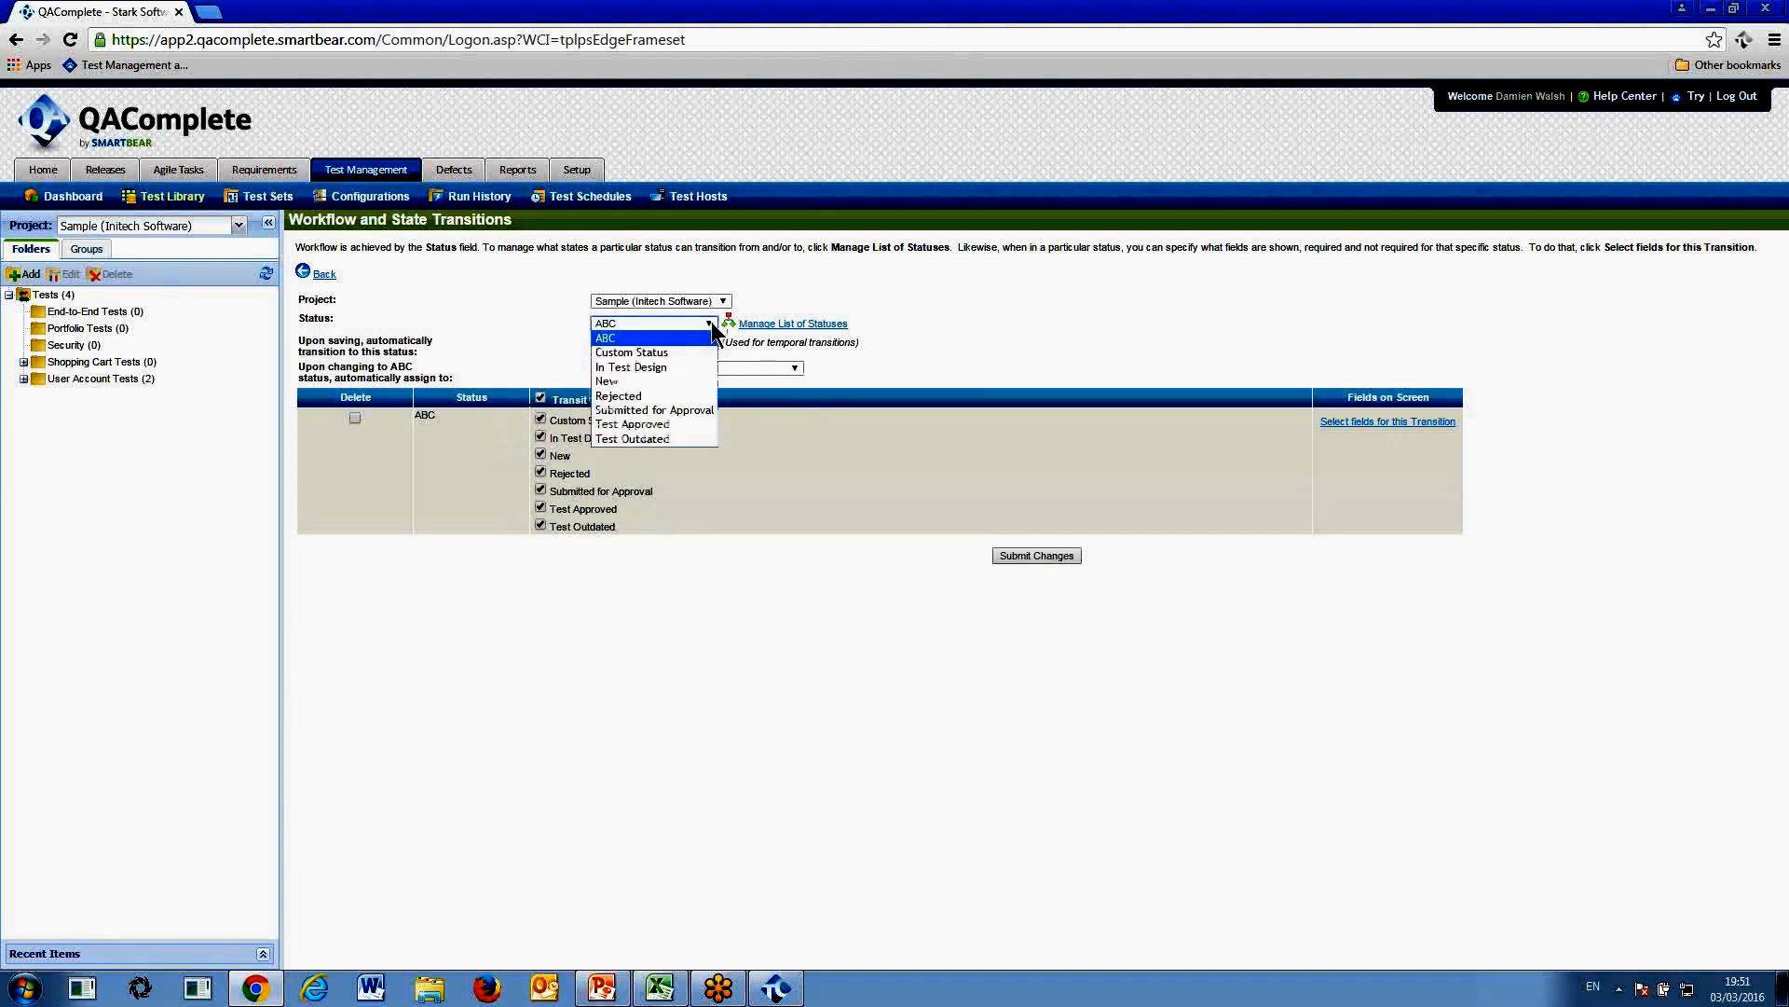
left_click(675, 371)
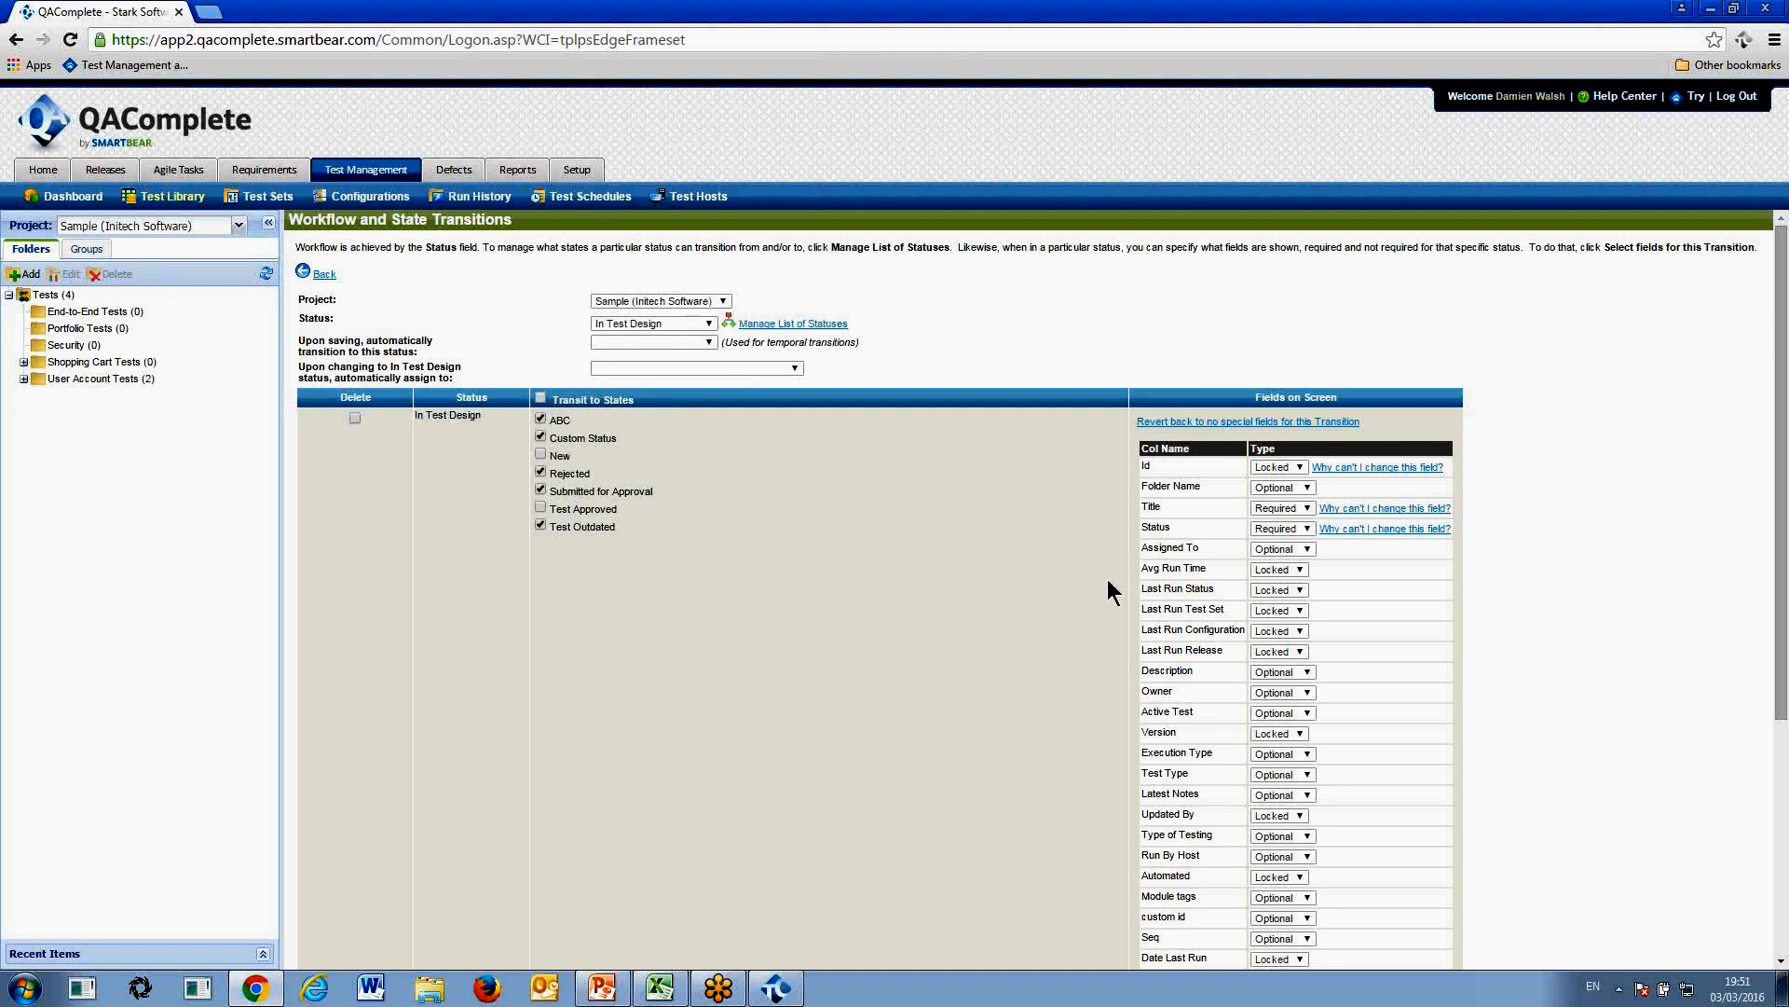
mouse_move(1139, 464)
left_mouse_down()
mouse_move(1225, 727)
mouse_move(1451, 967)
left_mouse_up()
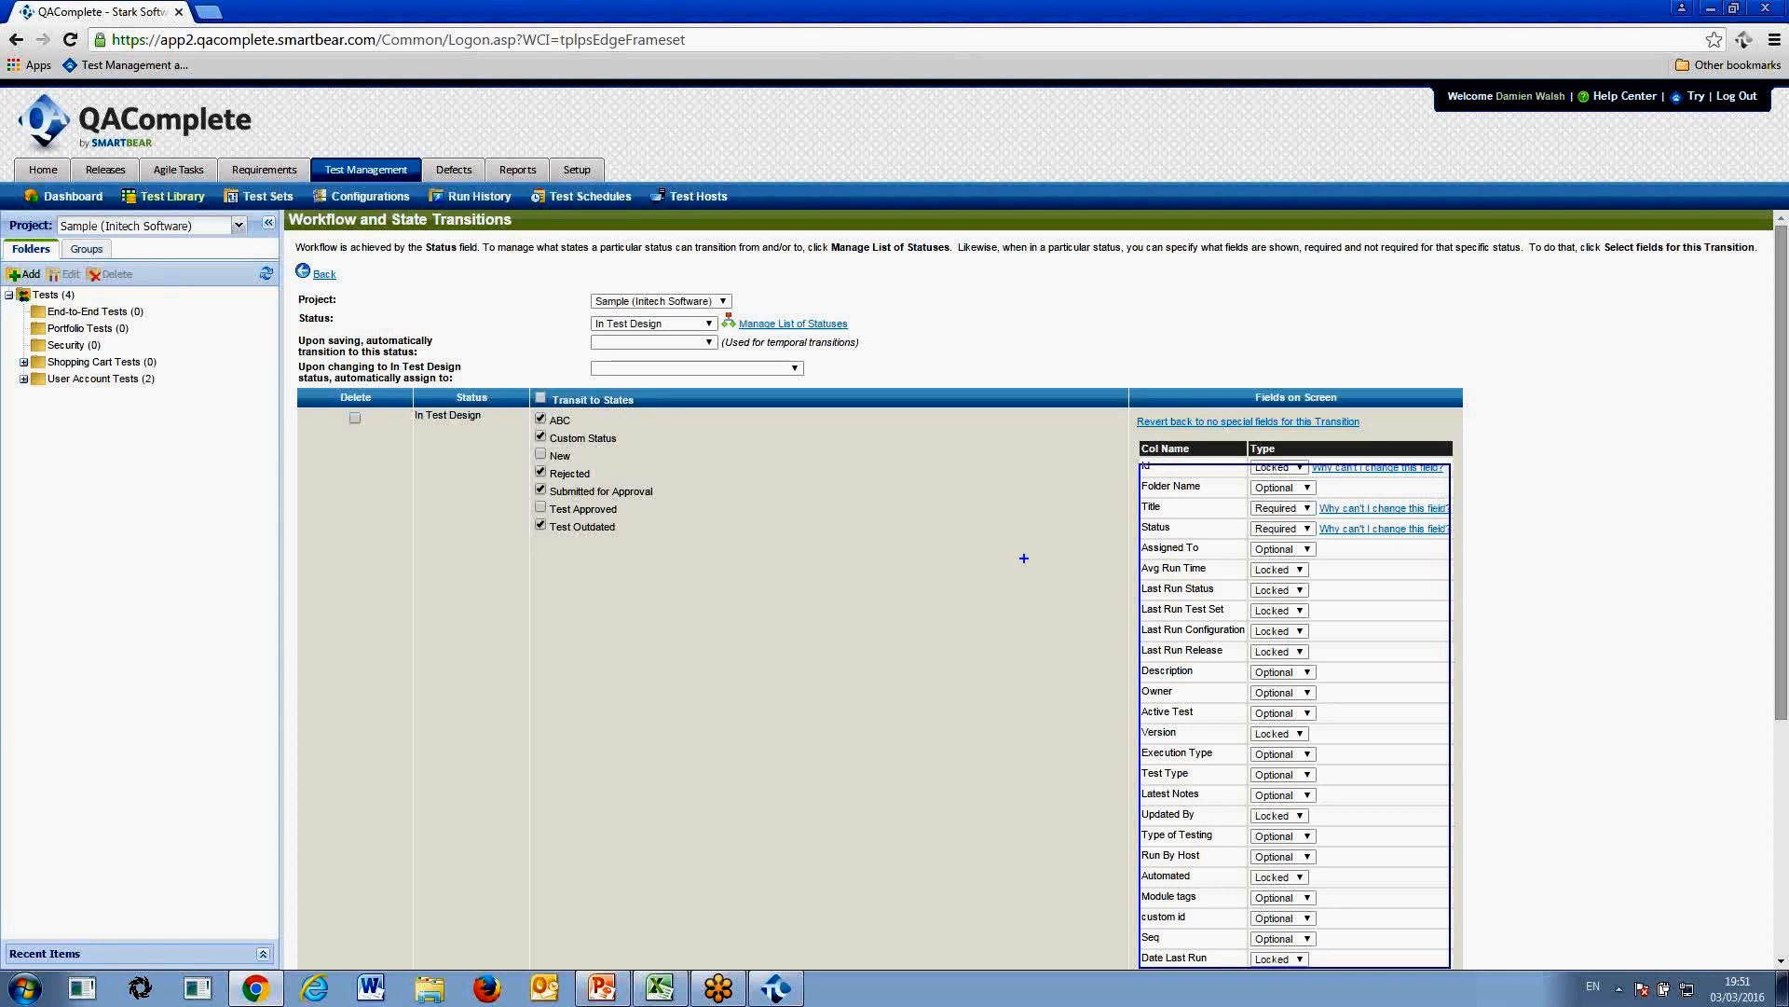
key("Escape")
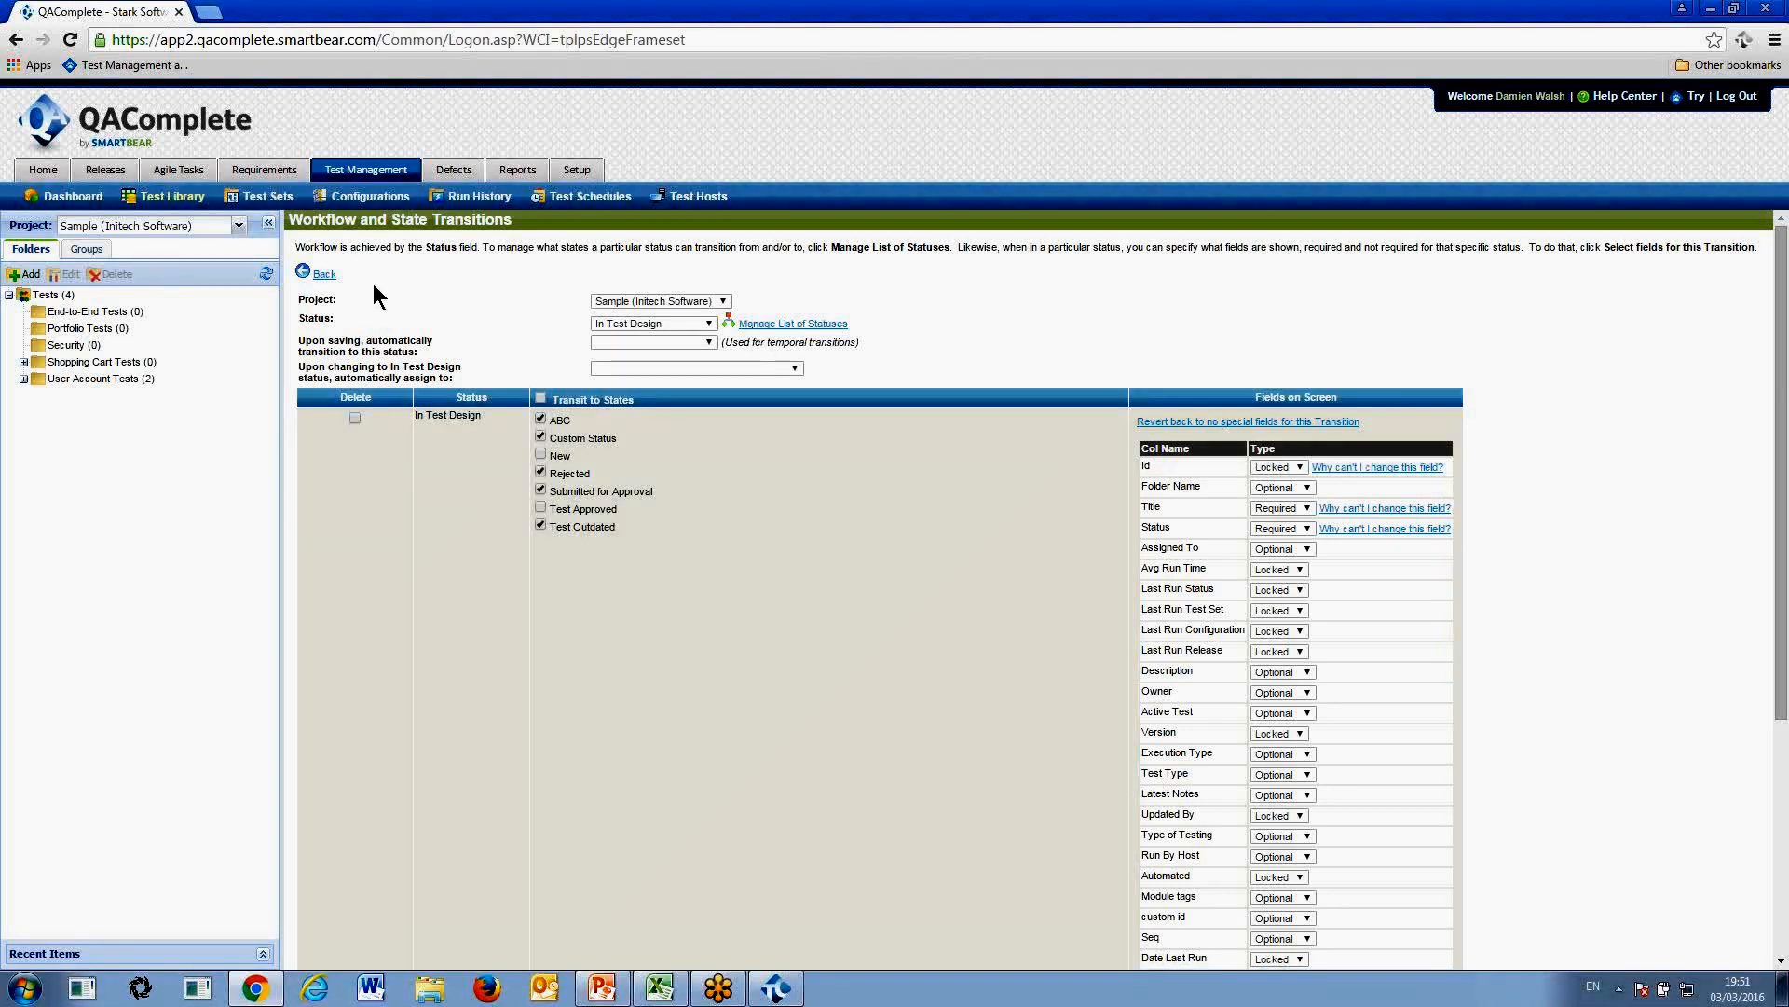
Return to the Password Security test and link it to the Chrome and Internet Explorer 8 configurations from the Browsers folder
left_click(326, 274)
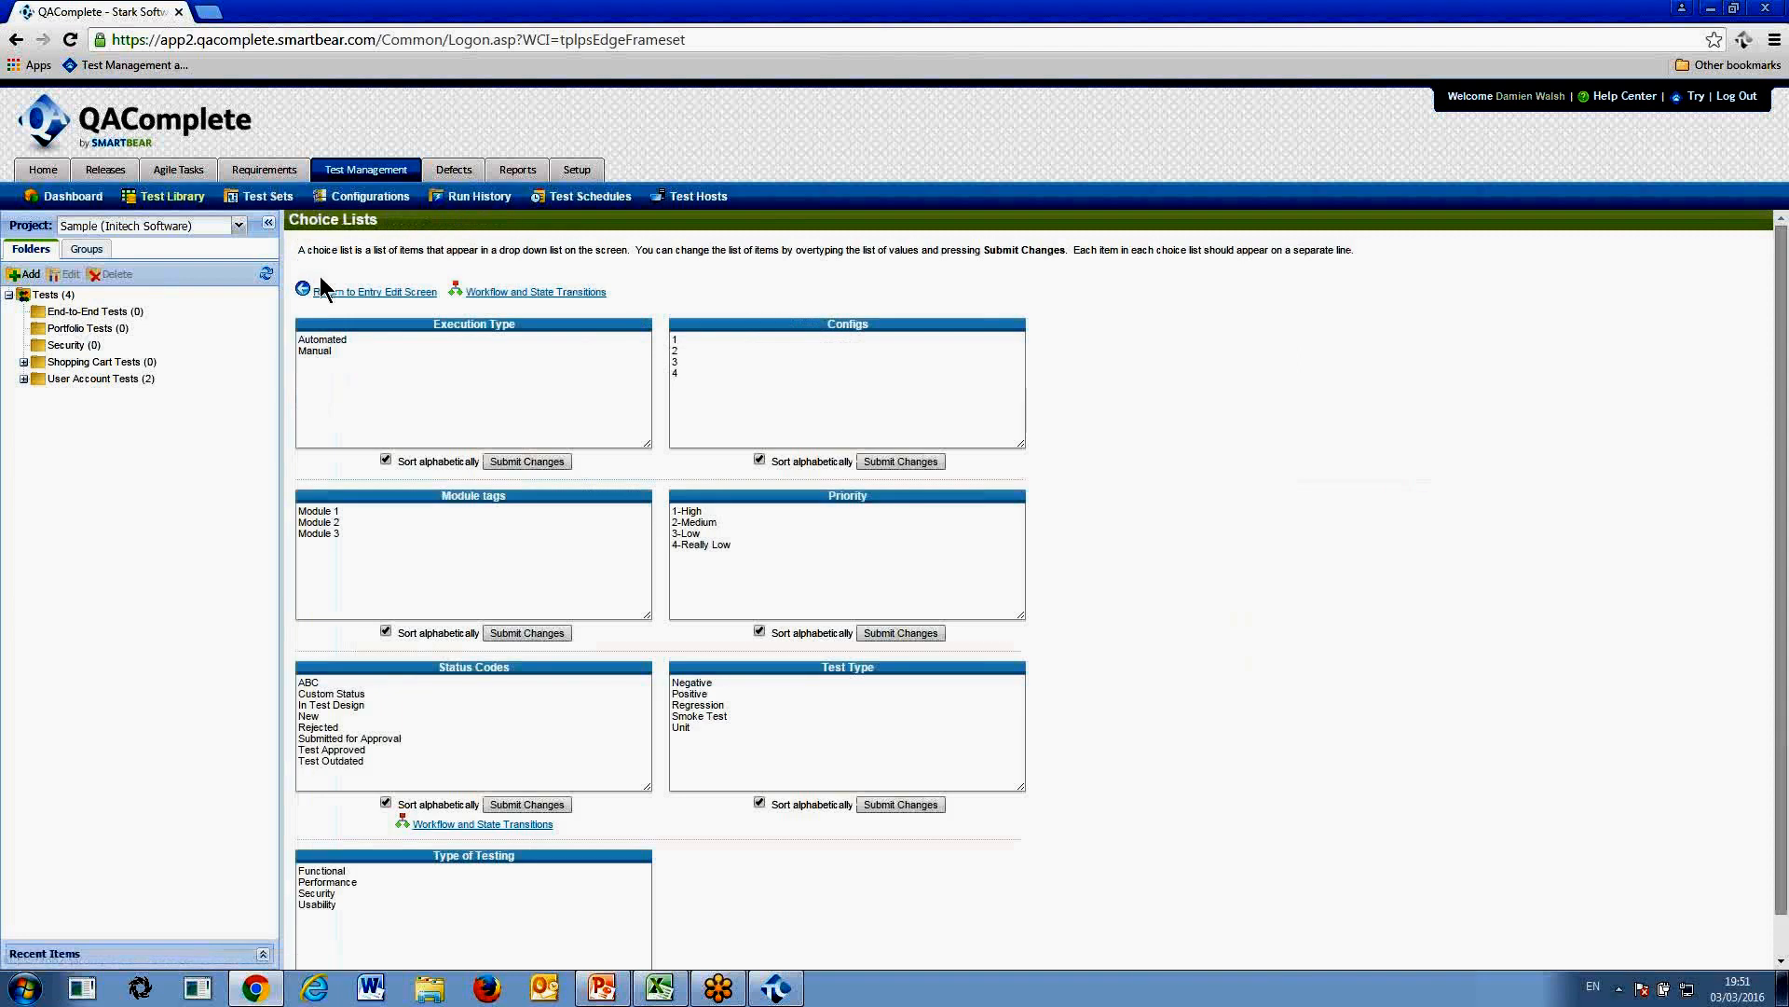
left_click(351, 292)
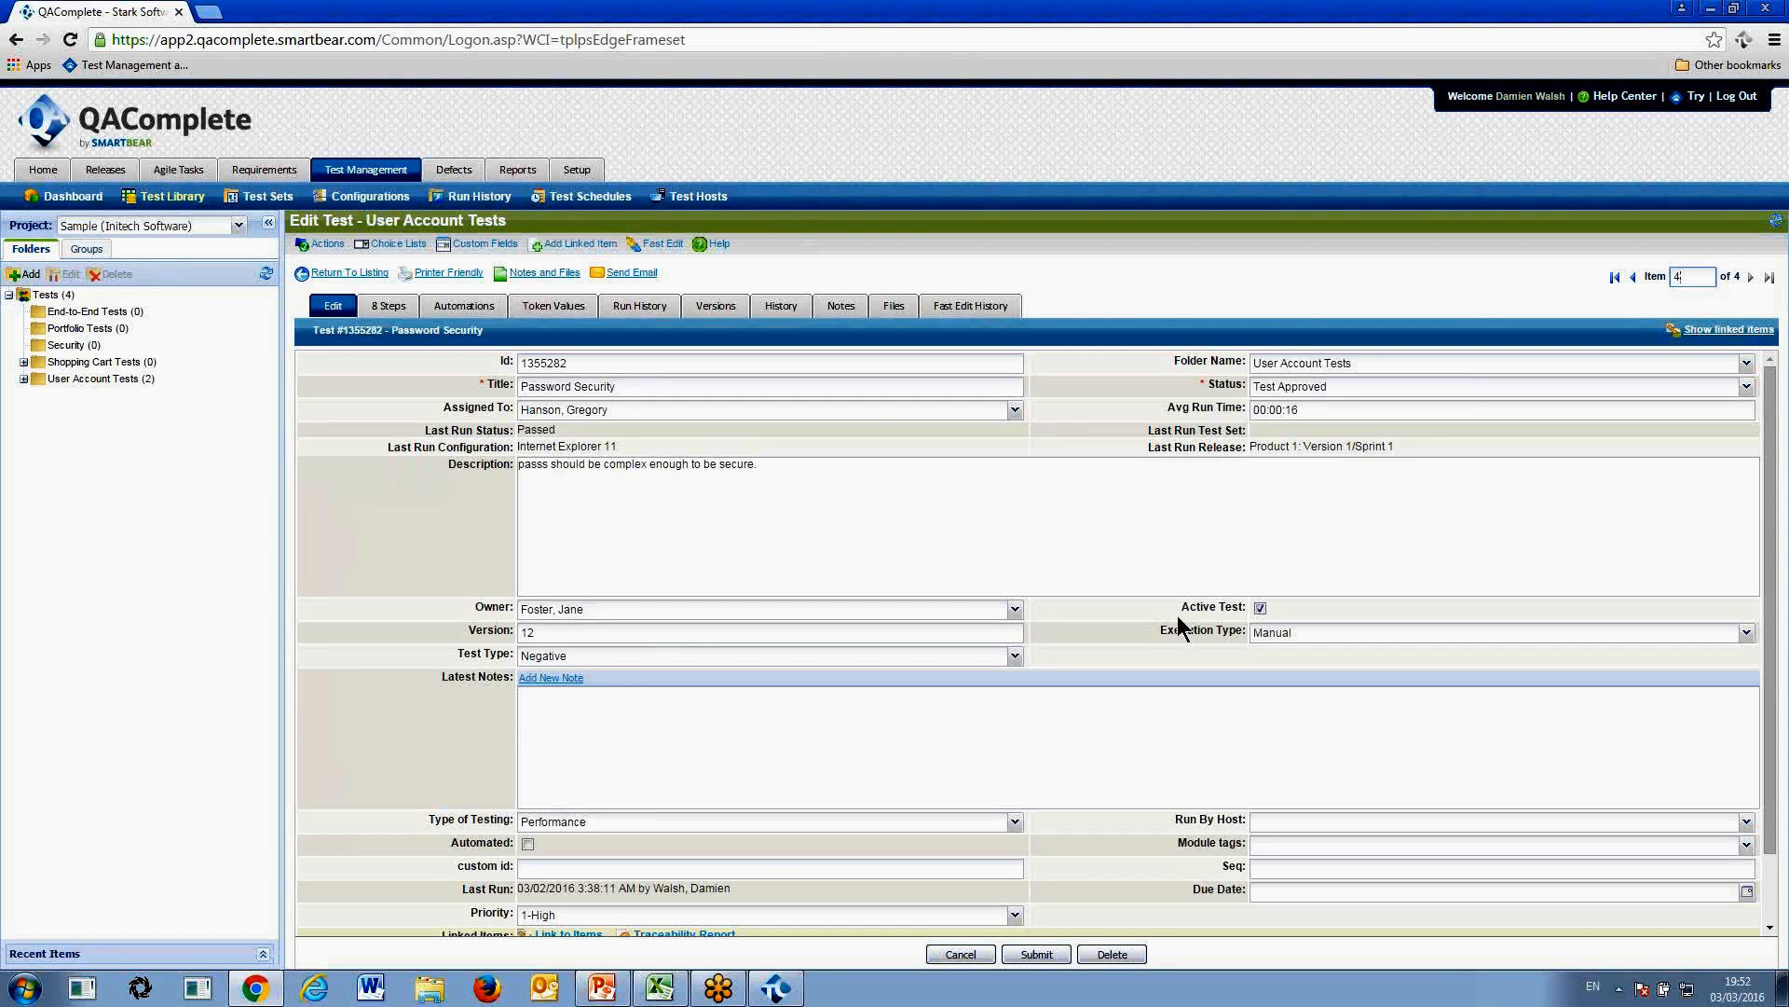
left_click_drag(1776, 468, 1778, 551)
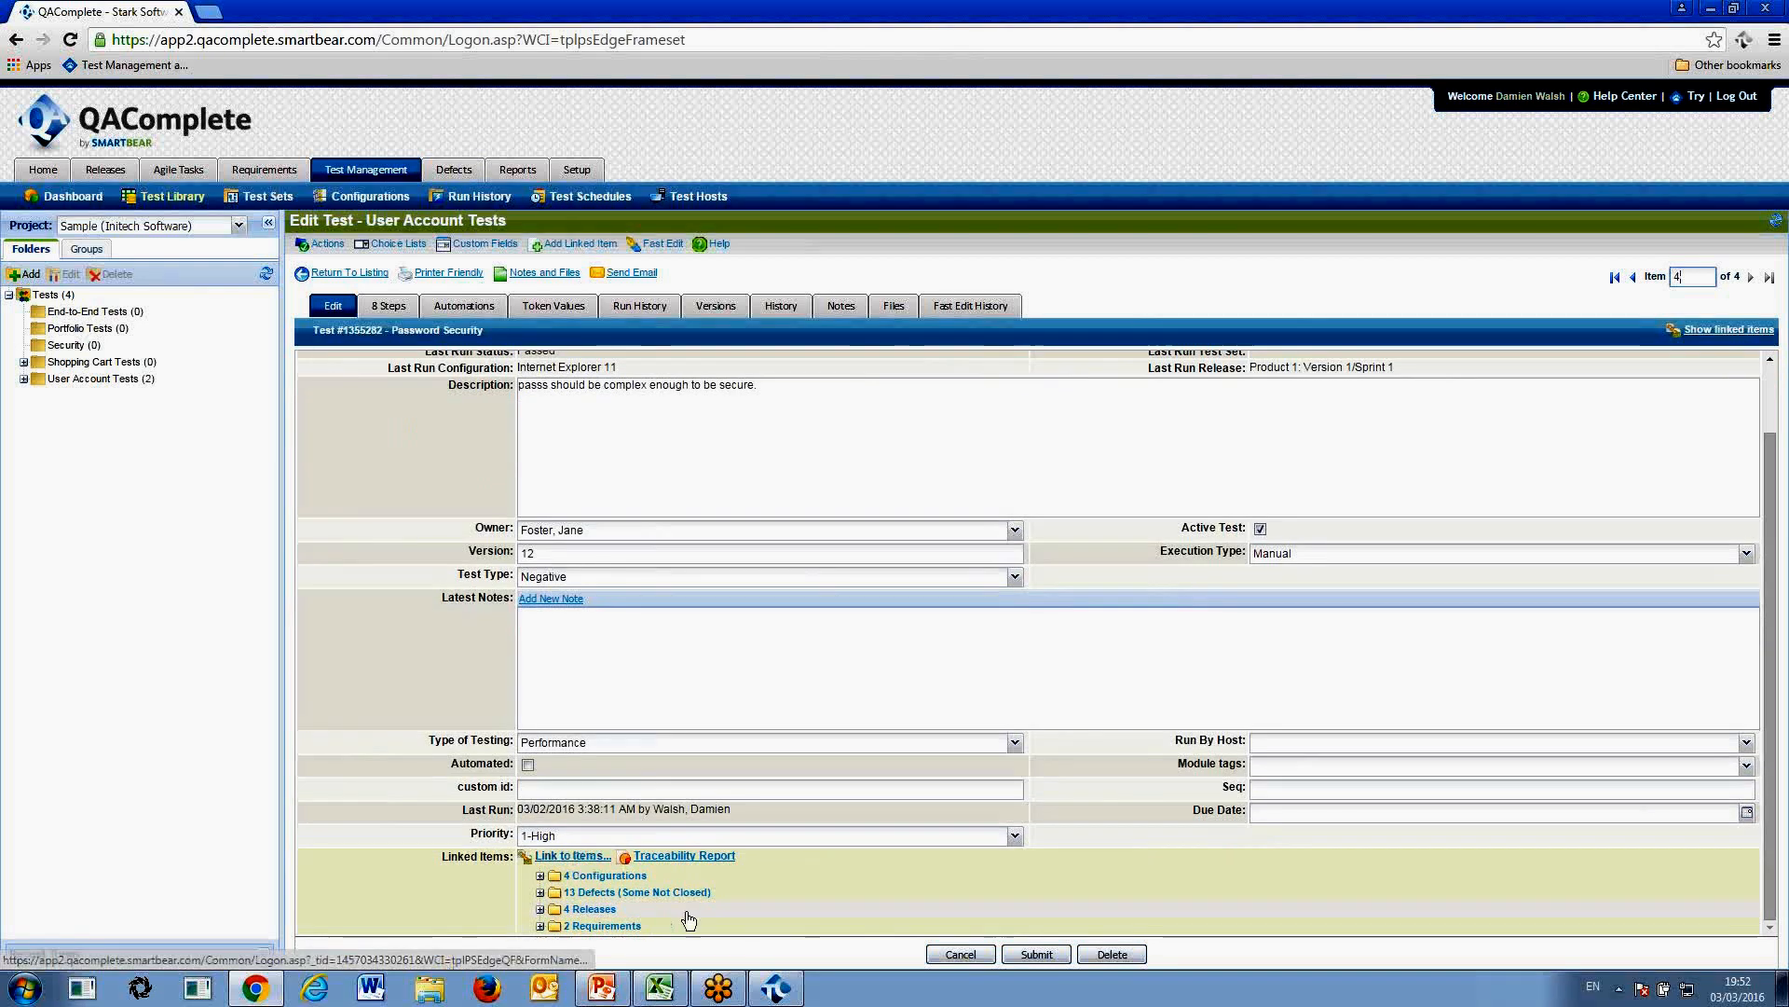
left_click(573, 858)
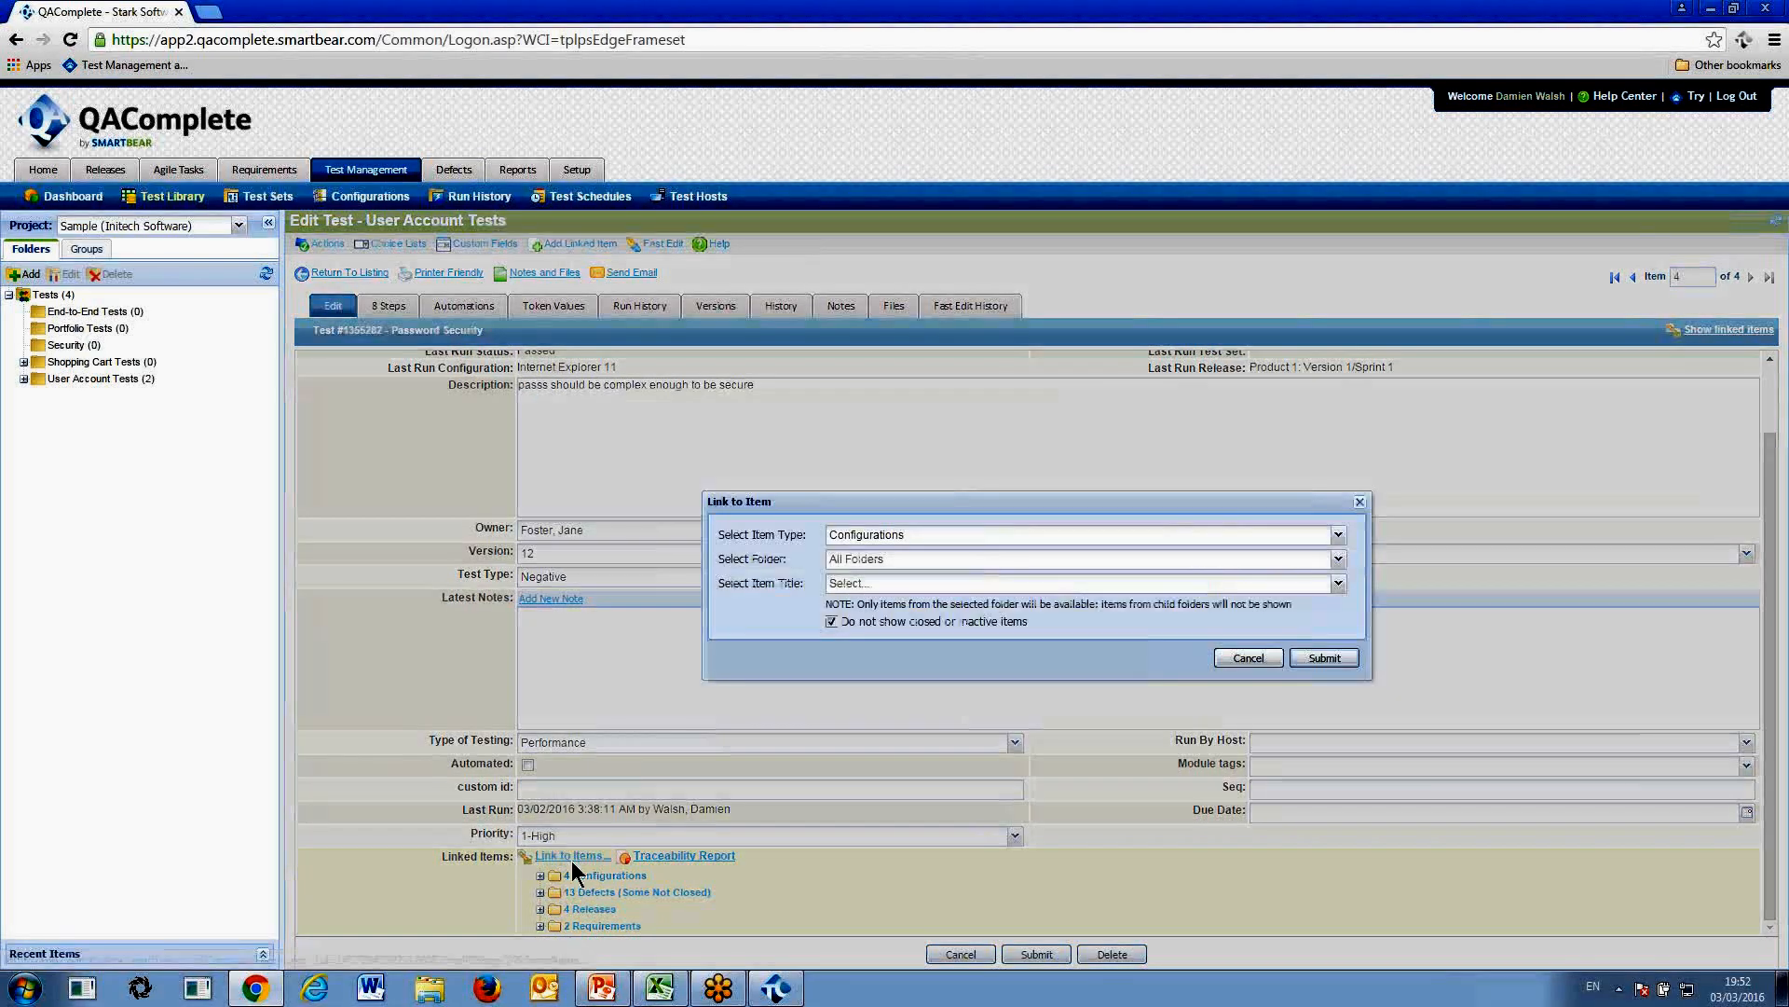
left_click(1339, 583)
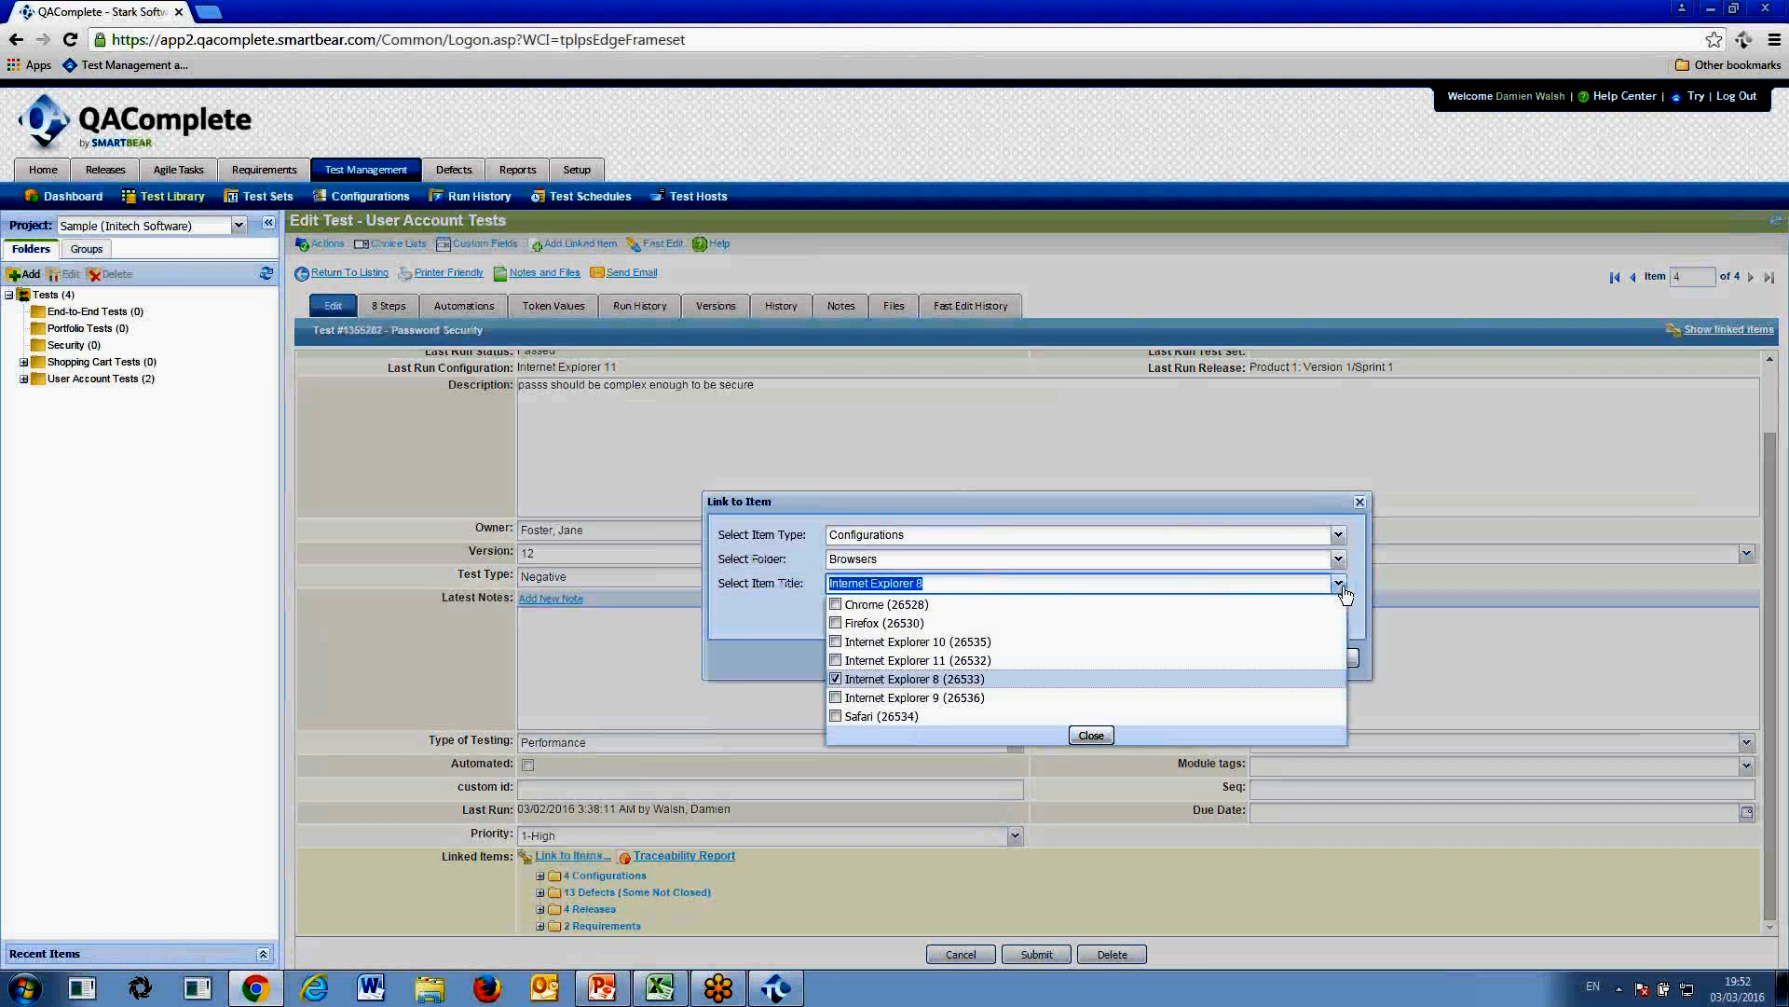
left_click(835, 604)
left_click(1091, 737)
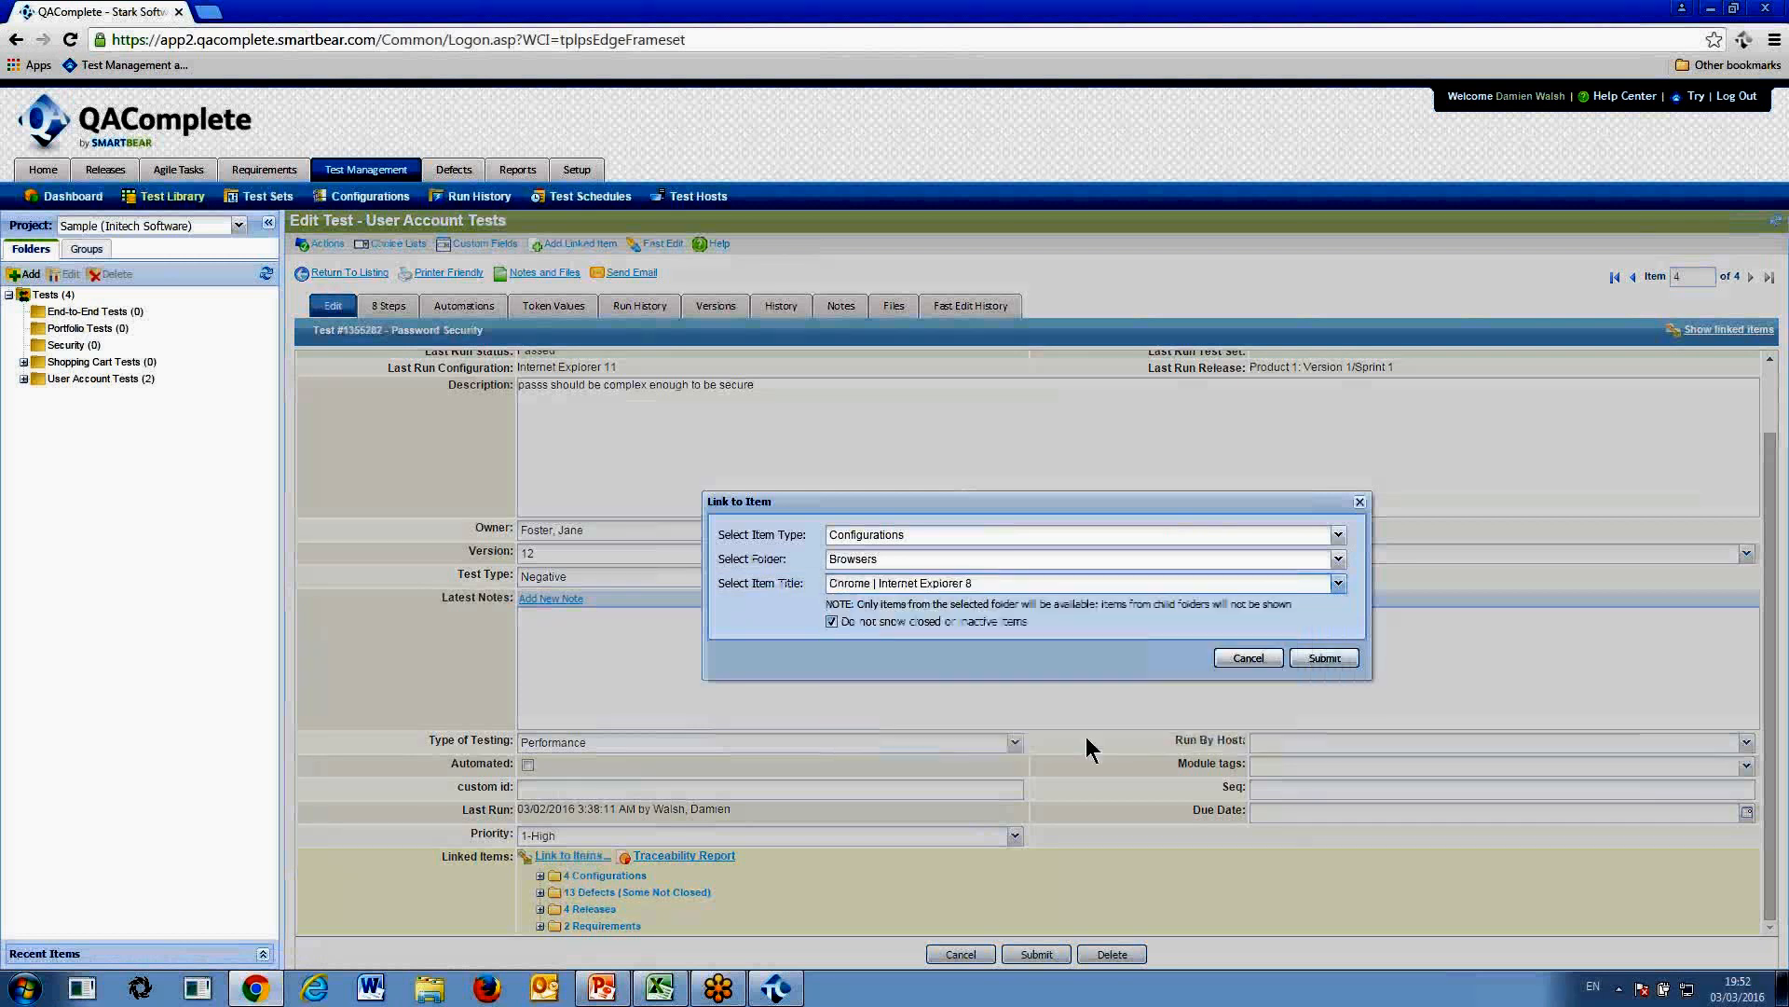
left_click(1312, 661)
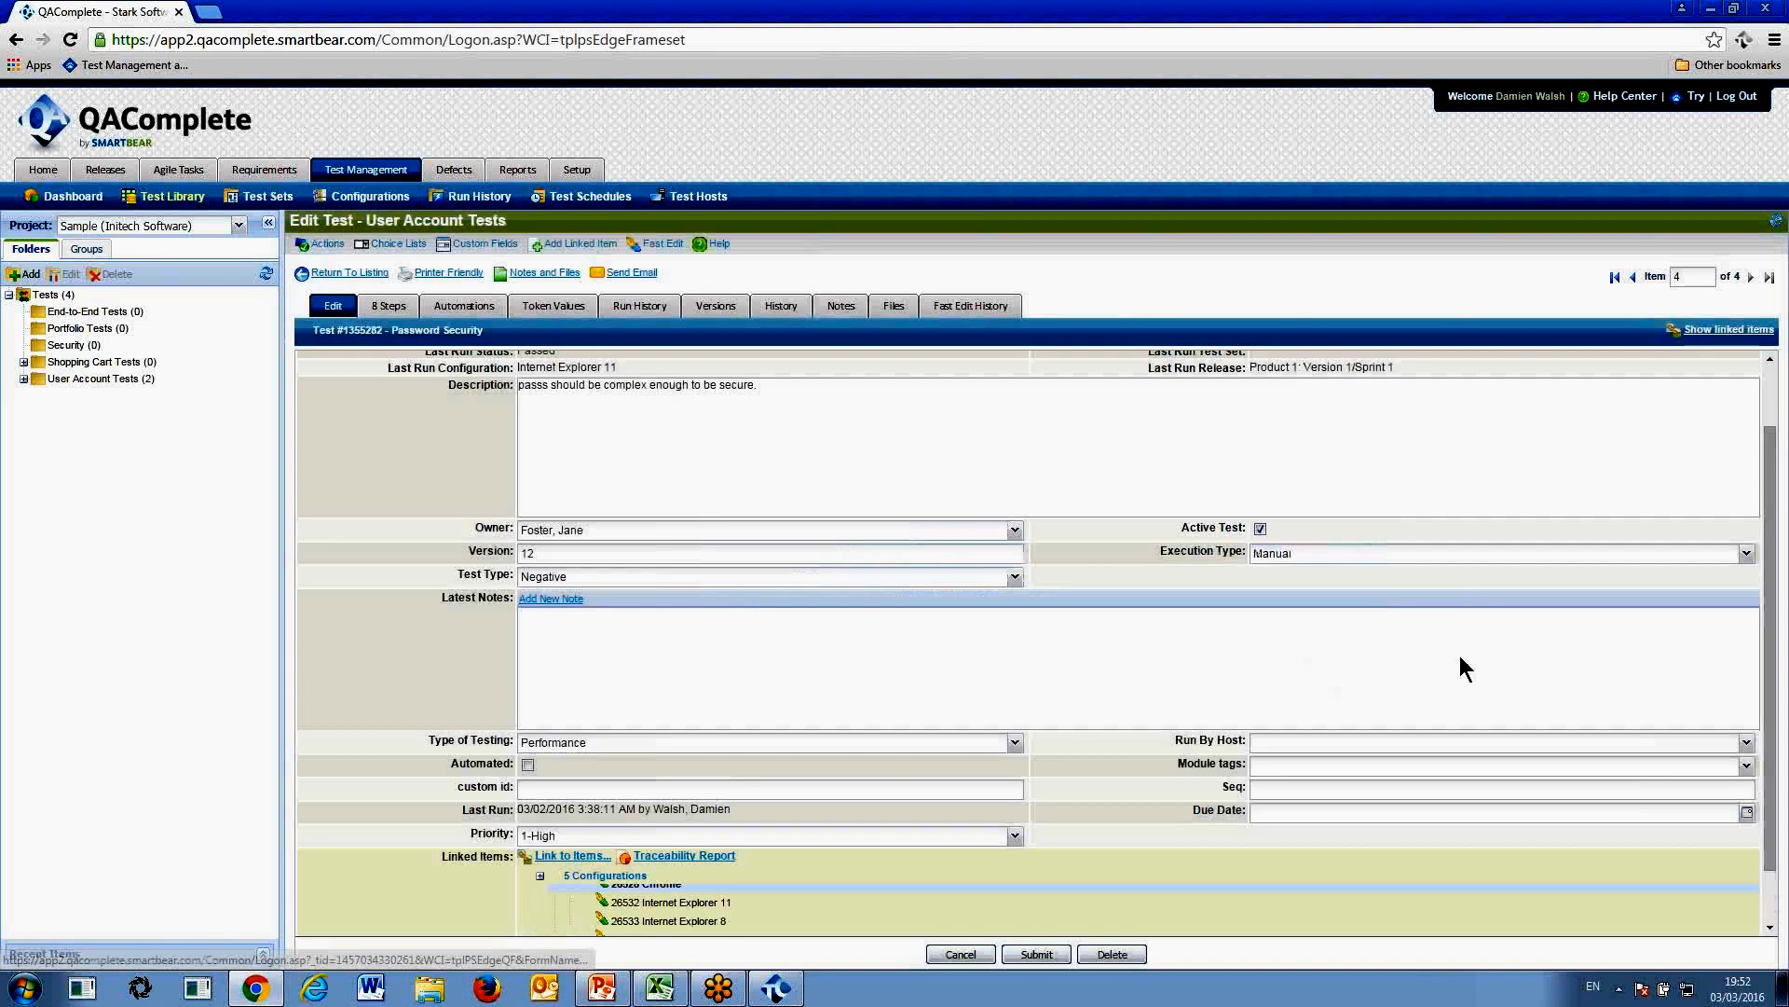
left_click_drag(1779, 648, 1776, 719)
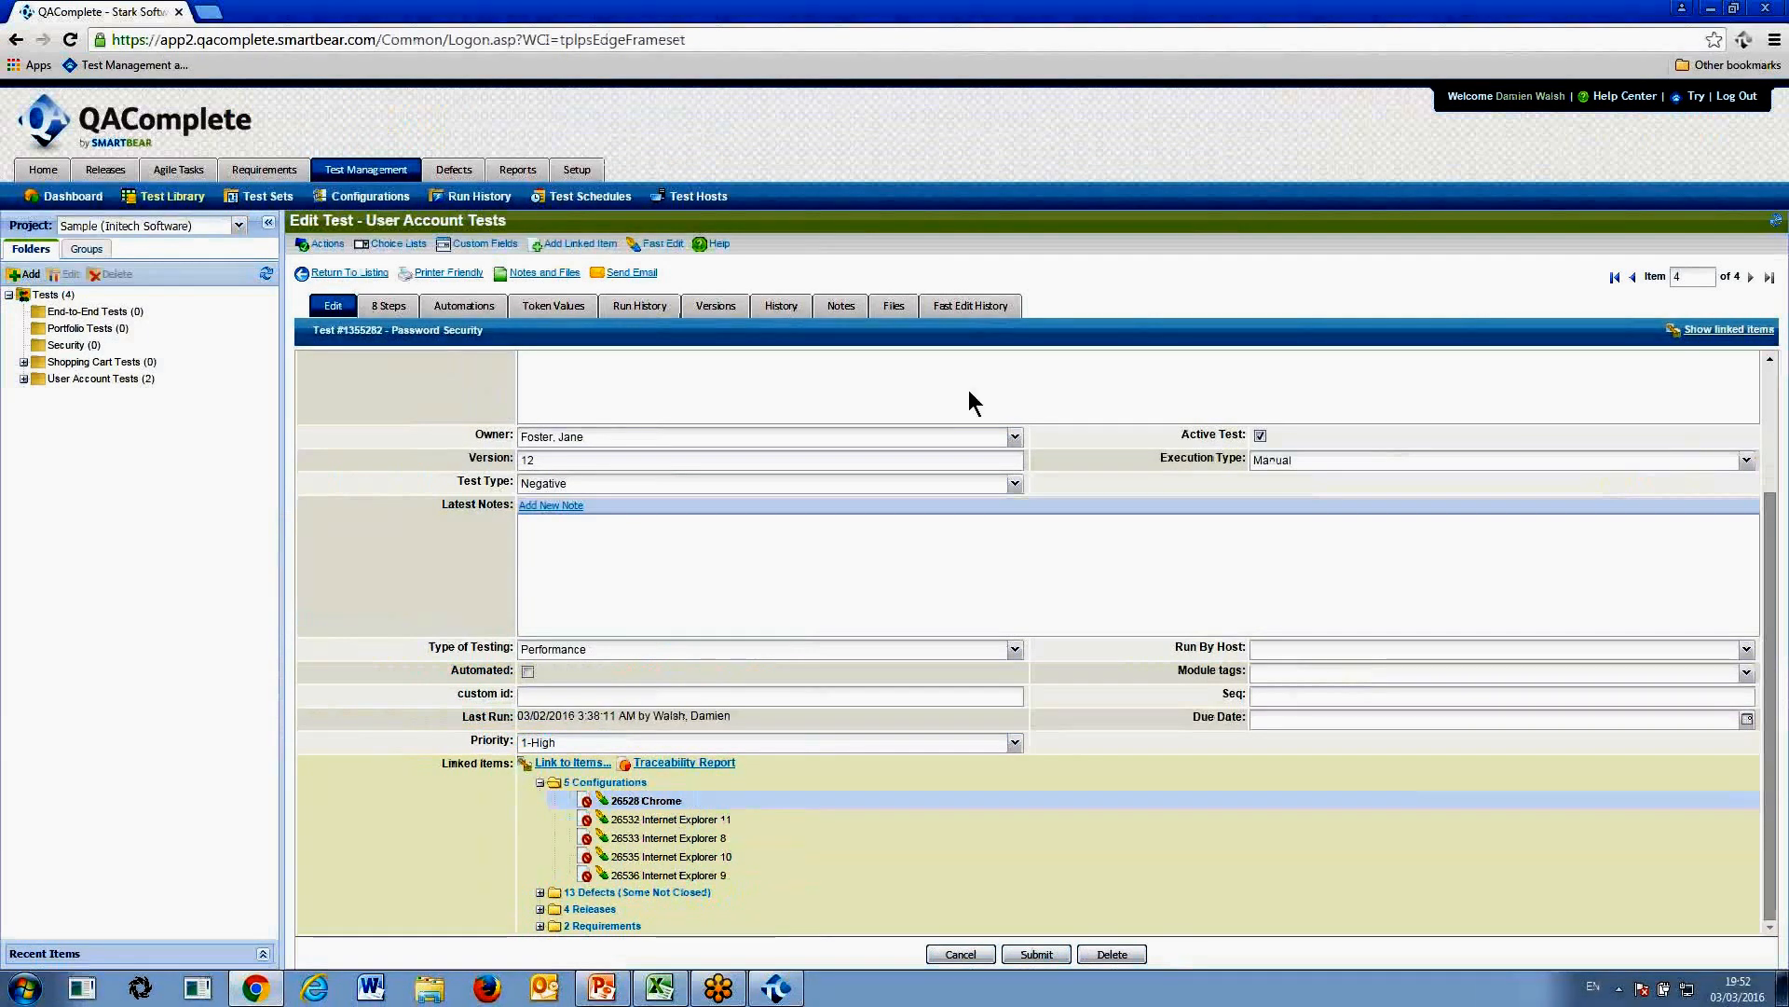
left_click_drag(1773, 518, 1773, 389)
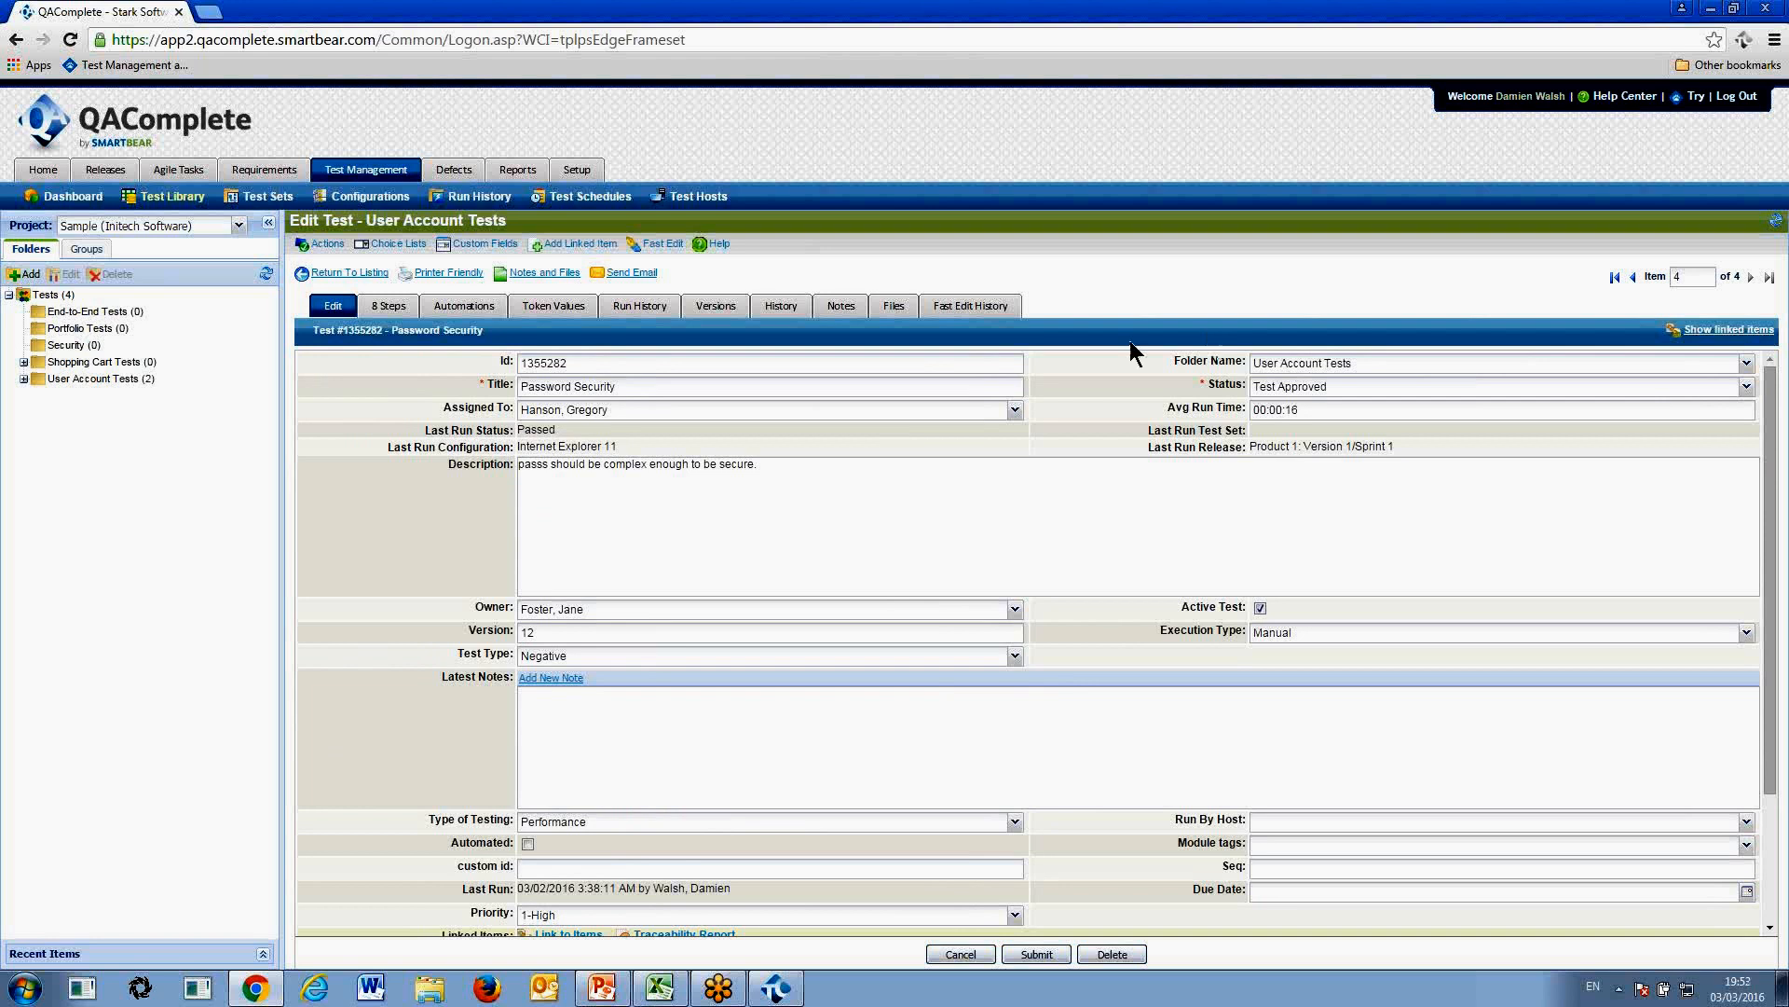
Look through the available projects while staying on Sample (Initech Software), and point out the test's Status field
left_click(239, 227)
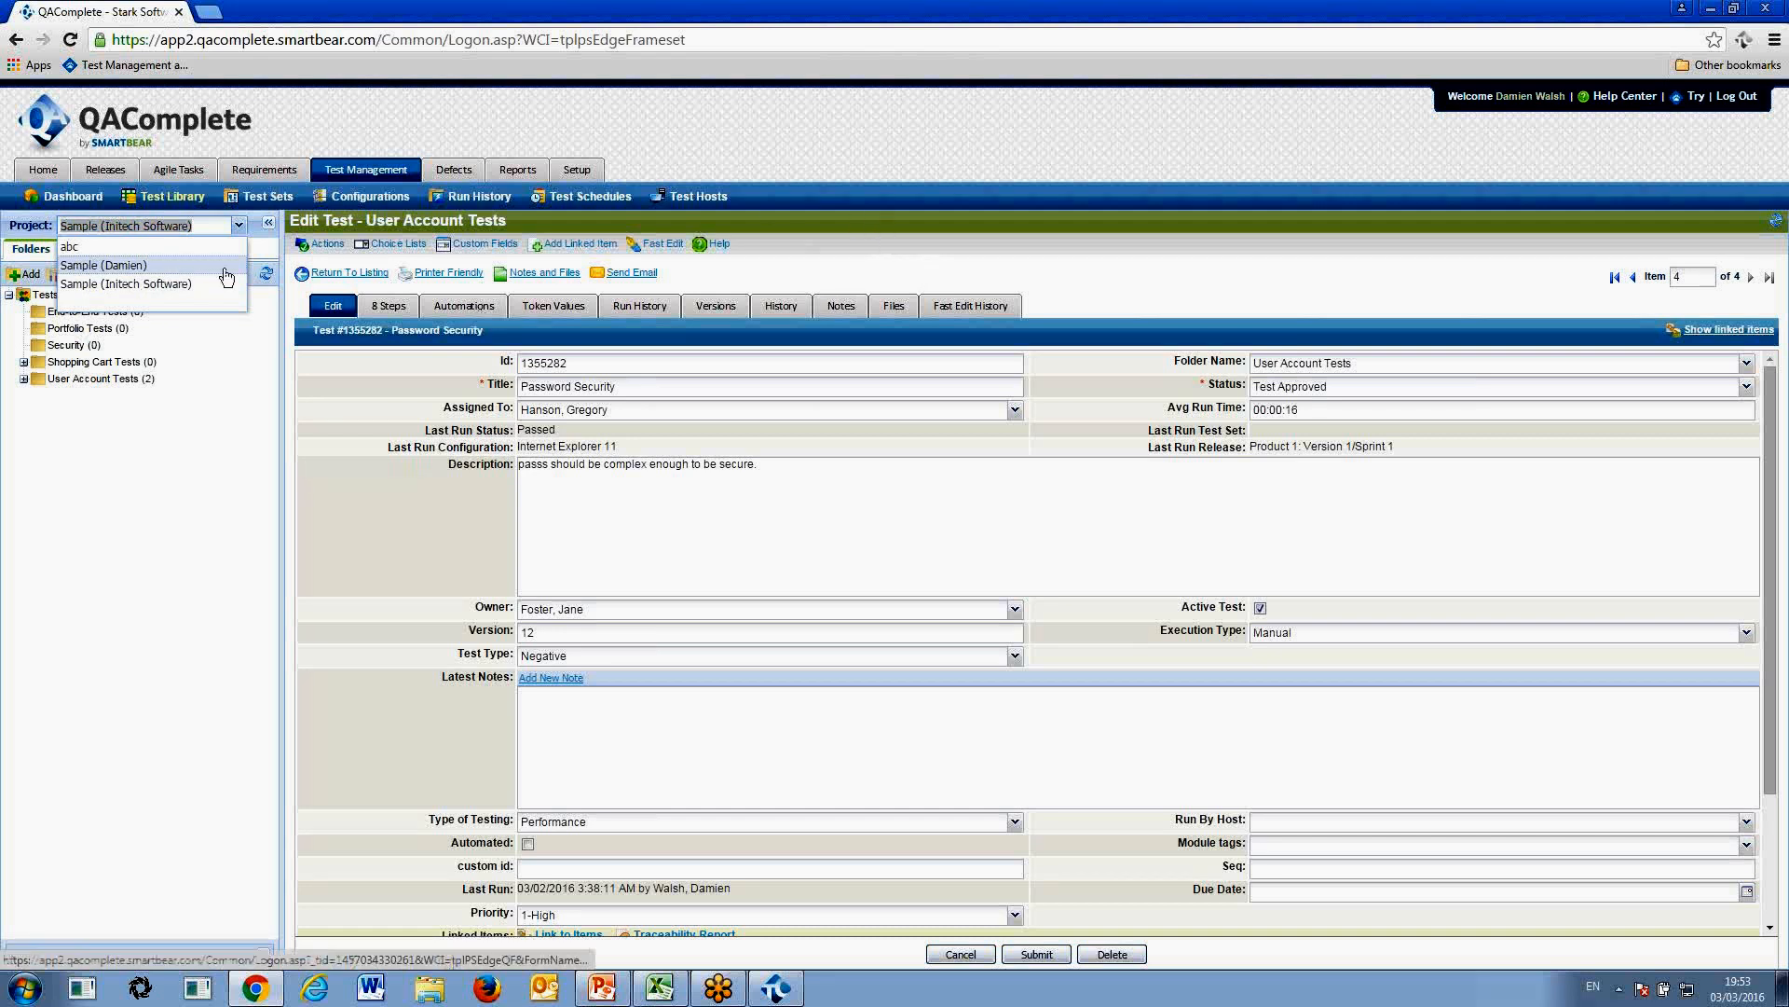
left_click(166, 228)
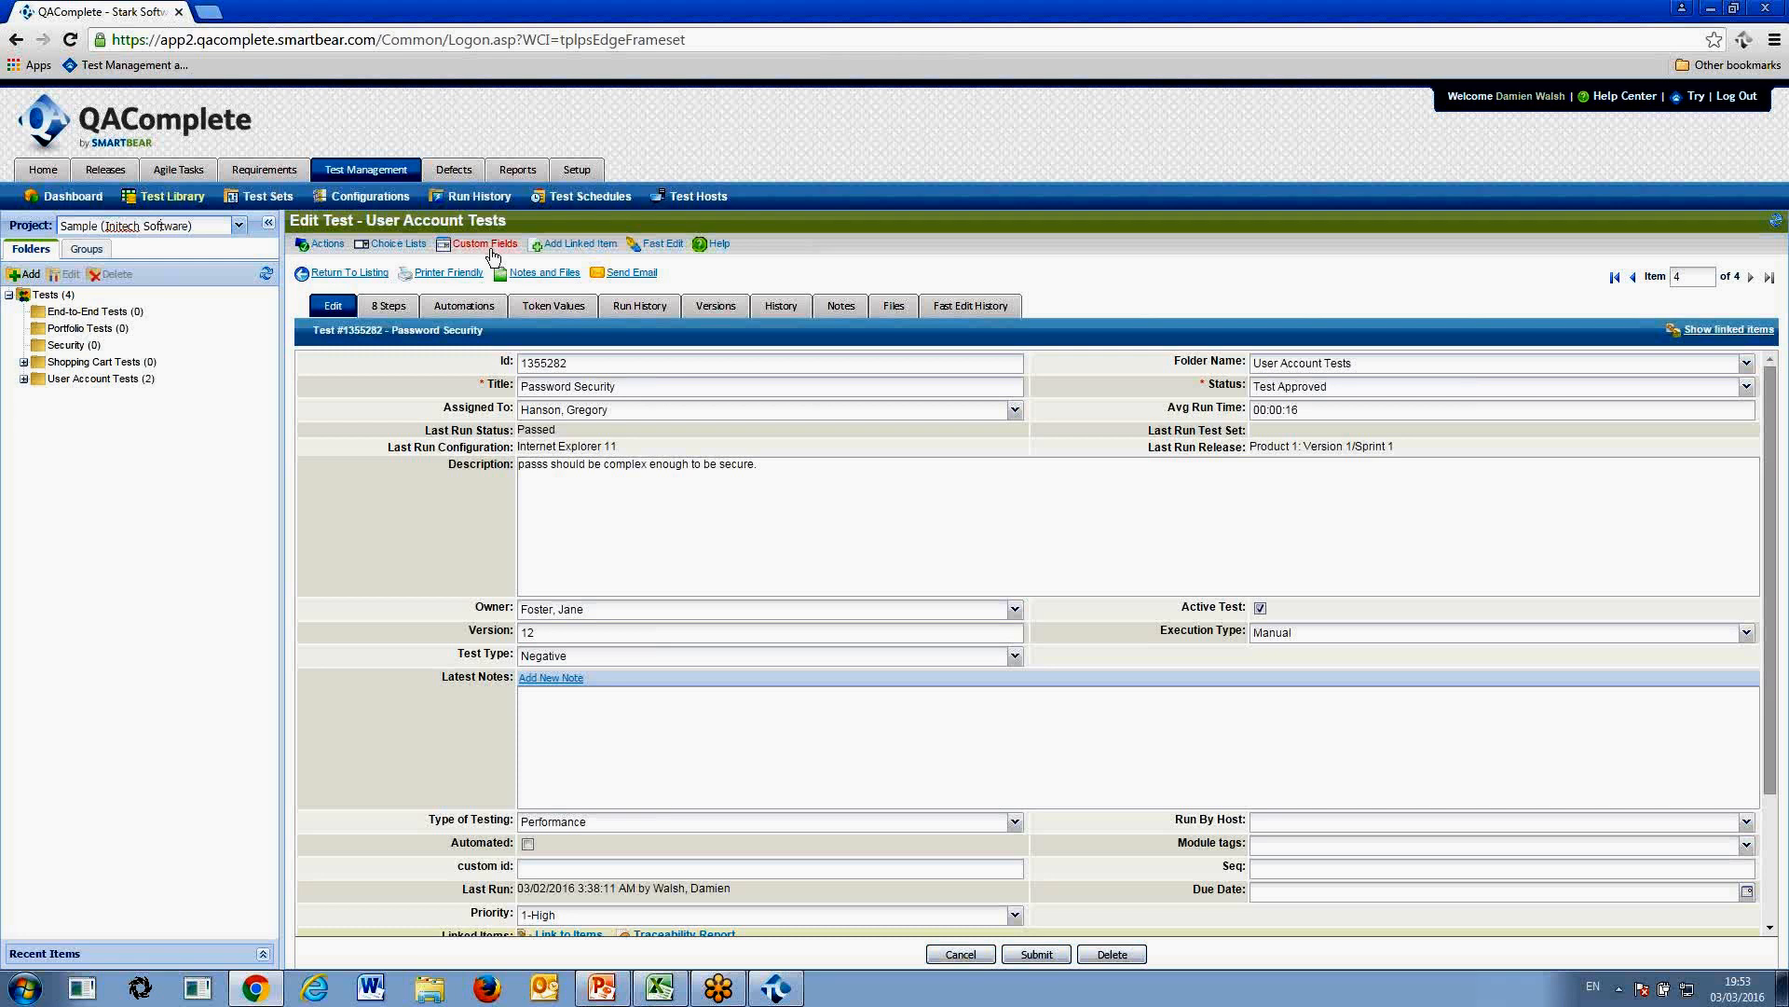
left_click_drag(1209, 386, 1255, 407)
Open the Defects screen layout in Setup's System Configuration and review its listing fields, required fields and default values
left_click(577, 168)
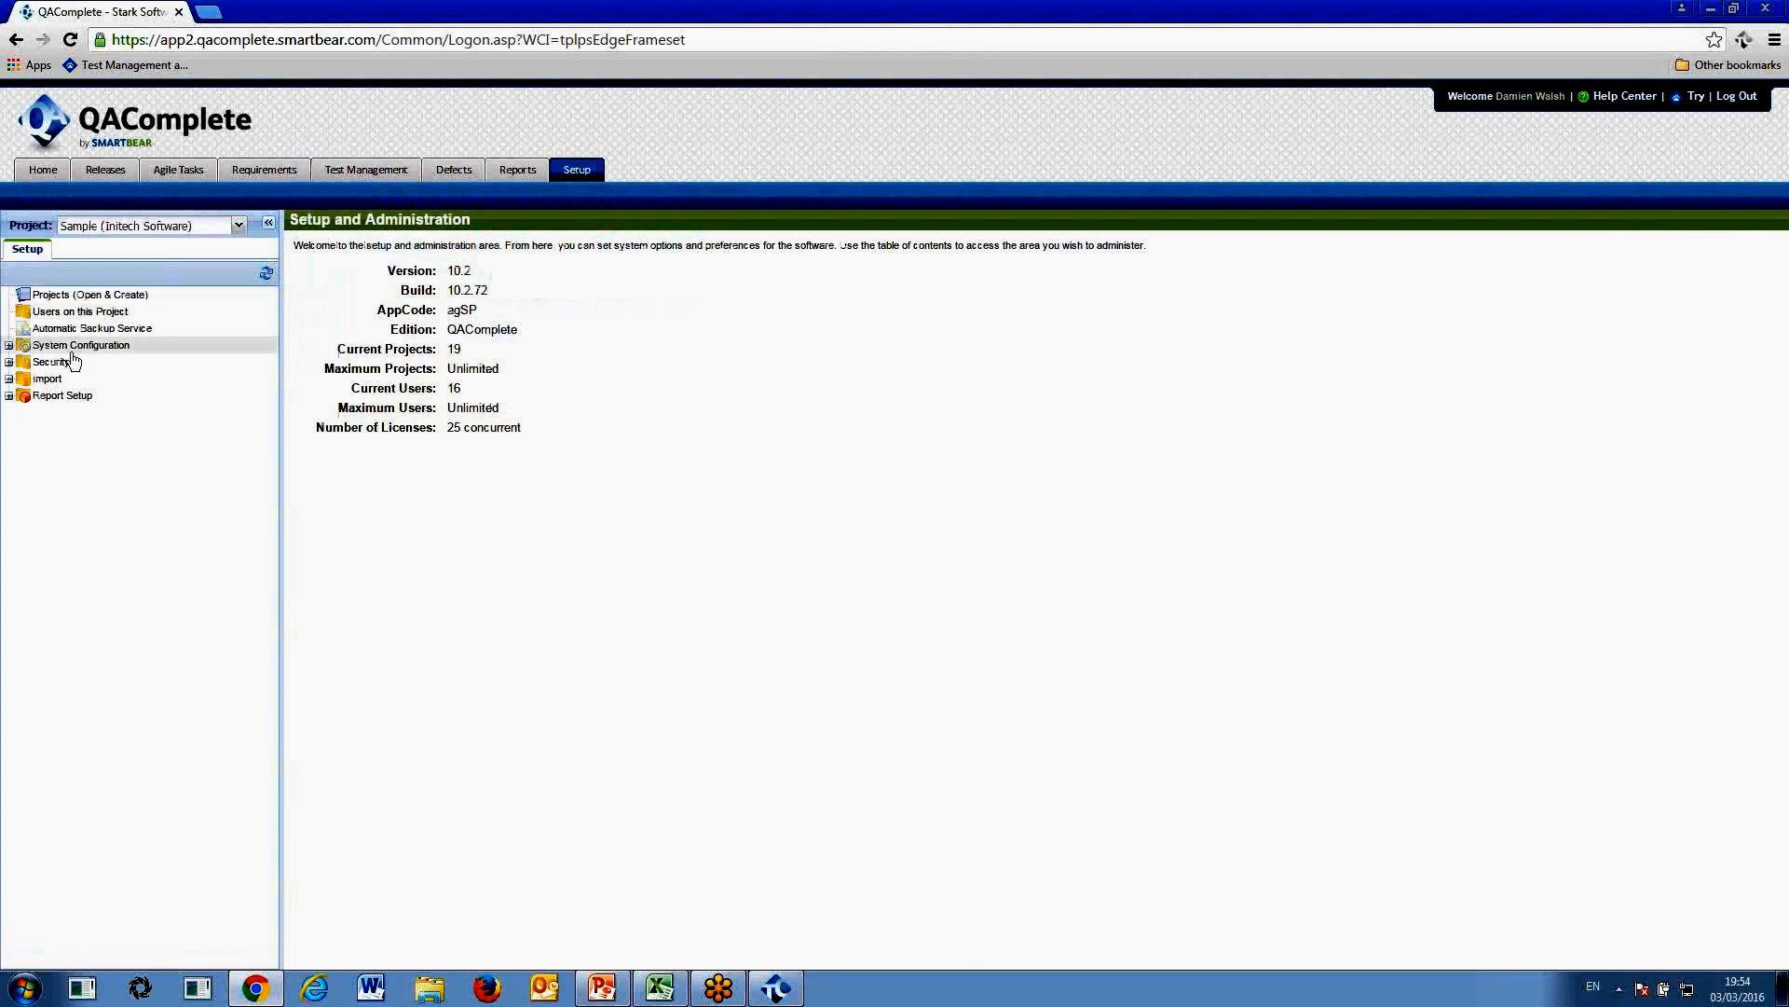
left_click(8, 345)
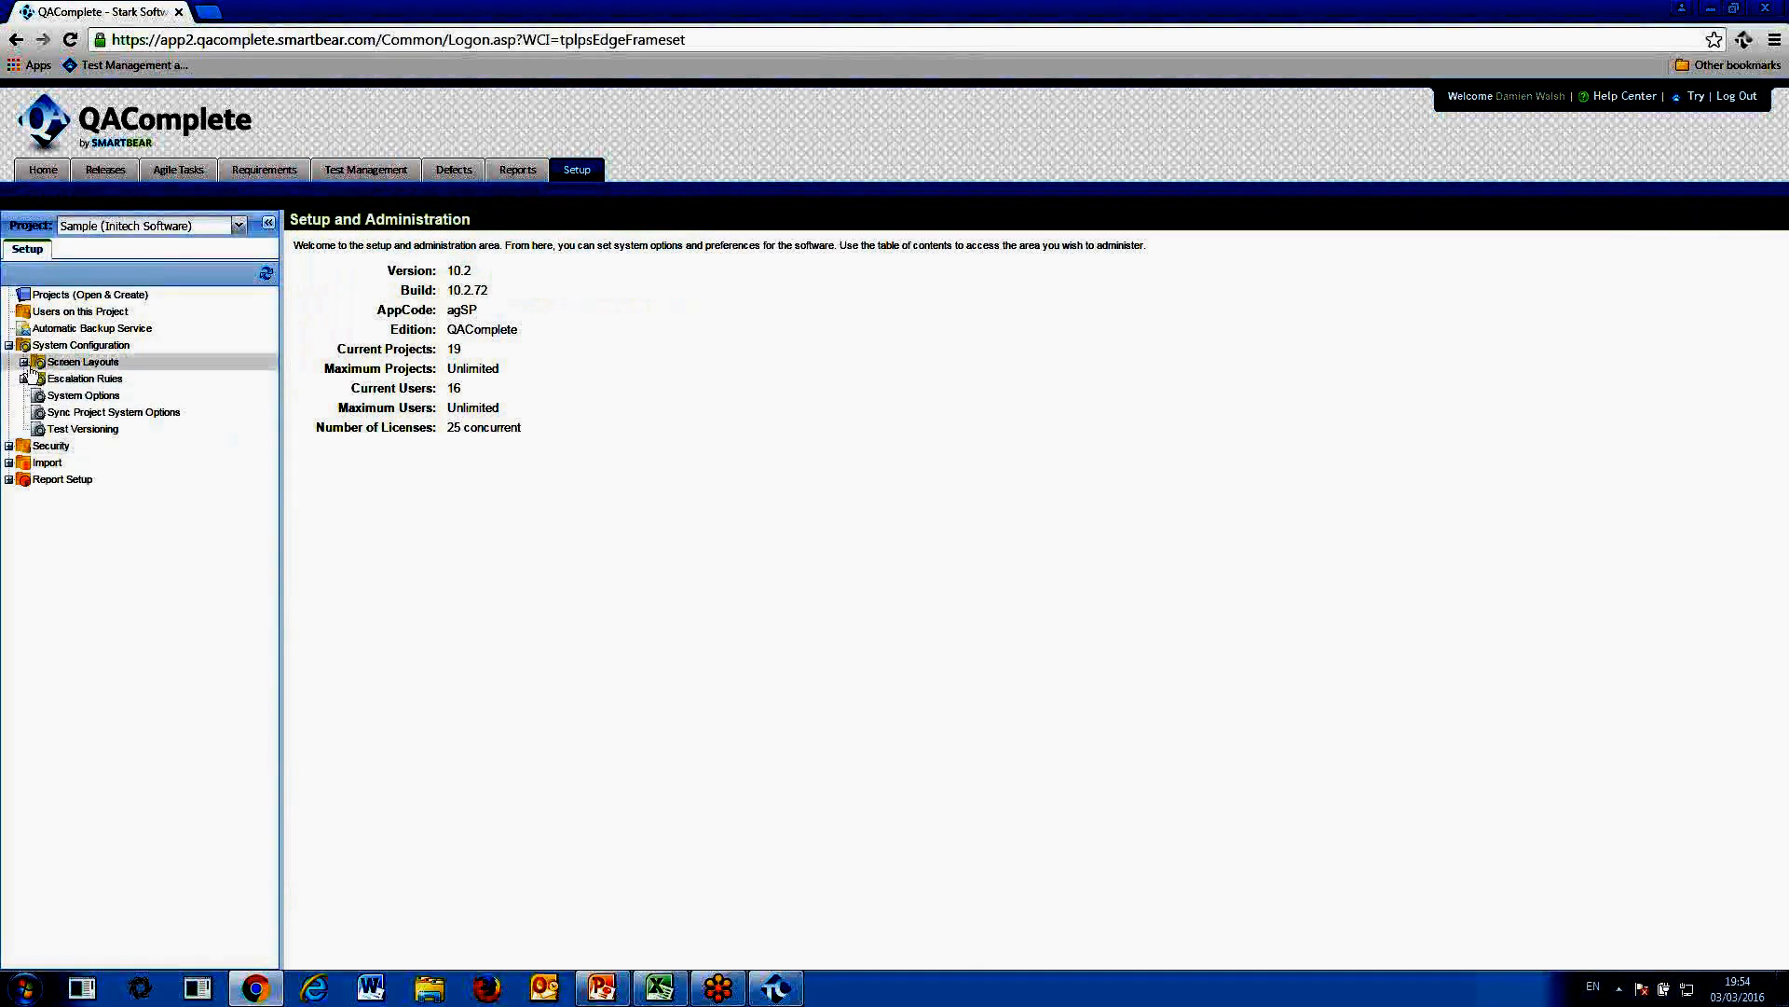
left_click(23, 361)
left_click(80, 414)
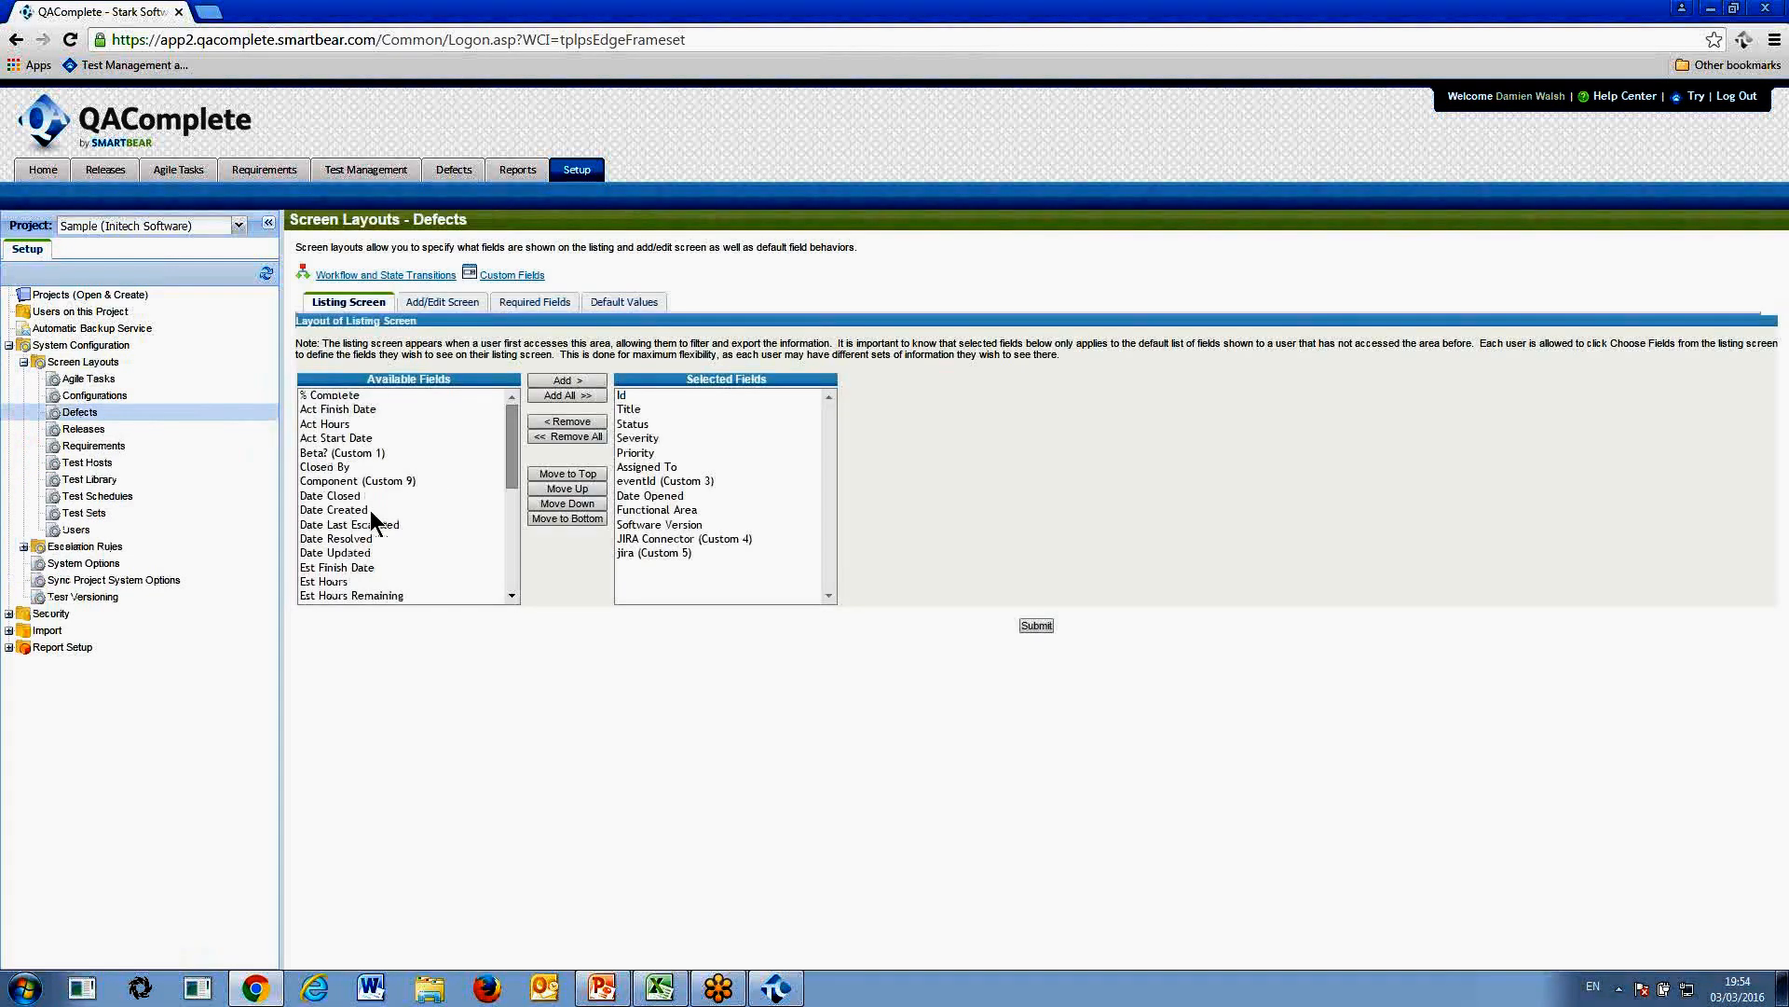
left_click(534, 302)
left_click(650, 307)
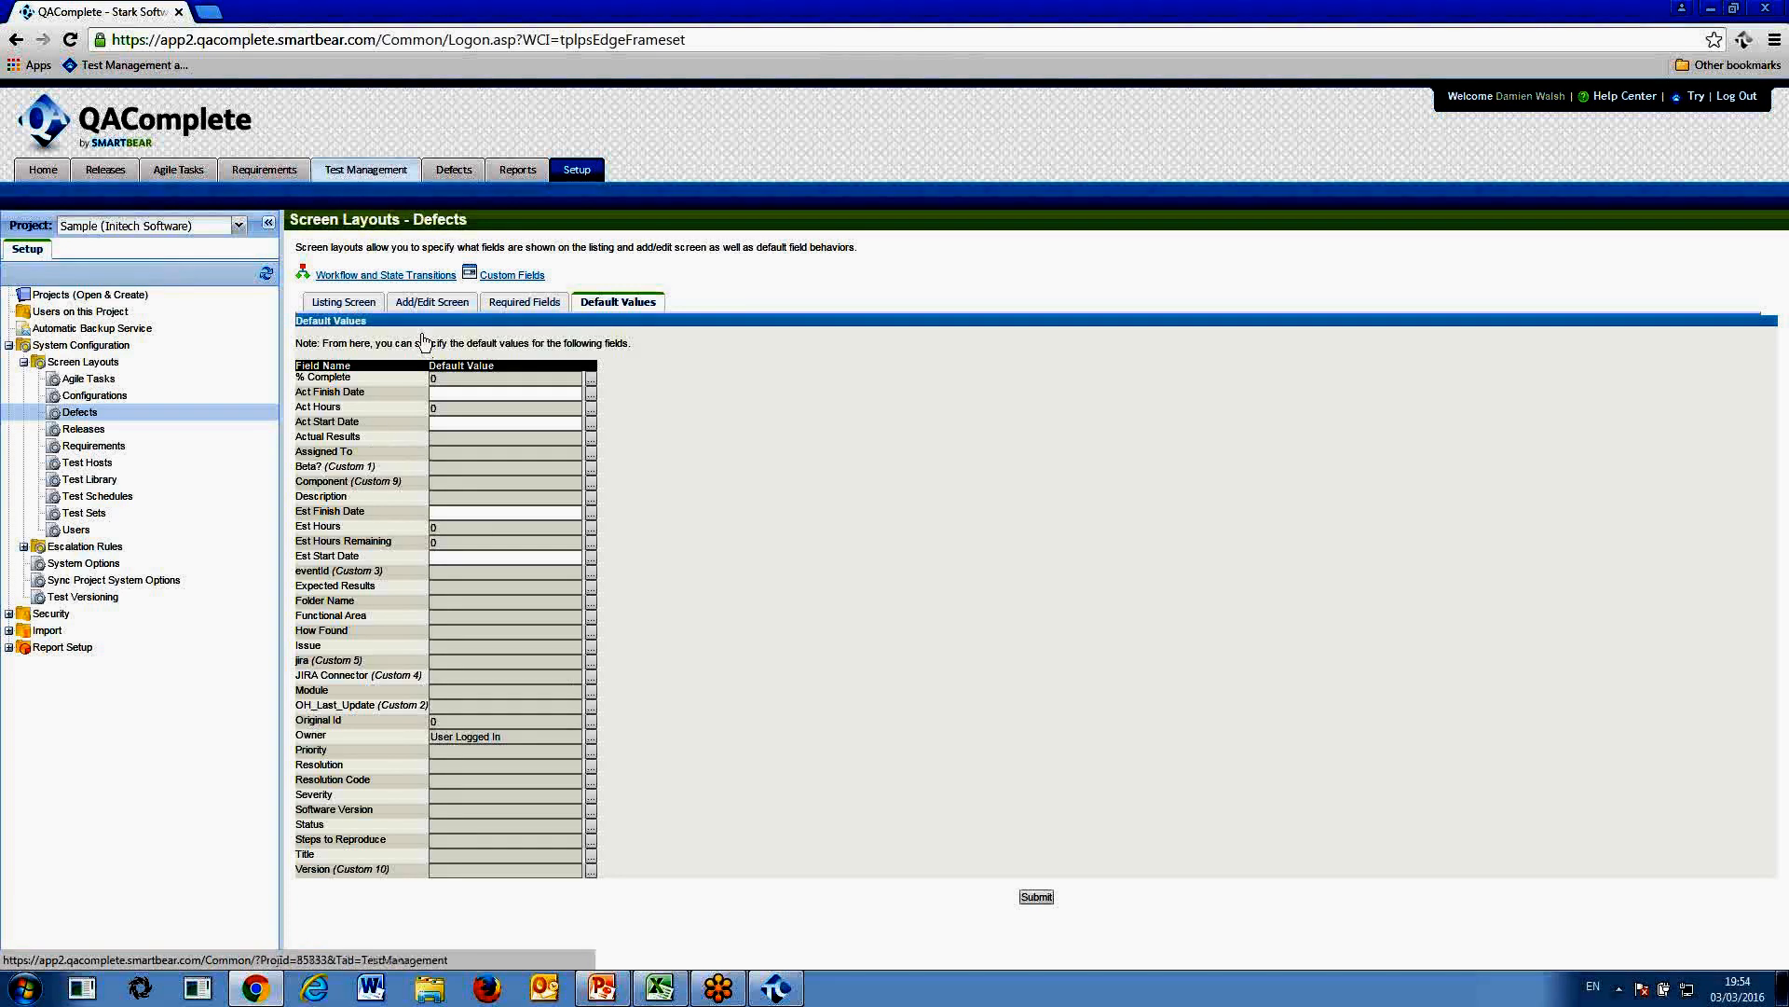
Return to Test Management, dismiss the welcome message and open the steps of the Password Security test in User Account Tests
left_click(353, 173)
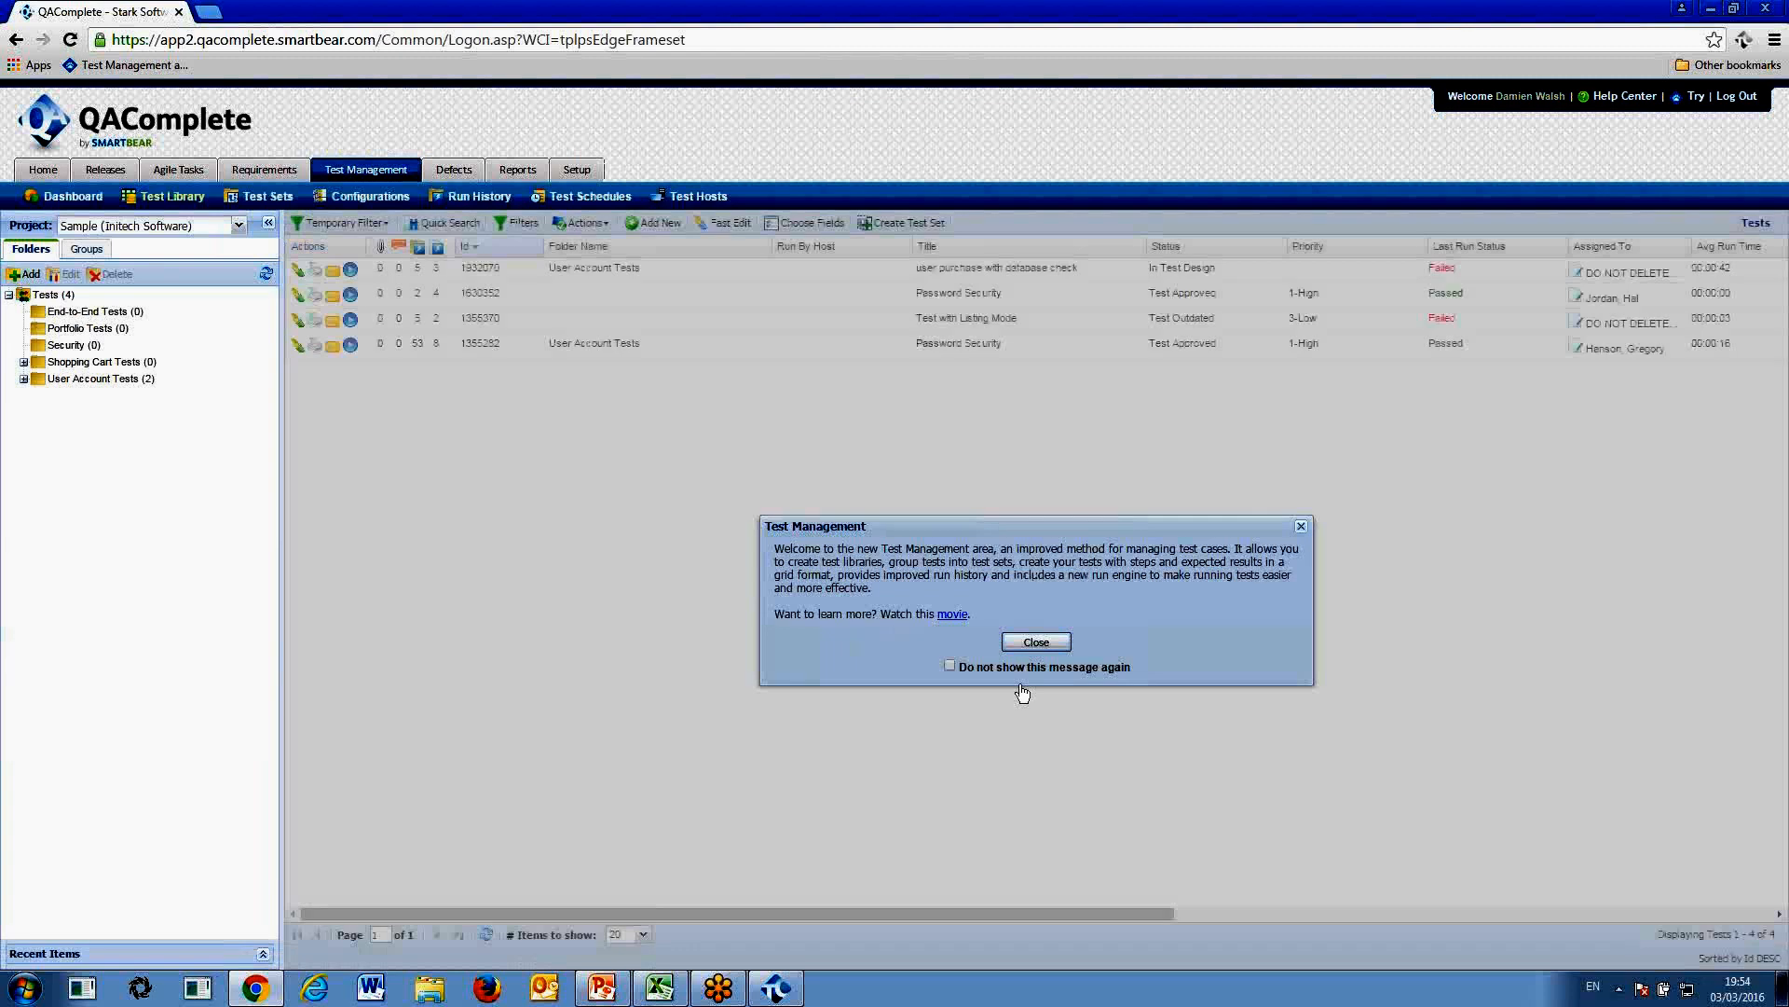
left_click(1036, 641)
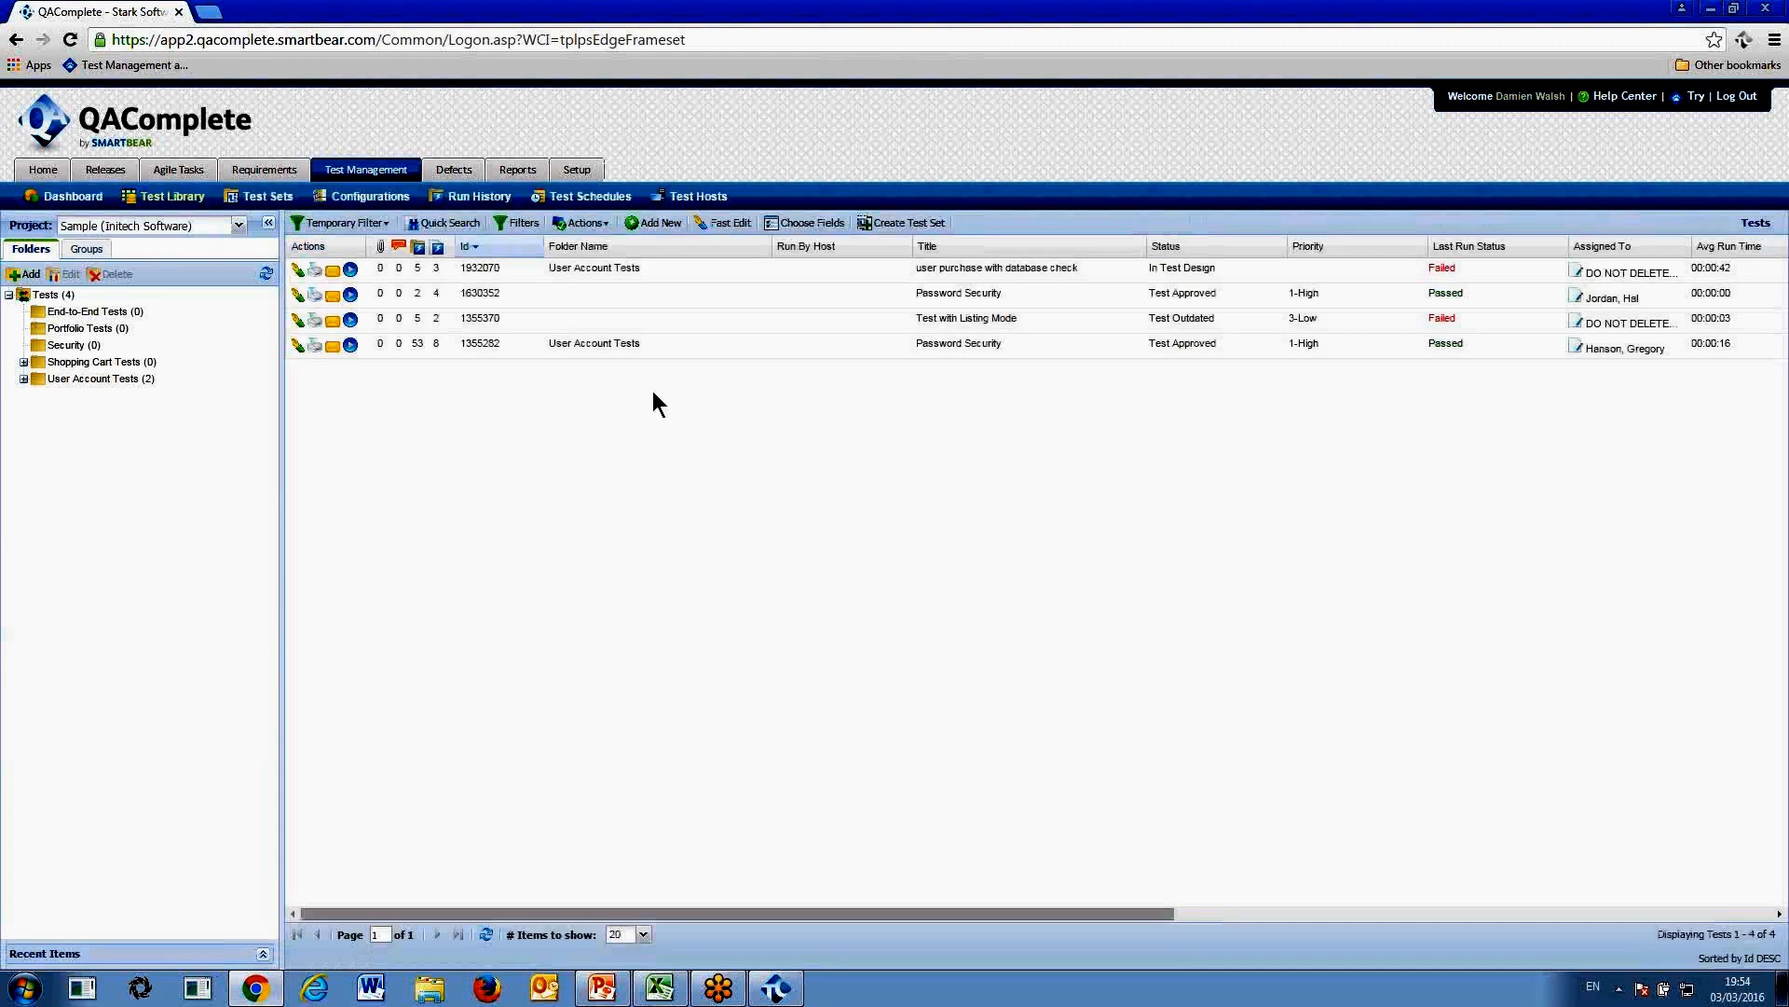
left_click(600, 338)
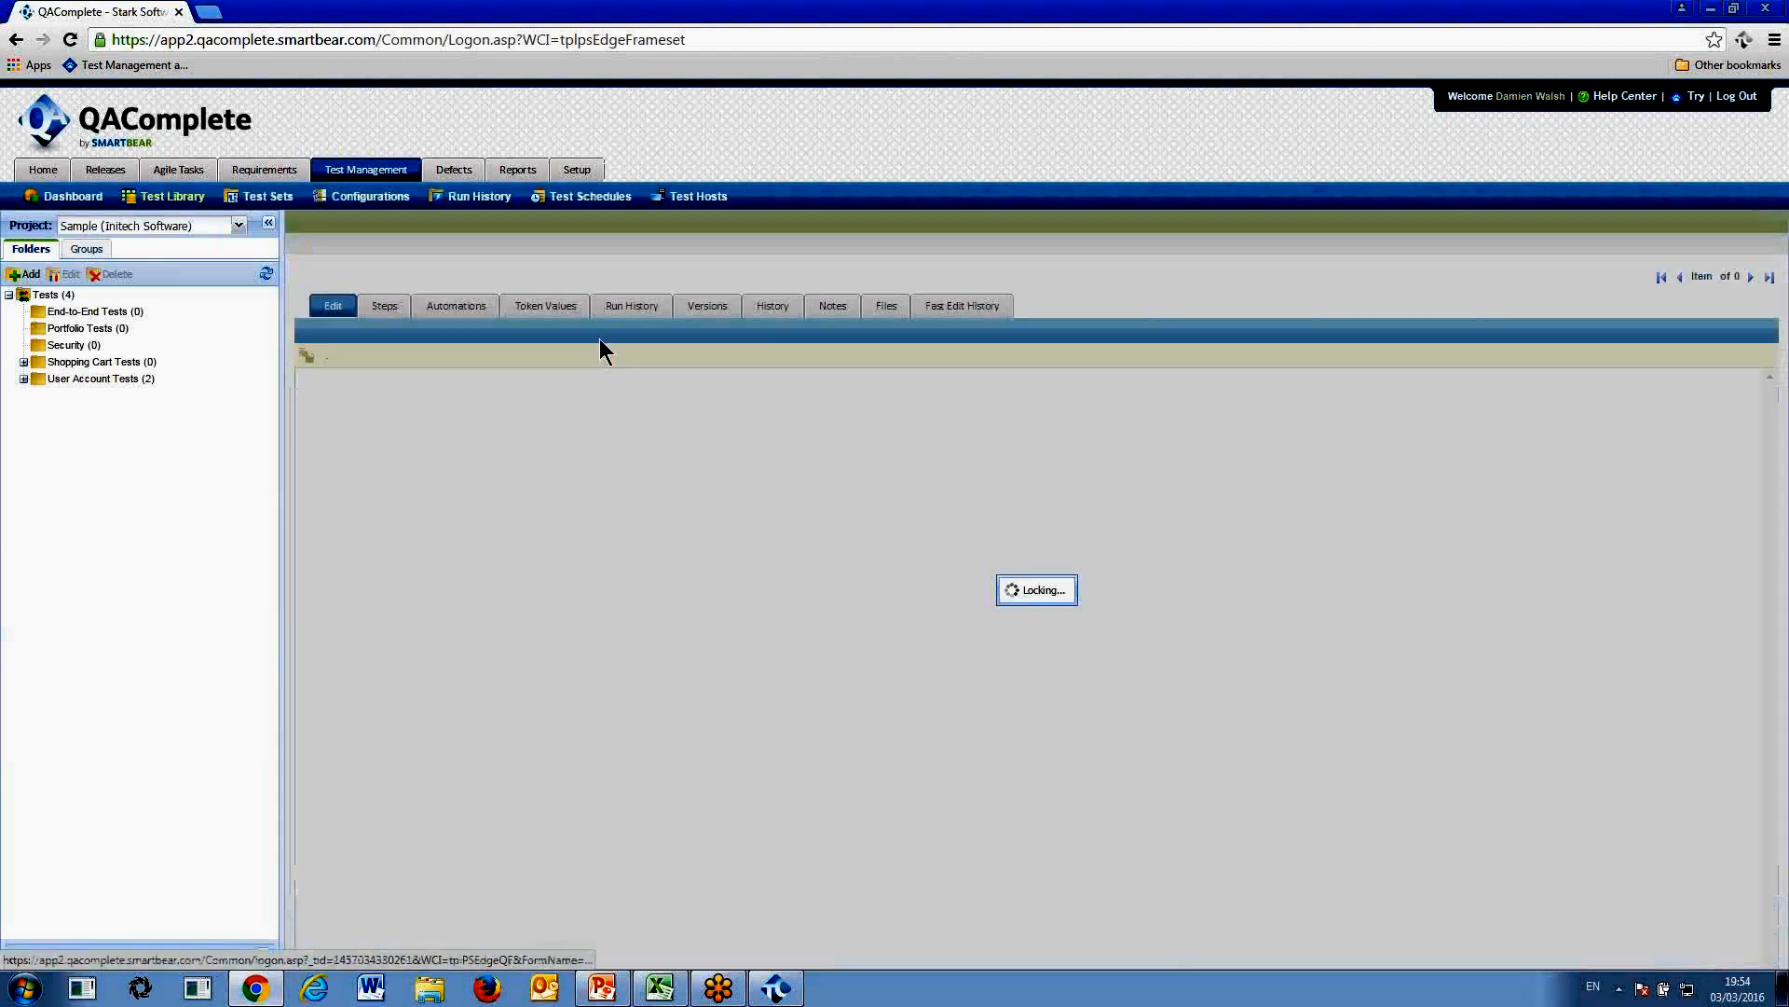
left_click(391, 308)
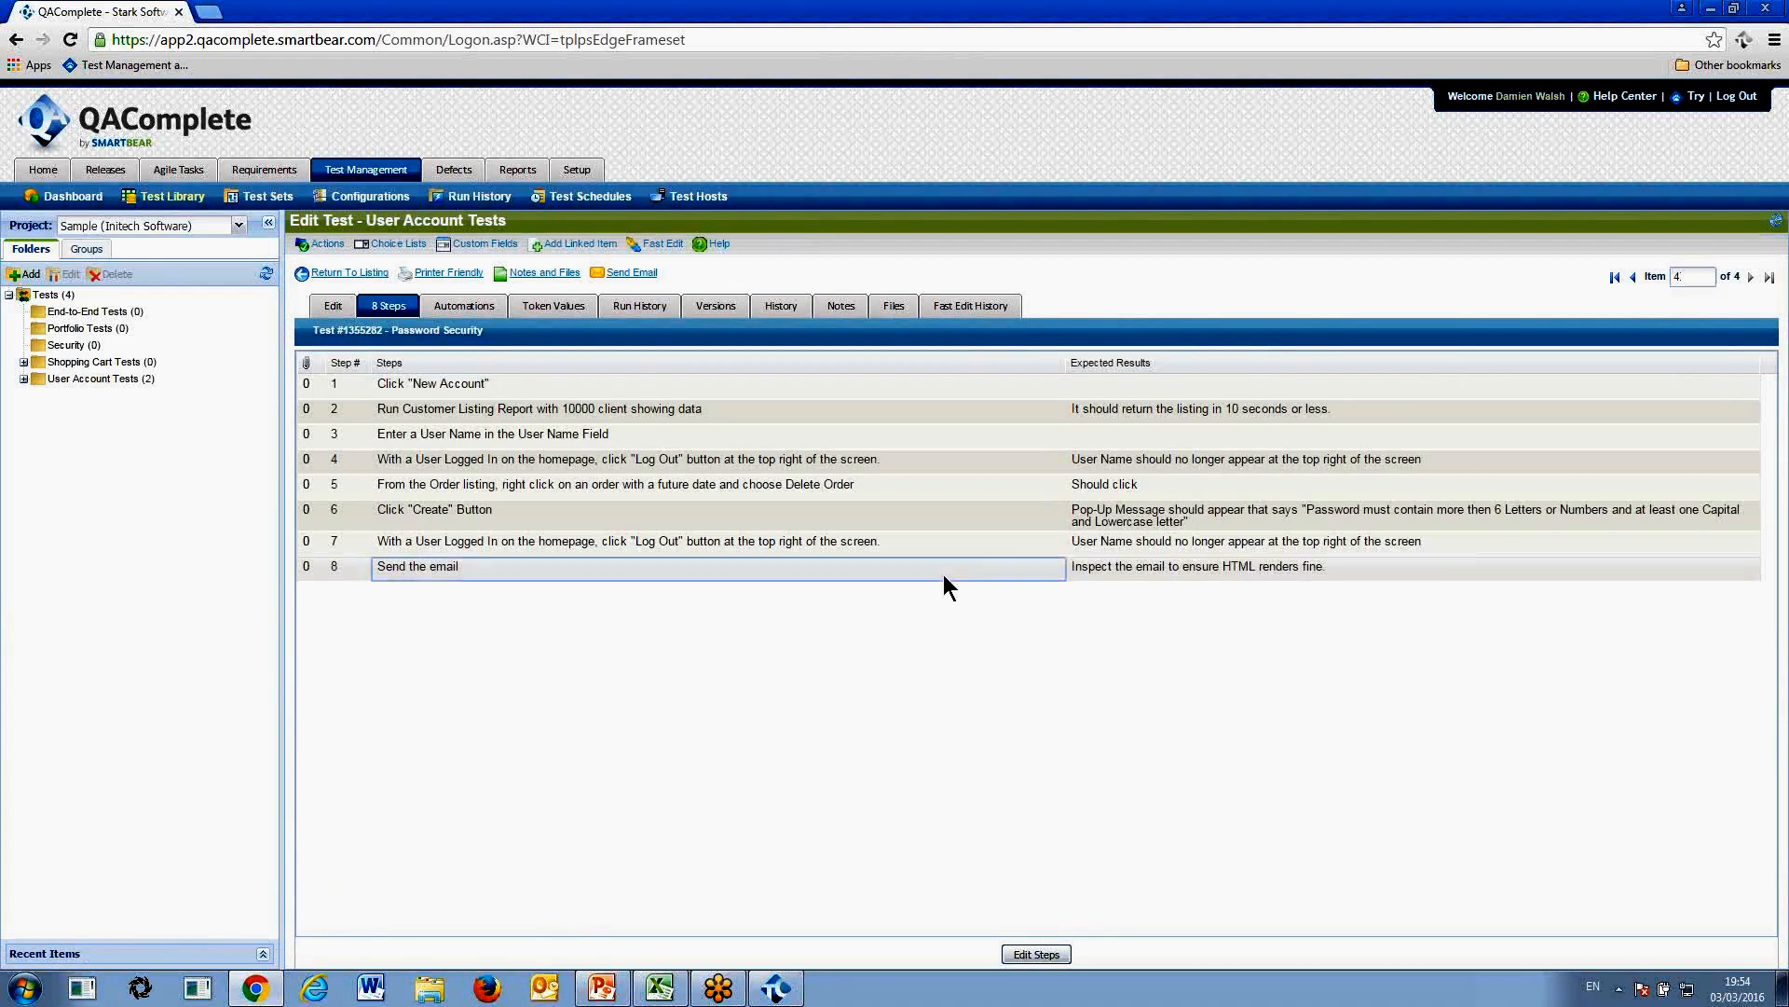
Edit the test's steps and add a ninth step with the text "fff"
left_click(1037, 954)
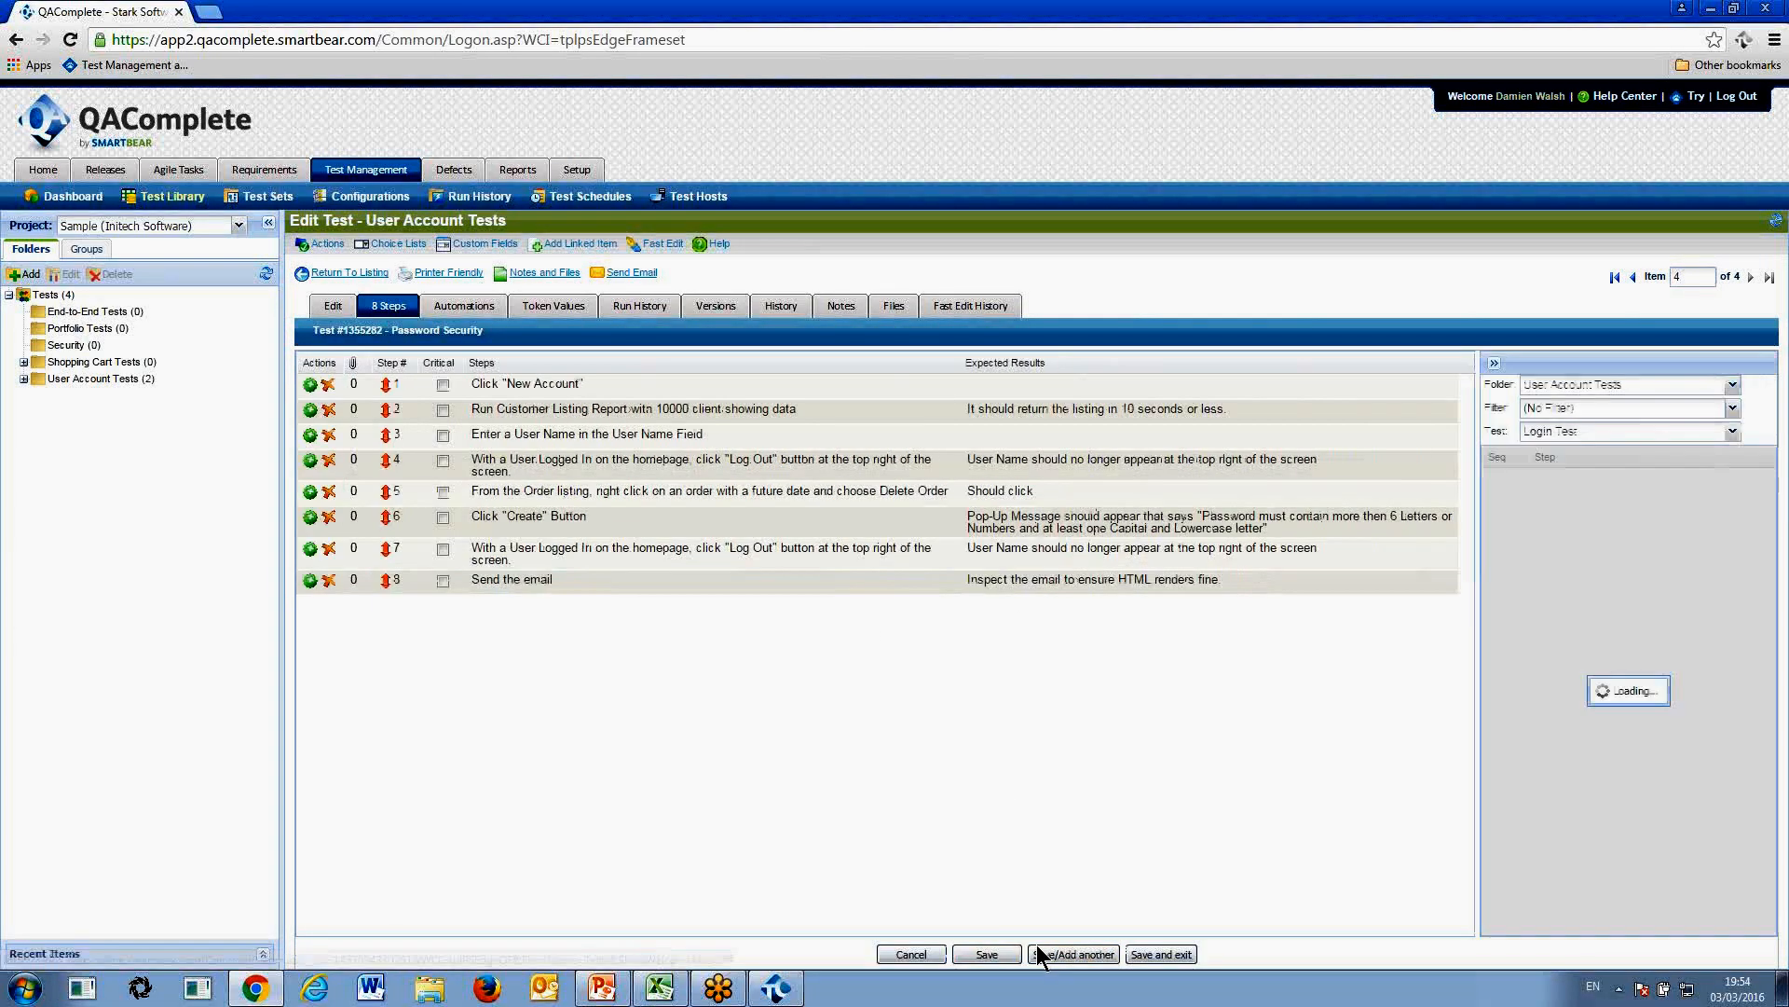
left_click(1007, 590)
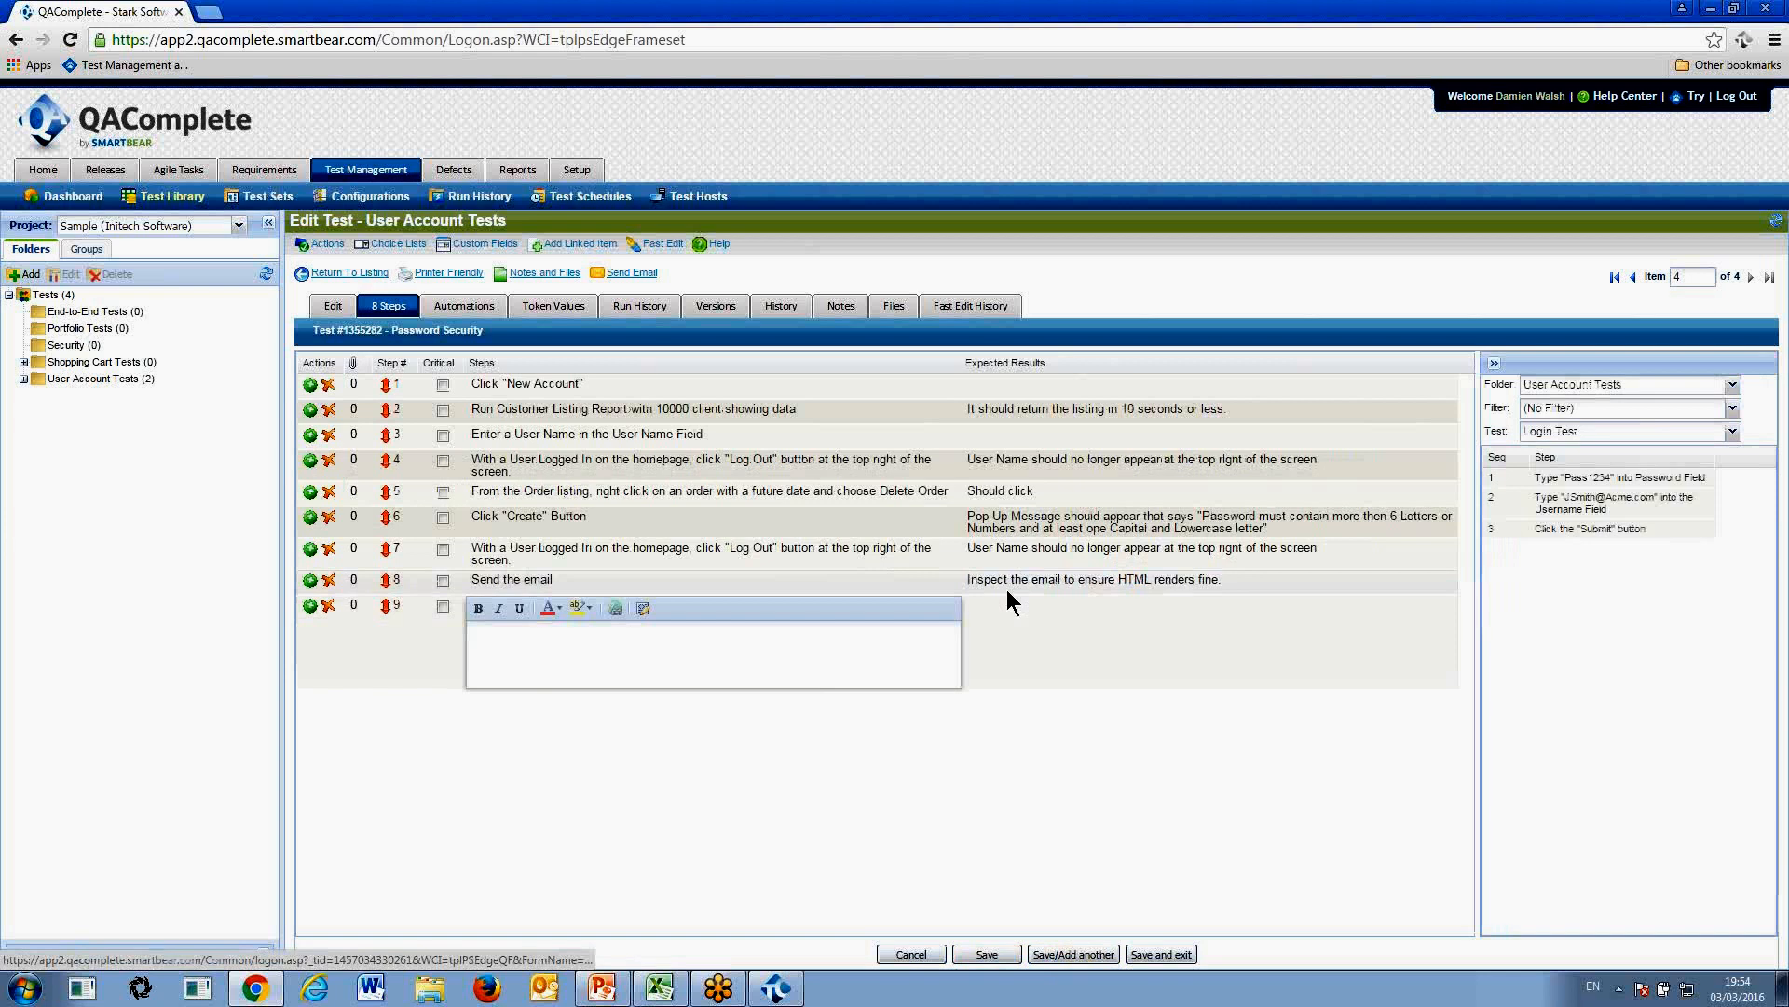
left_click(817, 680)
type("fff")
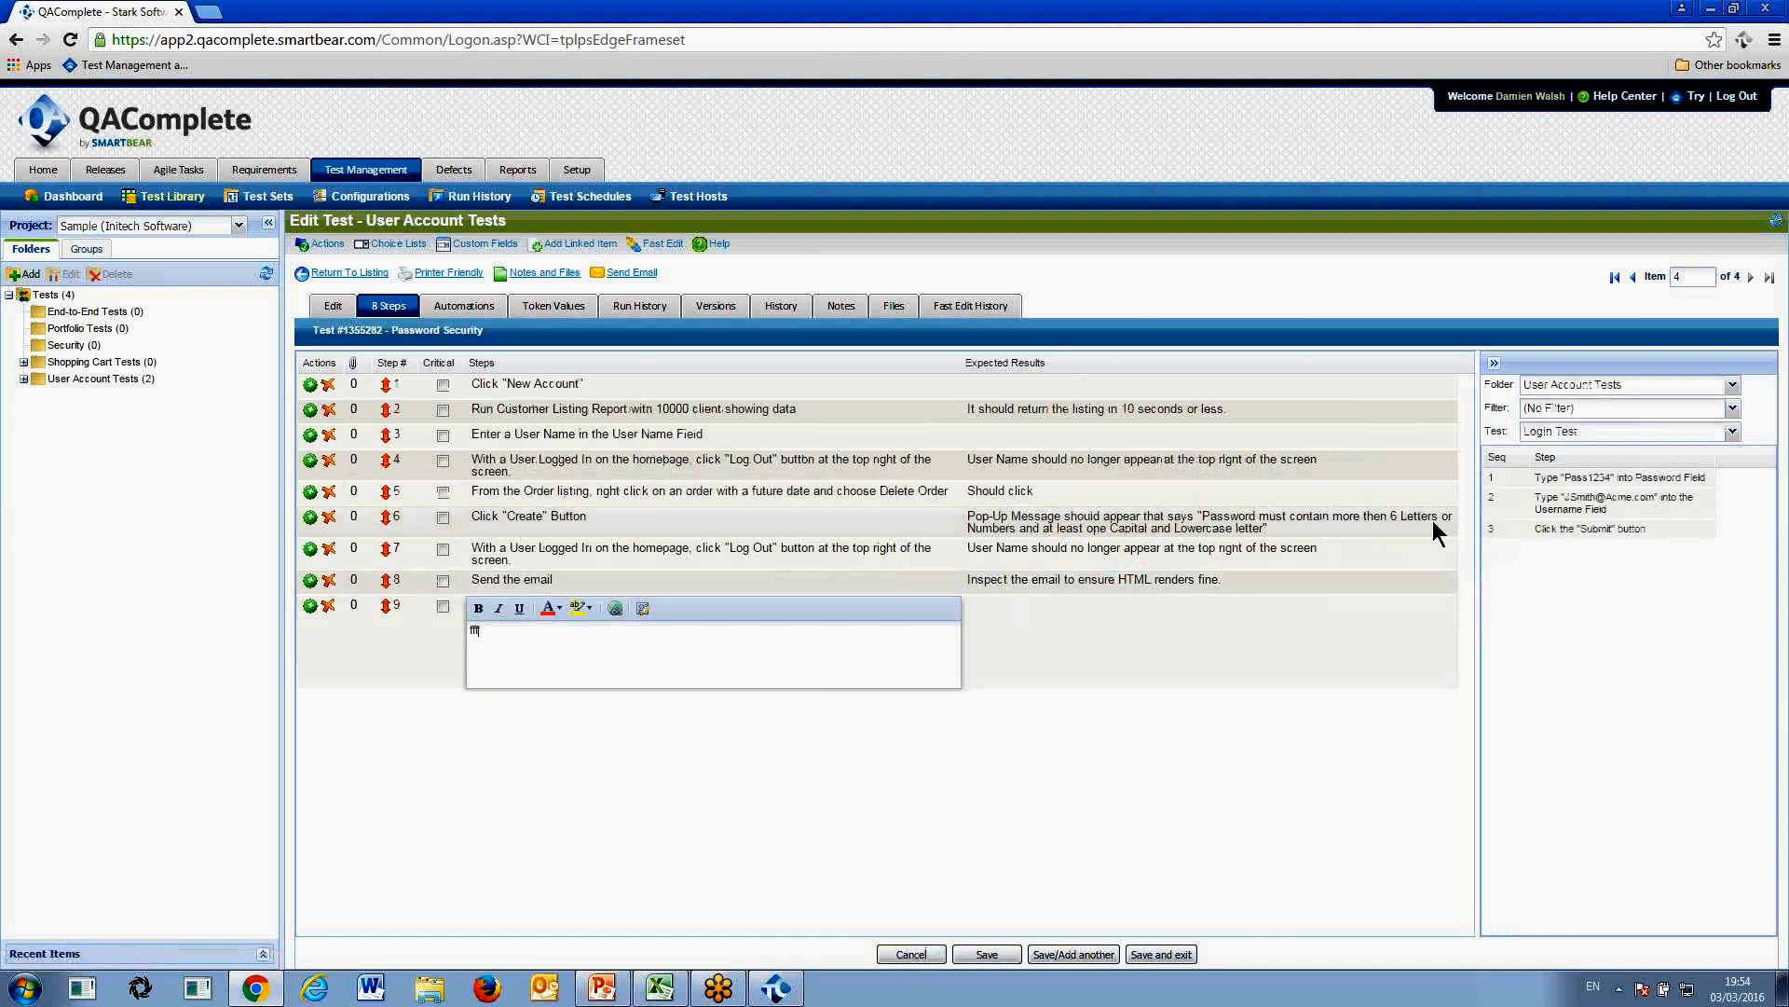
left_click(1733, 389)
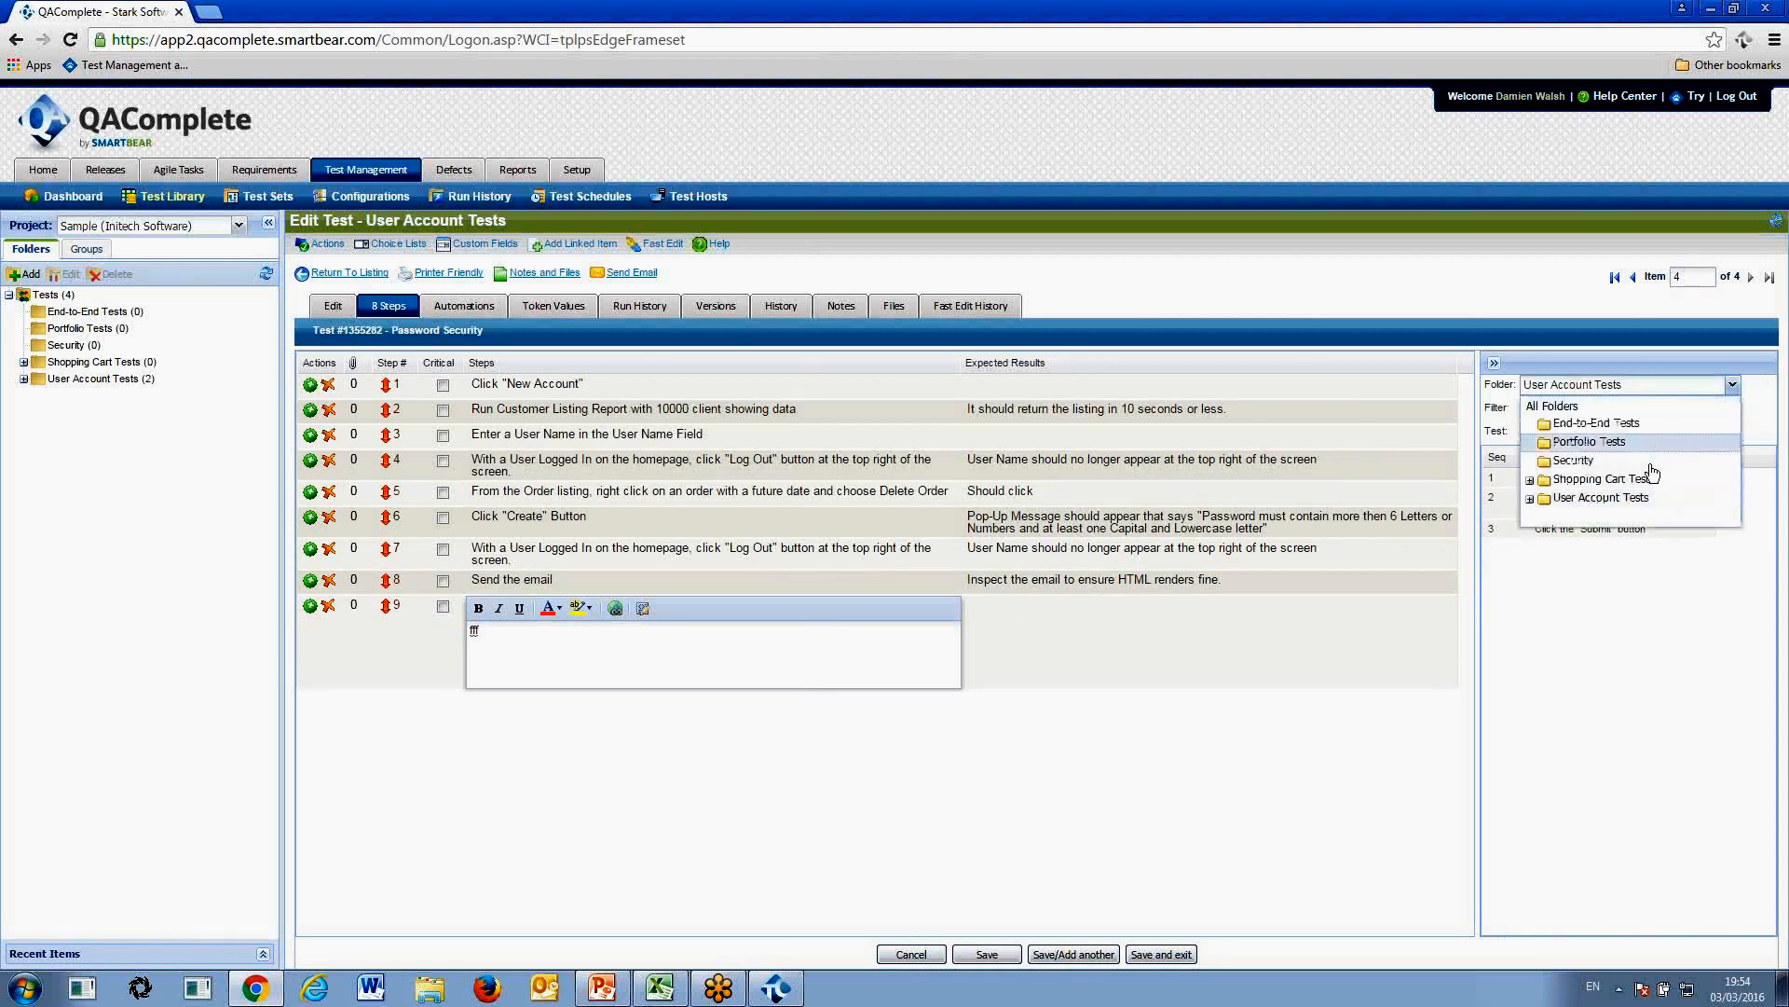
left_click(1648, 462)
left_click(1733, 434)
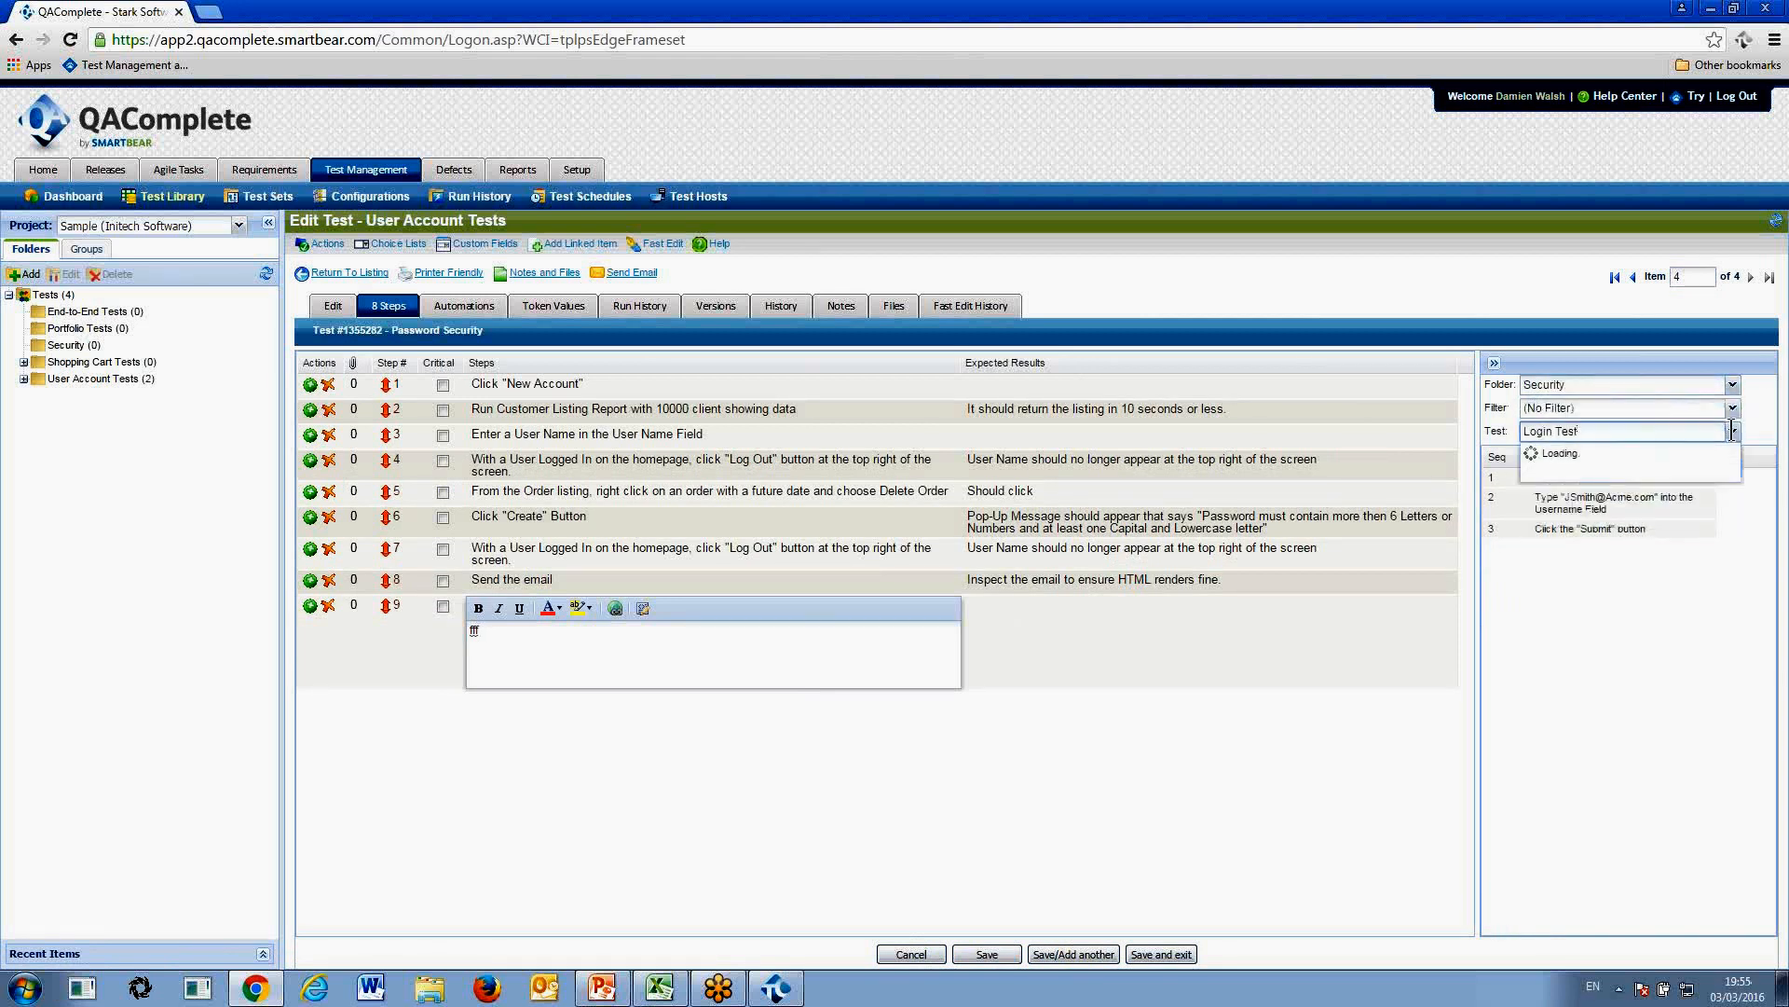
left_click(1708, 453)
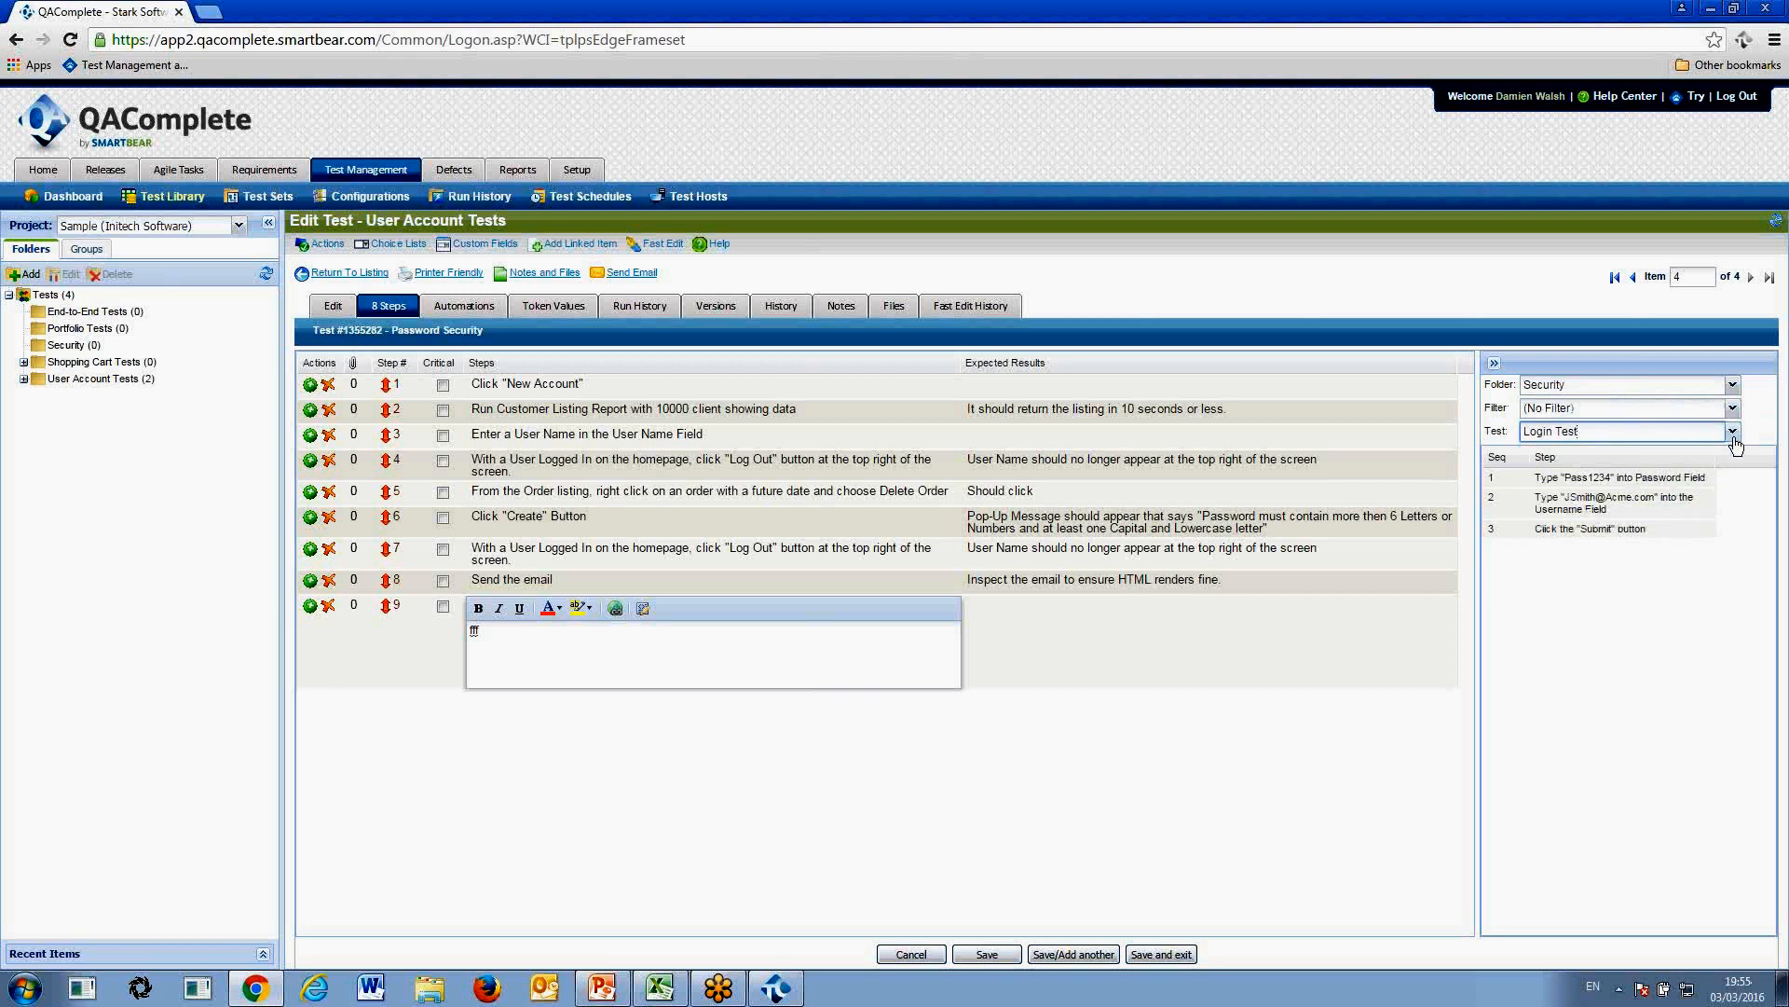
Reuse the "I hit checkout button" step from the Checkout Procedure test in Shopping Cart Tests as the tenth step
left_click(1731, 384)
left_click(1621, 480)
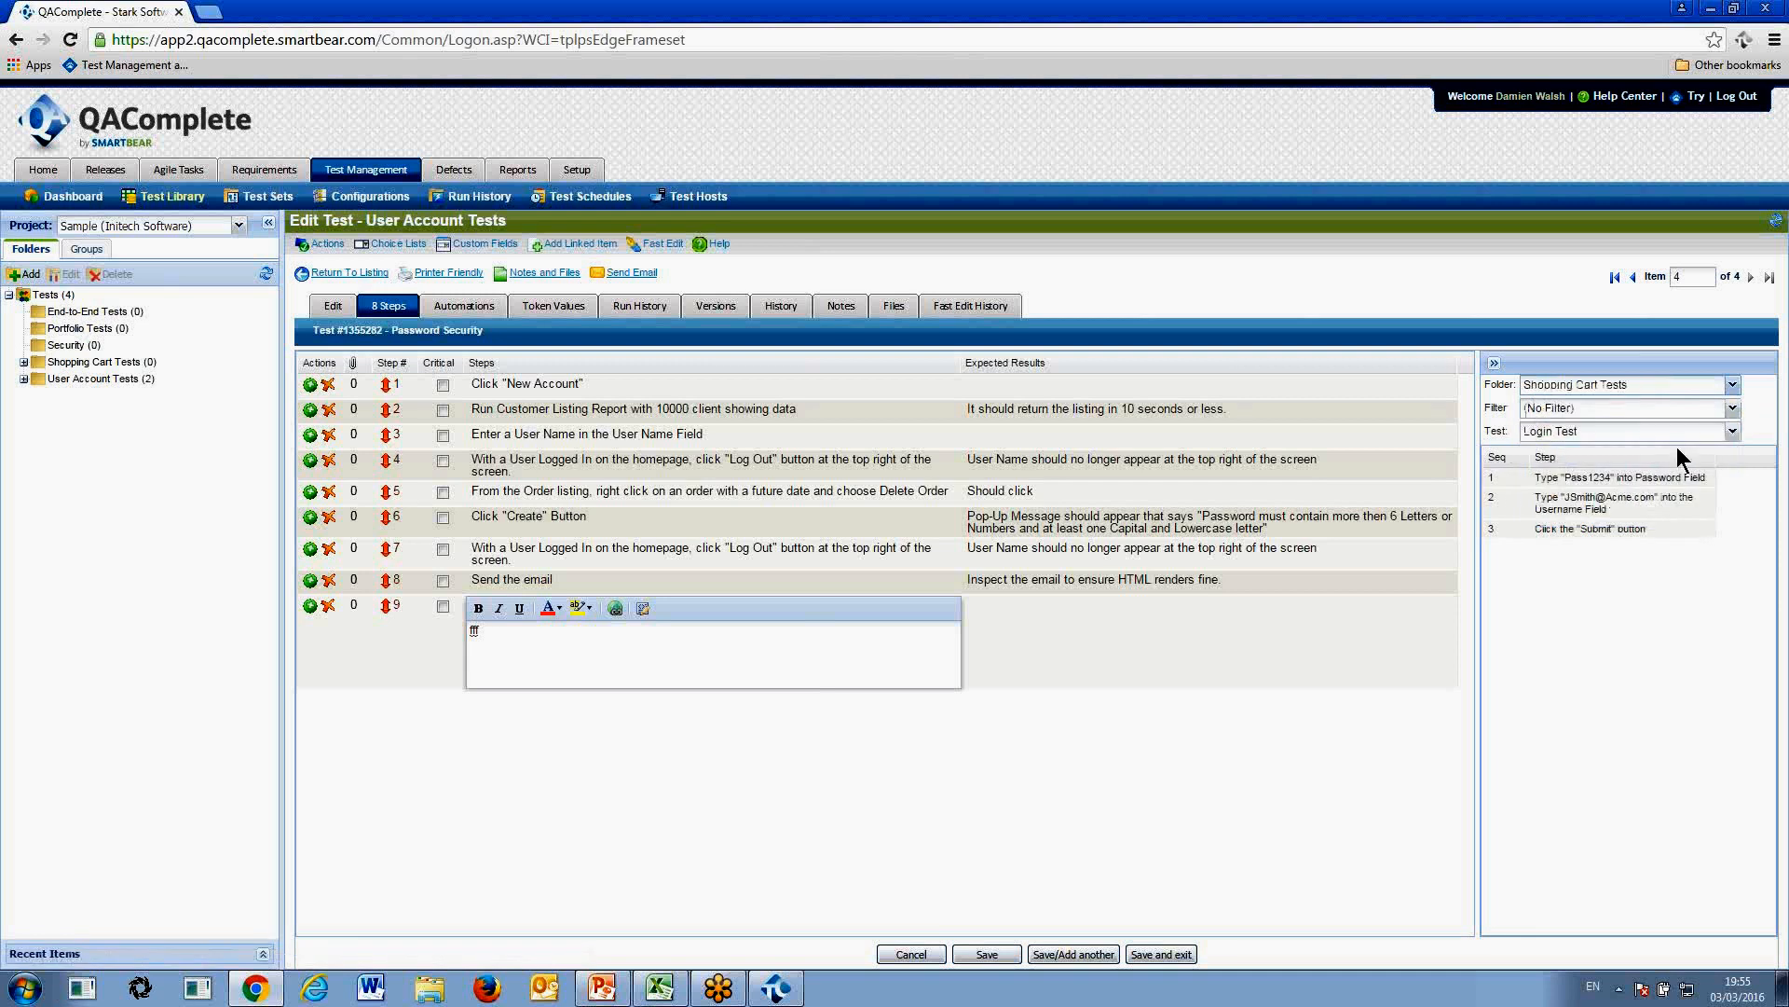
left_click(1731, 432)
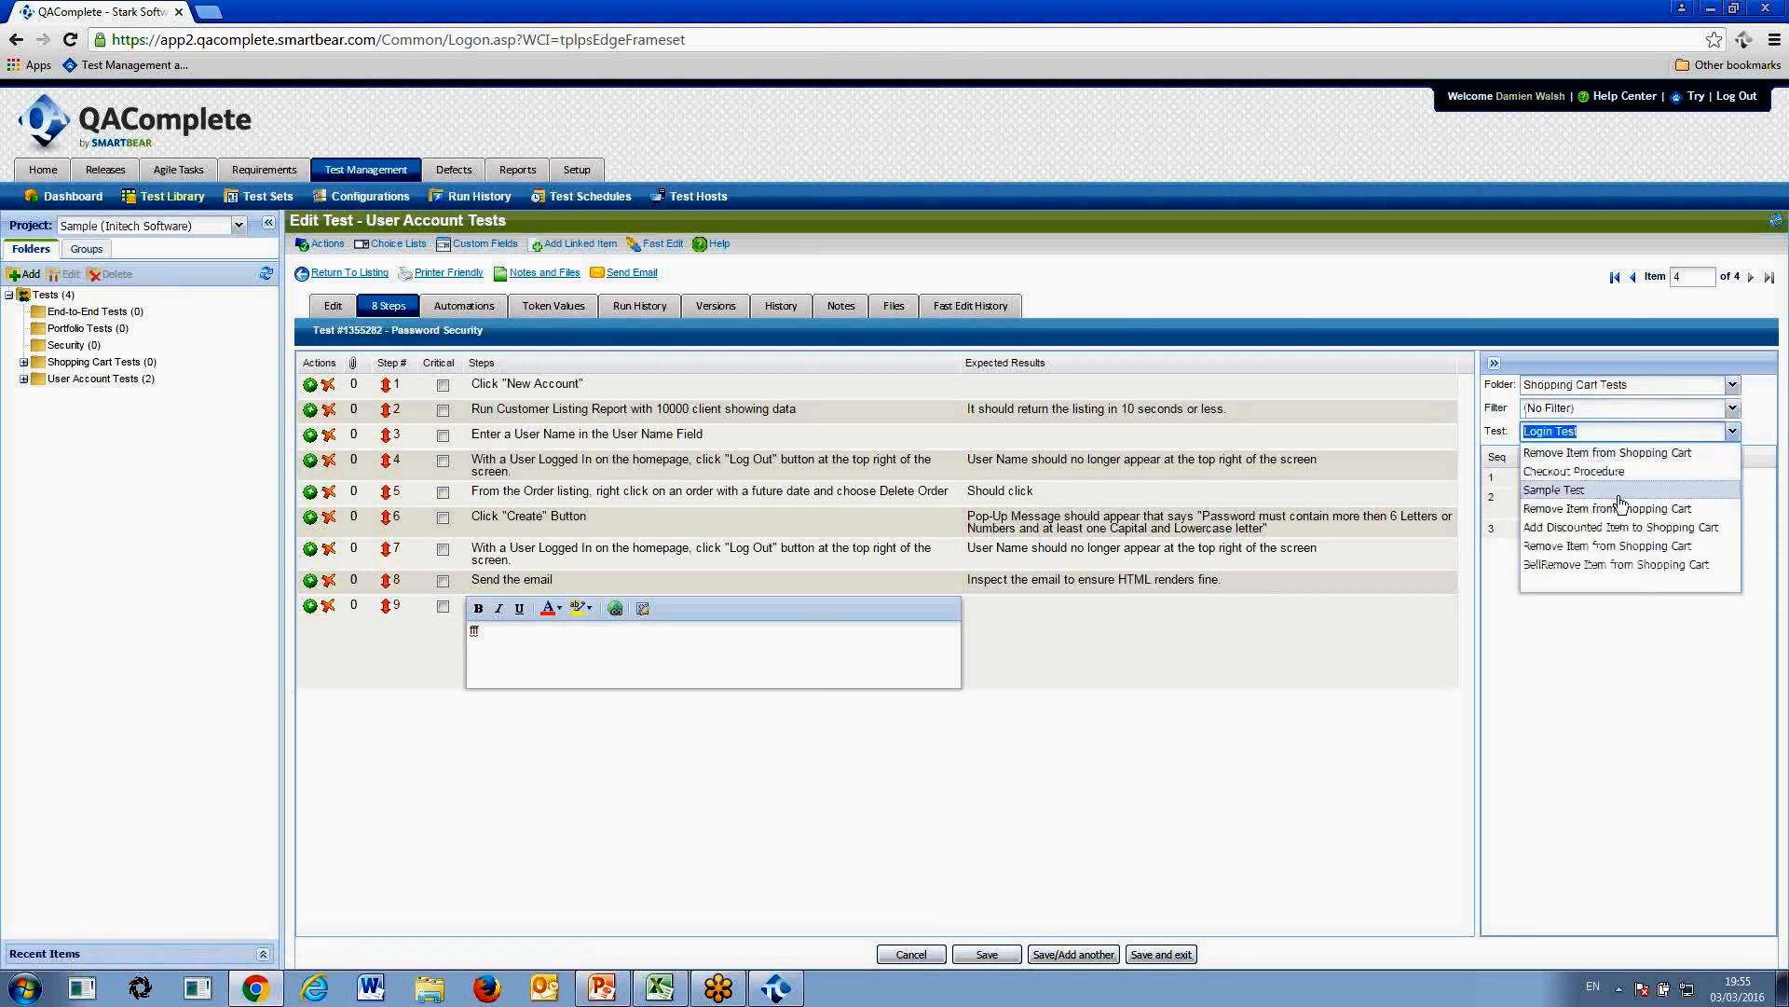
left_click(1603, 472)
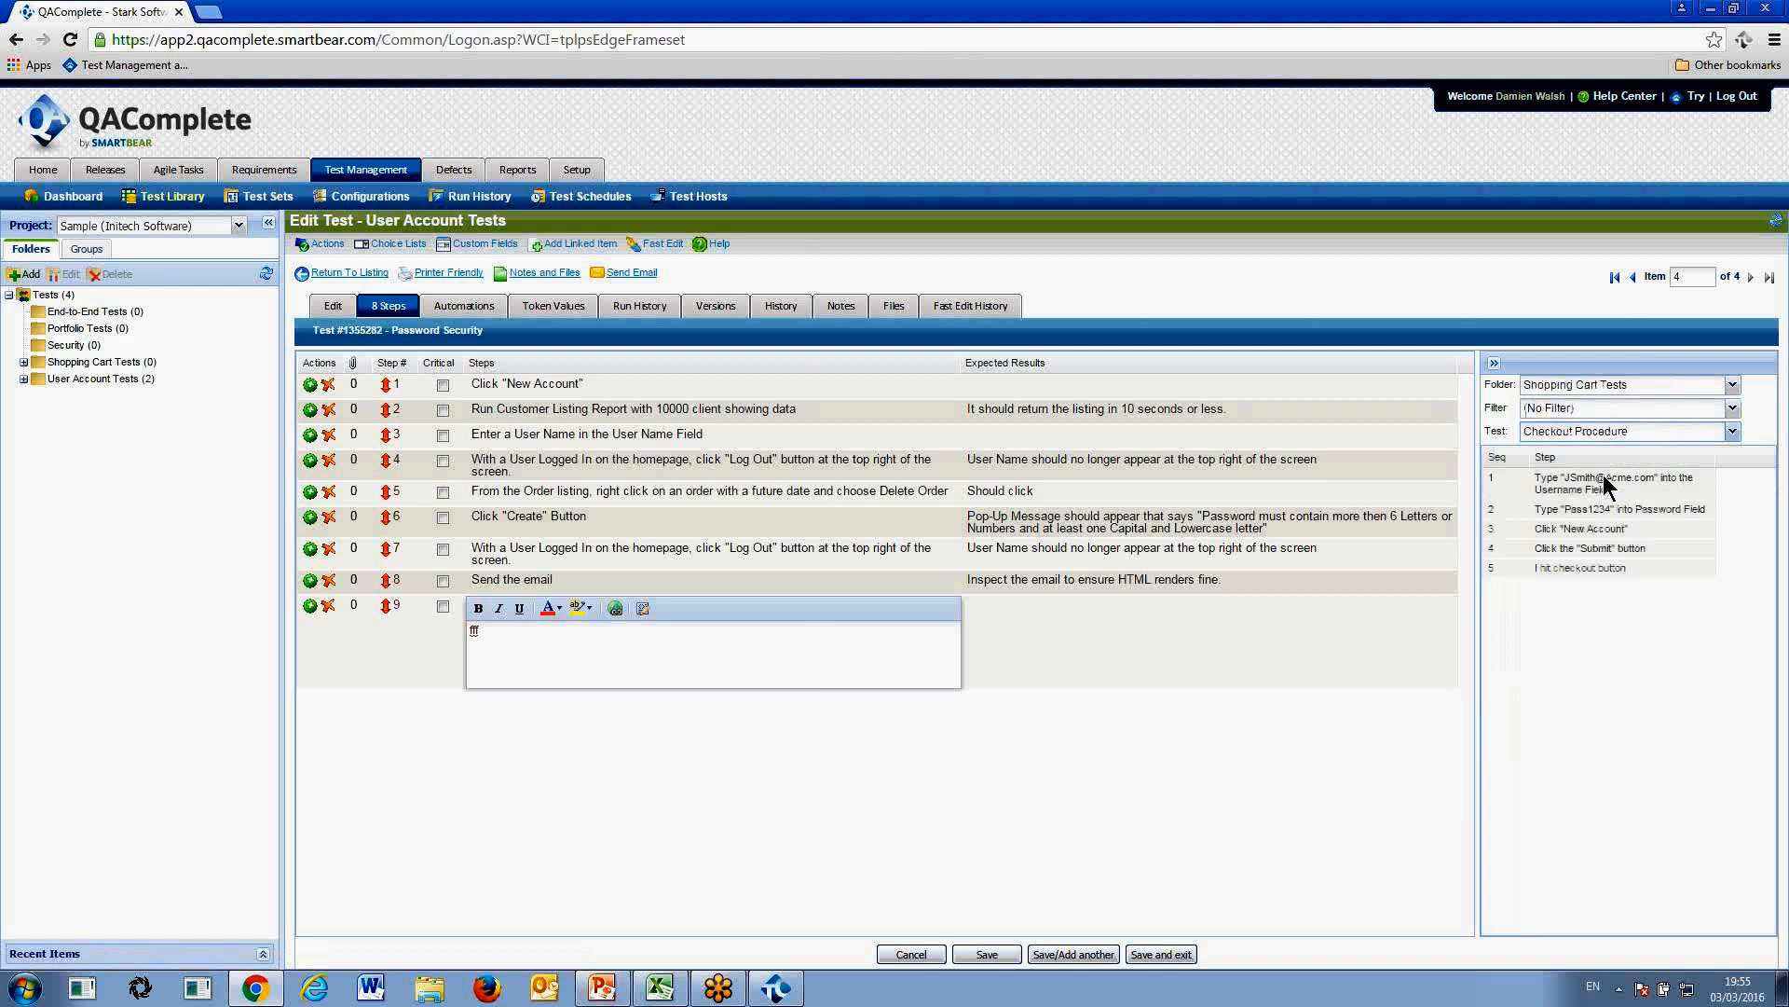
left_click_drag(1590, 566, 1101, 633)
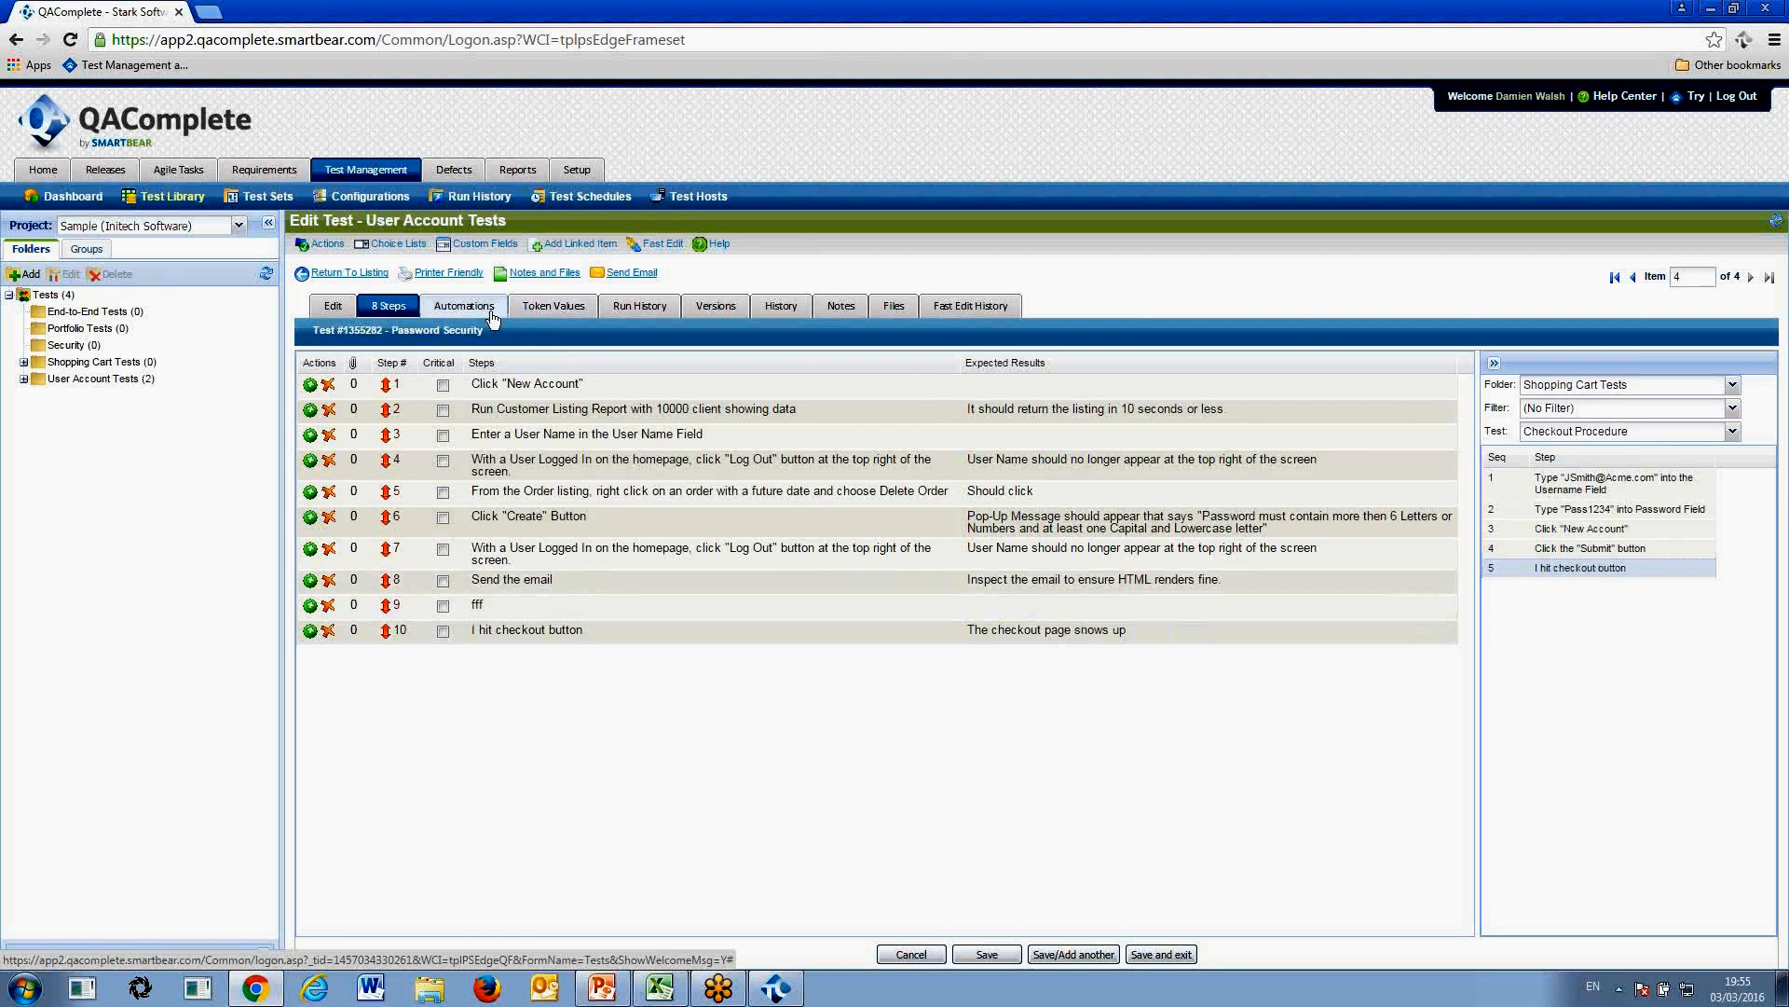
Leave the step editor and review the test's Token Values and Run History
left_click(546, 308)
left_click(1046, 615)
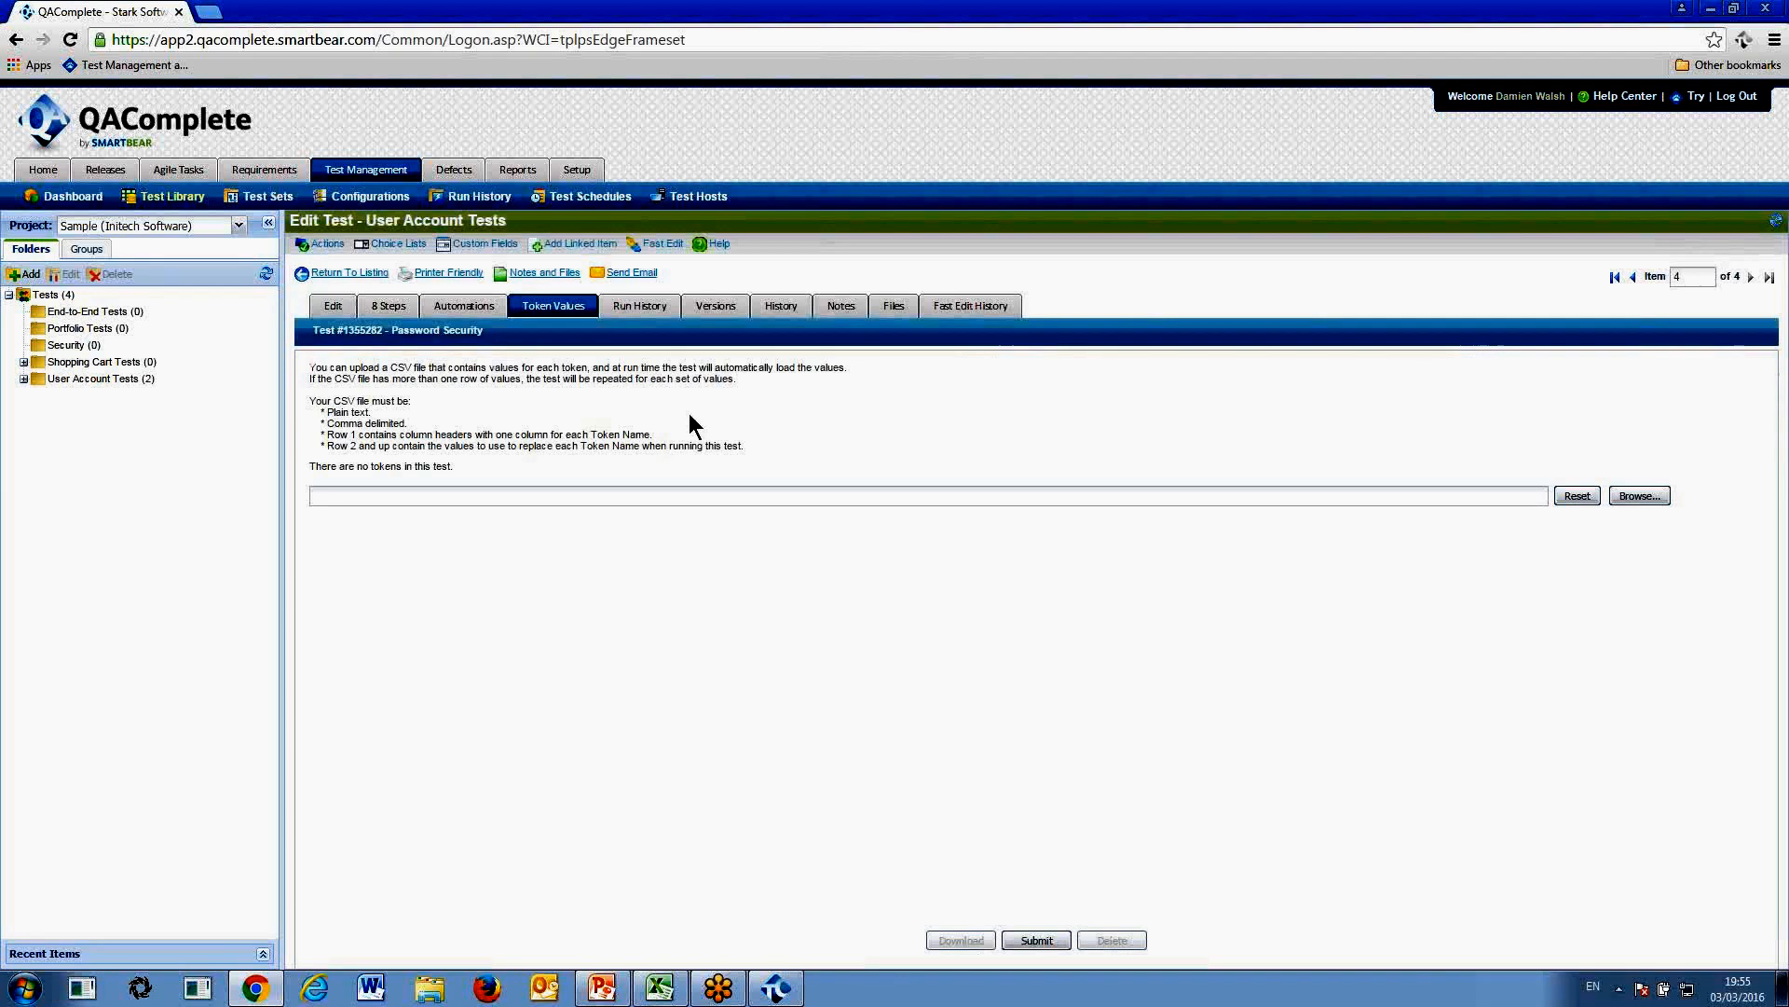
left_click(643, 311)
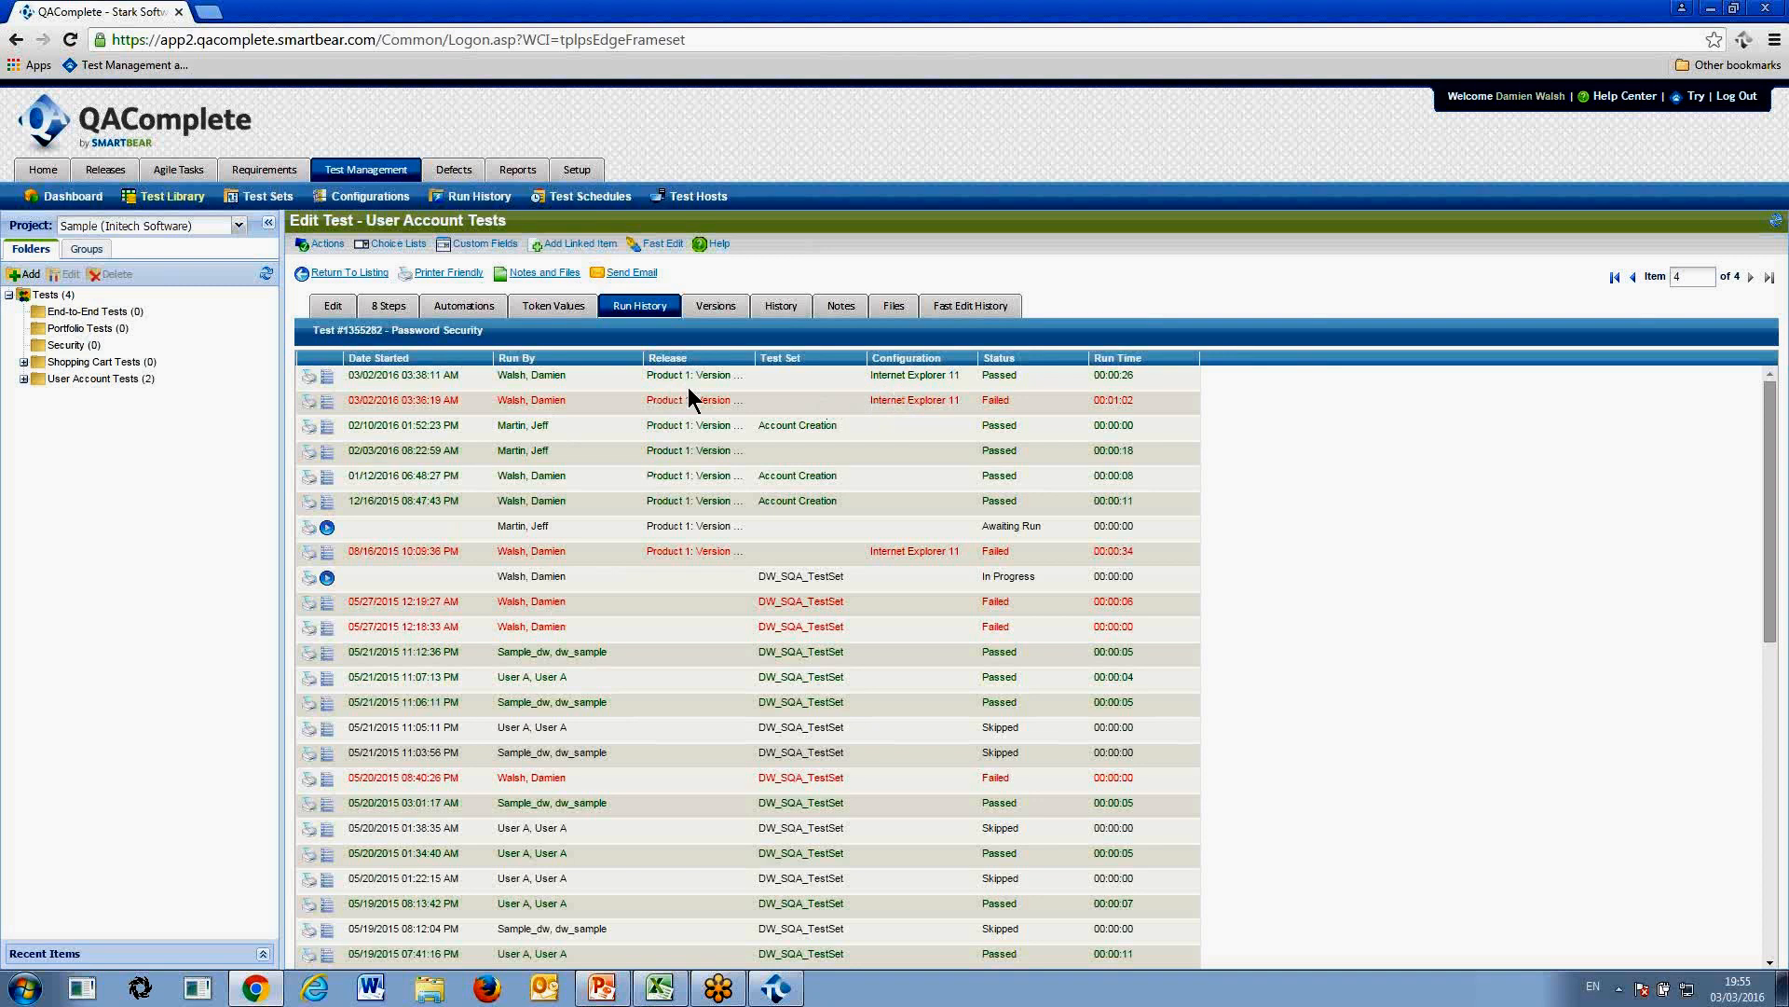
Examine the details of the most recent passed run, close them, and review the test's Versions and History
left_click(328, 380)
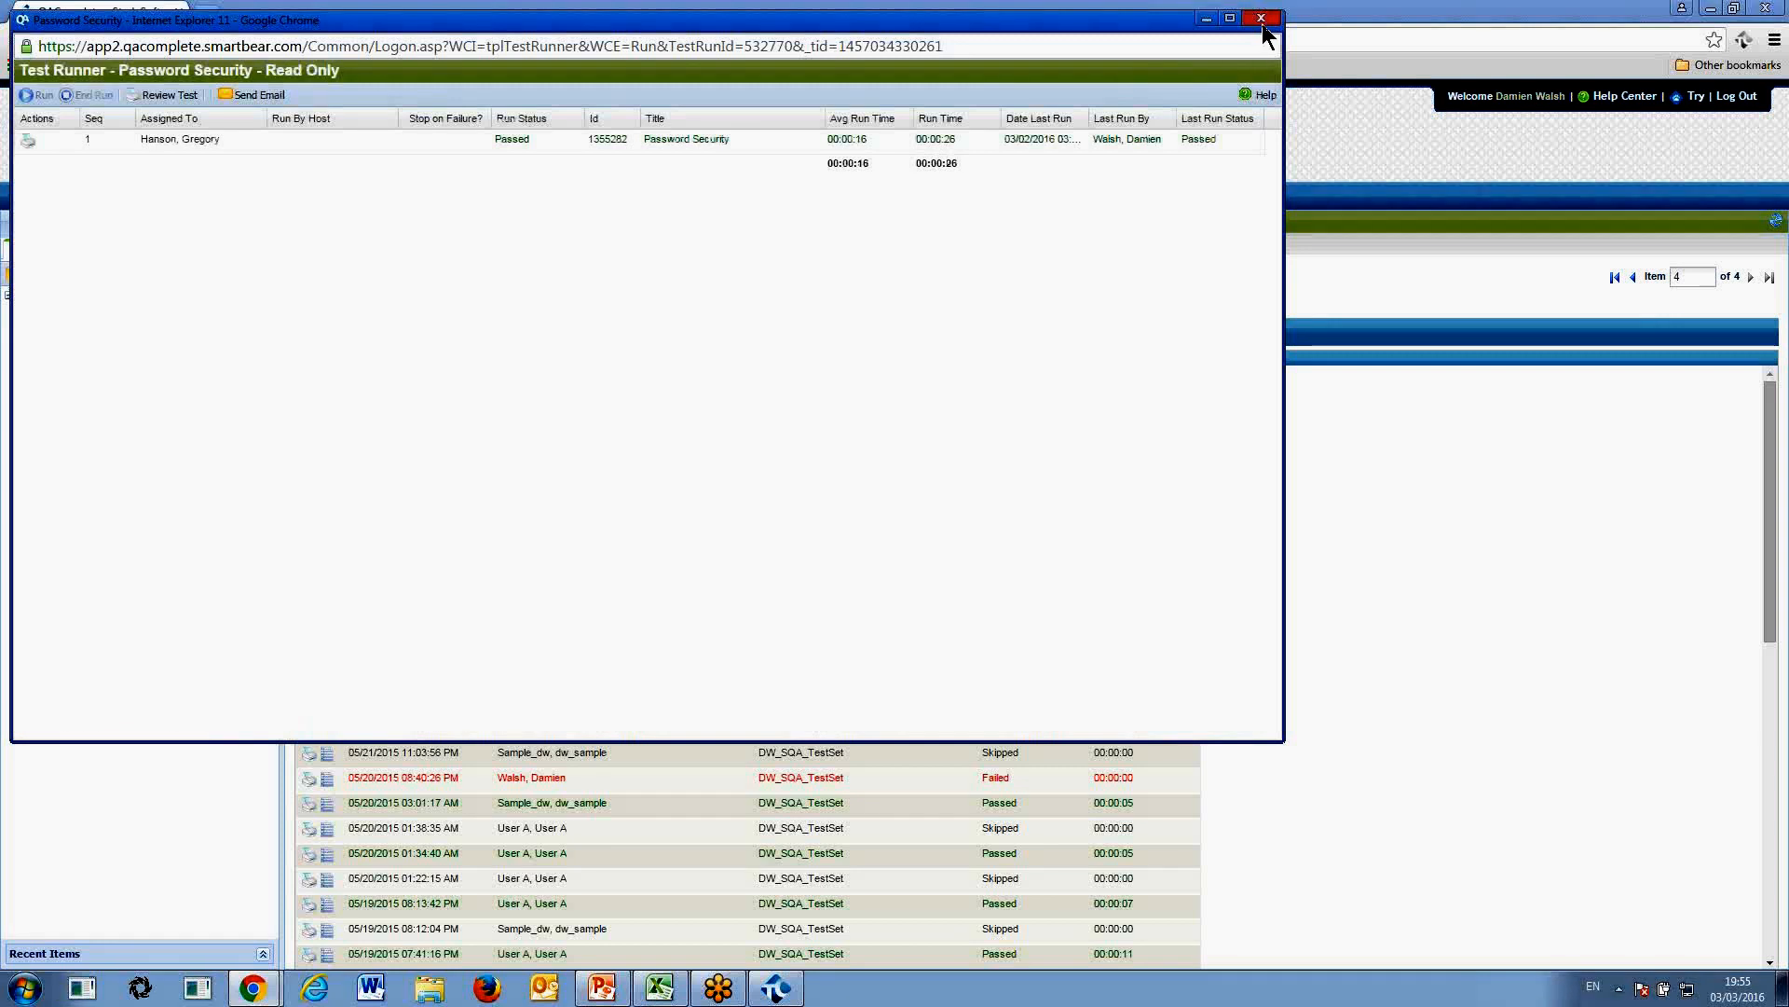
left_click(1262, 19)
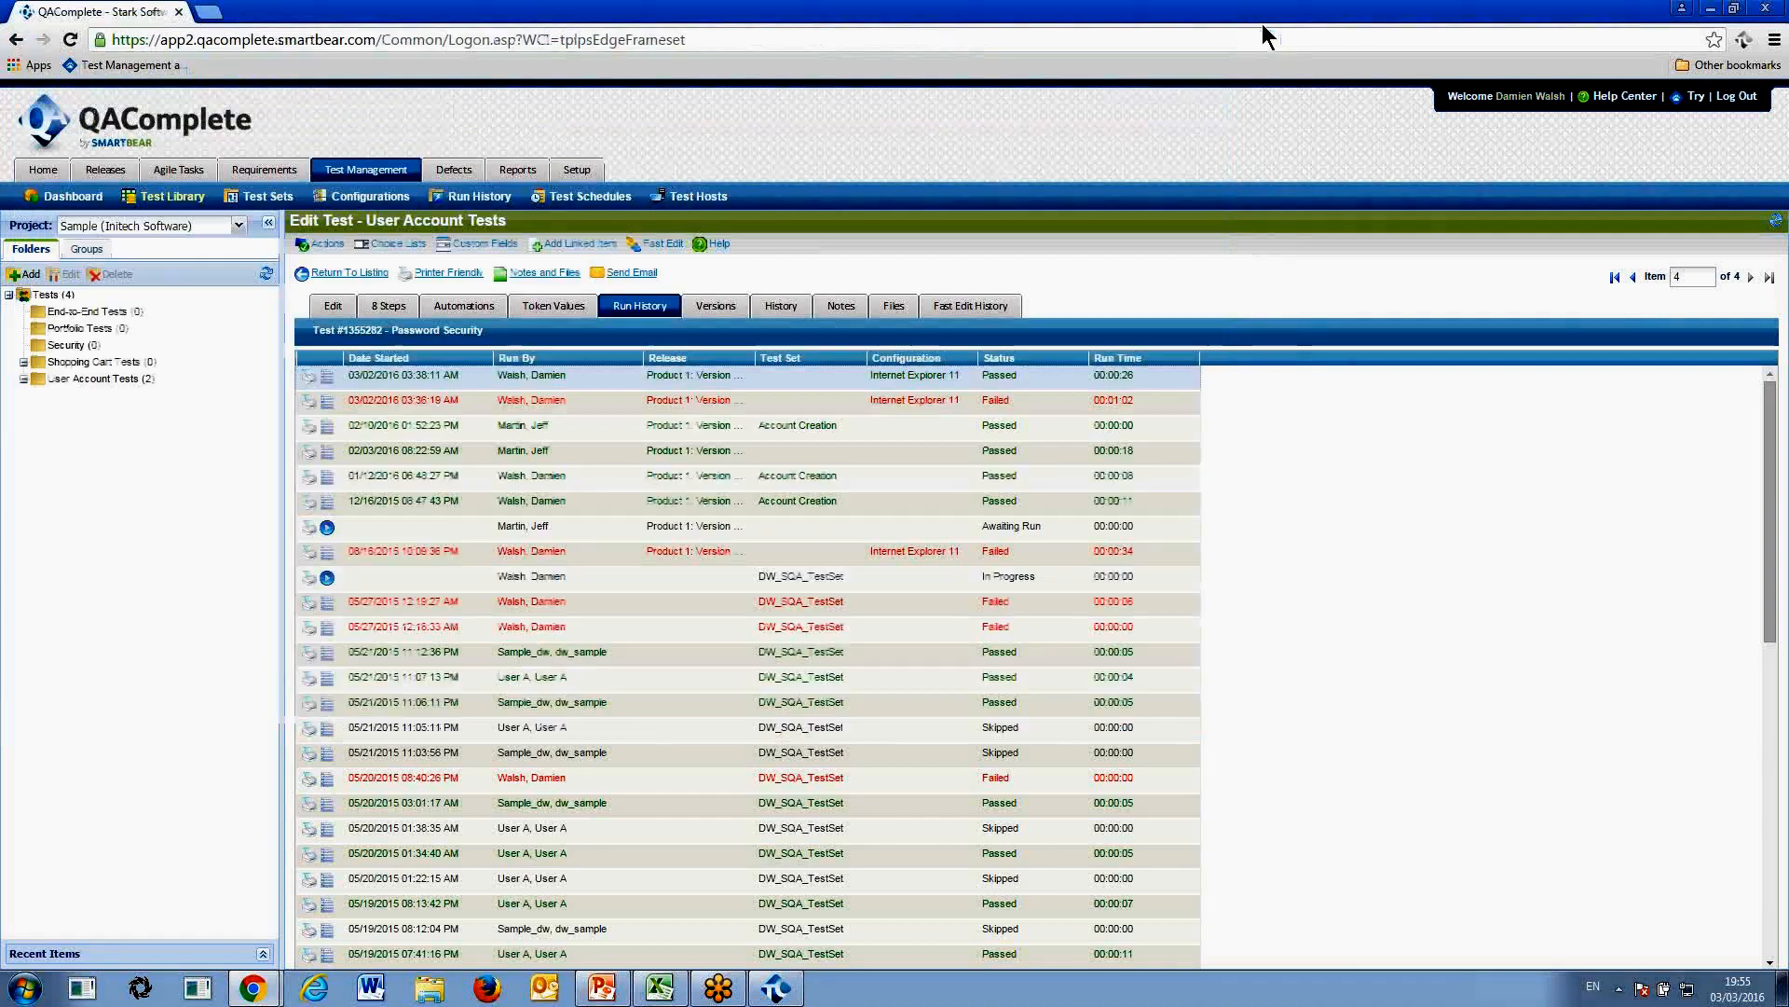
left_click(704, 311)
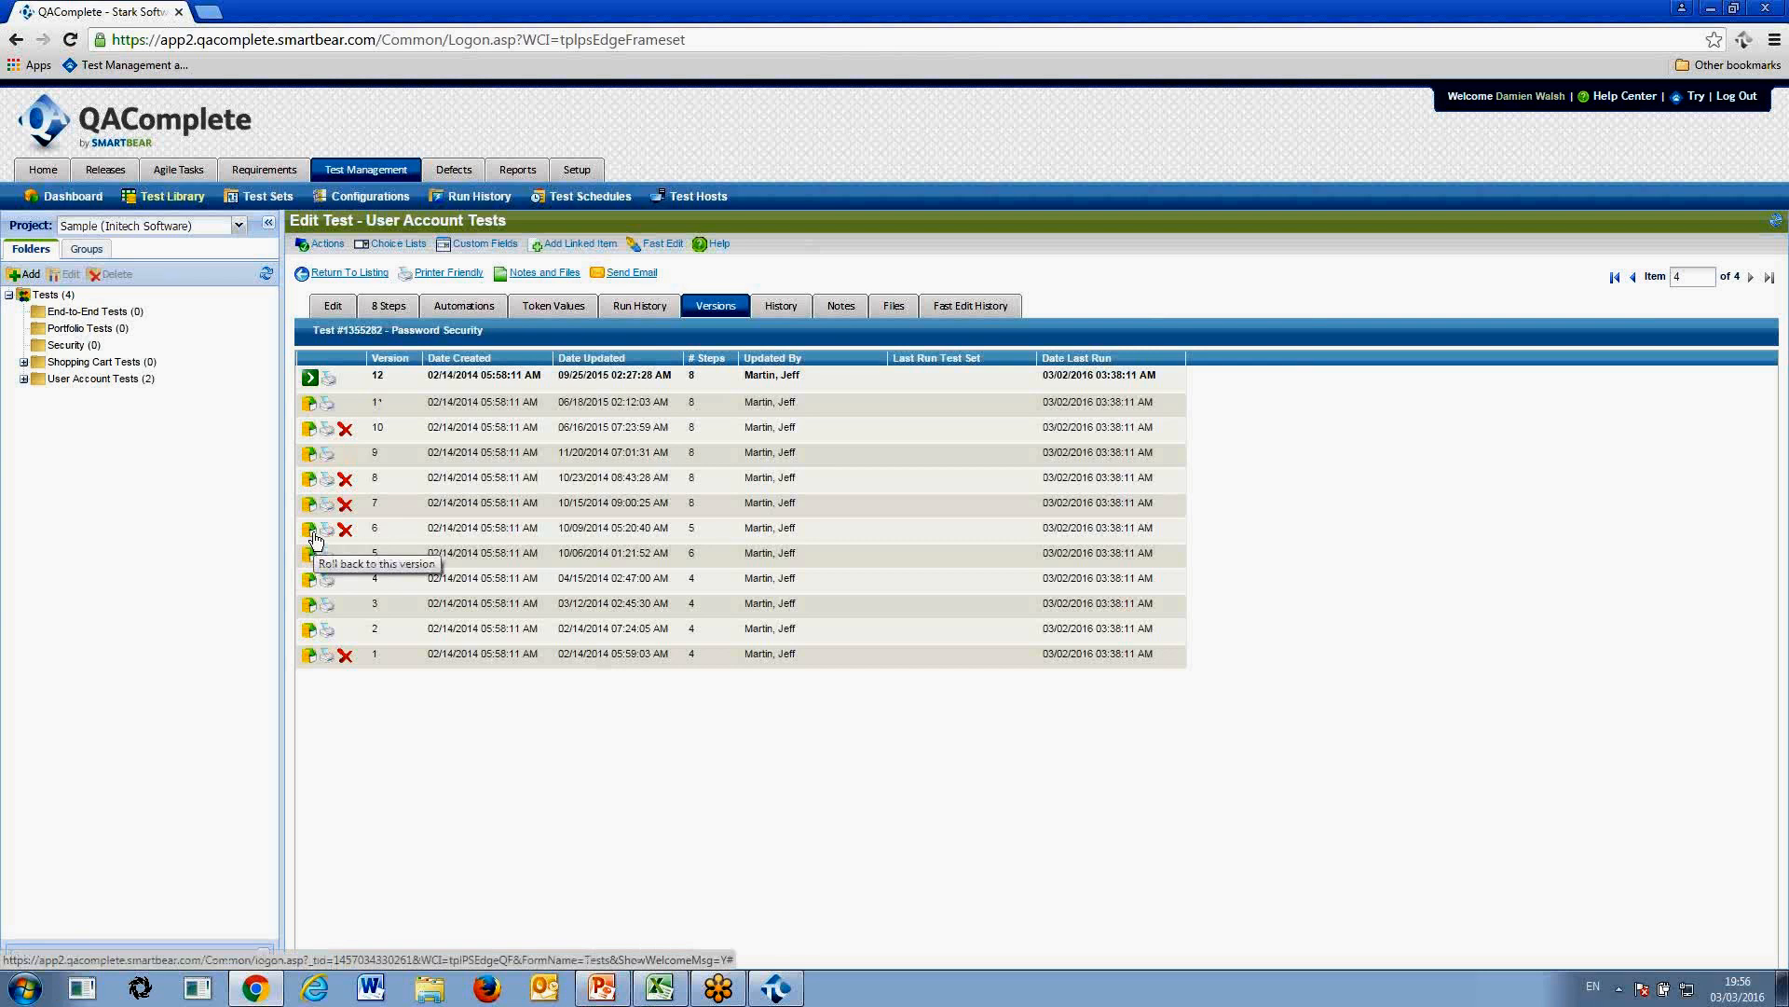
left_click(799, 320)
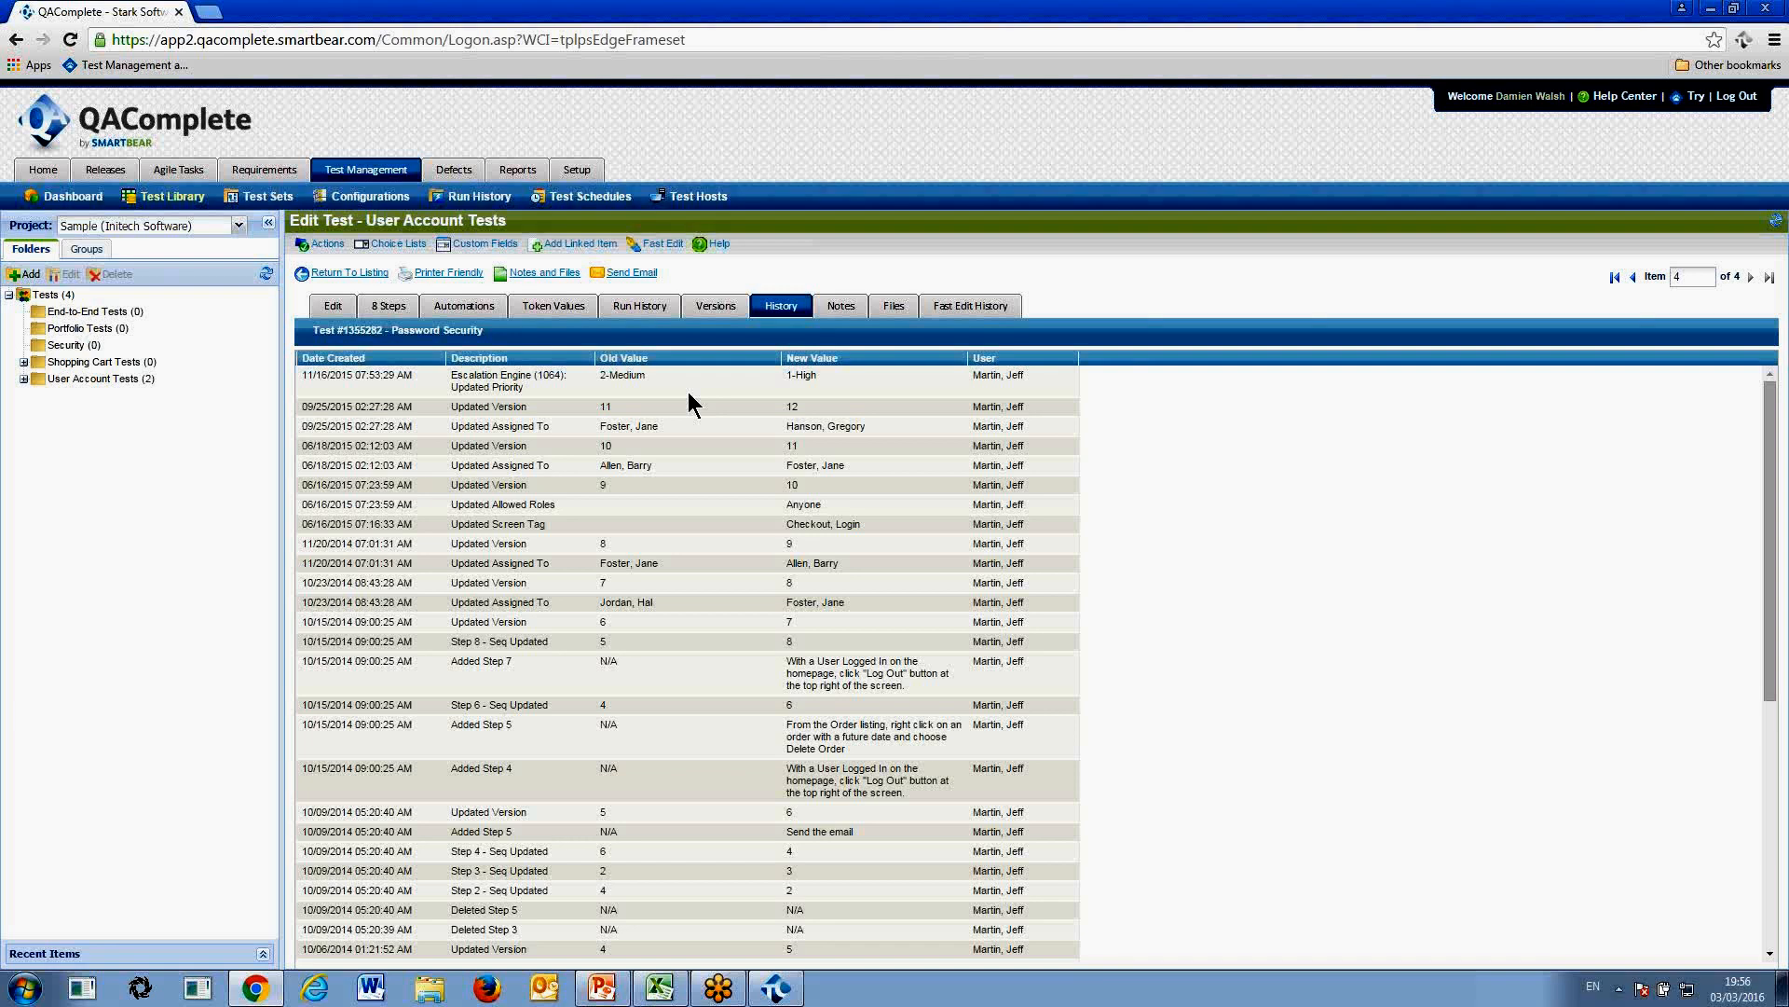
Review the test's Notes, Files and Steps, returning to Files at the end
left_click(851, 314)
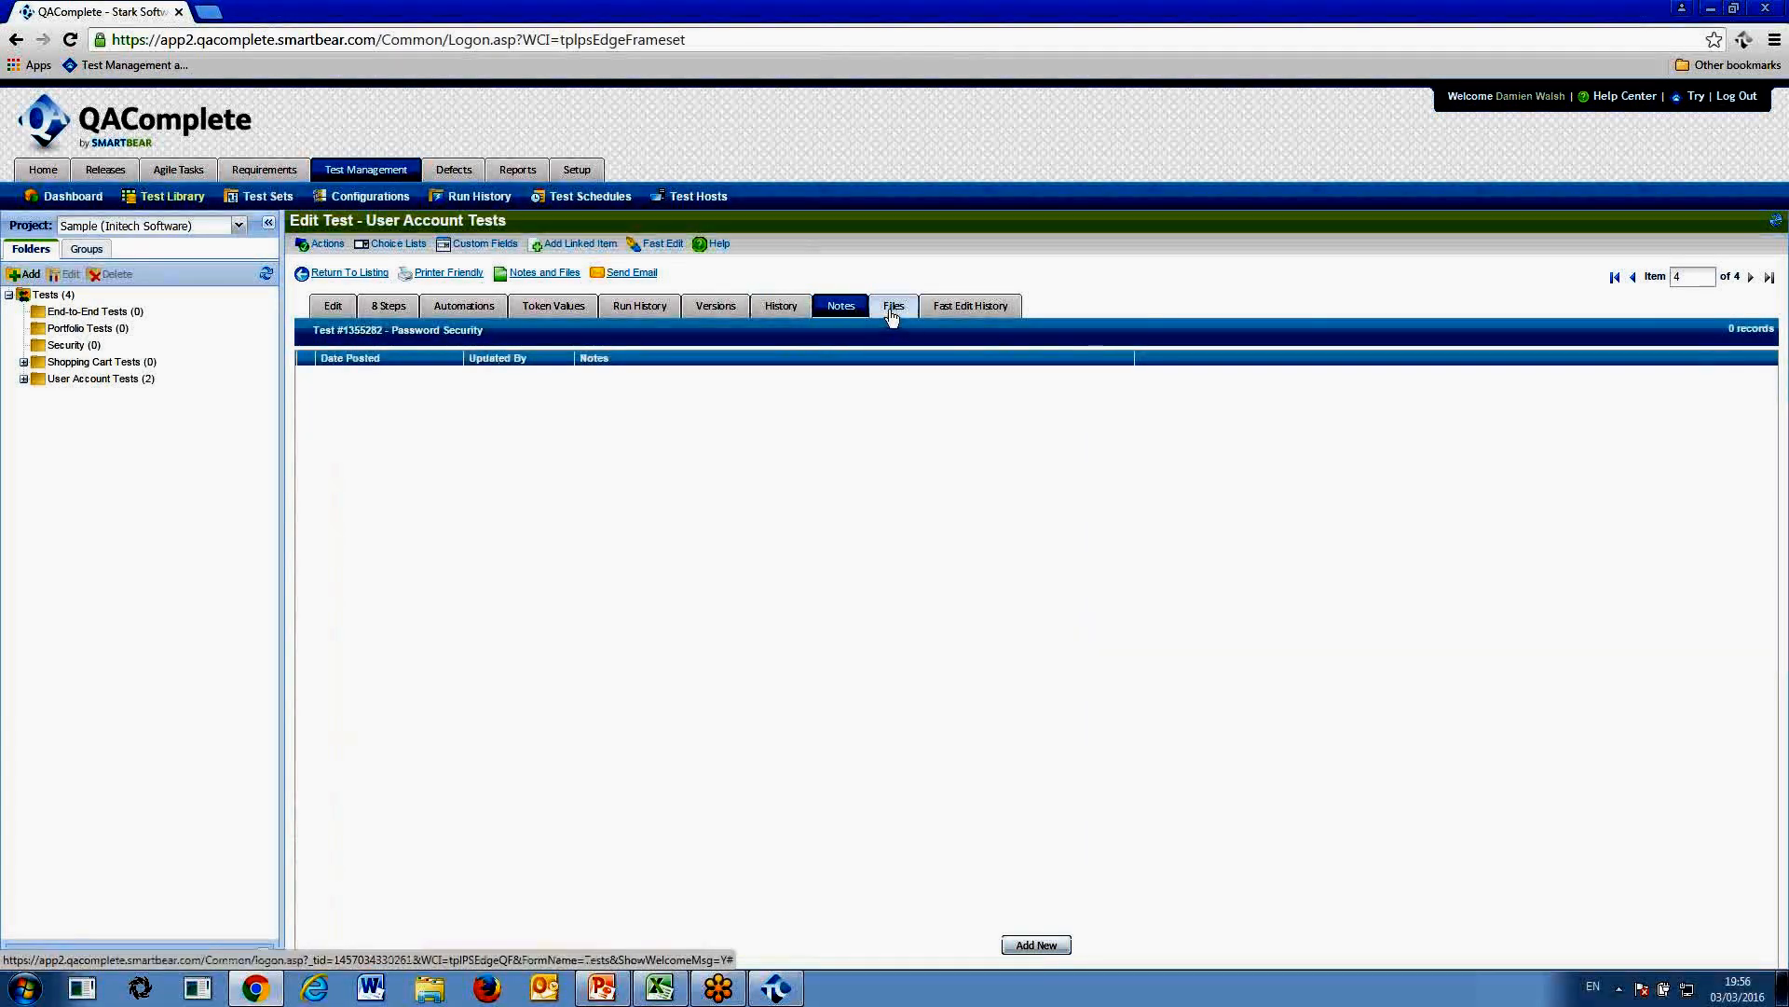
left_click(892, 315)
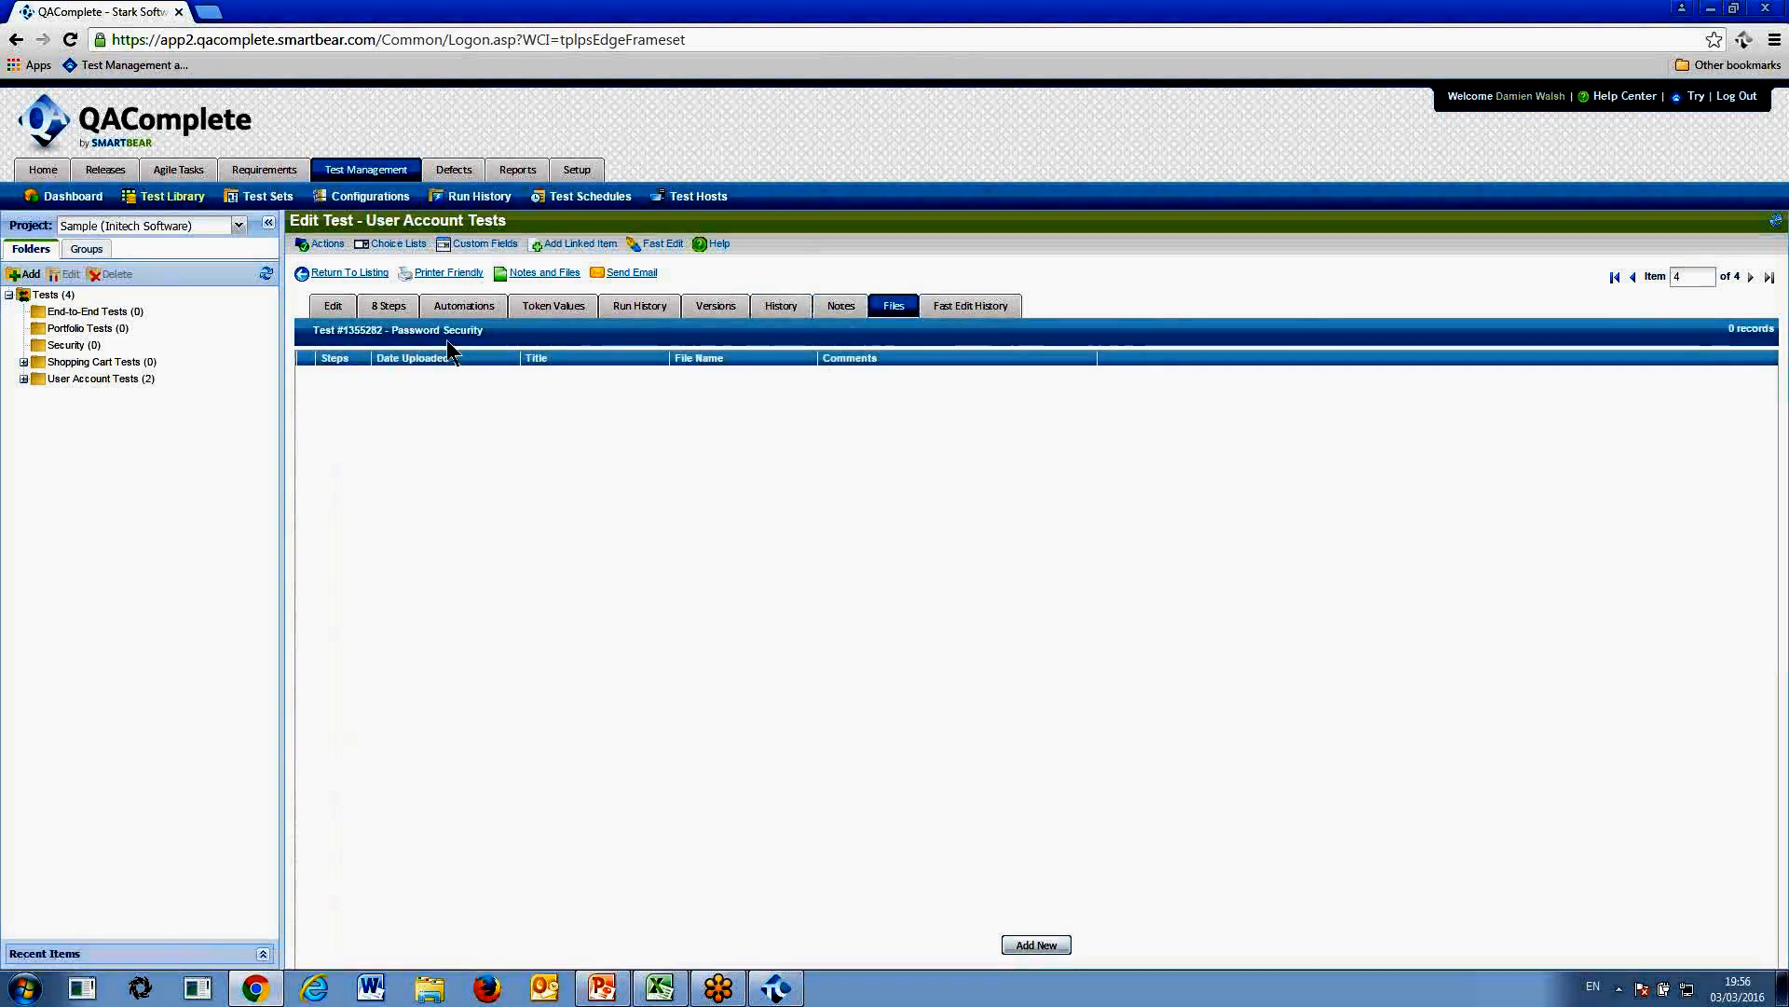
left_click(396, 308)
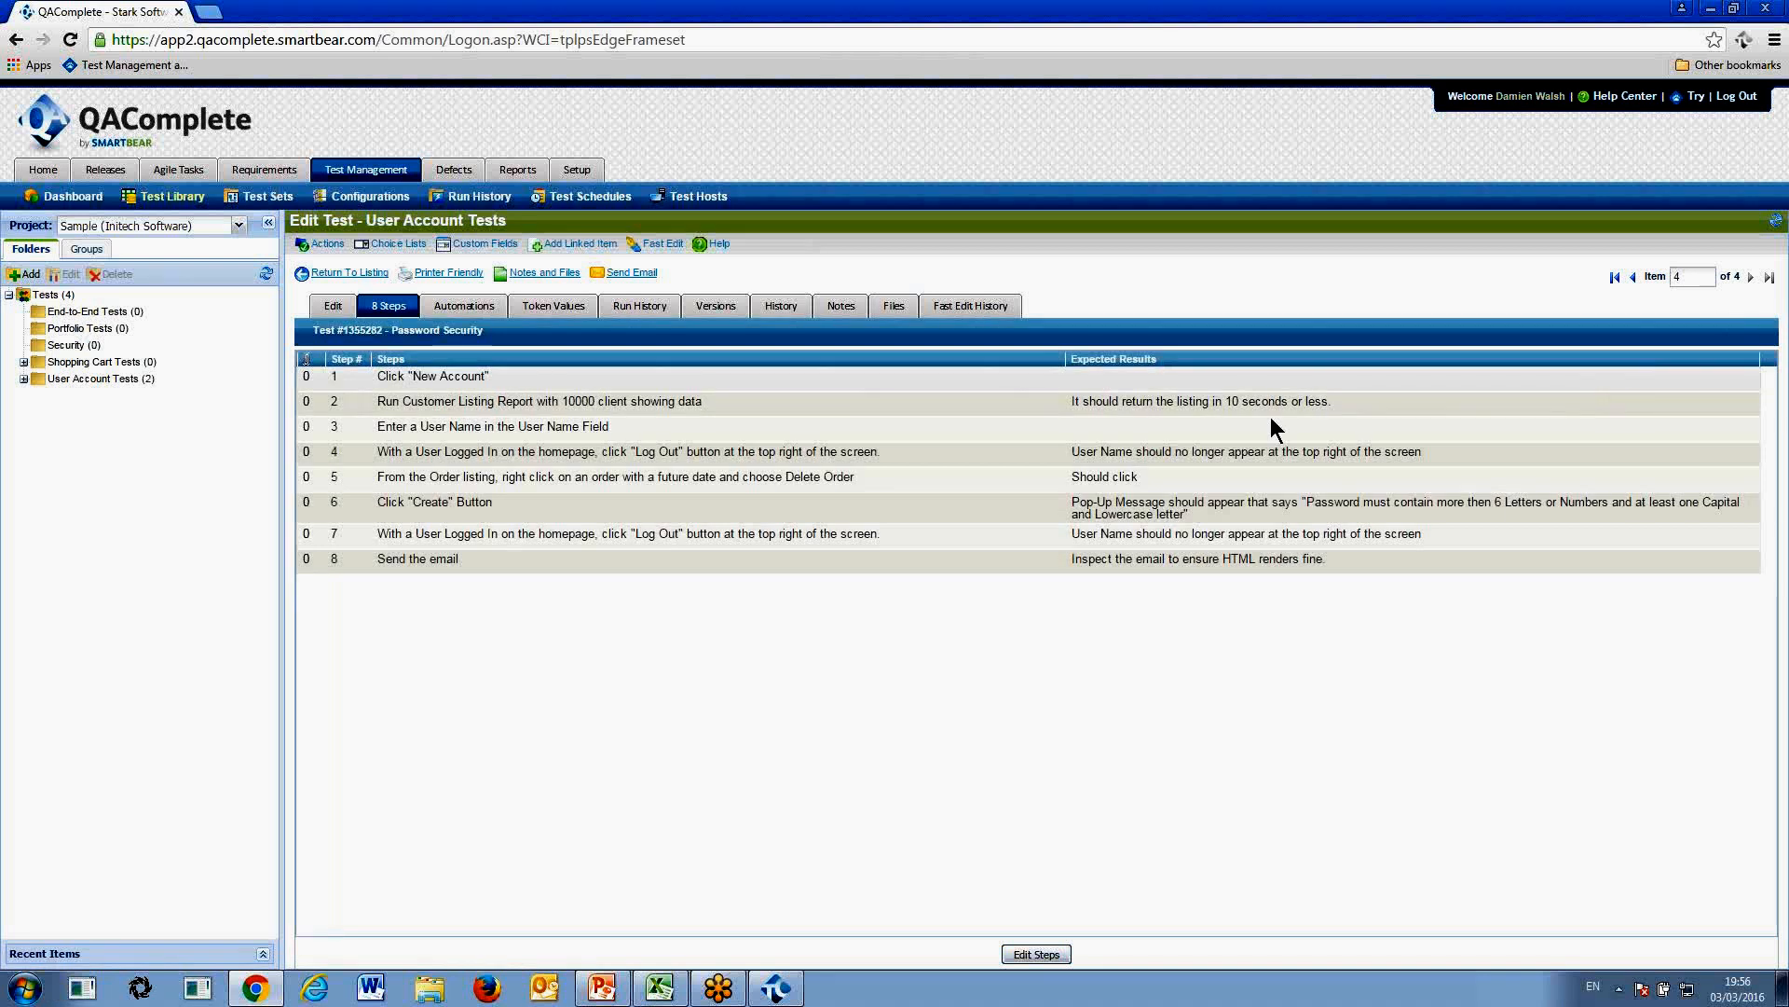
left_click(892, 307)
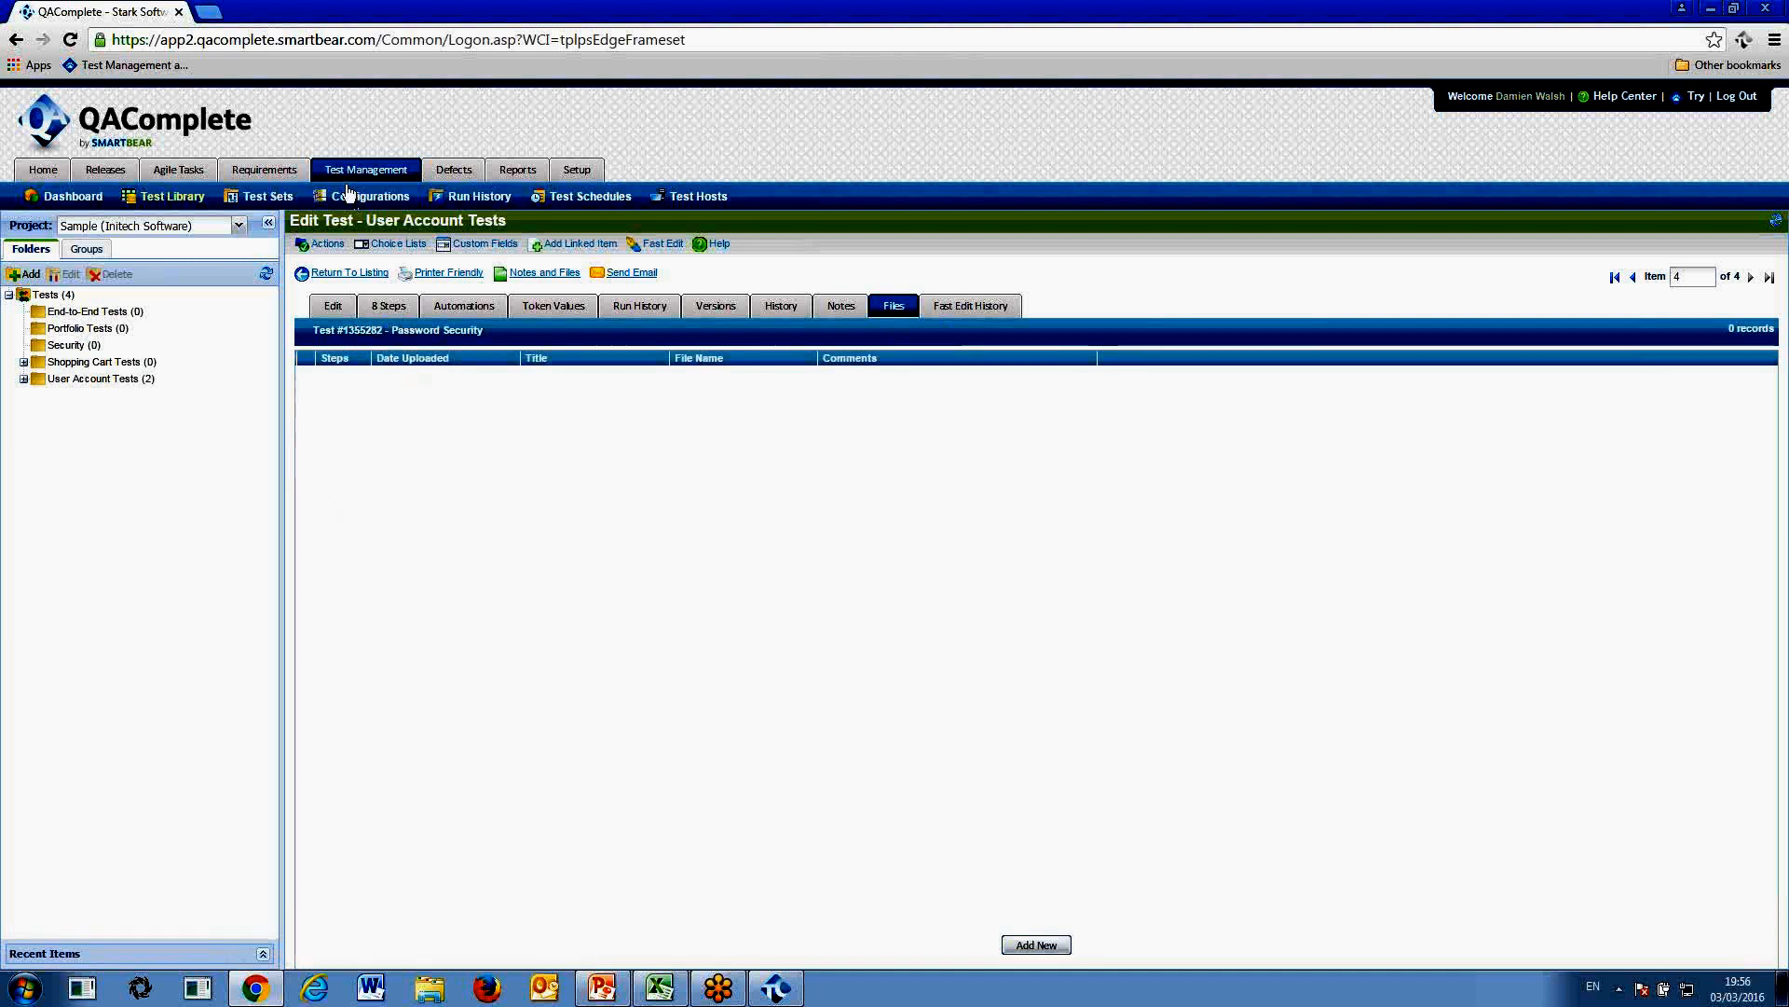
Return to the Test Library, dismiss the welcome message, and review the details of the Password Security test in User Account Tests before going back to the listing
left_click(197, 199)
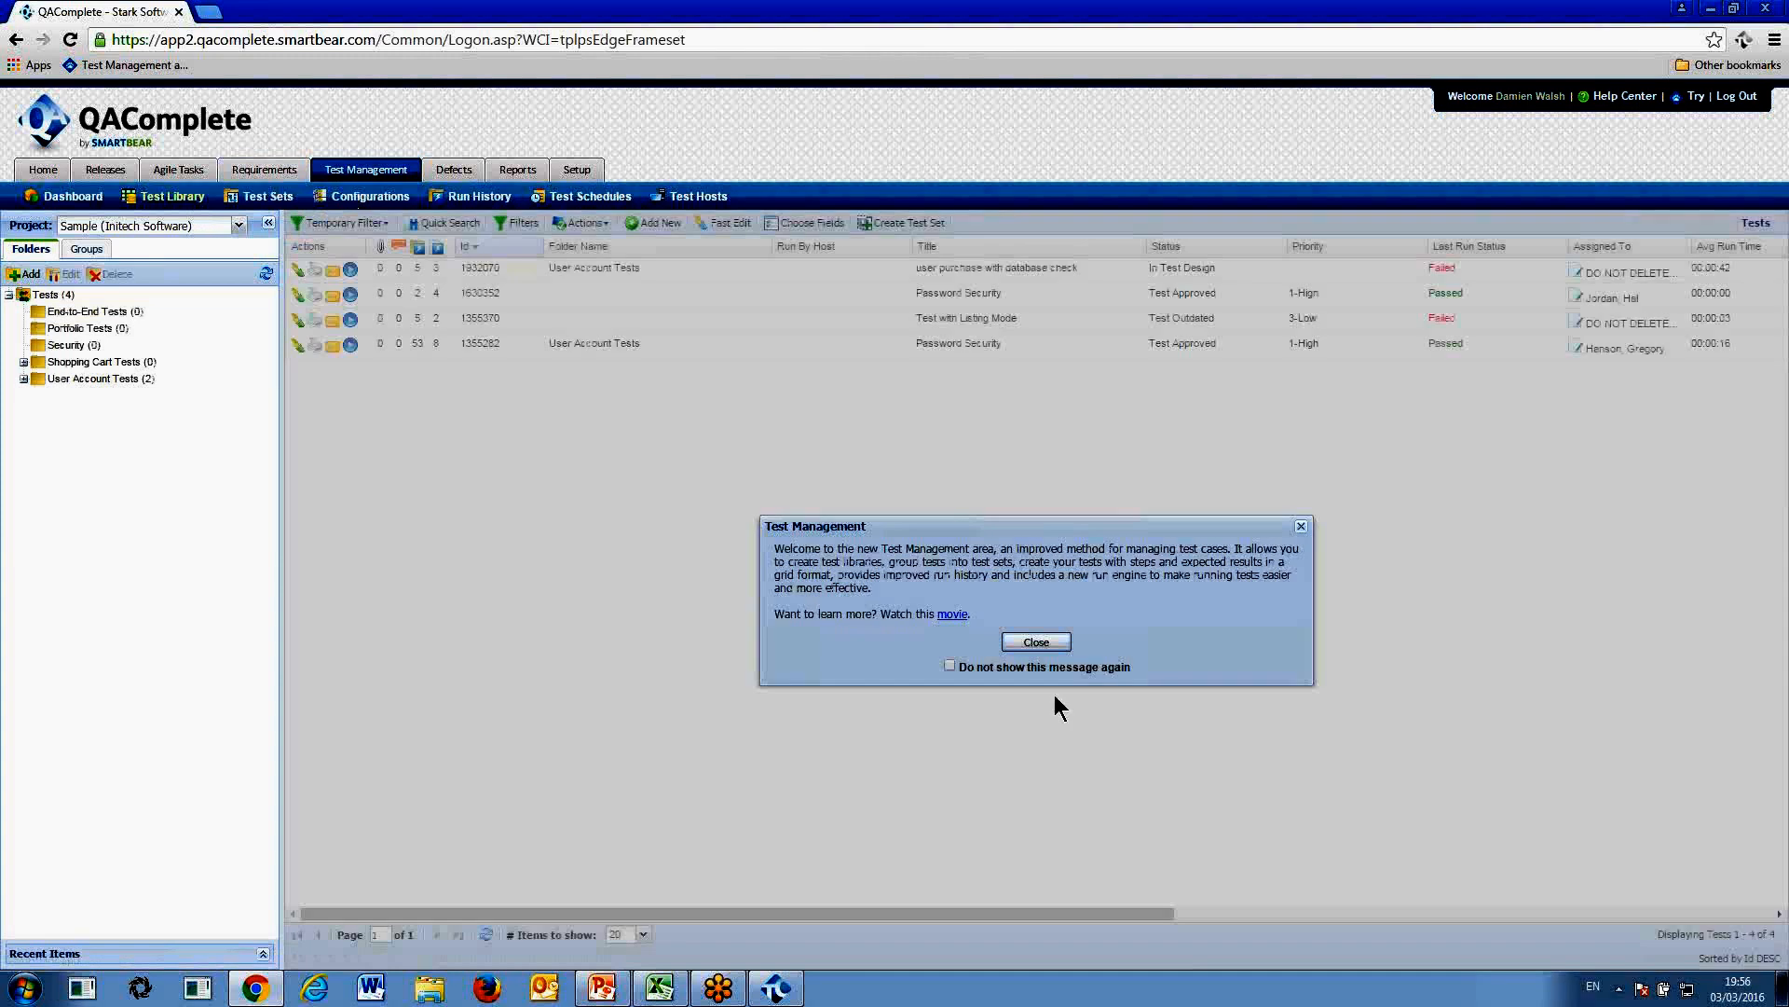
left_click(1054, 647)
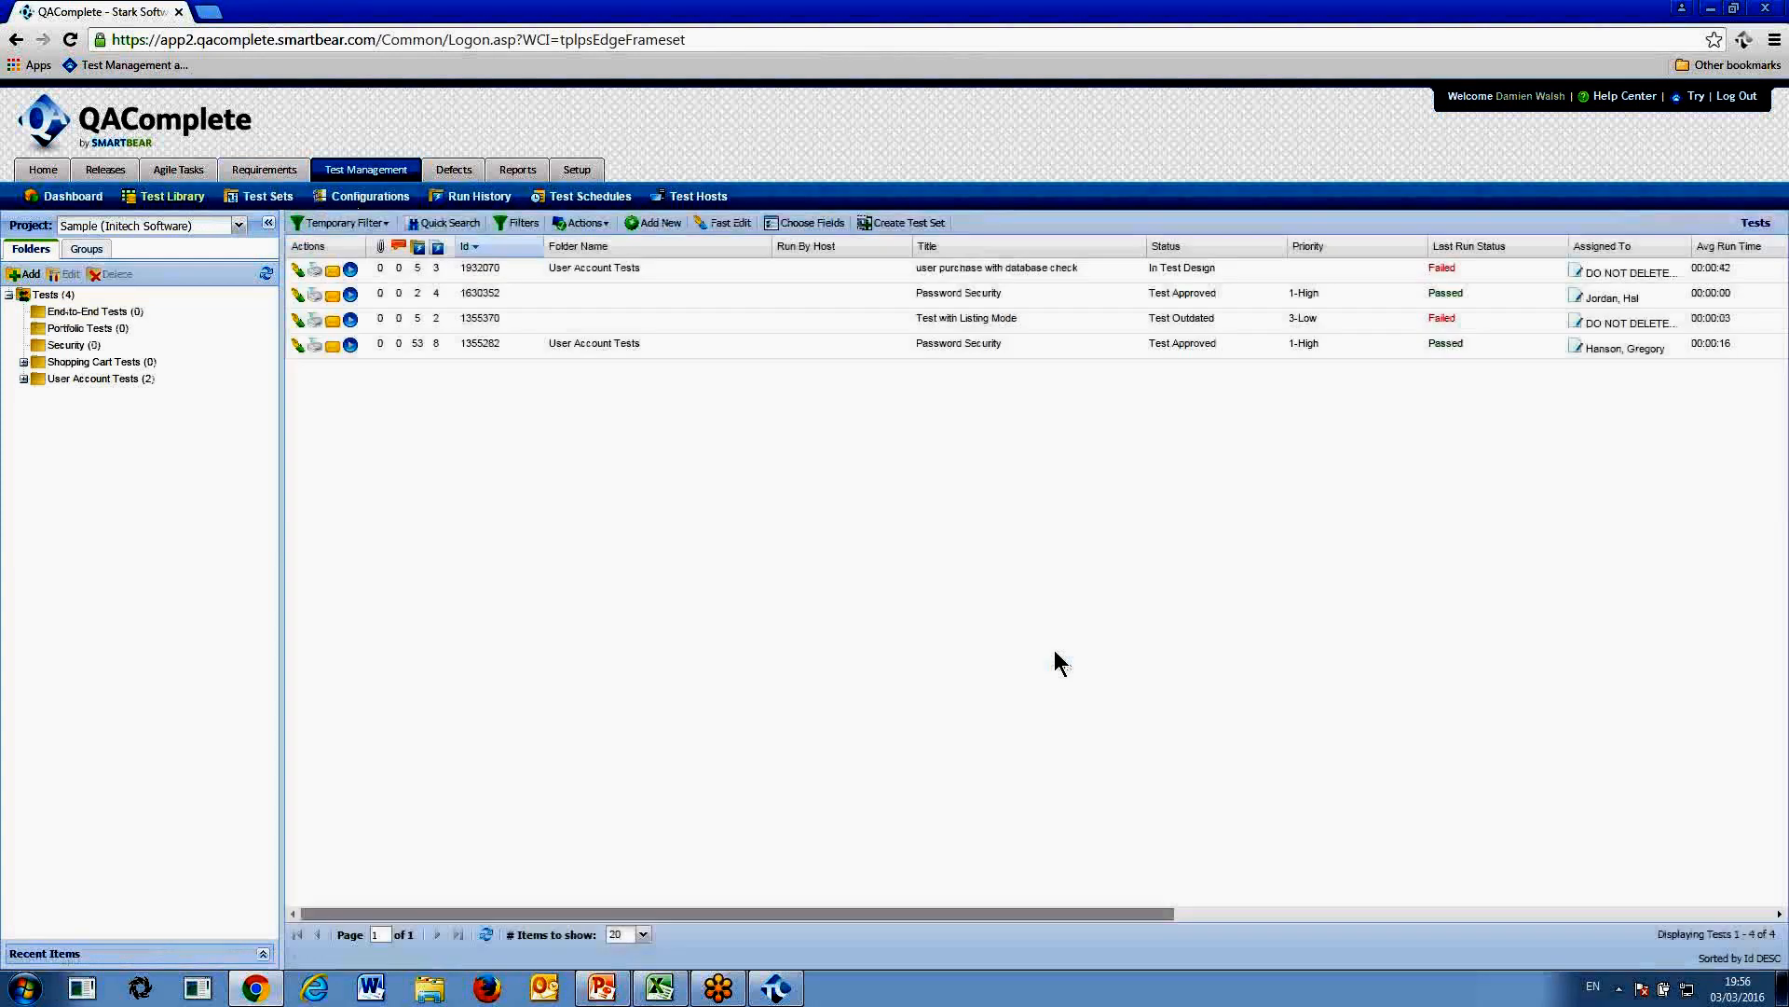
left_click(596, 343)
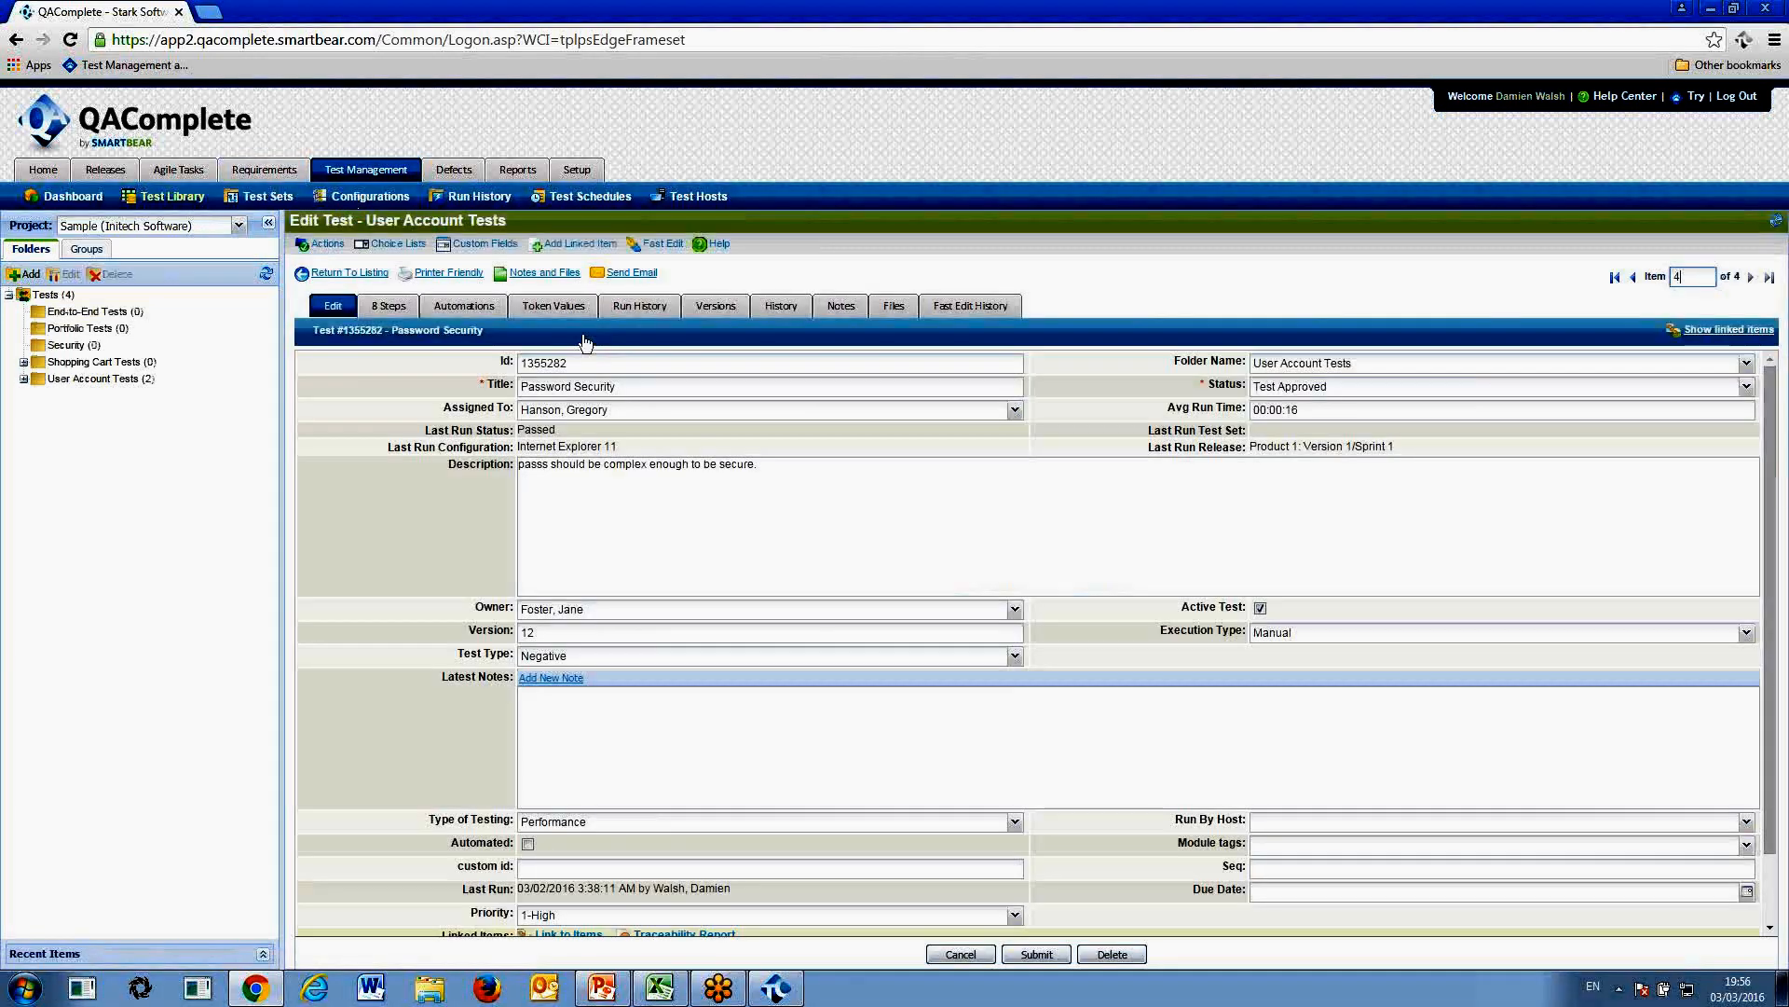
left_click(347, 273)
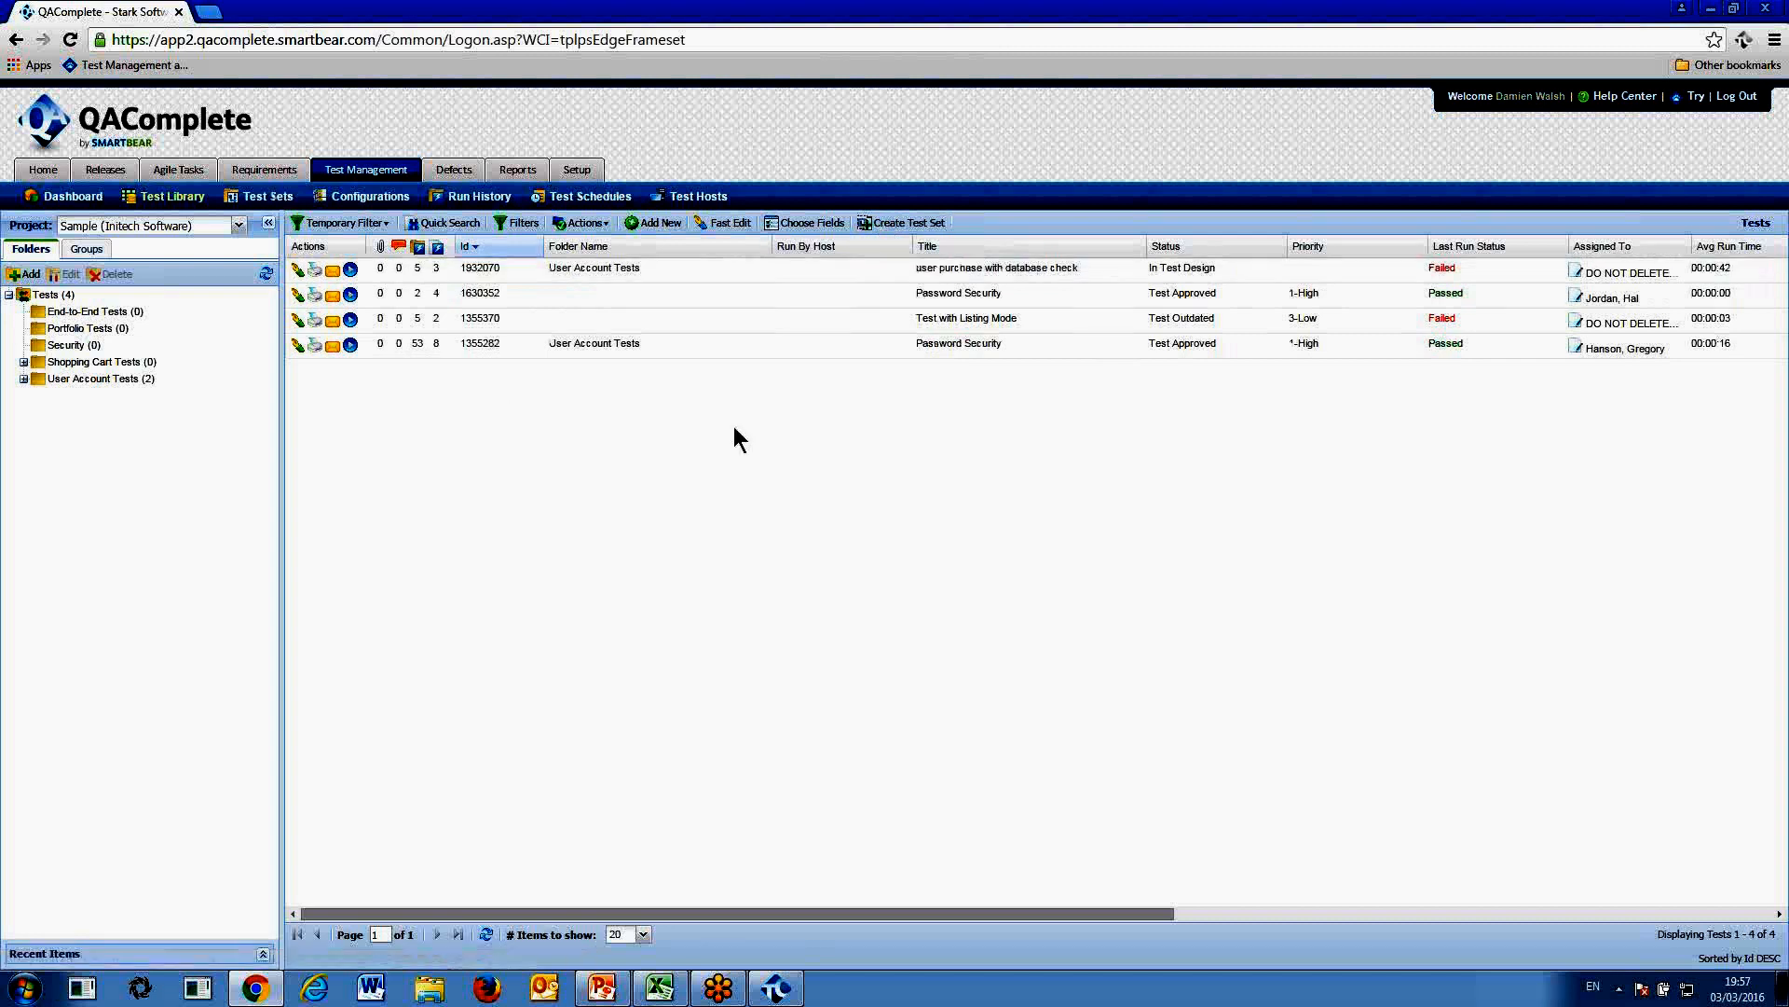
Start a run of the Password Security test in User Account Tests with release Product 1: Version 1/Sprint 1 and configuration Internet Explorer 11
left_click(350, 345)
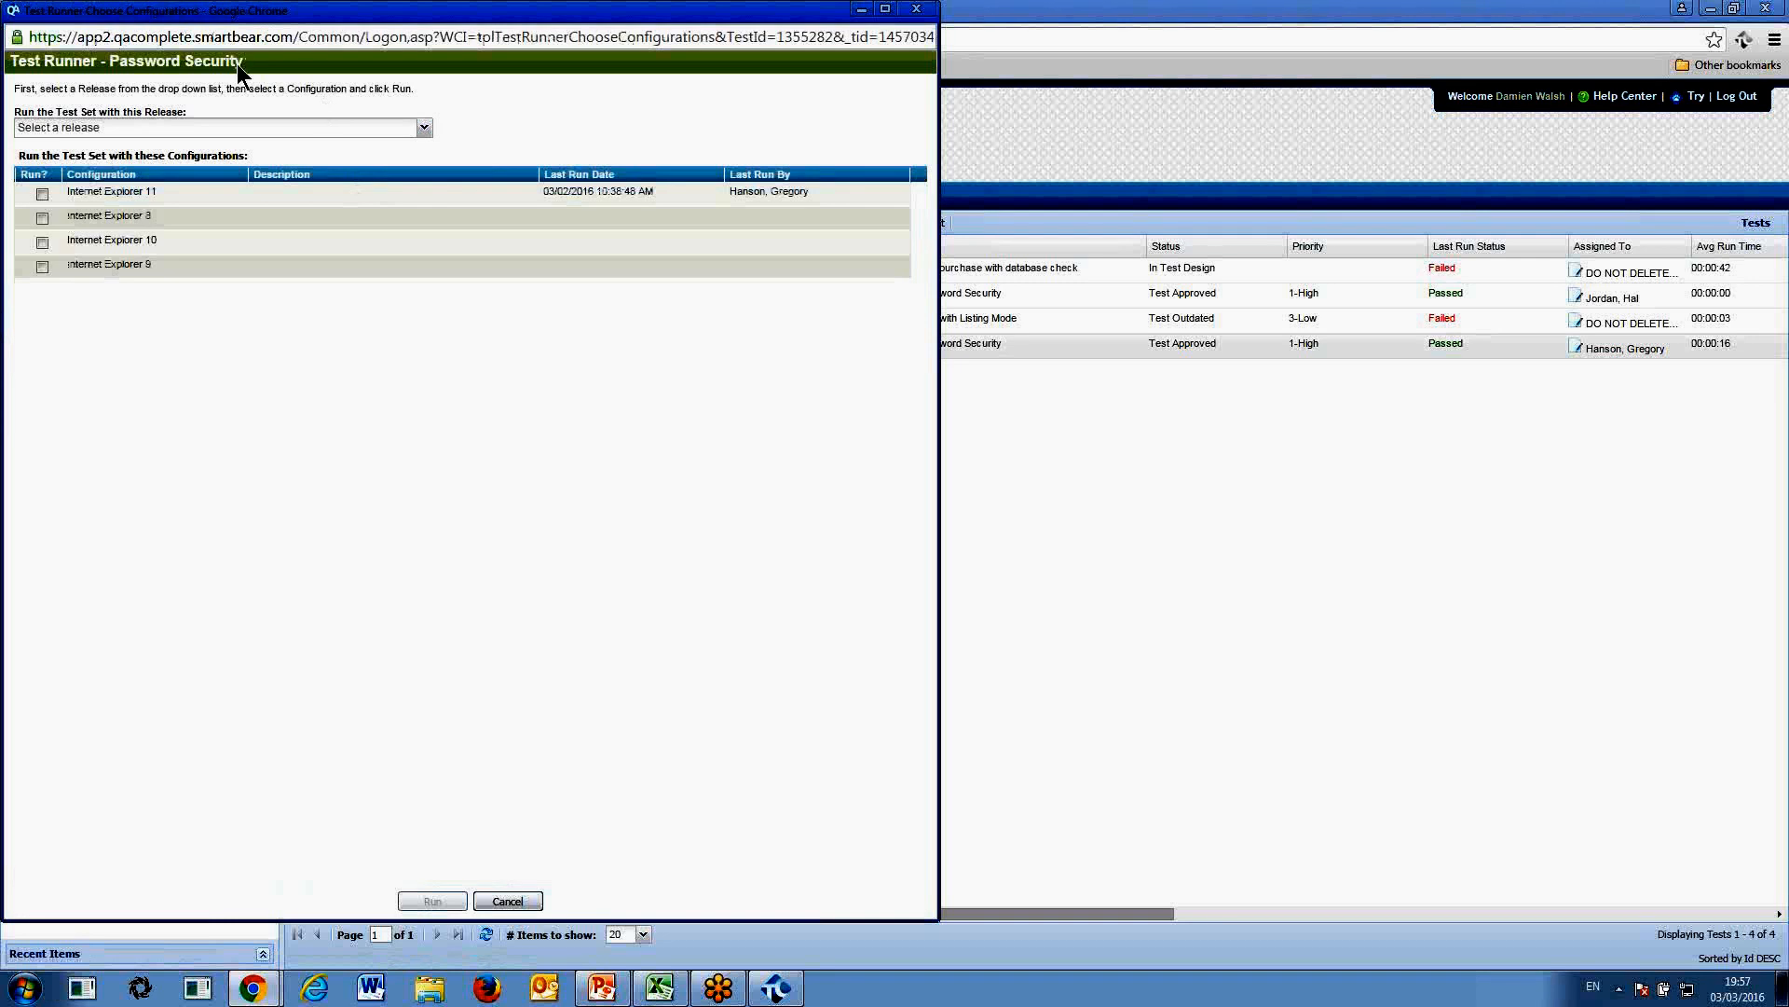
left_click(424, 129)
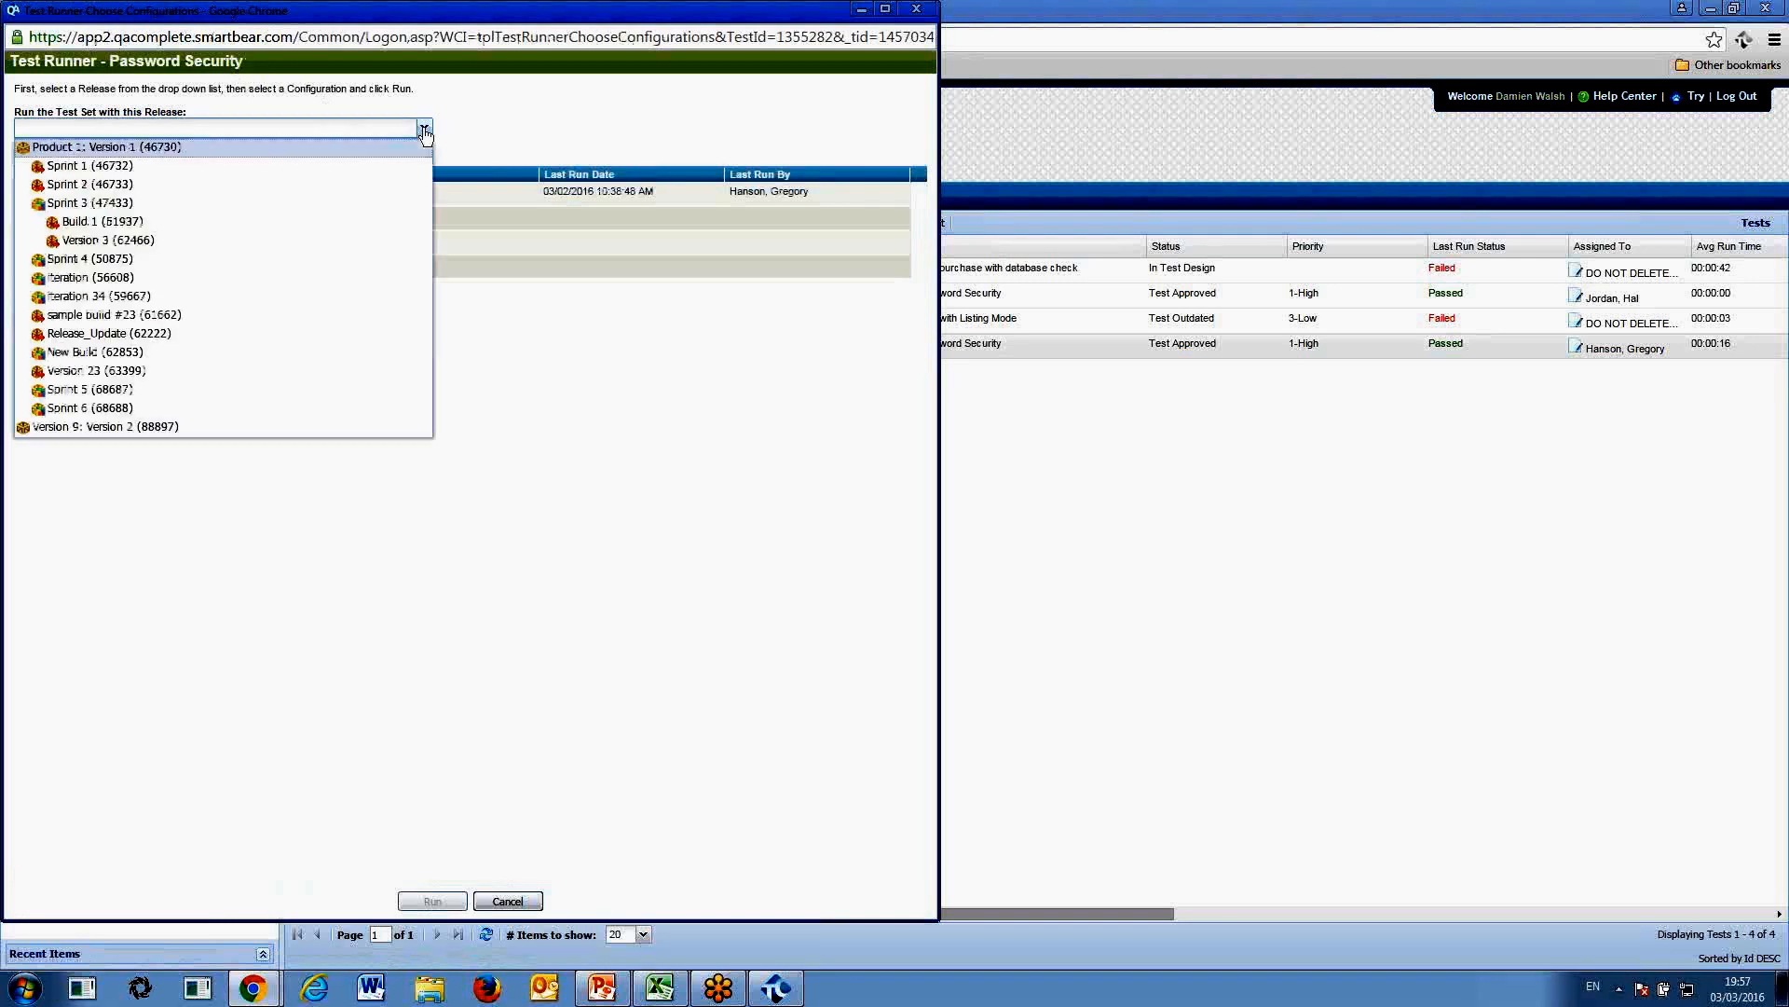
left_click(292, 170)
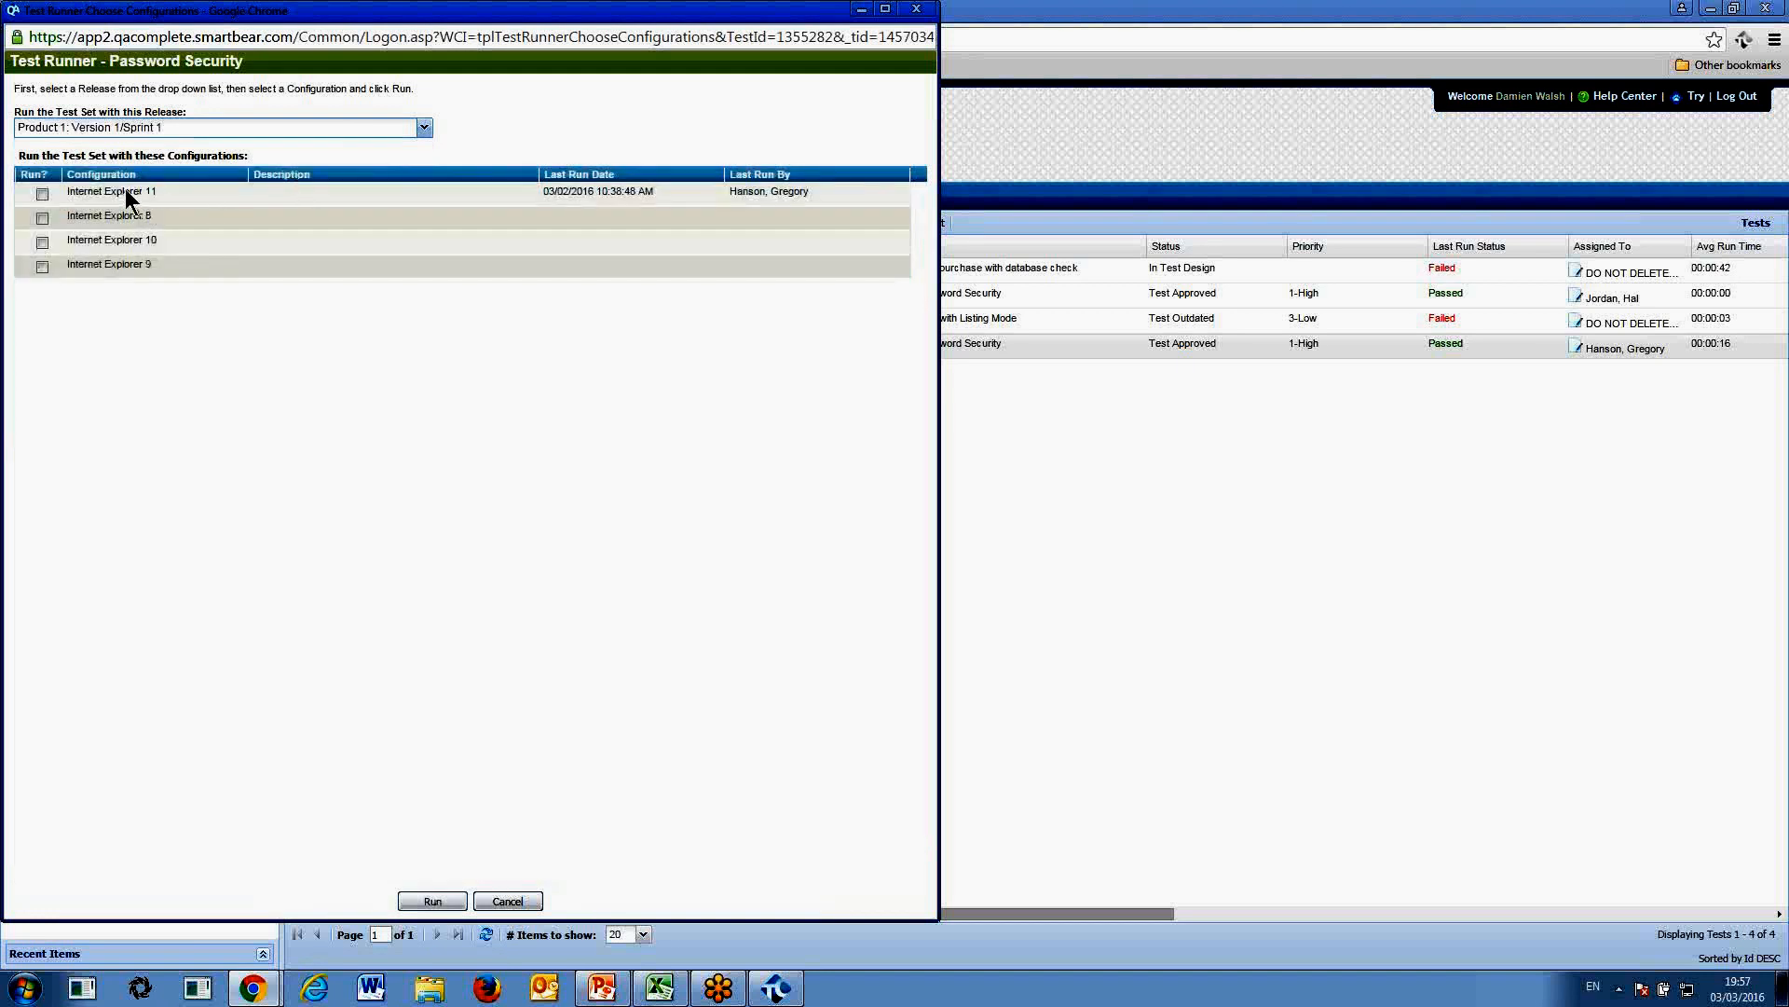
left_click(42, 193)
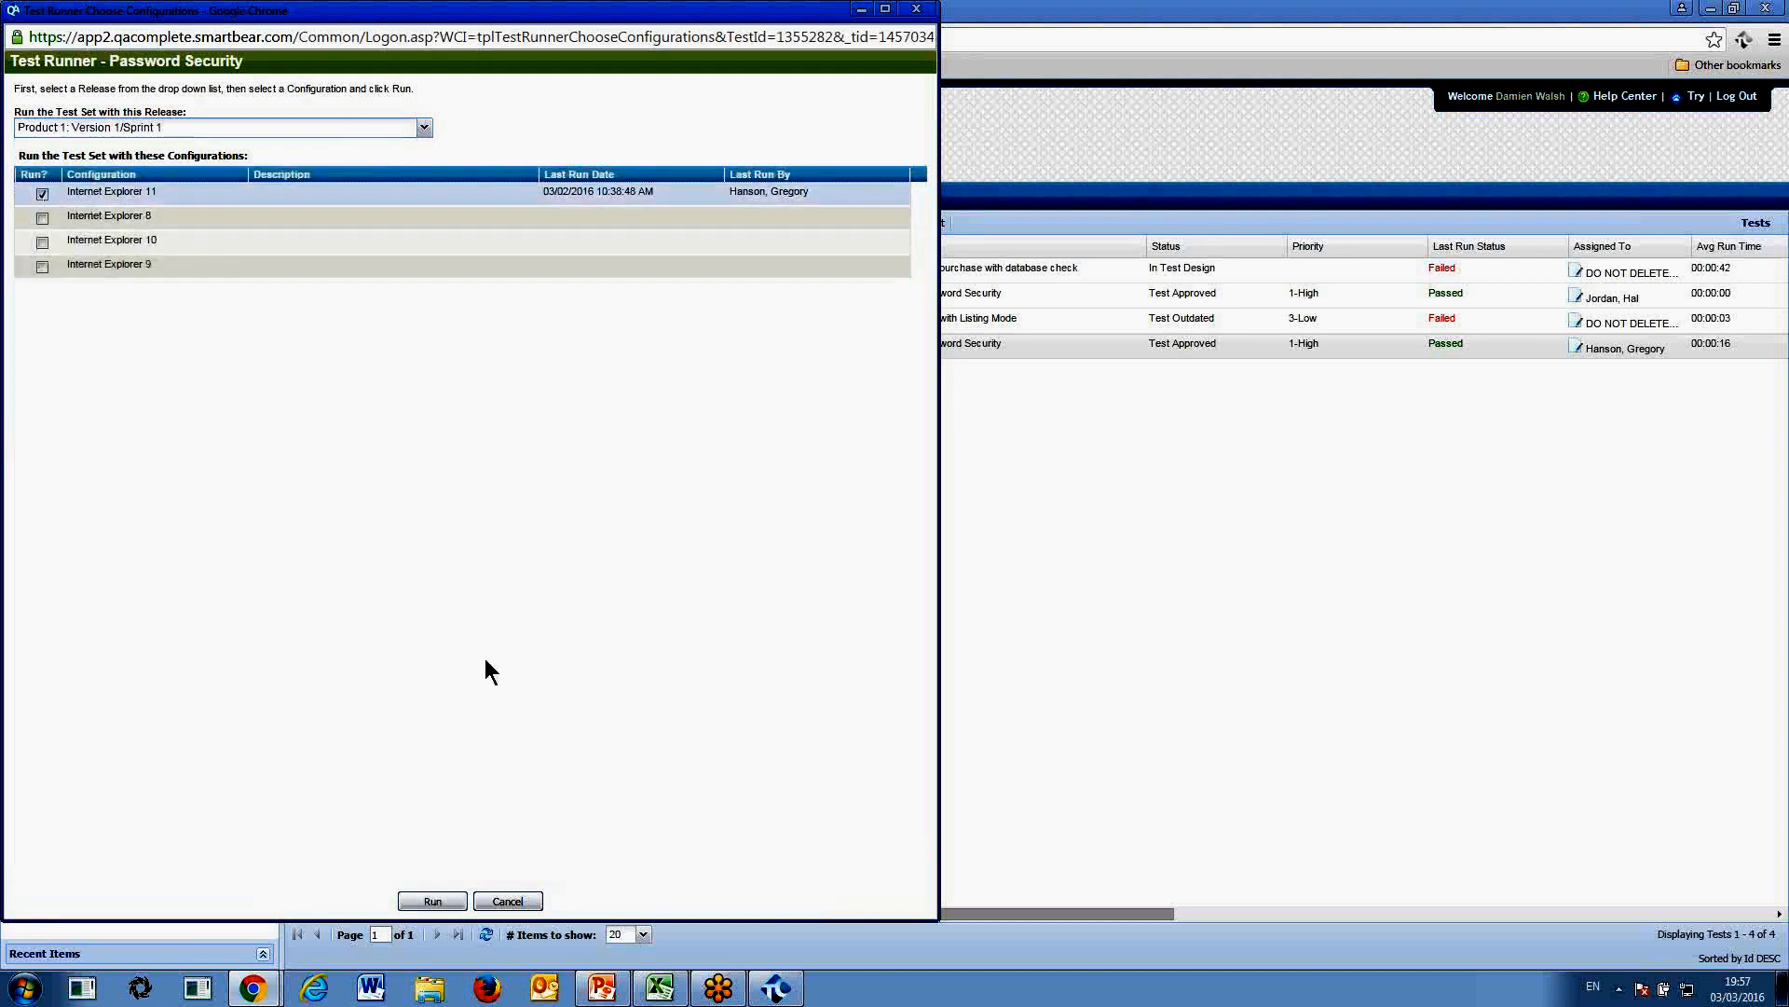
left_click(450, 904)
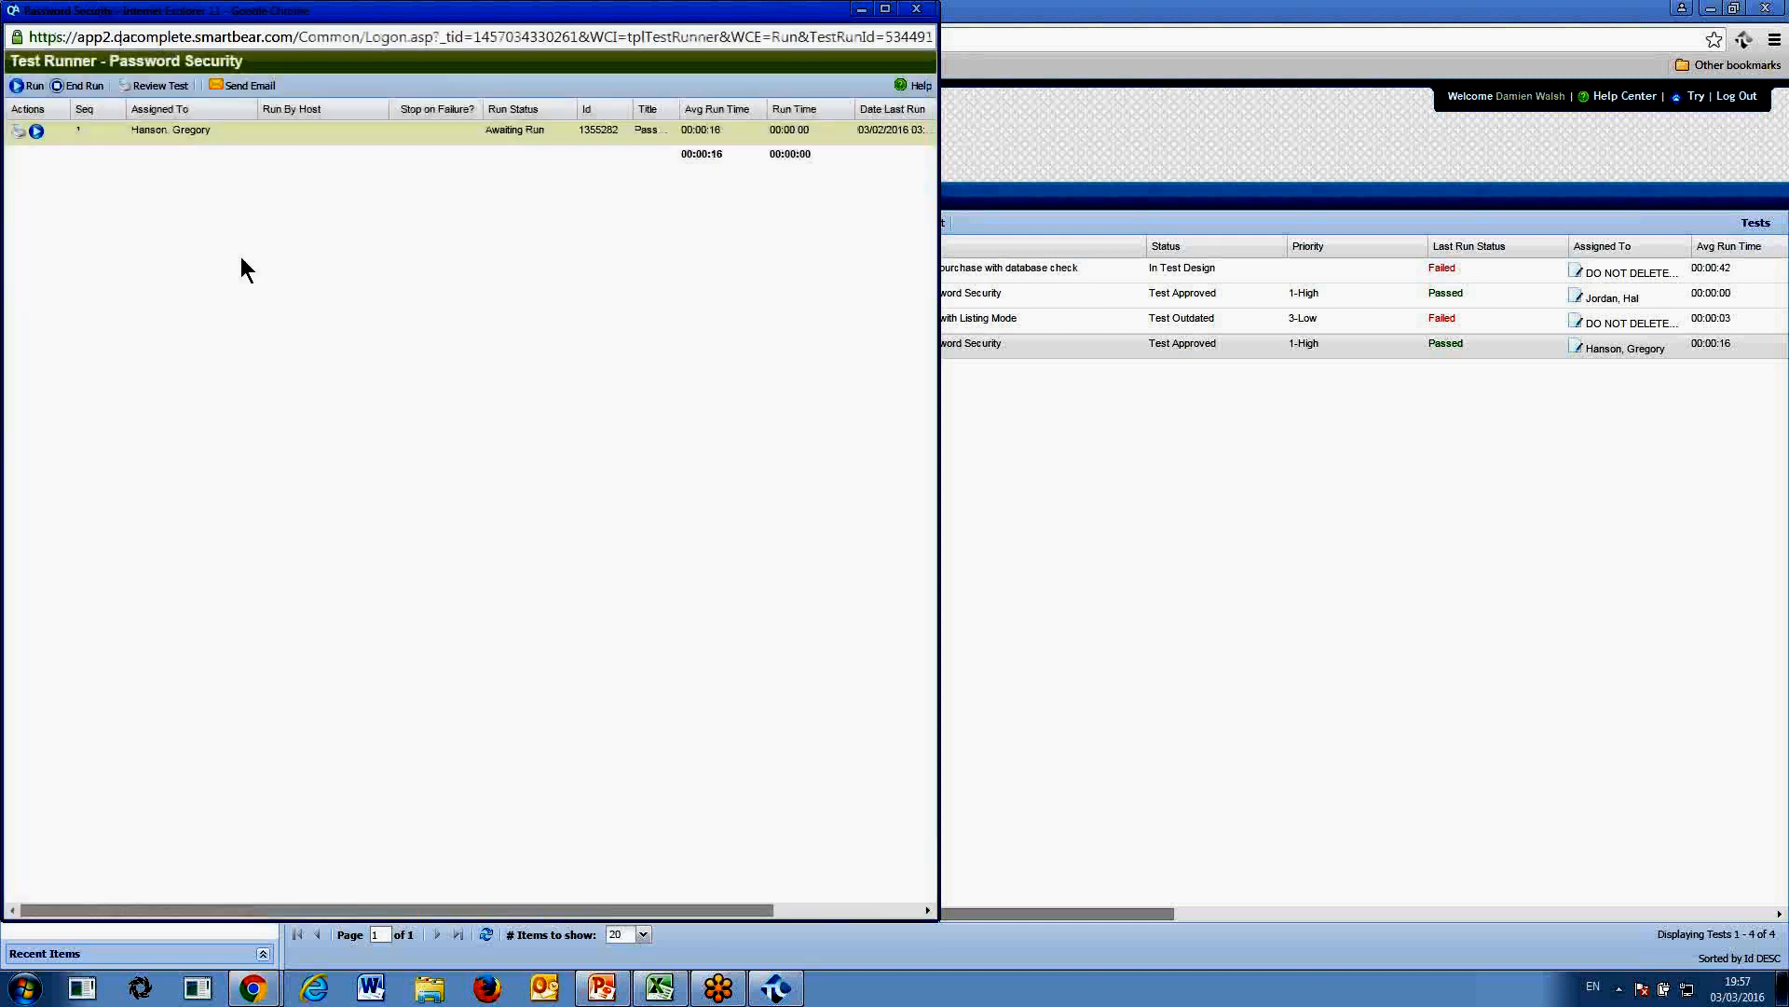
left_click(37, 132)
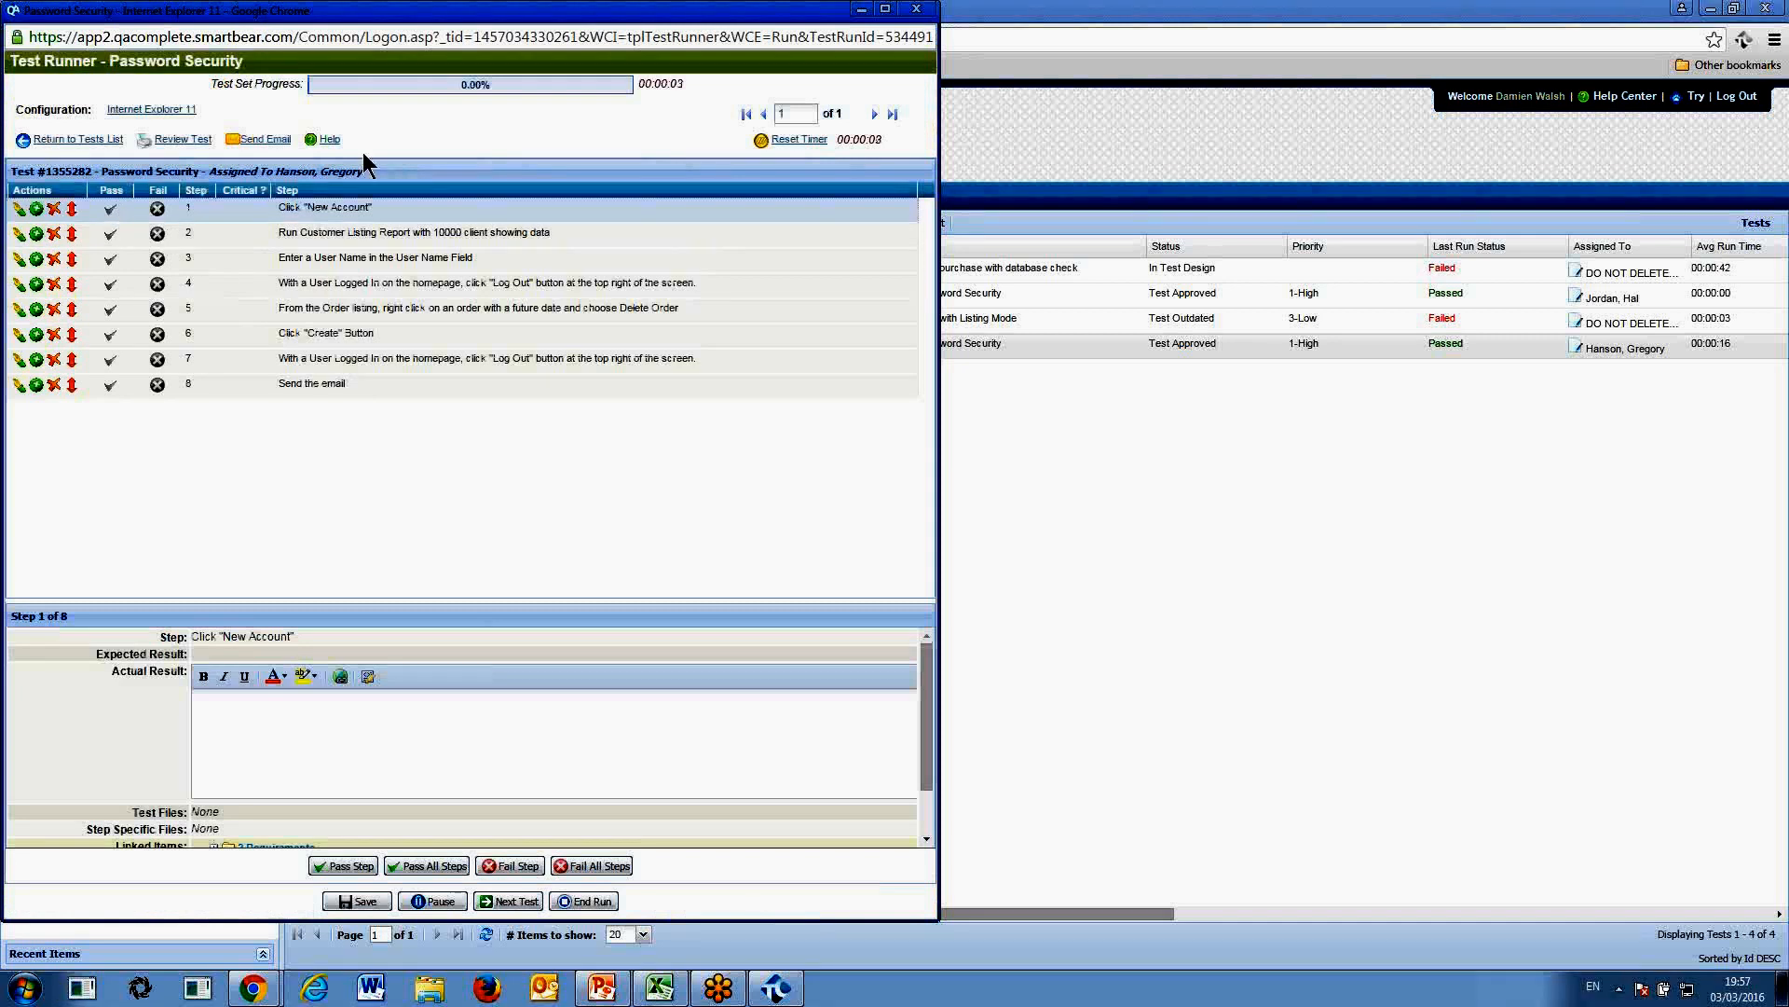
mouse_move(294, 73)
left_mouse_down()
mouse_move(373, 140)
mouse_move(658, 116)
left_mouse_up()
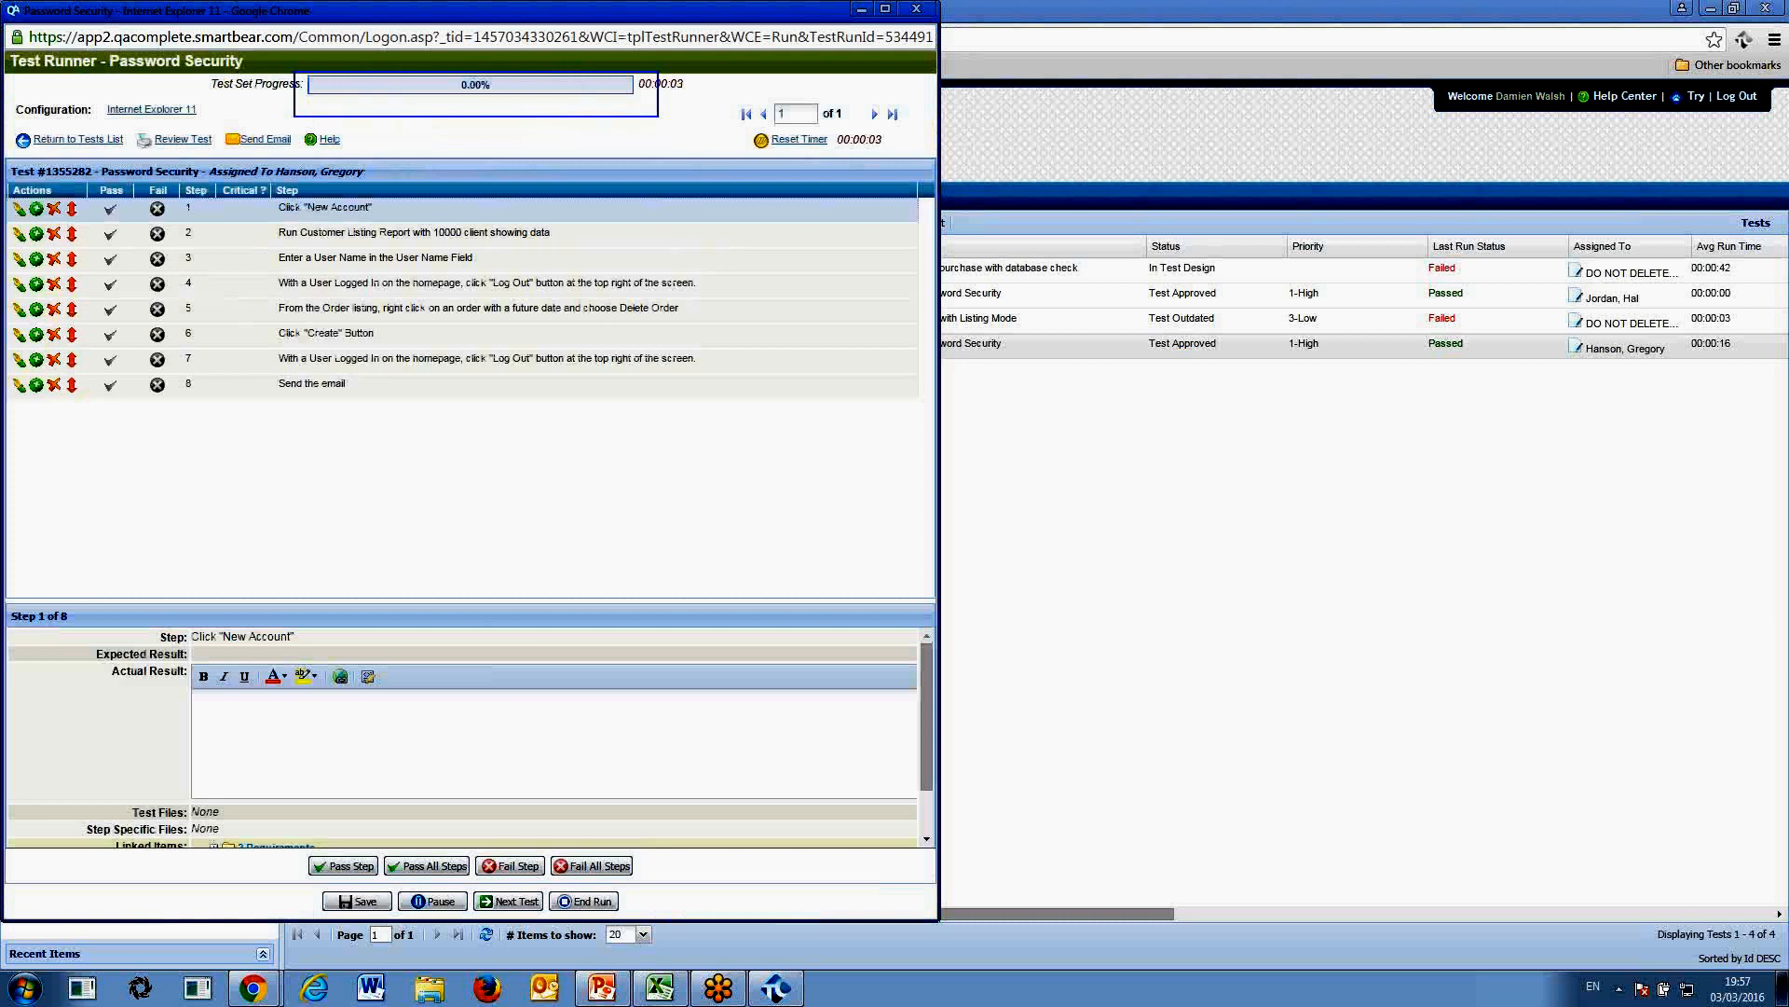
left_click_drag(765, 130, 909, 163)
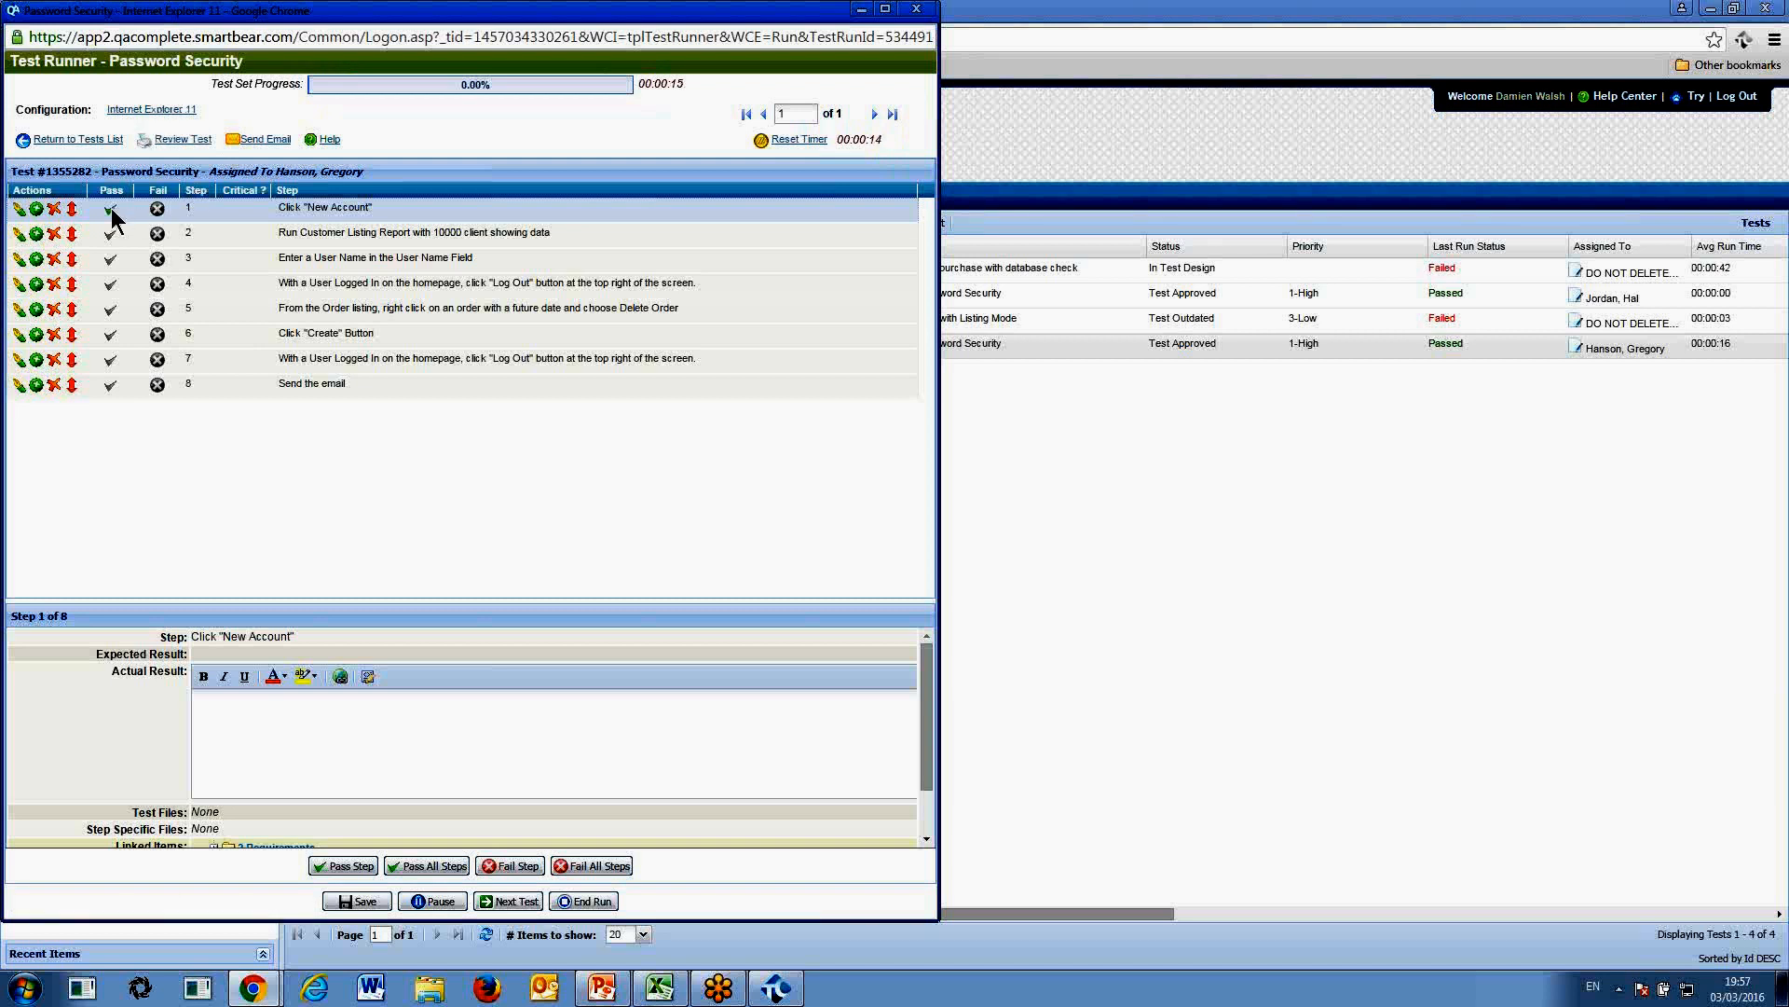
Mark steps 1 to 6 as passed, fail step 7 and enter "404 error" as its actual result
left_click(110, 335)
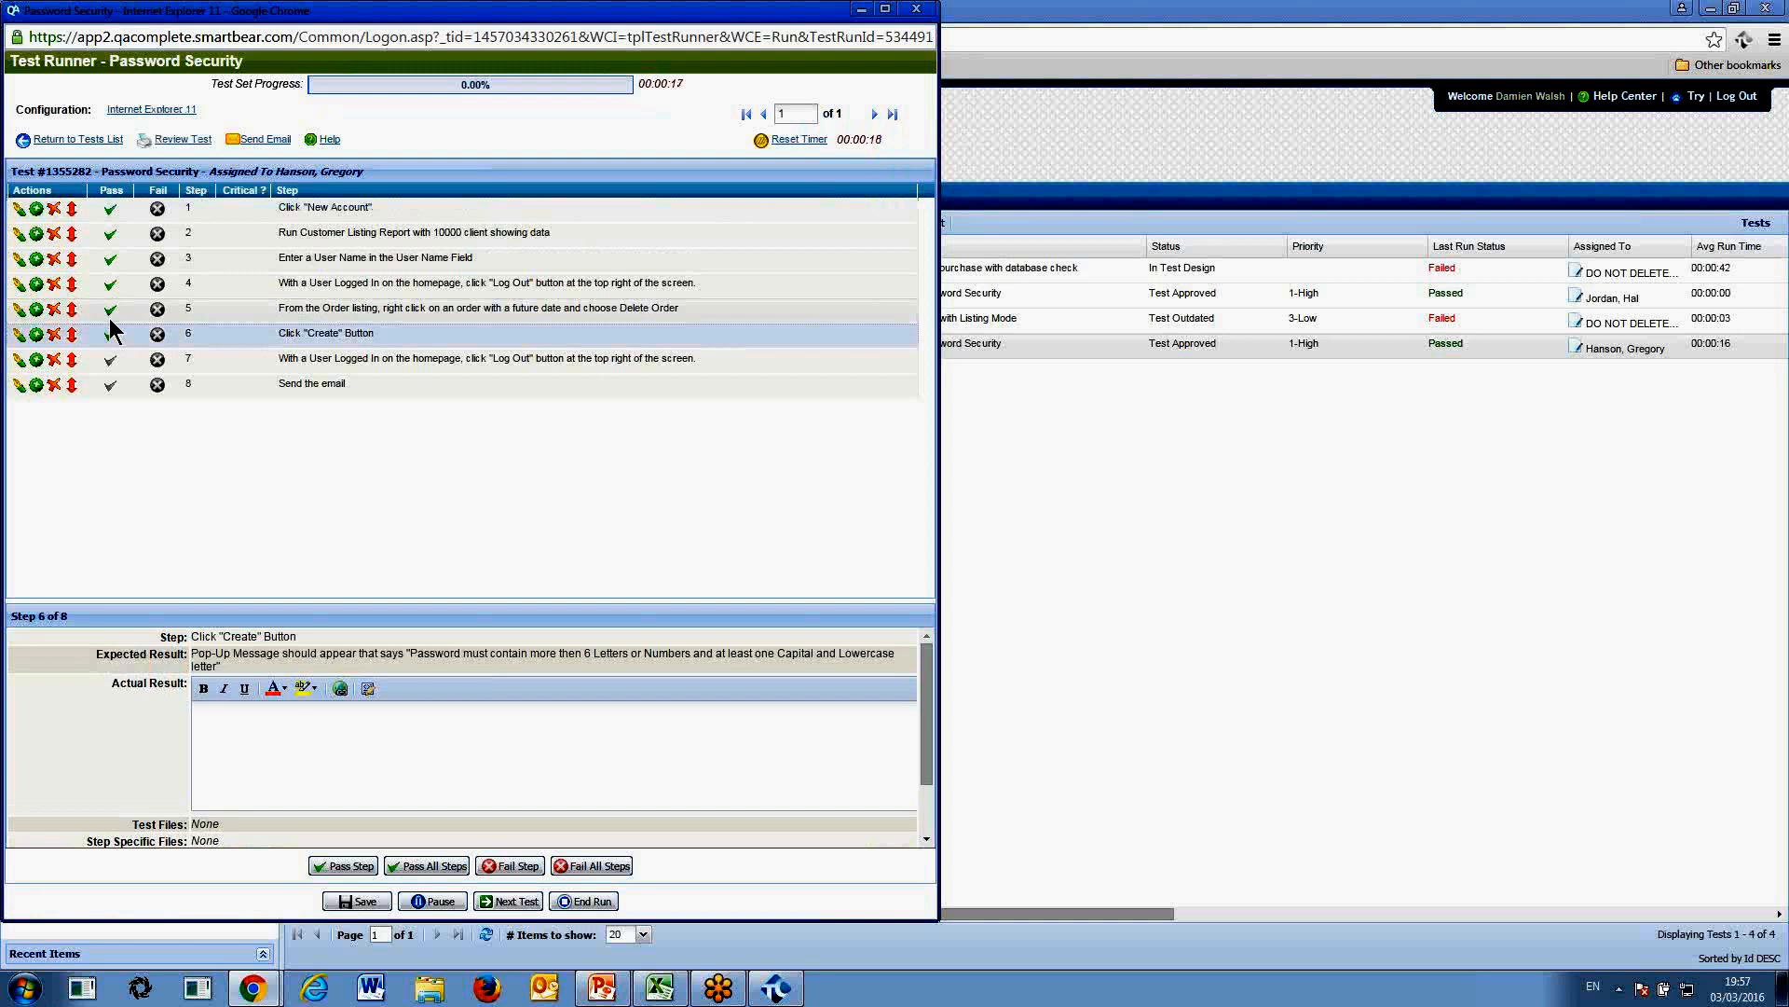
left_click(158, 359)
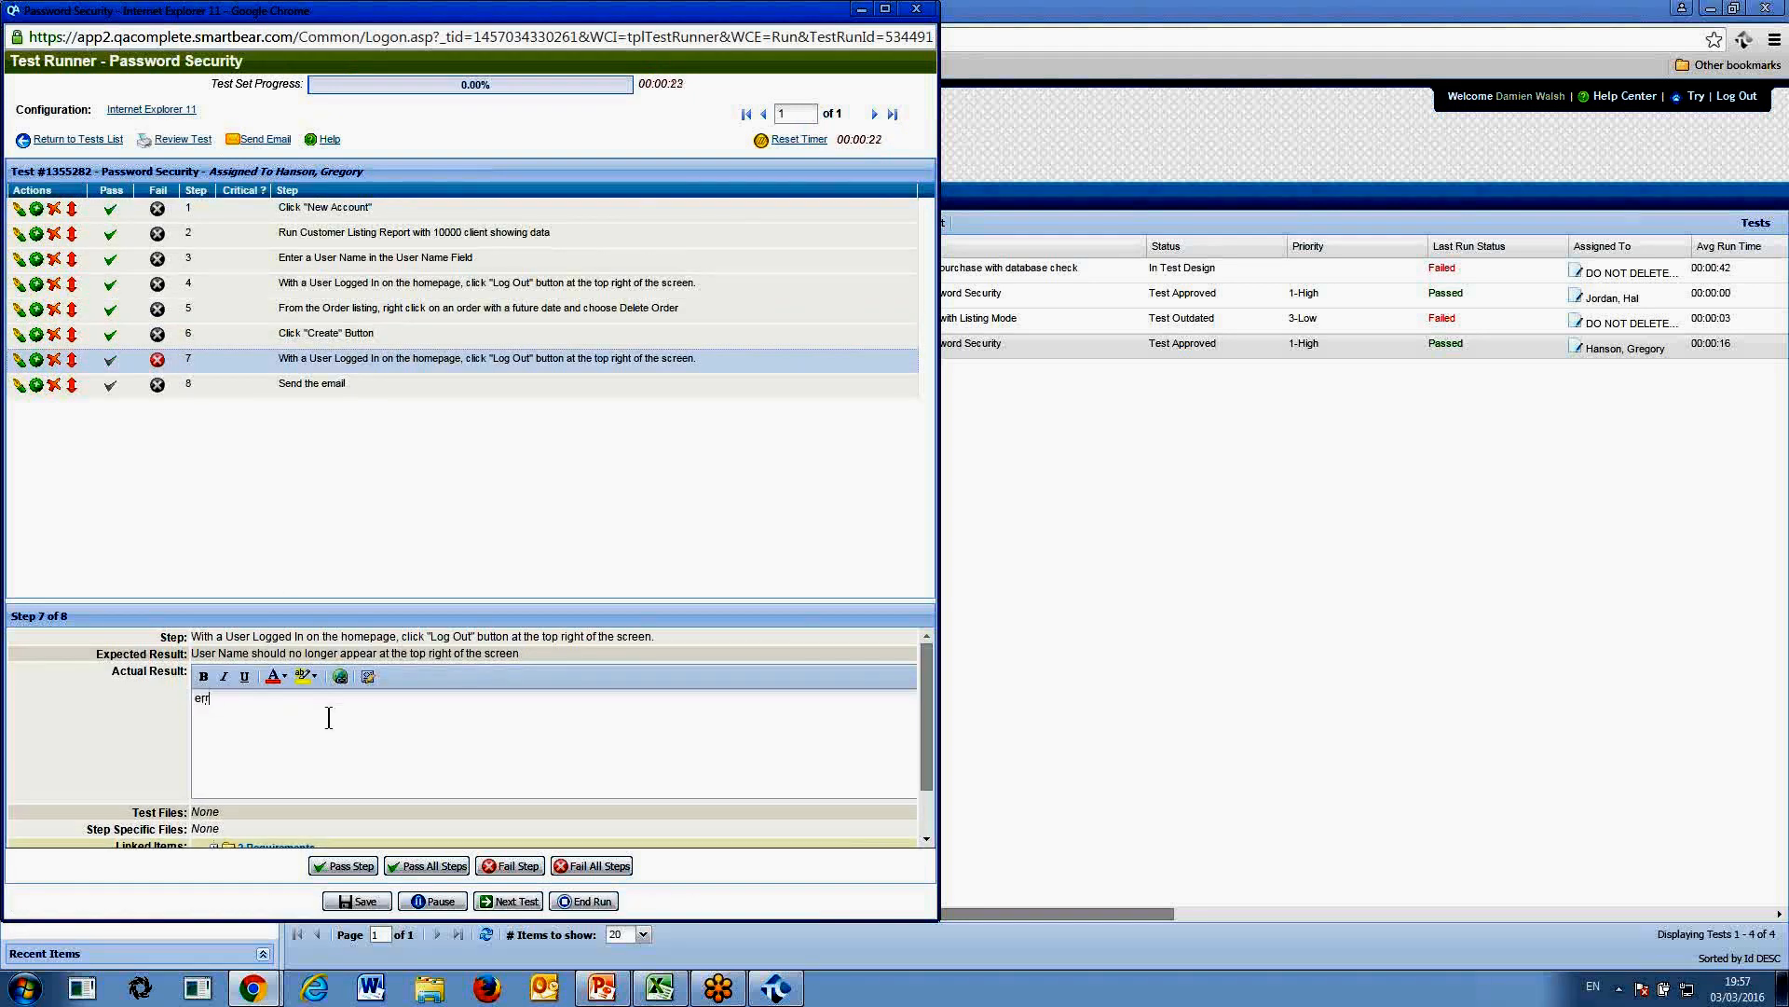
type("404 error")
Save the step results and end the run as failed
left_click(574, 903)
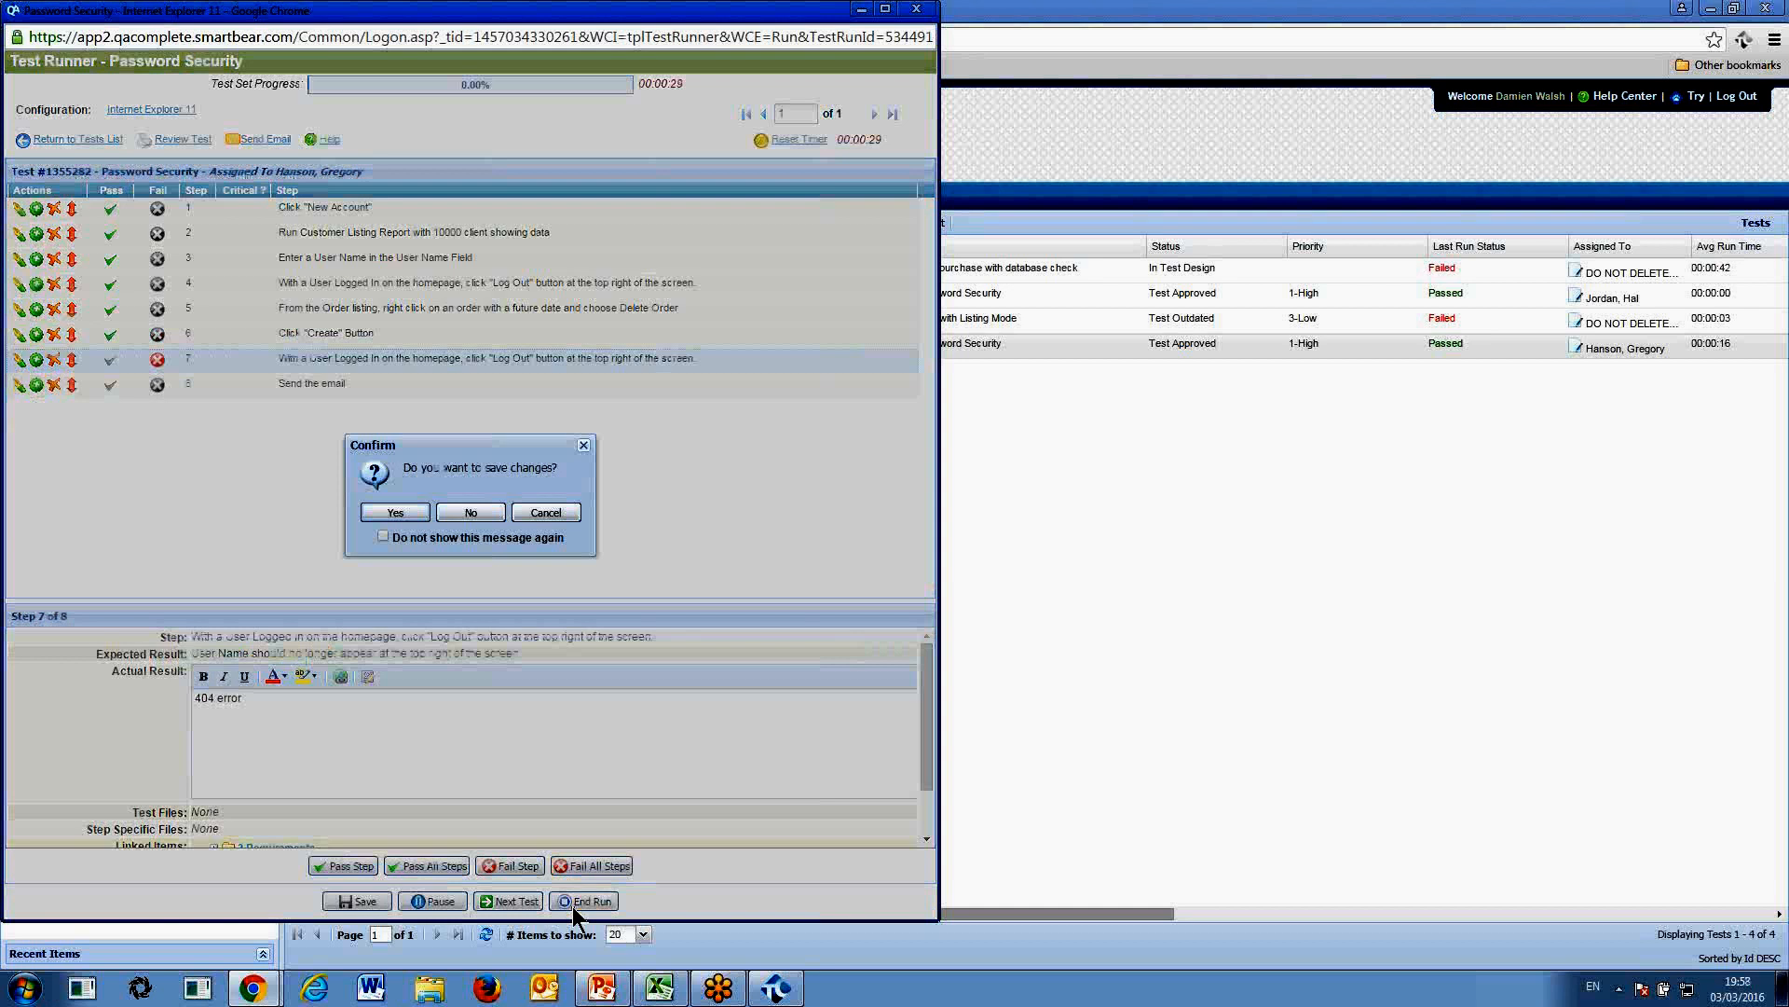
left_click(395, 512)
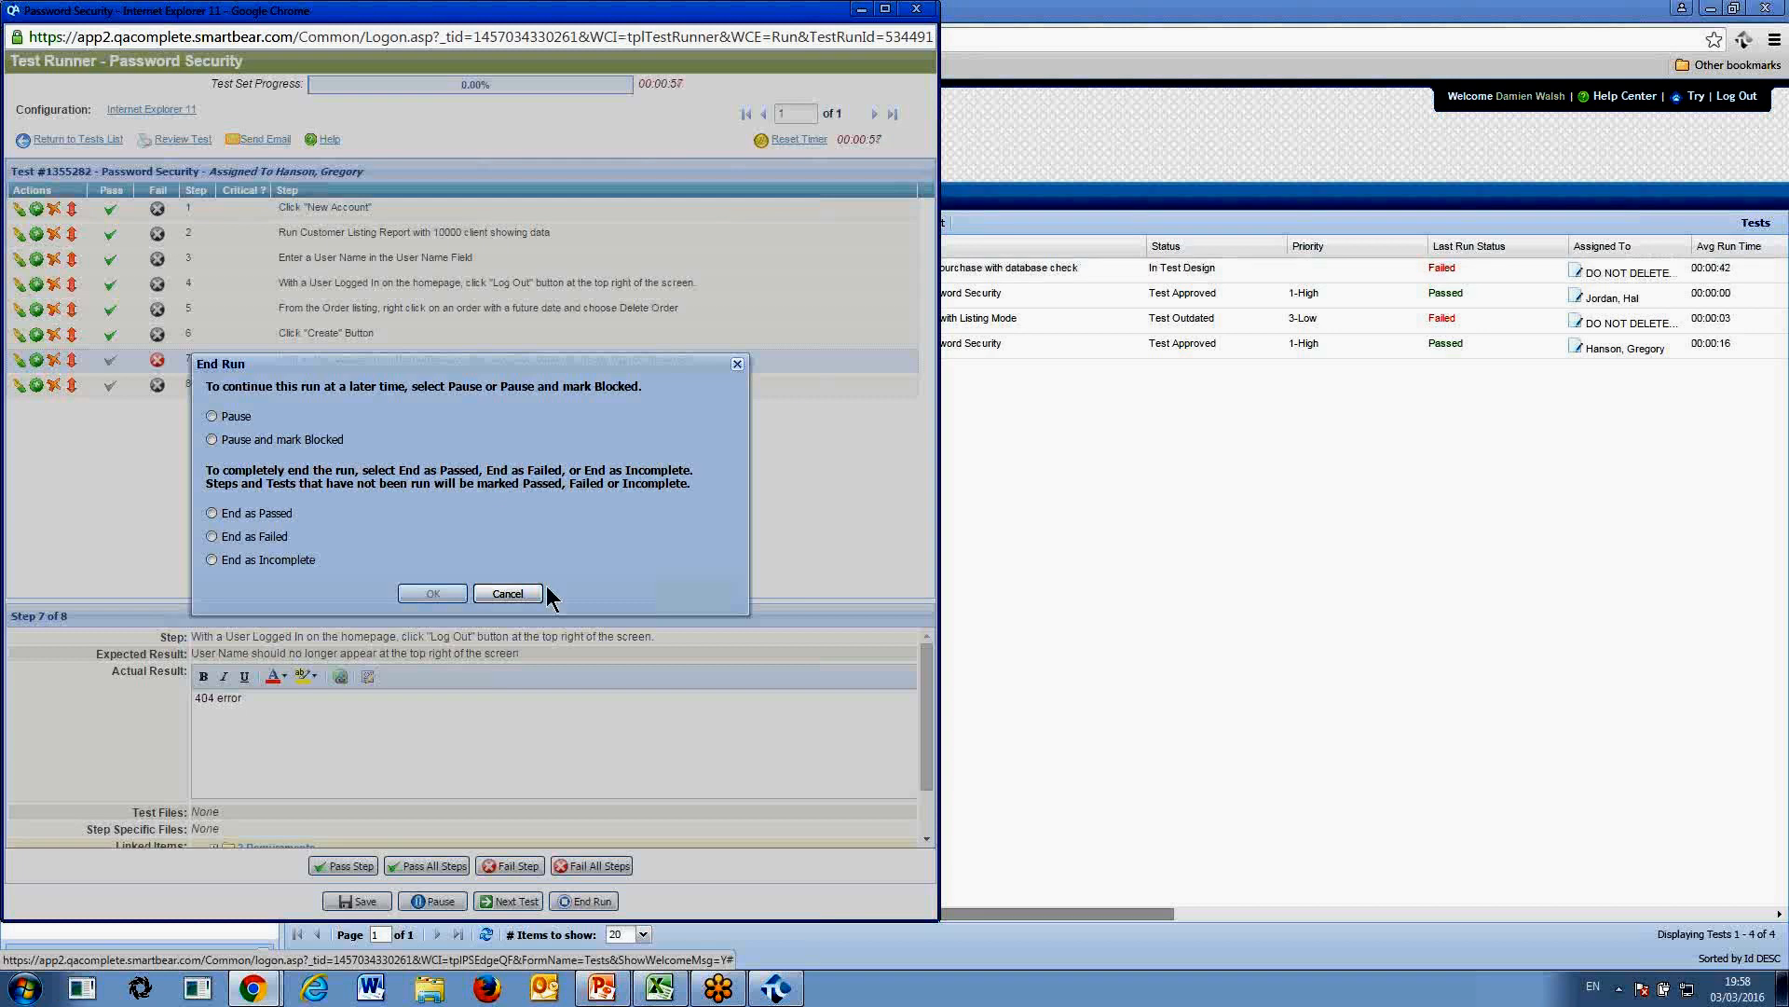
left_click(279, 535)
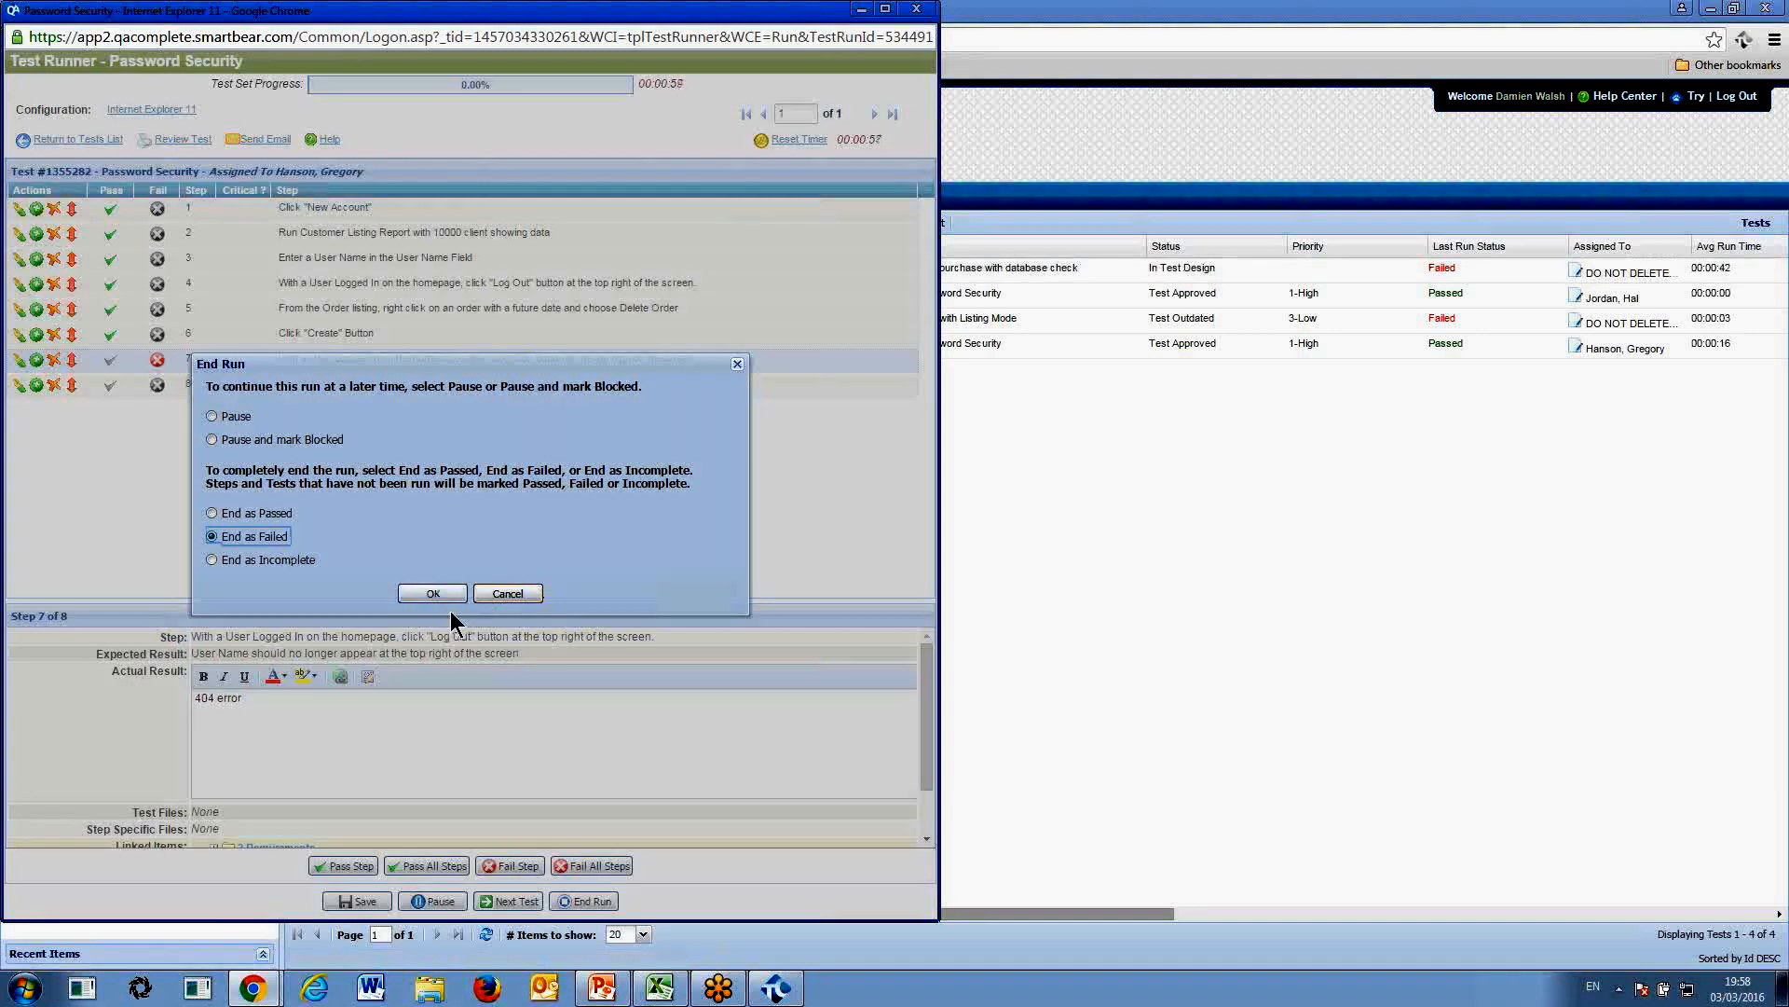
left_click(432, 595)
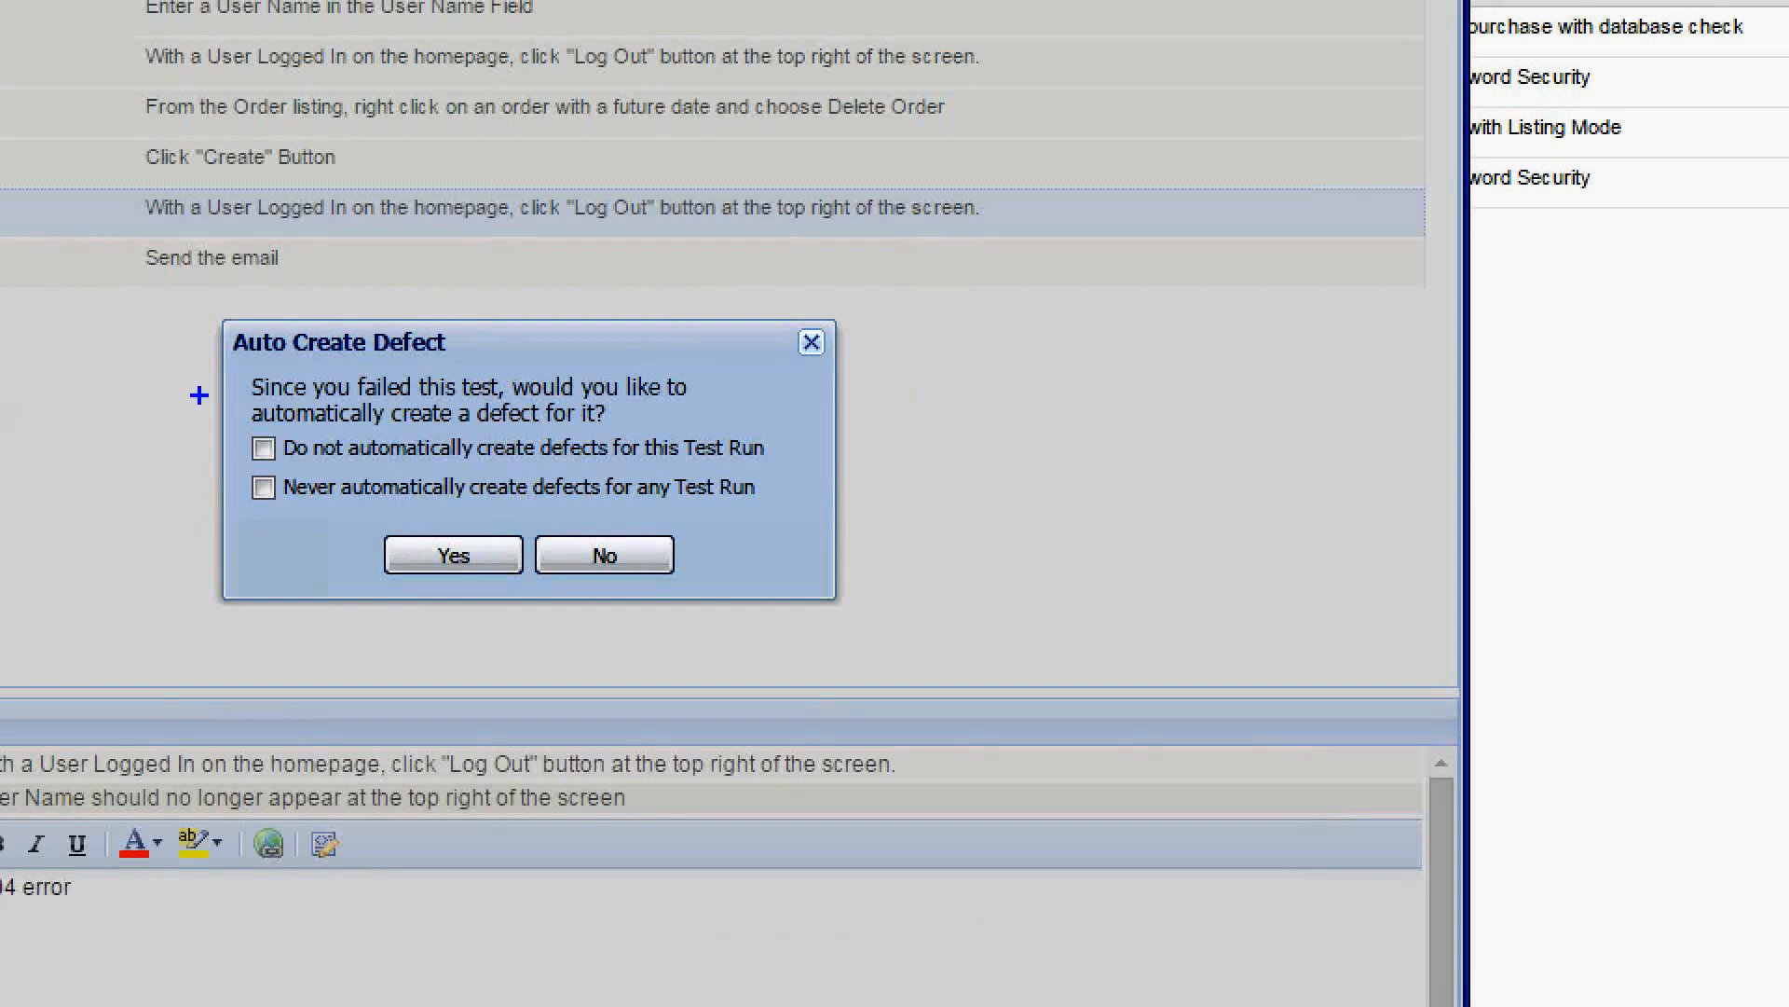
Automatically create a defect for the failed test, check its Steps to Reproduce and submit it
mouse_move(237, 371)
left_mouse_down()
mouse_move(380, 559)
mouse_move(799, 531)
left_mouse_up()
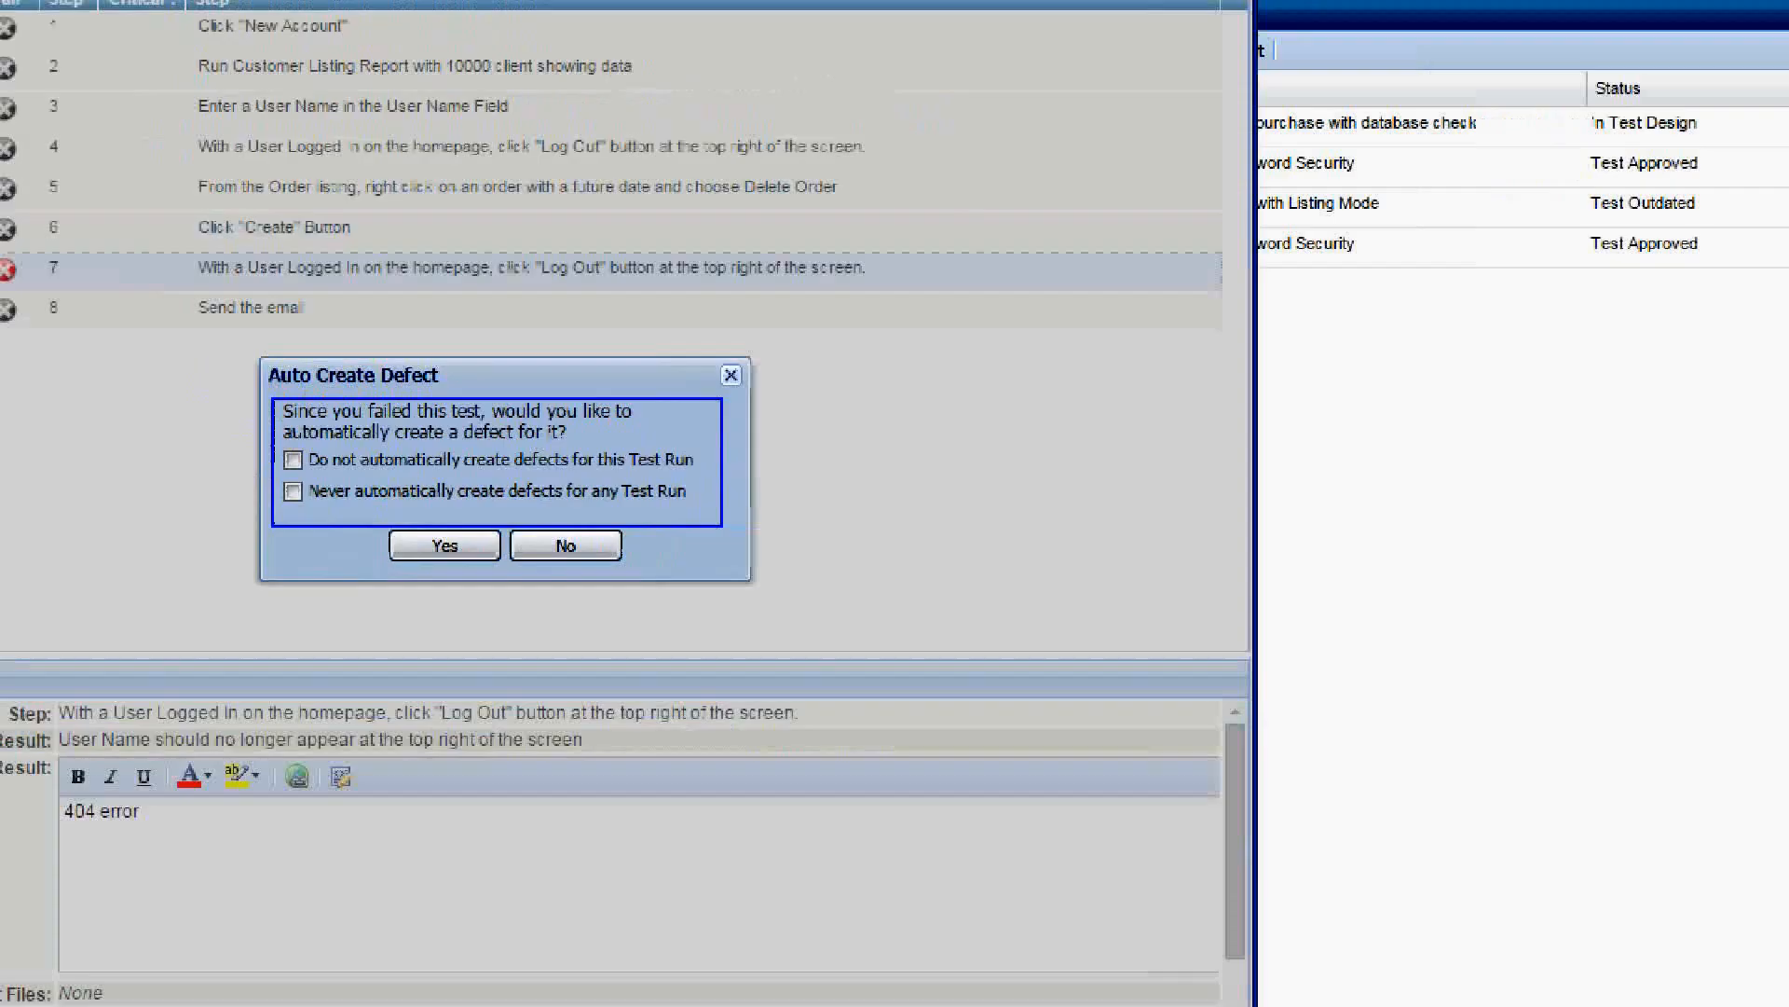
left_click(454, 555)
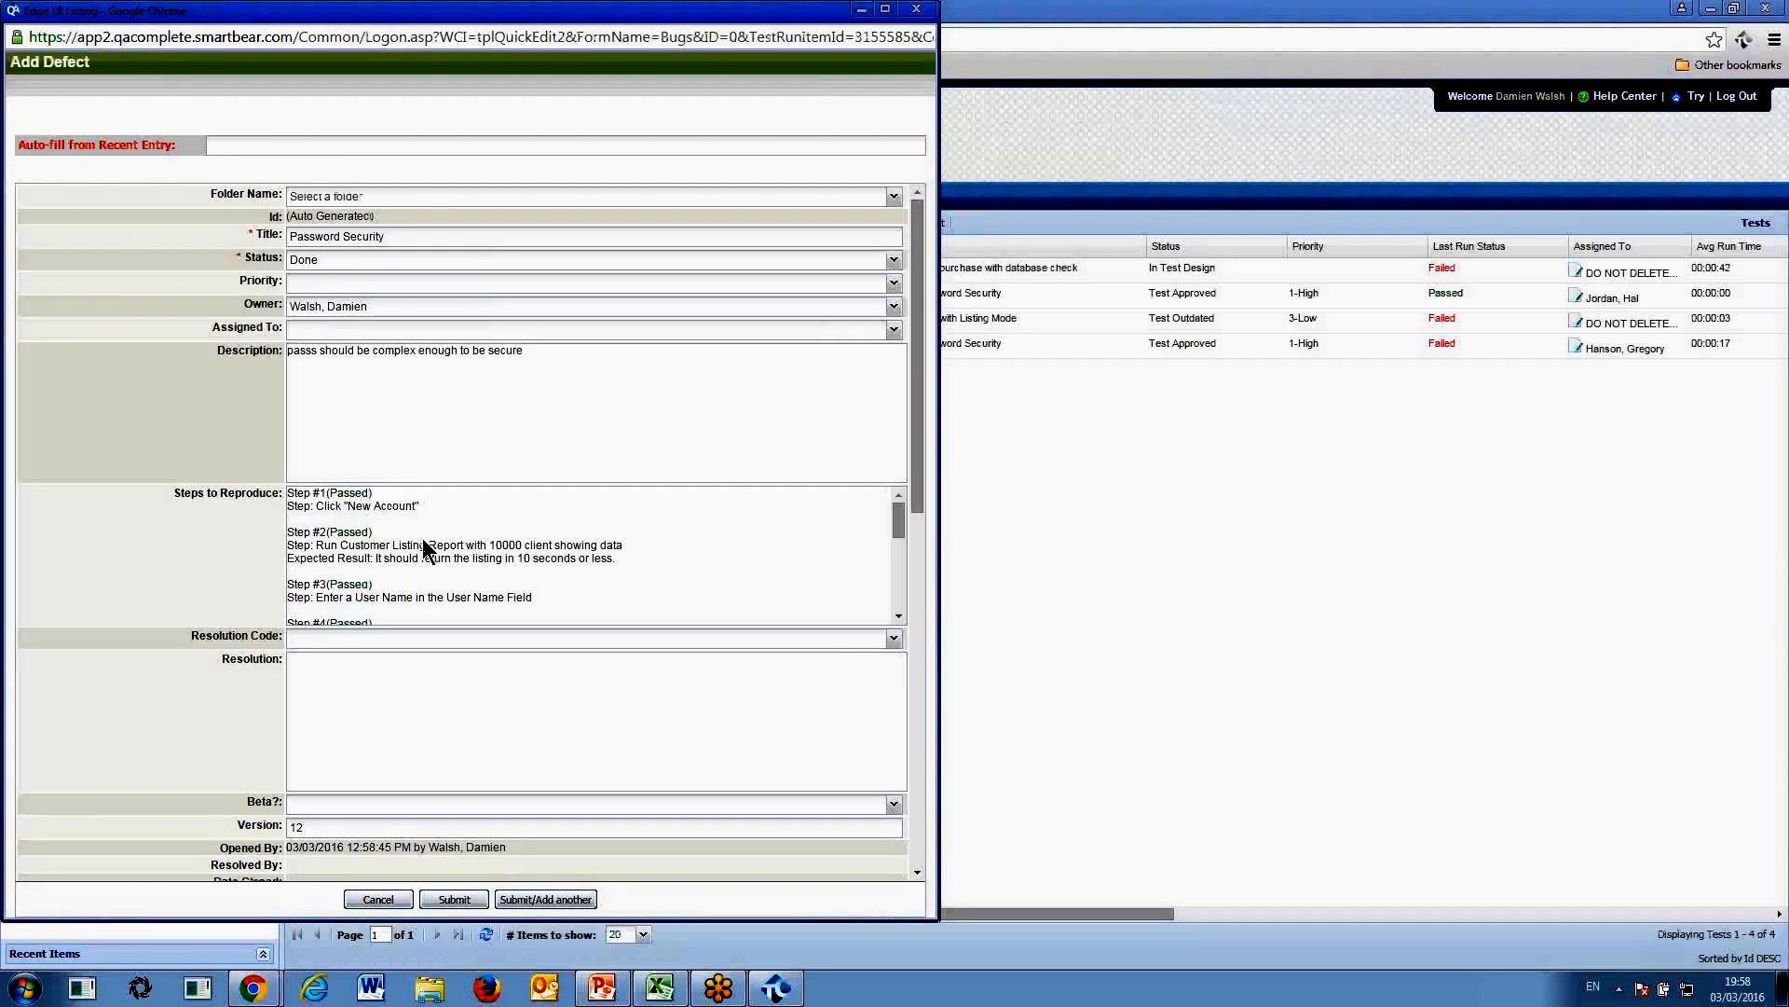
left_click_drag(899, 519, 898, 576)
left_click_drag(893, 593, 893, 595)
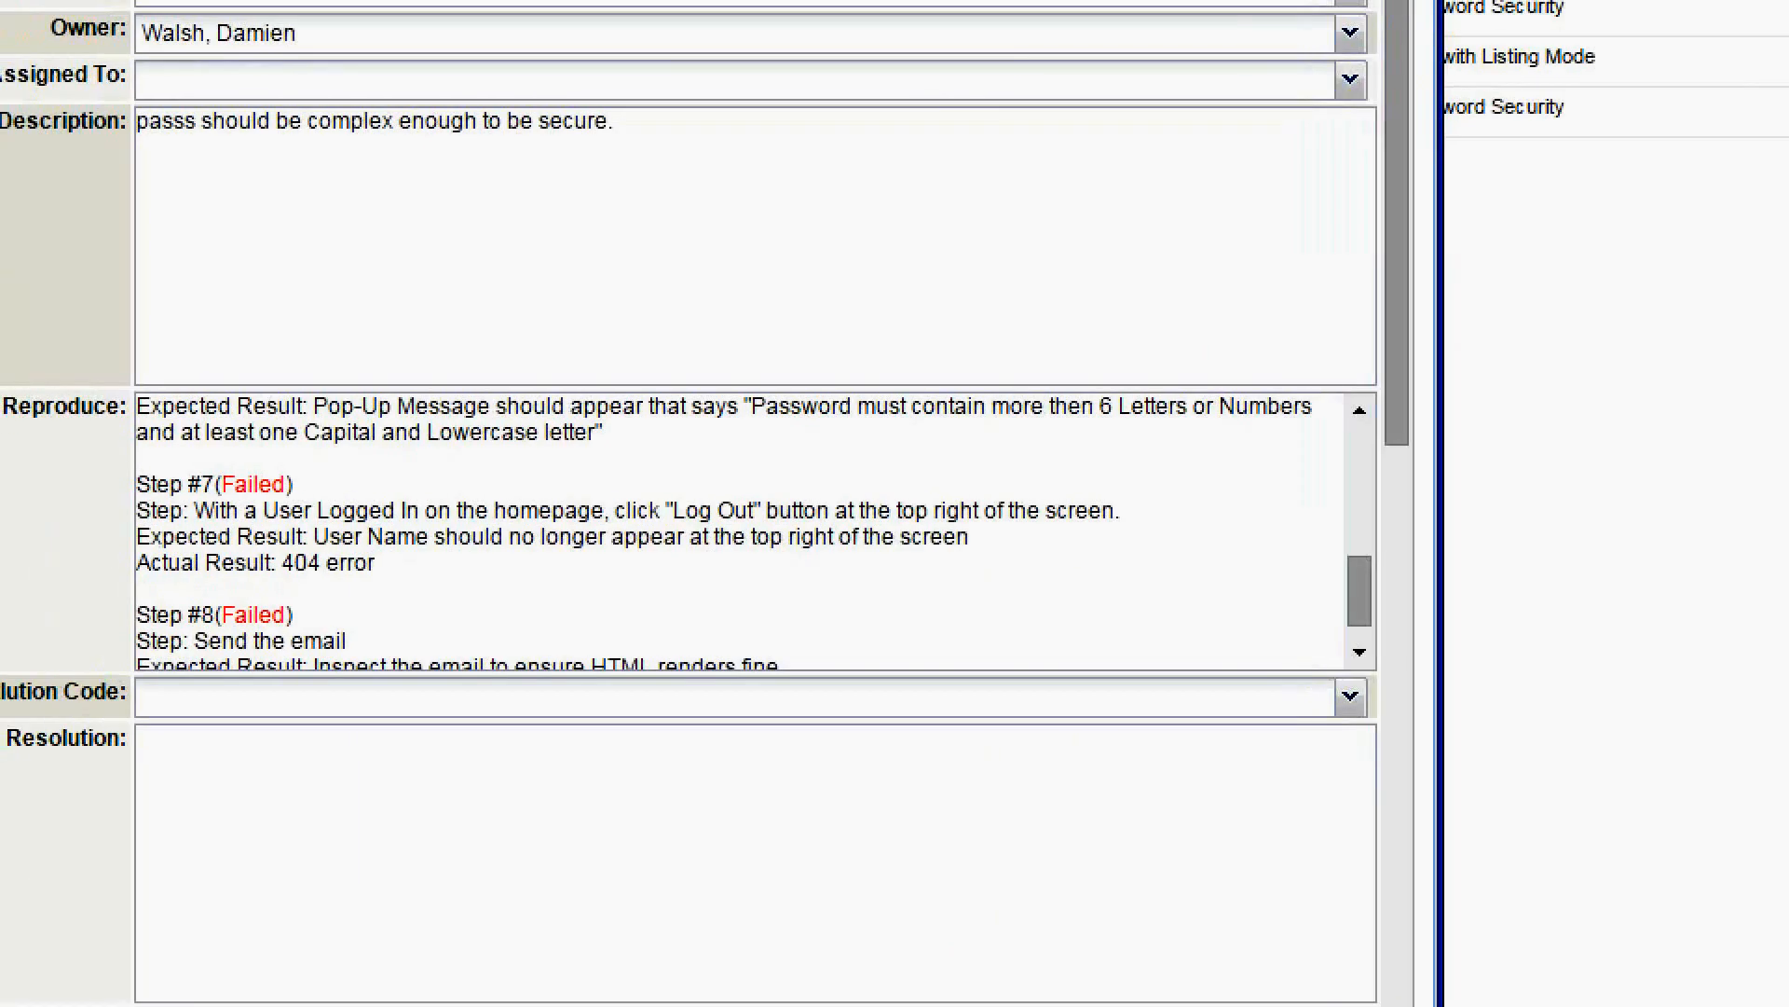
left_click_drag(272, 549, 403, 578)
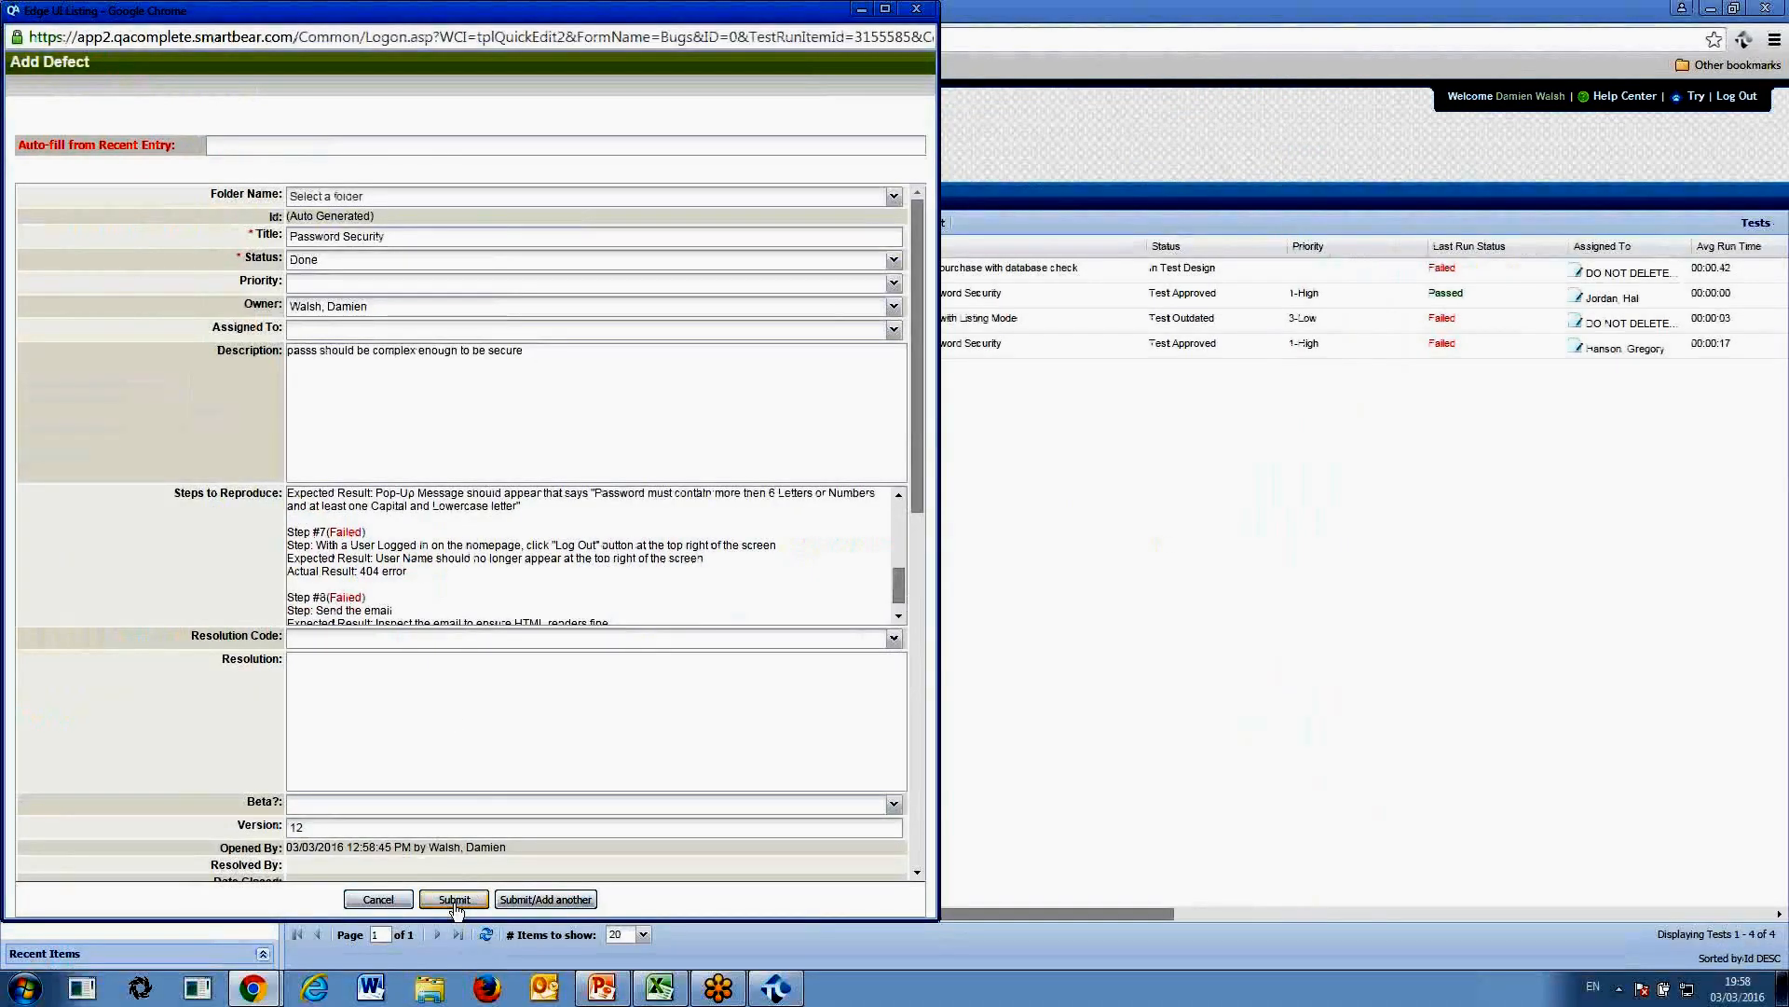
left_click(455, 901)
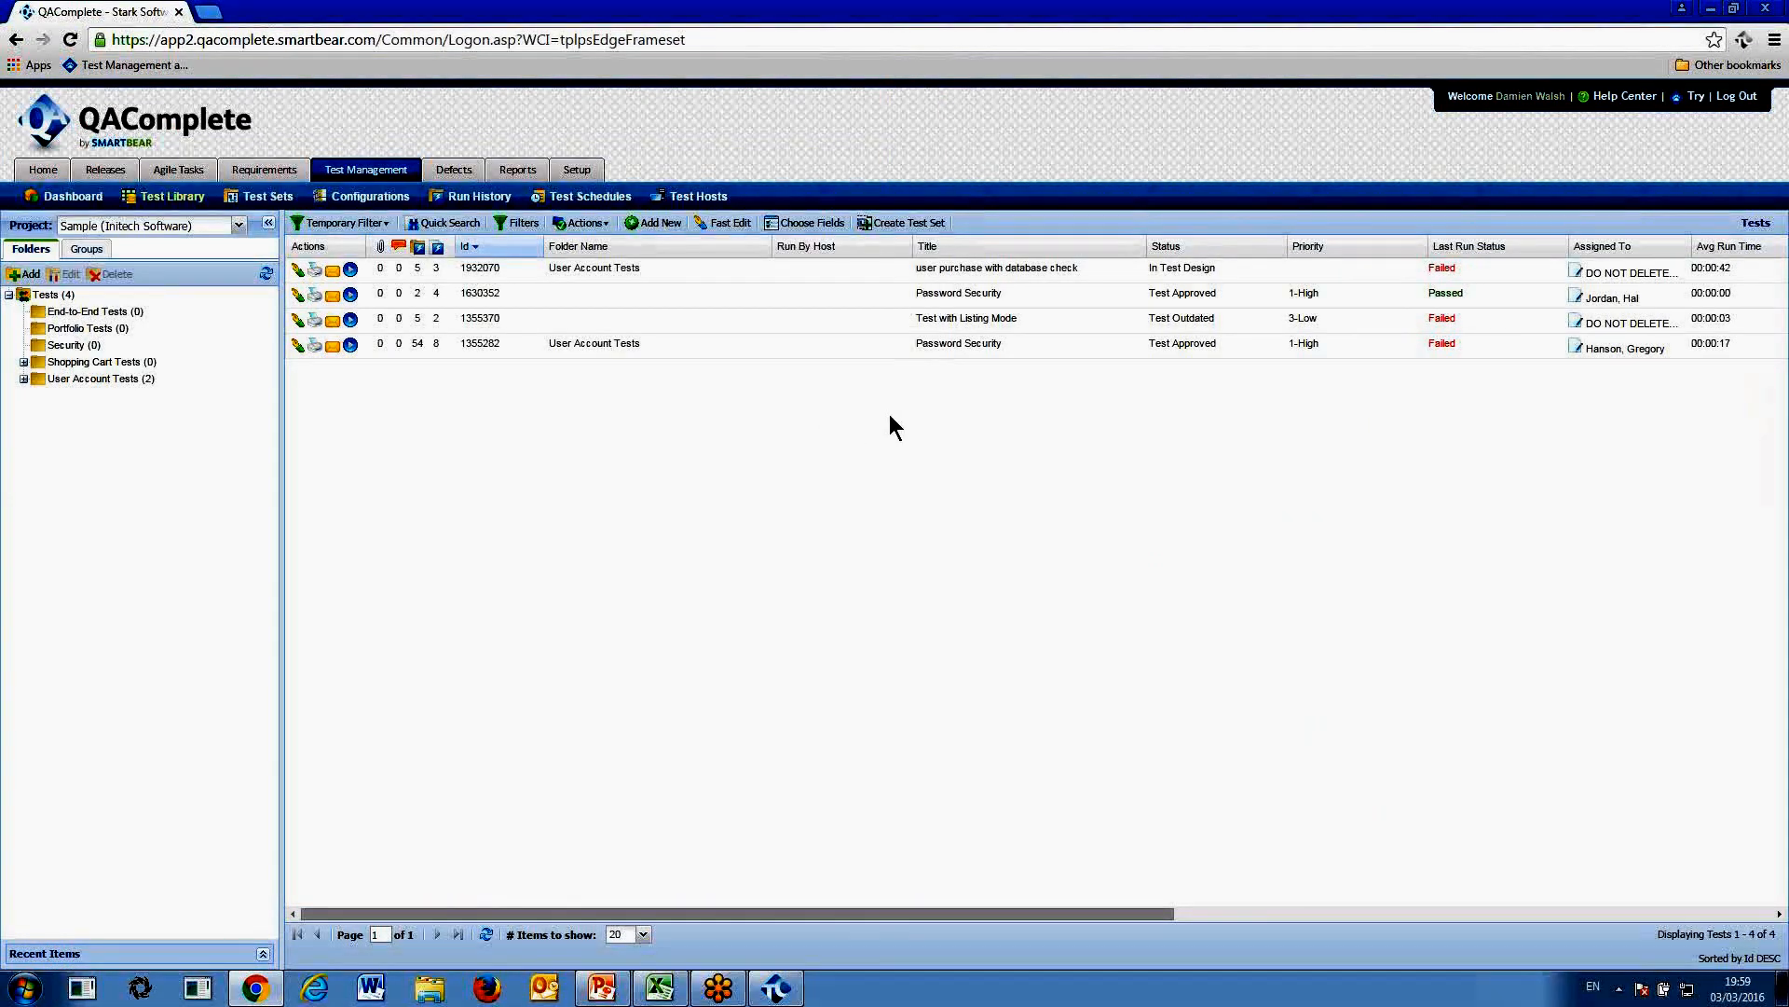
Switch to the QAComplete - JIRA Connector from the SmartBear programs and stop its service
left_click(24, 987)
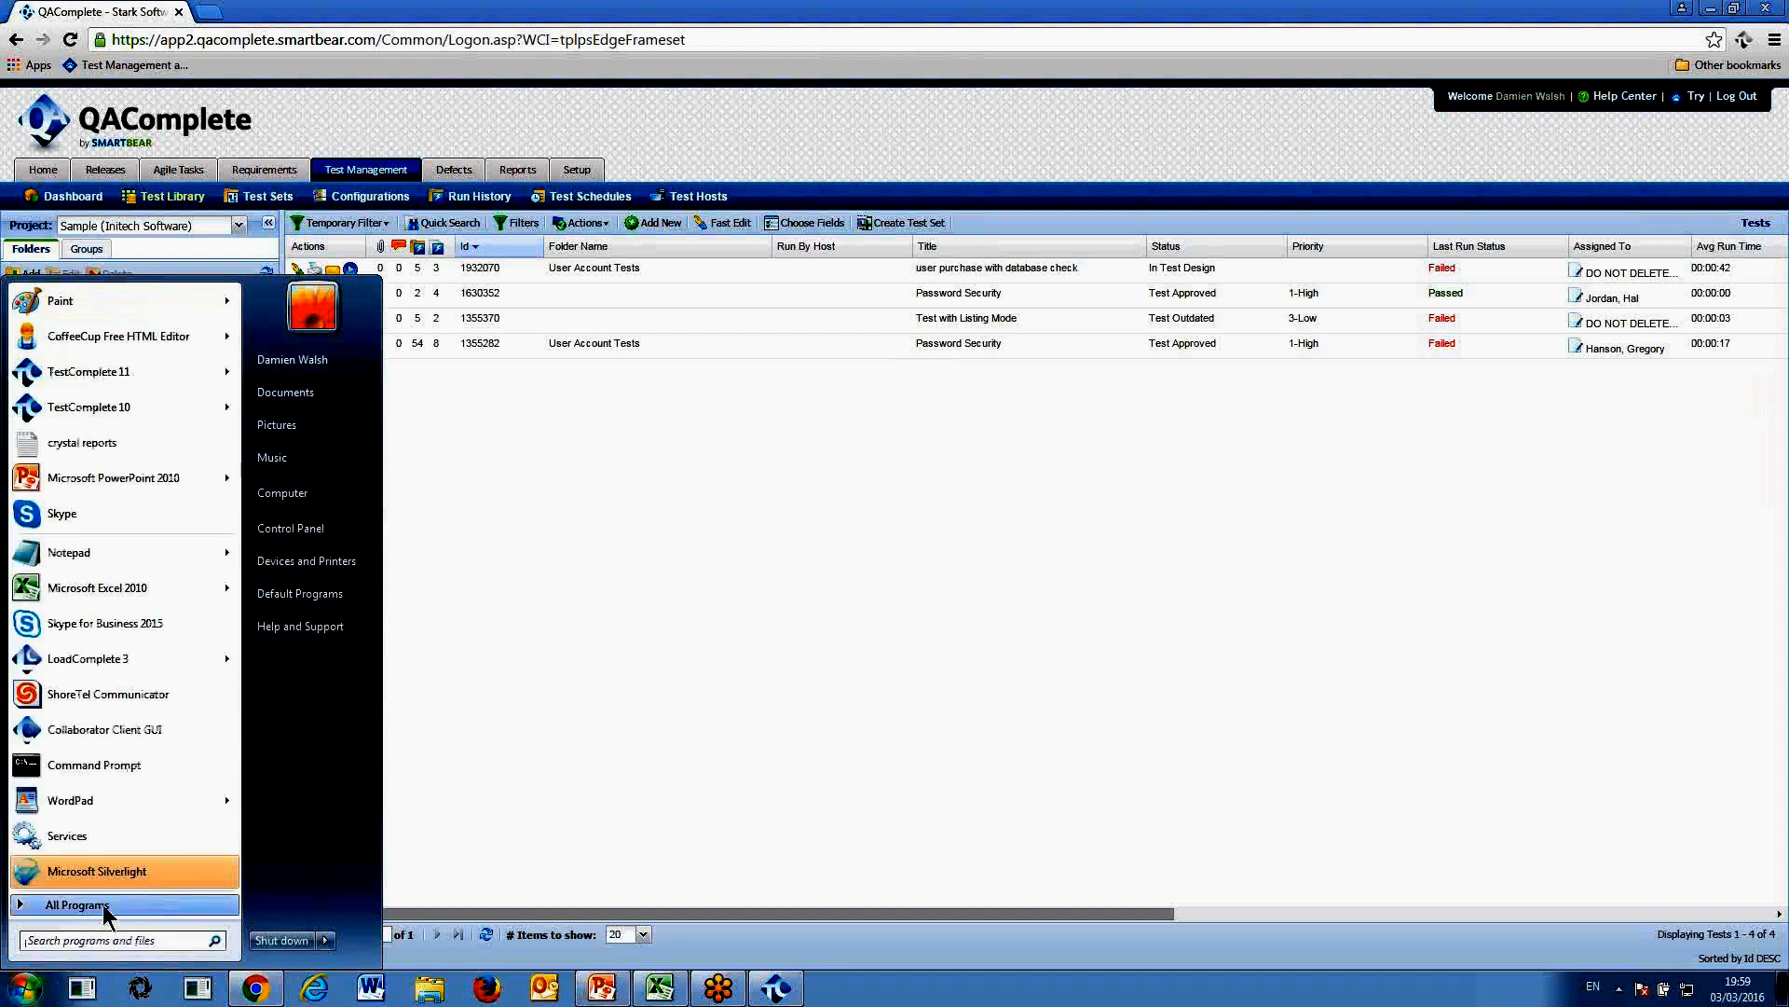
left_click(104, 905)
left_click_drag(244, 480, 244, 793)
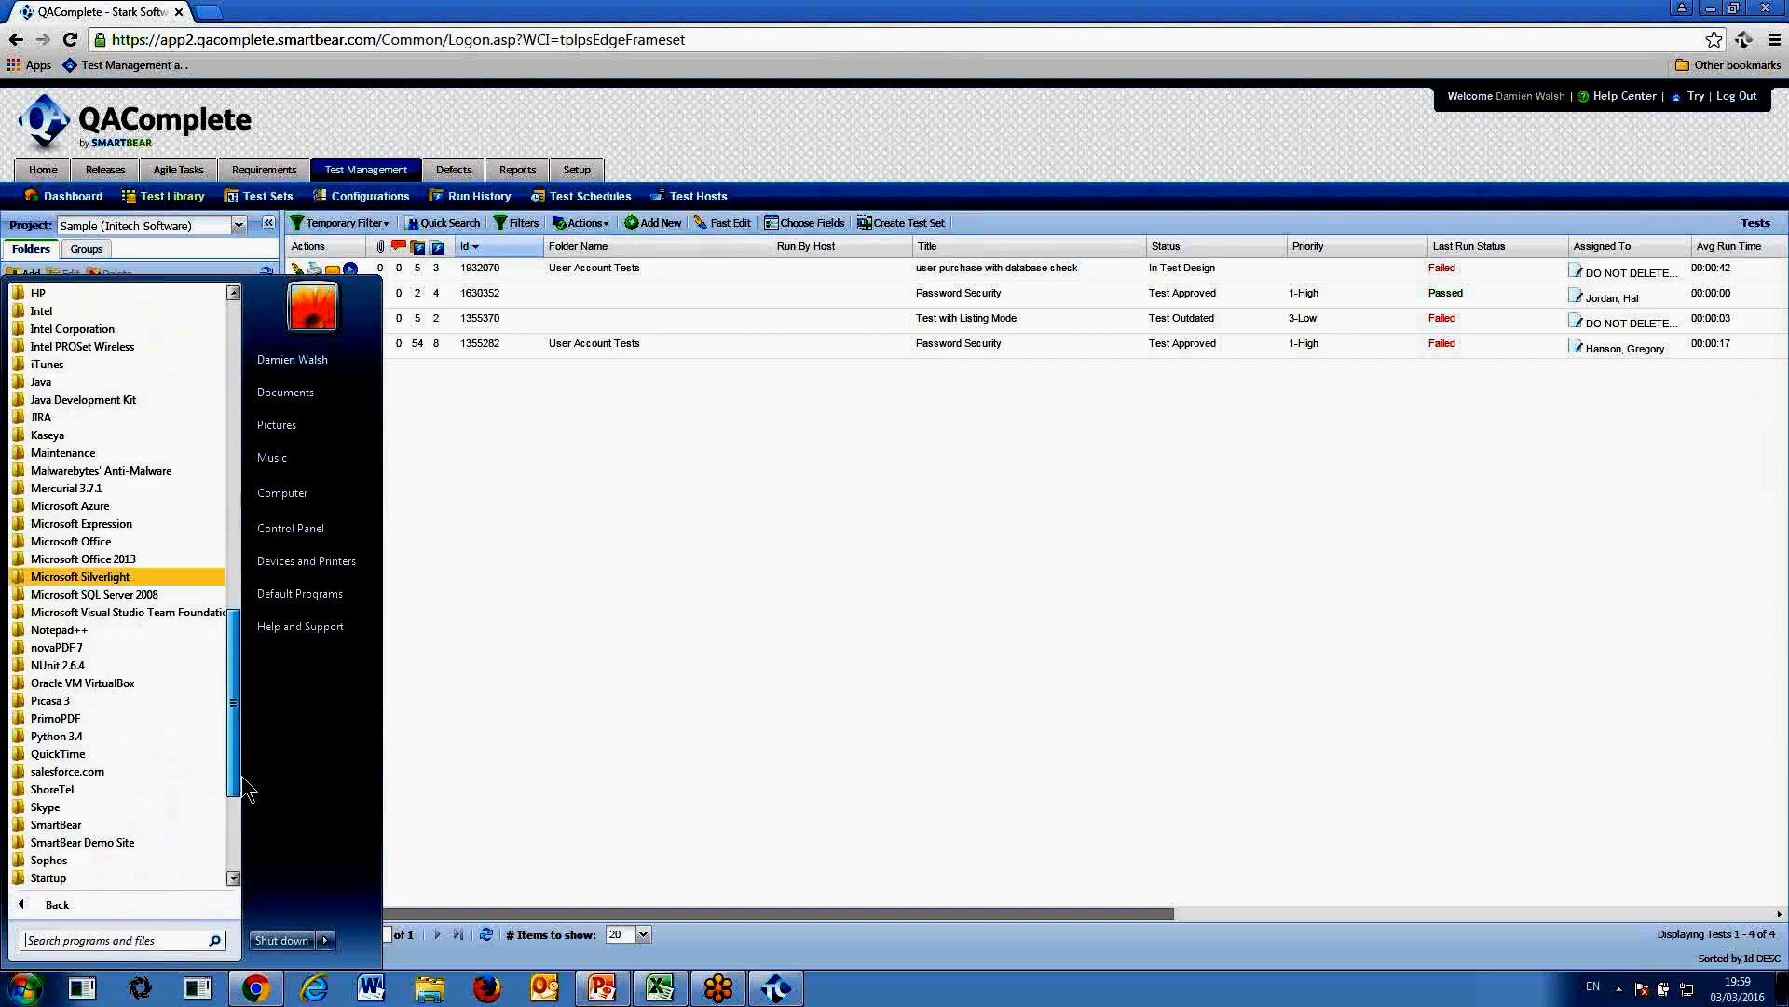
left_click(140, 822)
left_click(153, 759)
left_click(112, 771)
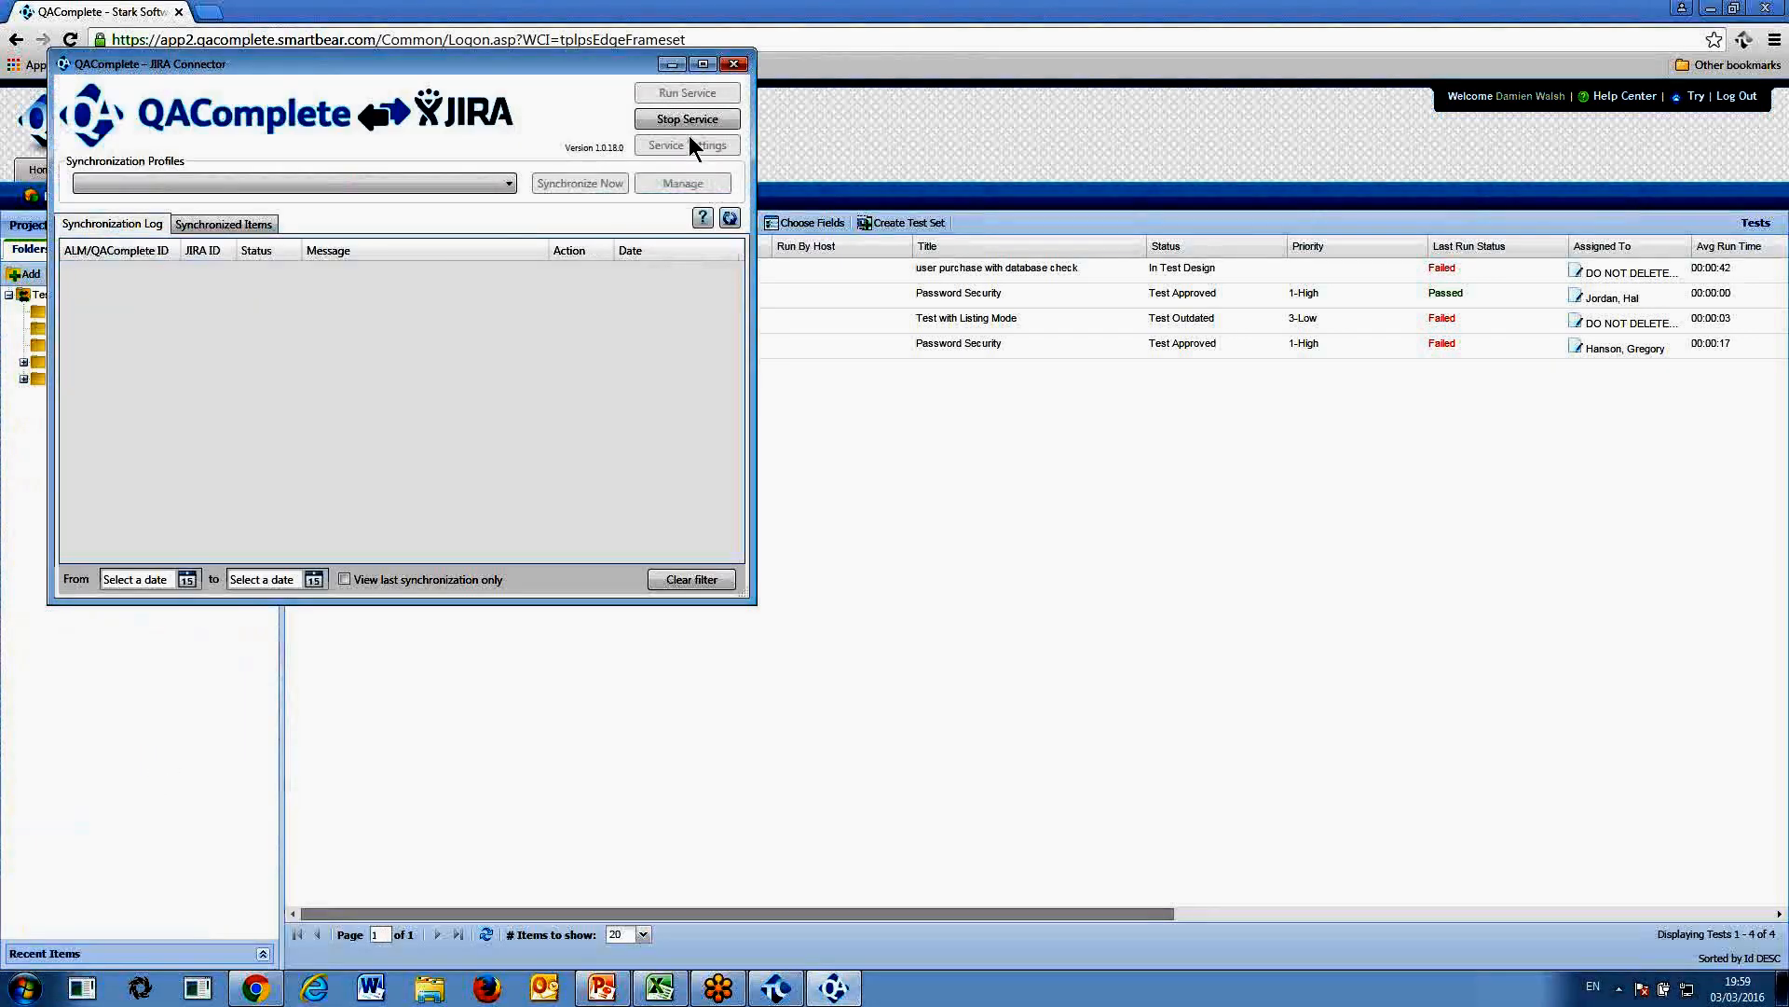
left_click(685, 121)
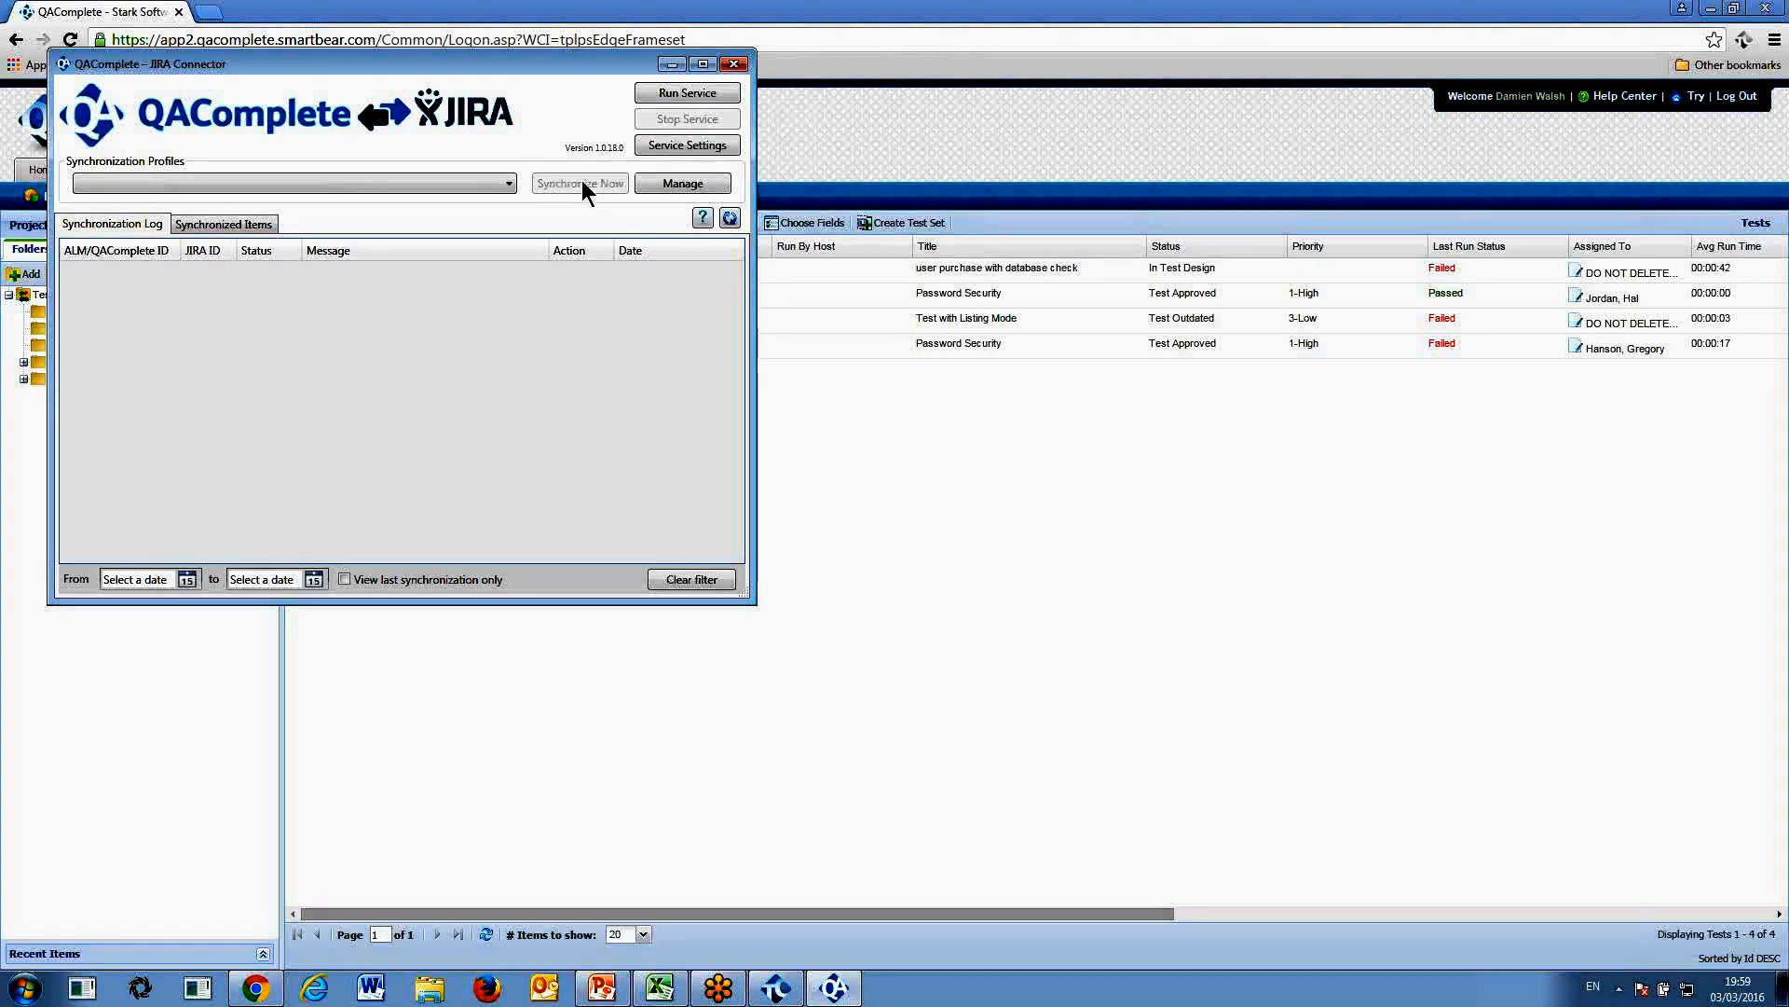
Review the Test Jira synchronization profile's general settings, QAComplete and JIRA connections, field mapping and JIRA workflow
left_click(669, 185)
left_click(770, 414)
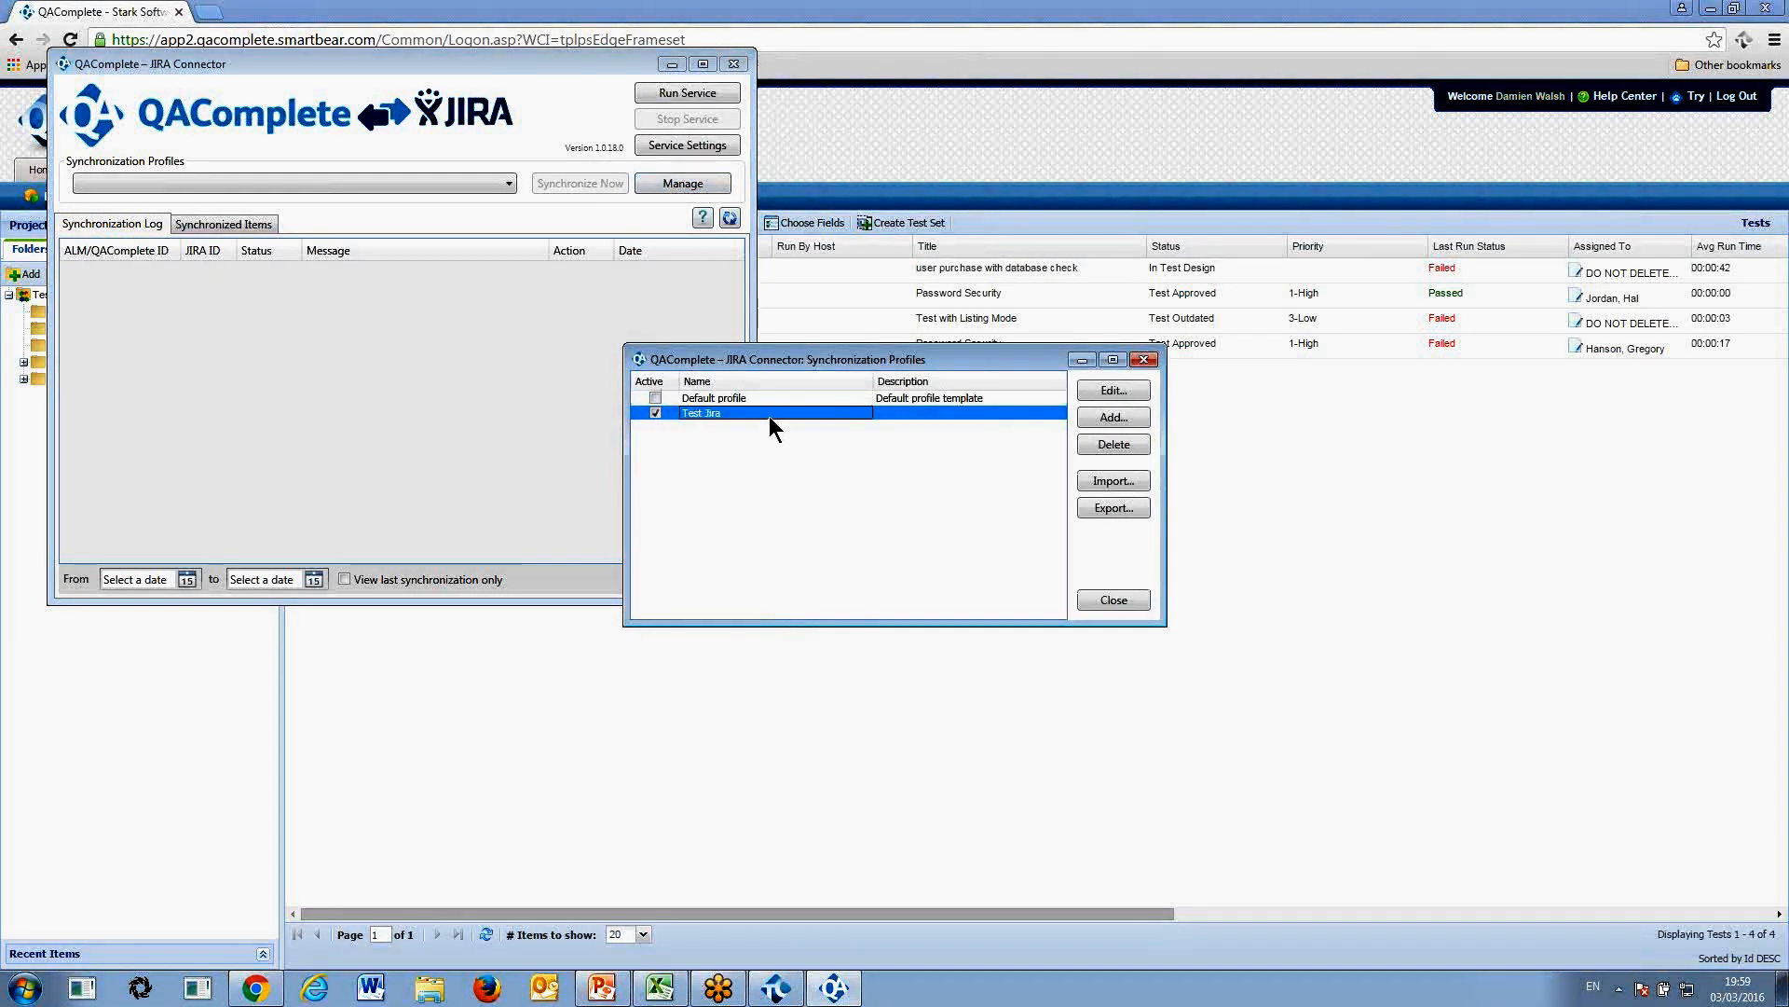
left_click(1112, 390)
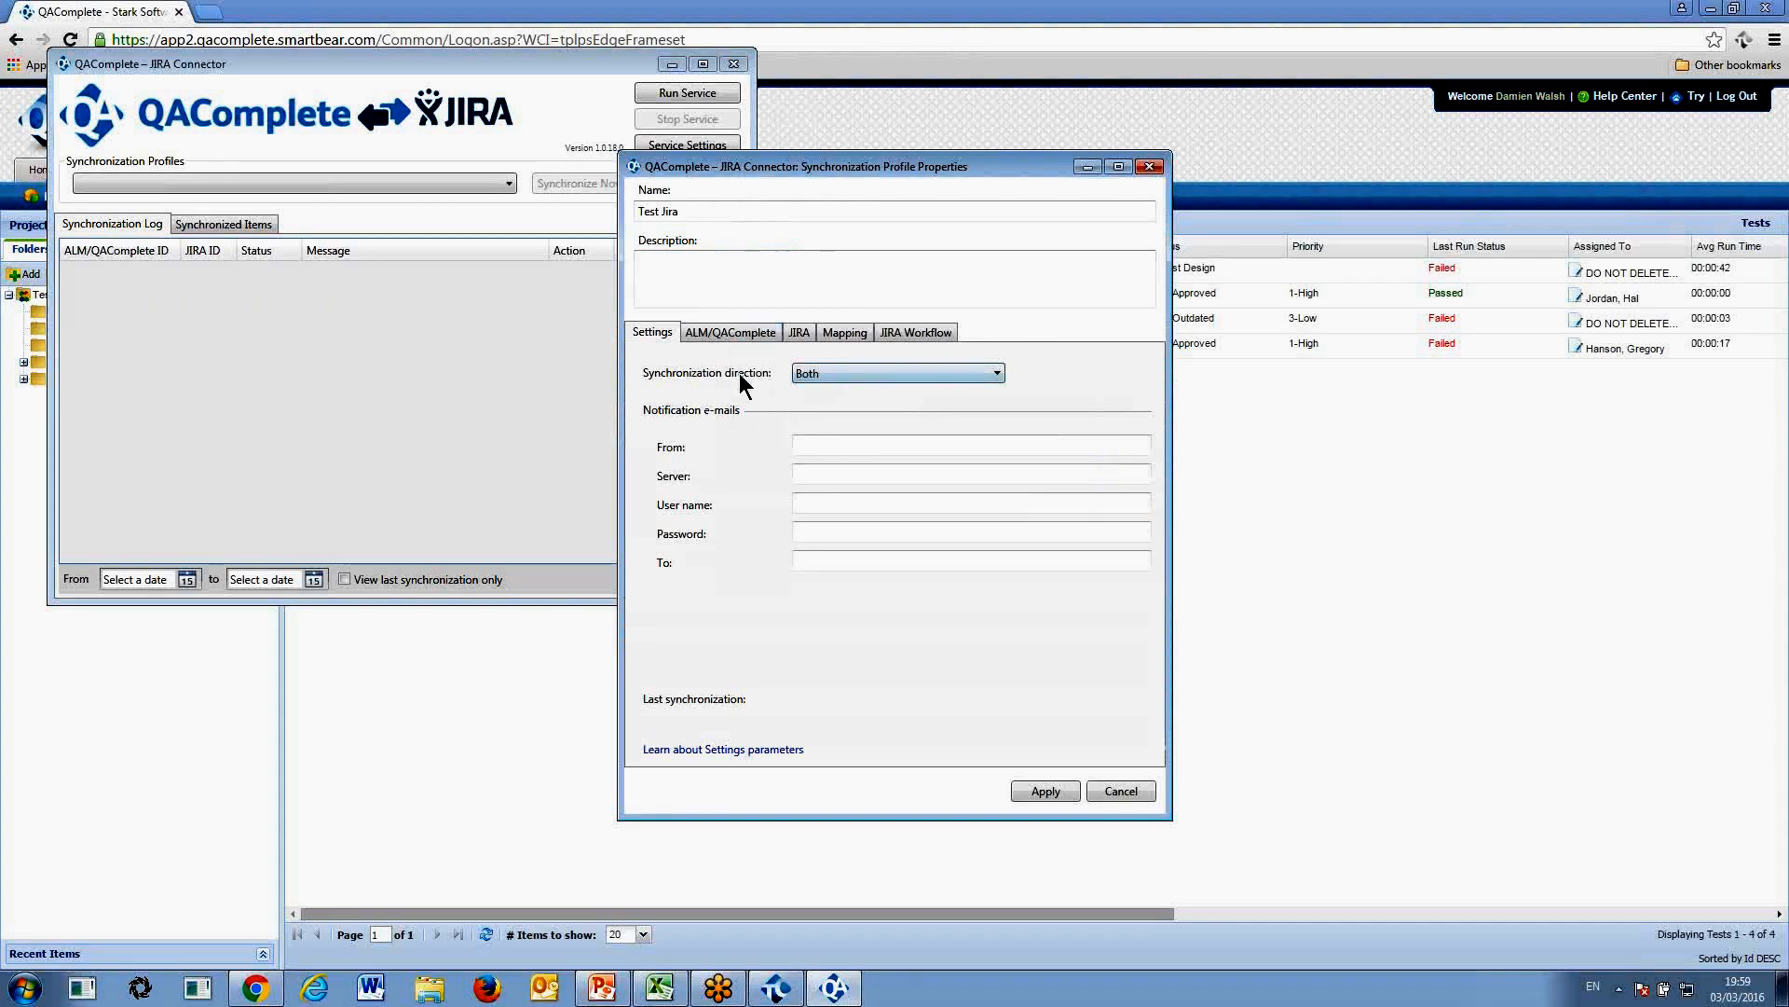
left_click(744, 341)
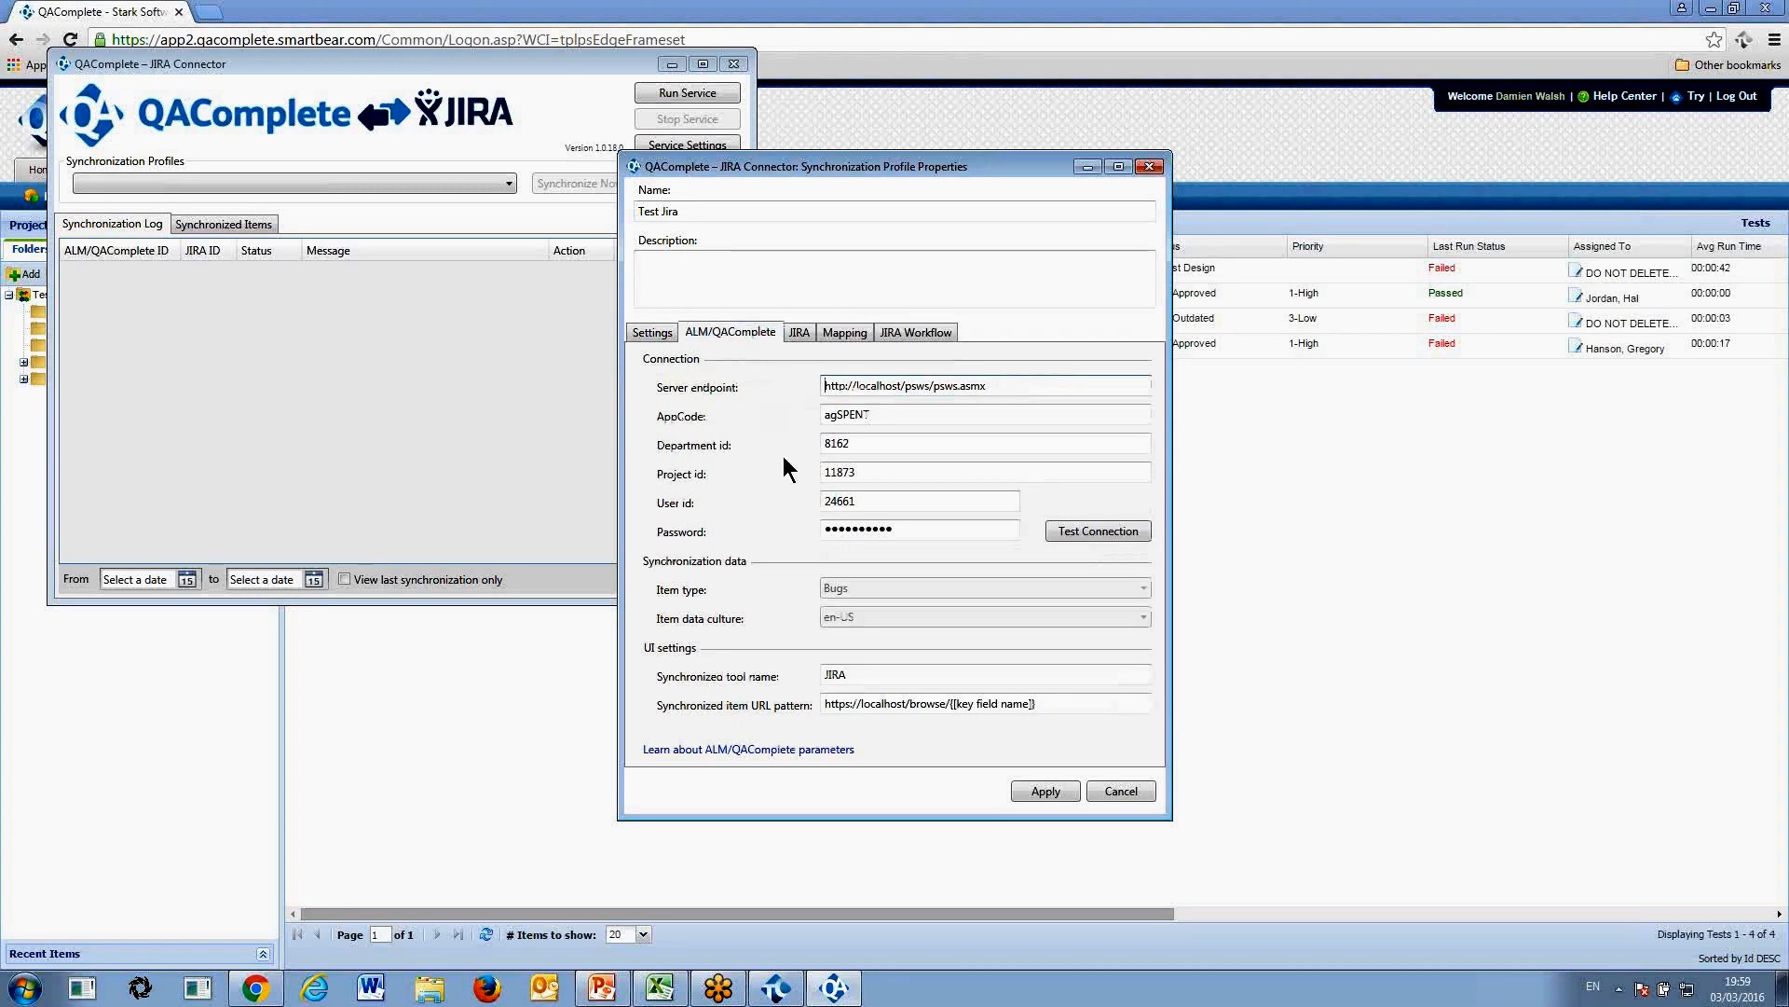
left_click(800, 334)
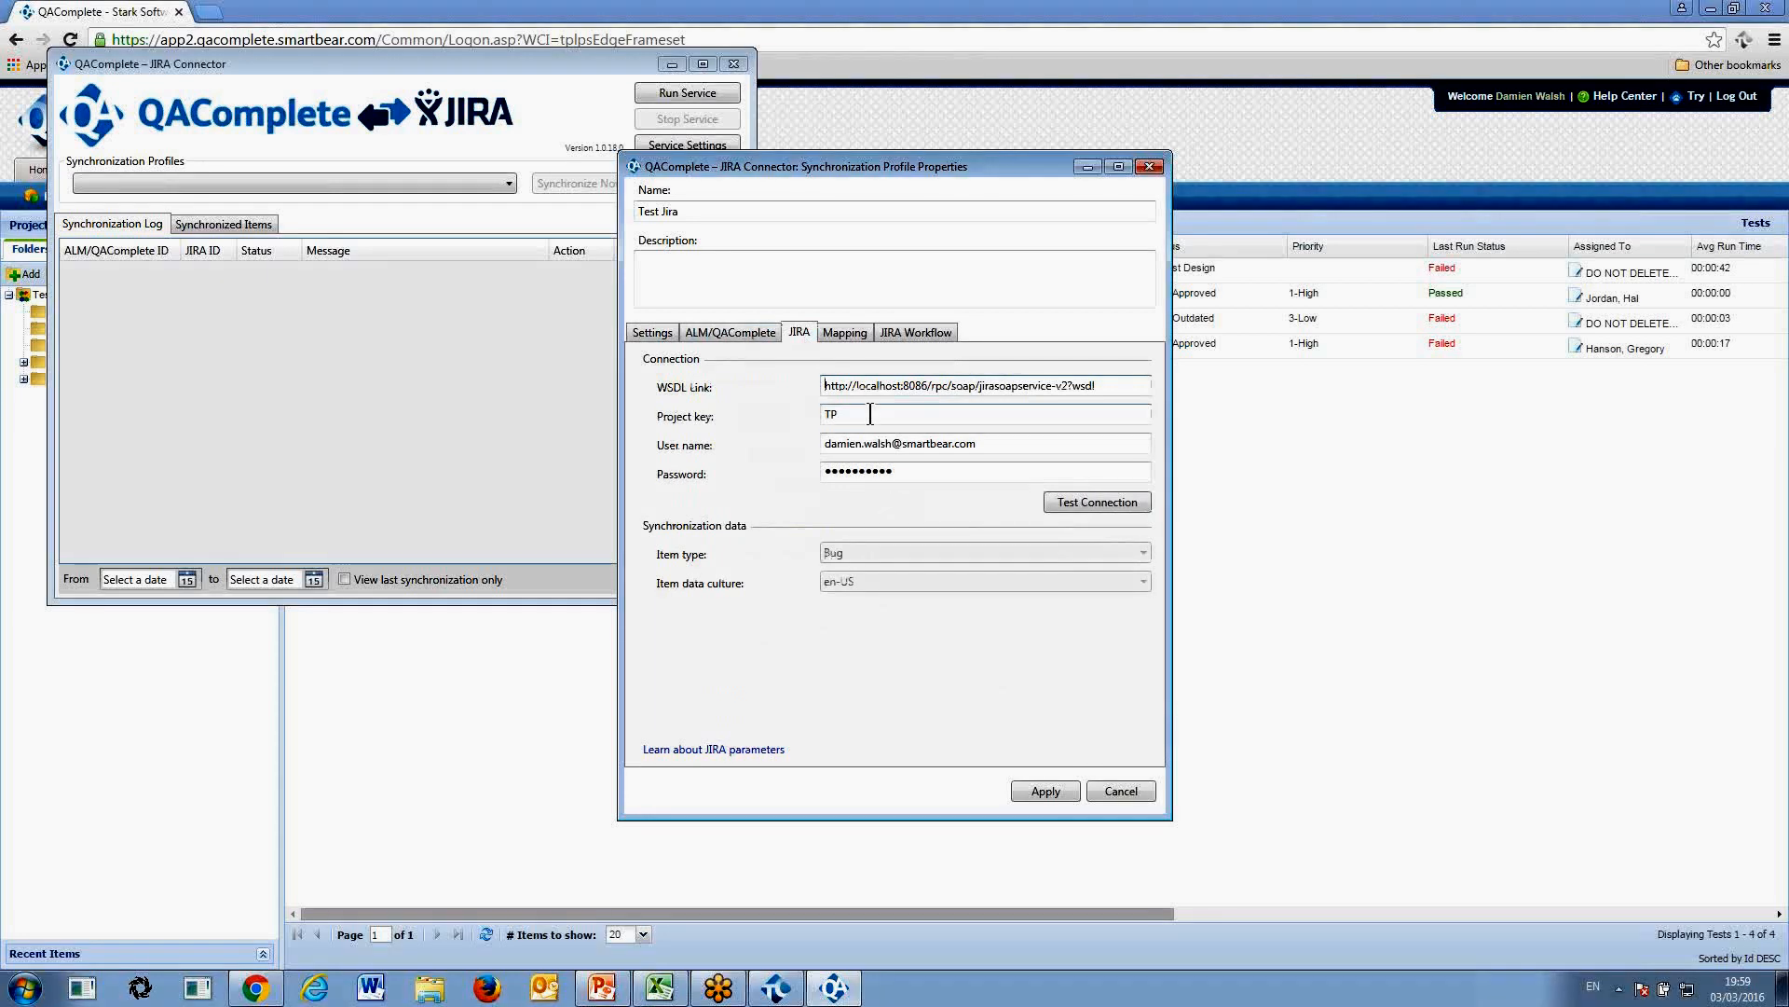
left_click(845, 332)
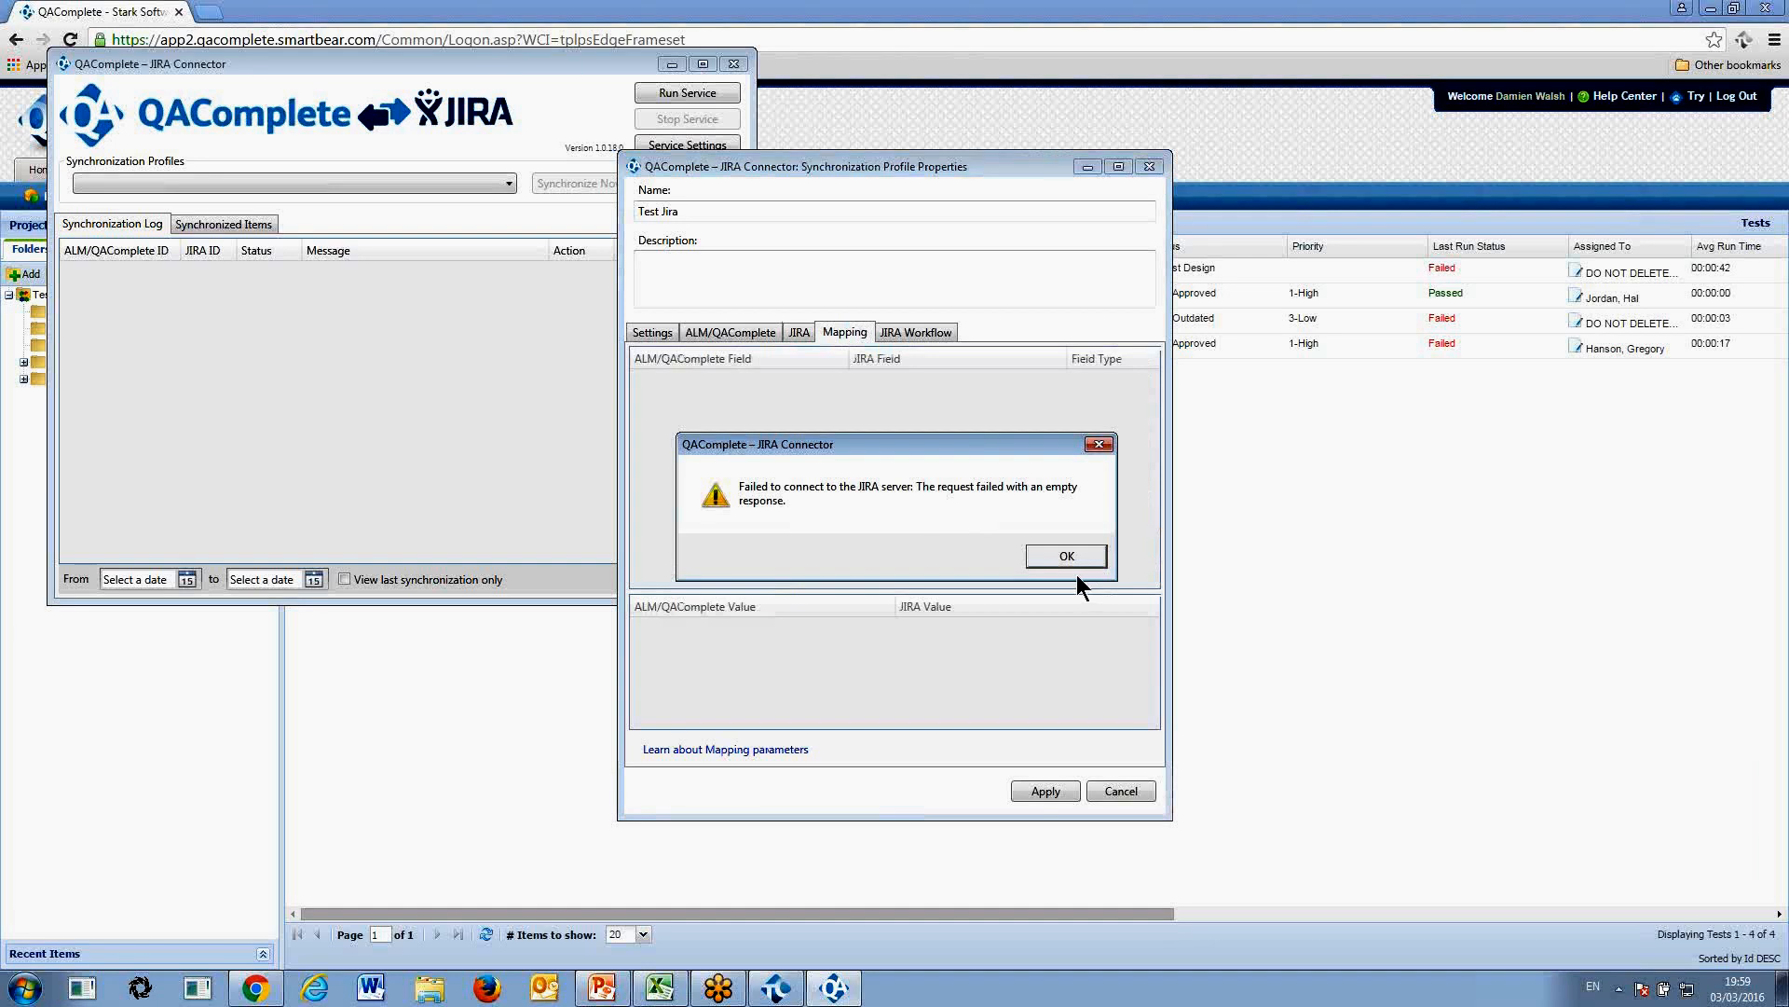
left_click(1061, 557)
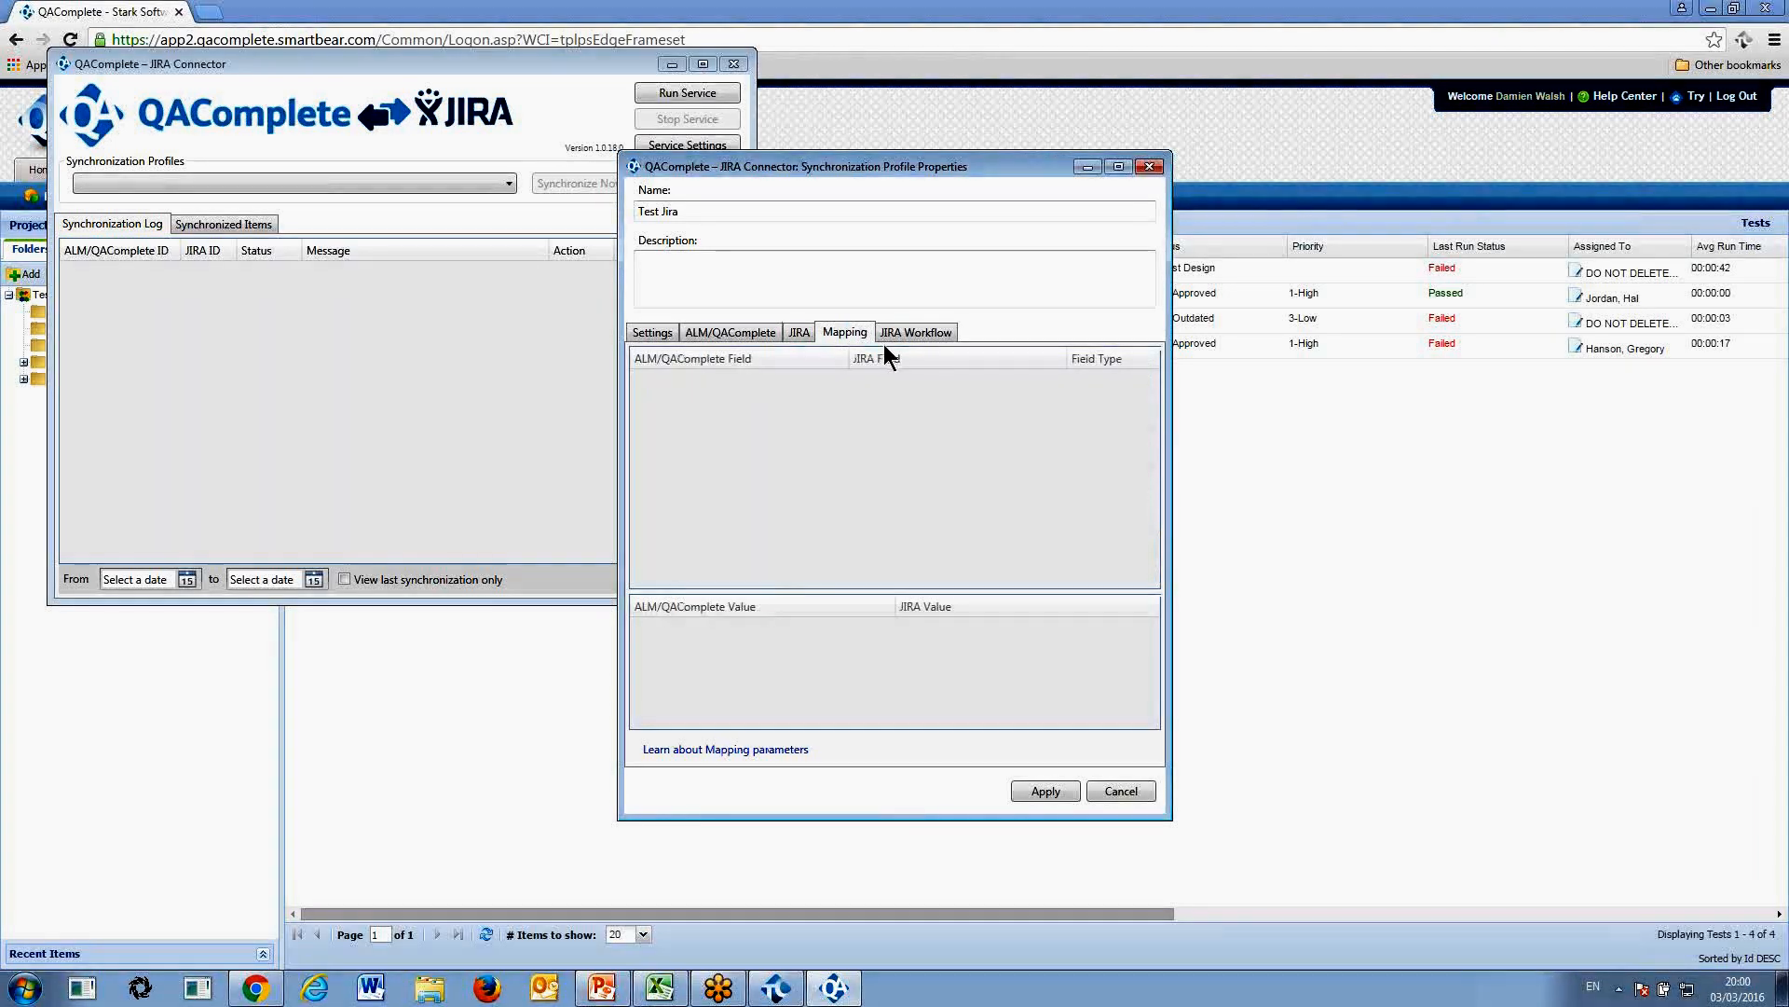
left_click(923, 333)
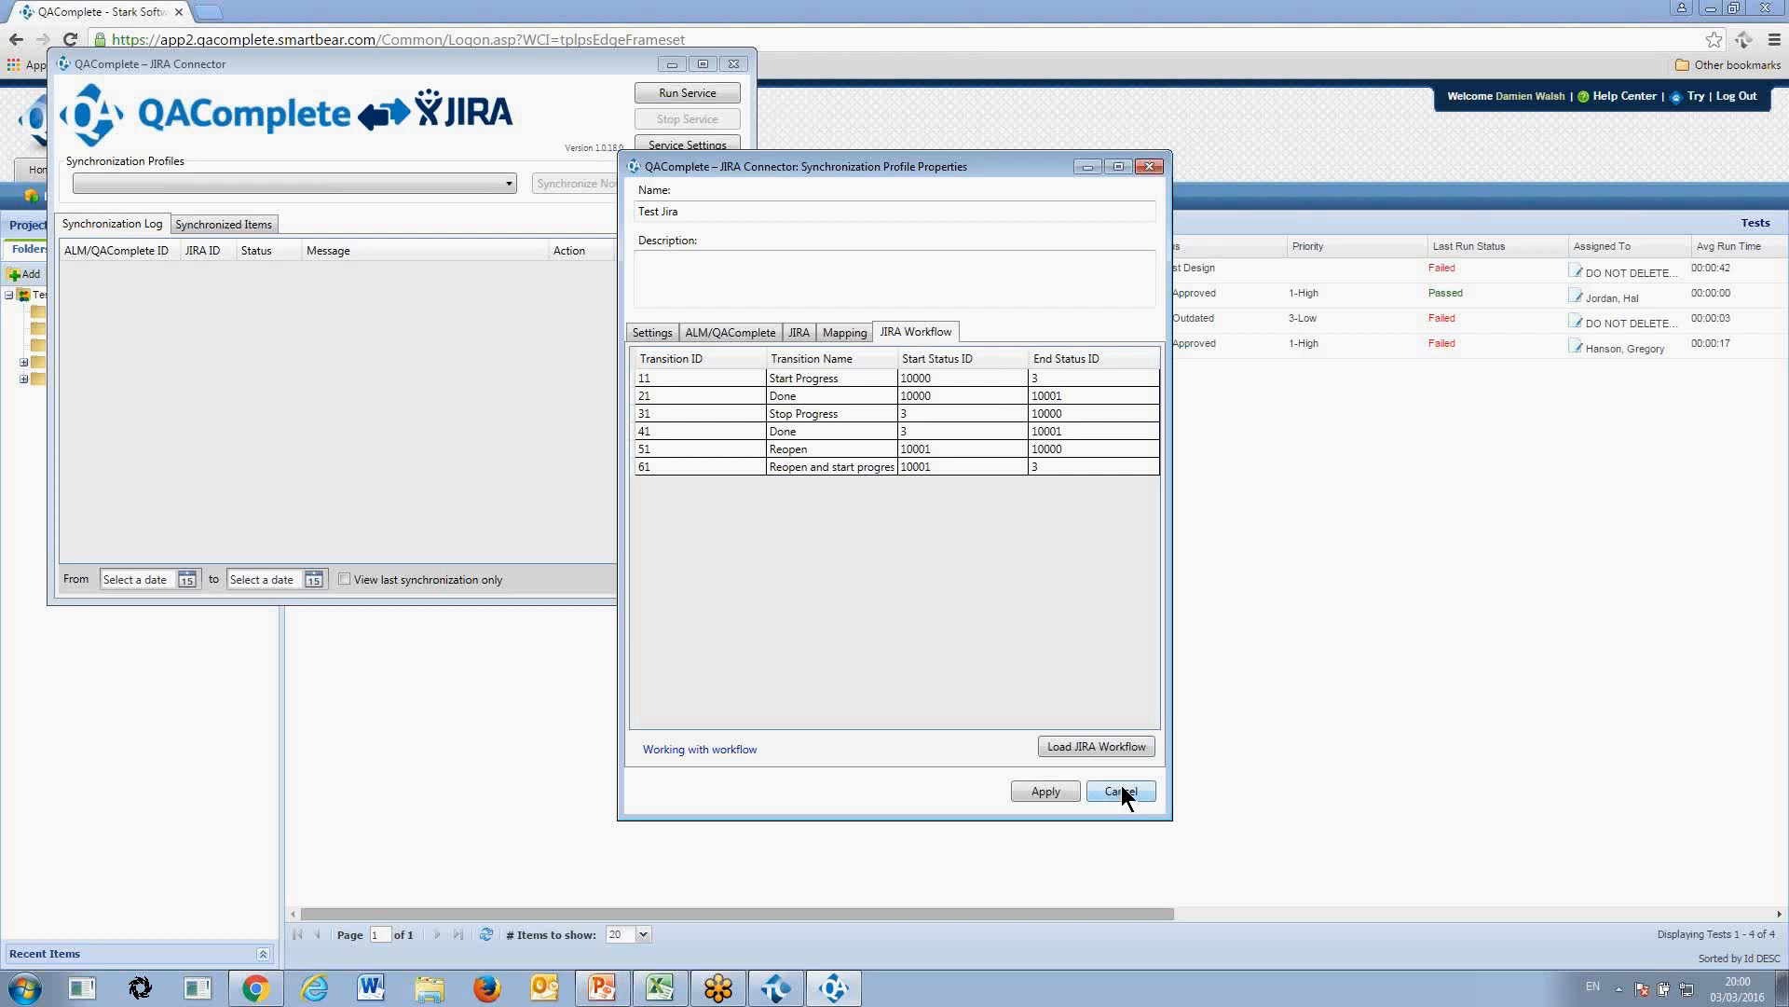
Open the Test Agent settings from the SmartBear programs, inspect the advanced test runner paths and close them without changes
left_click(27, 988)
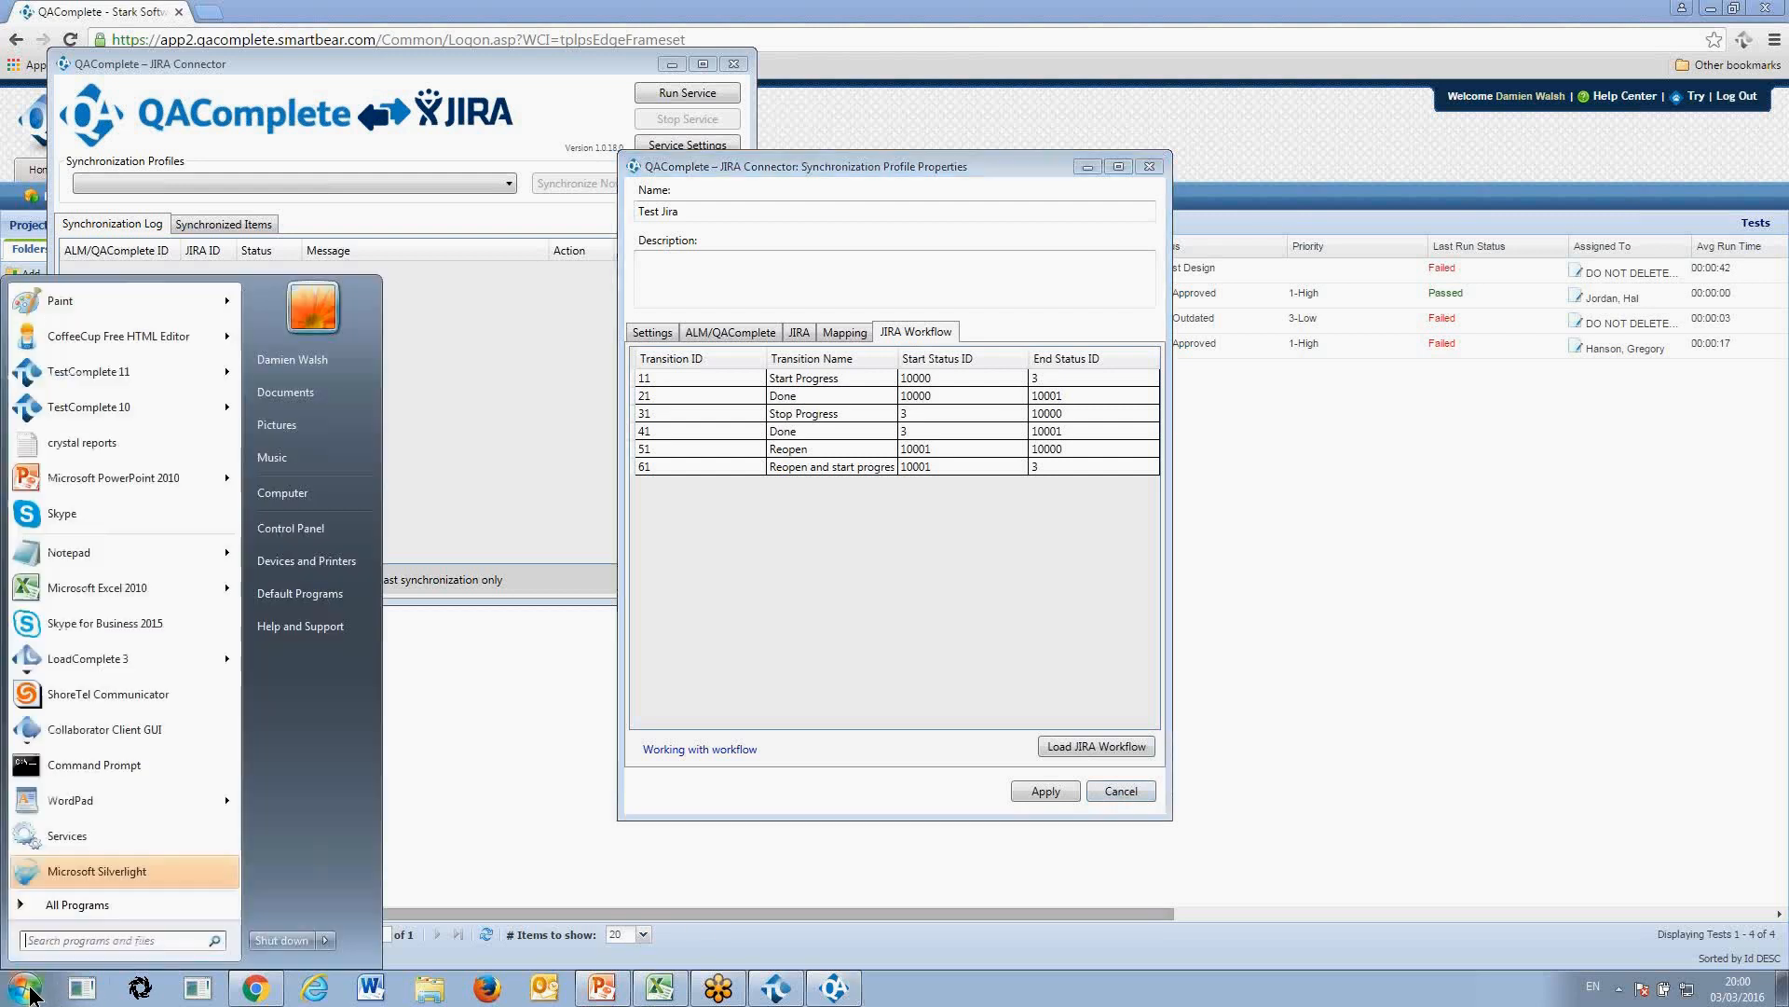
left_click(87, 910)
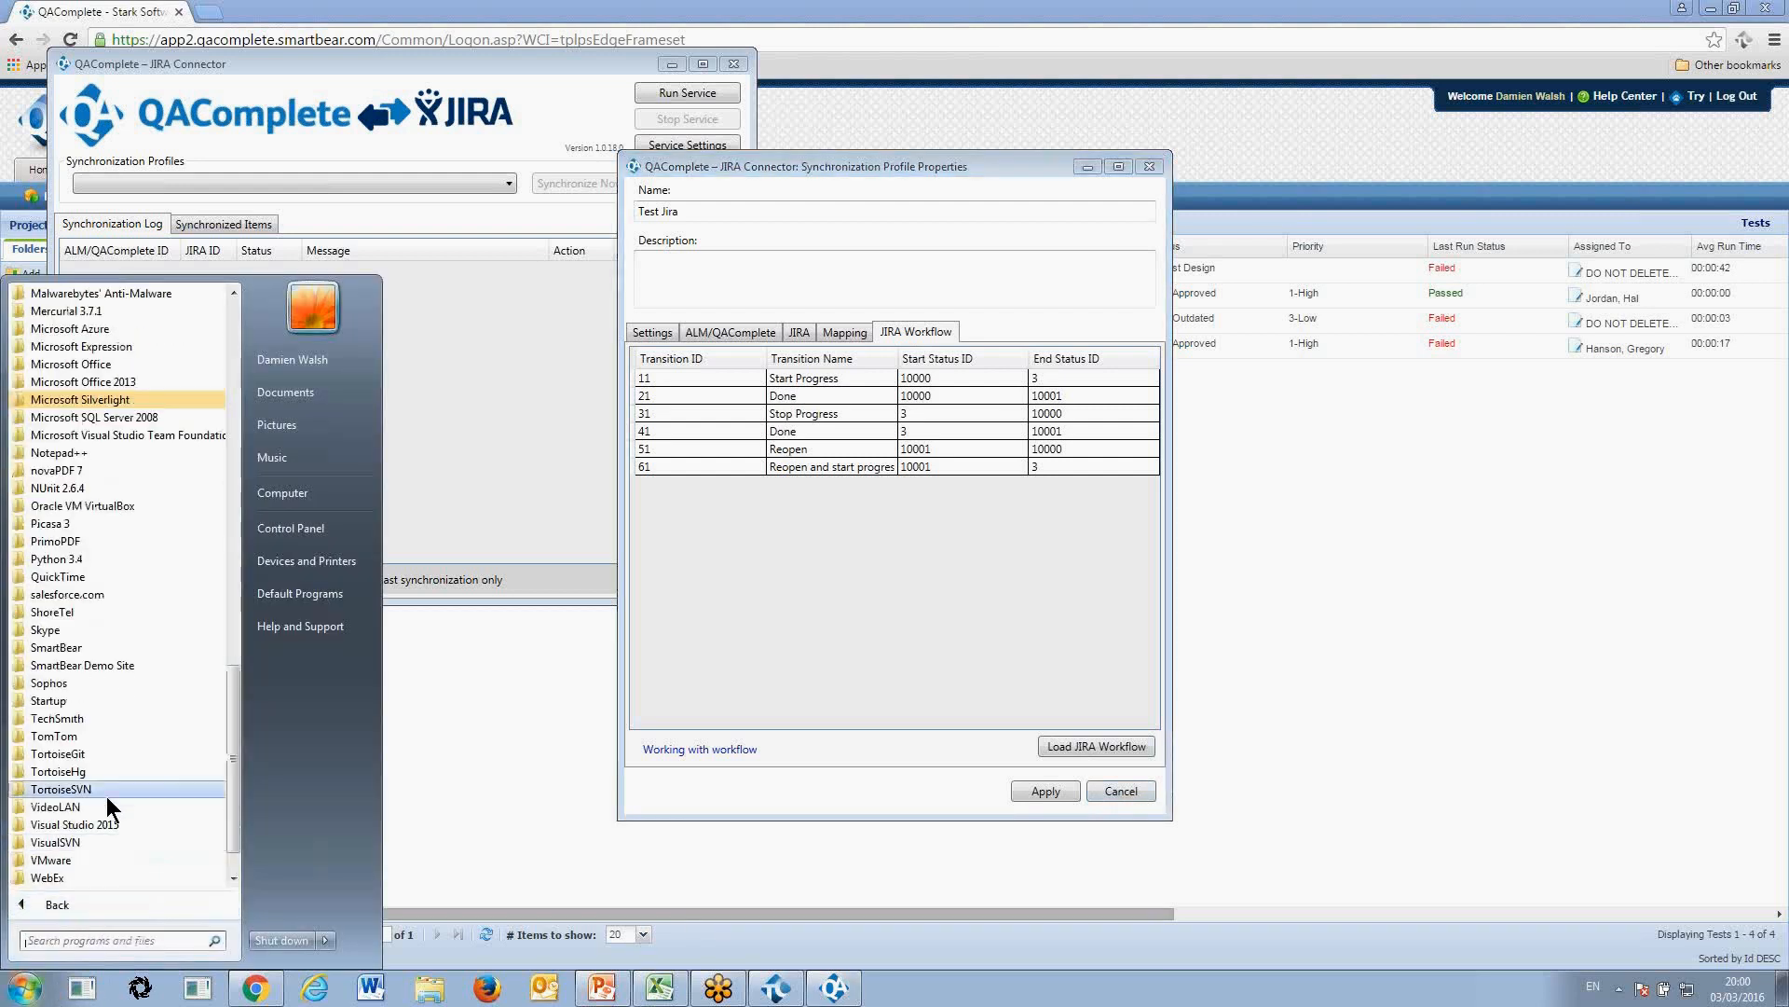
left_click(116, 650)
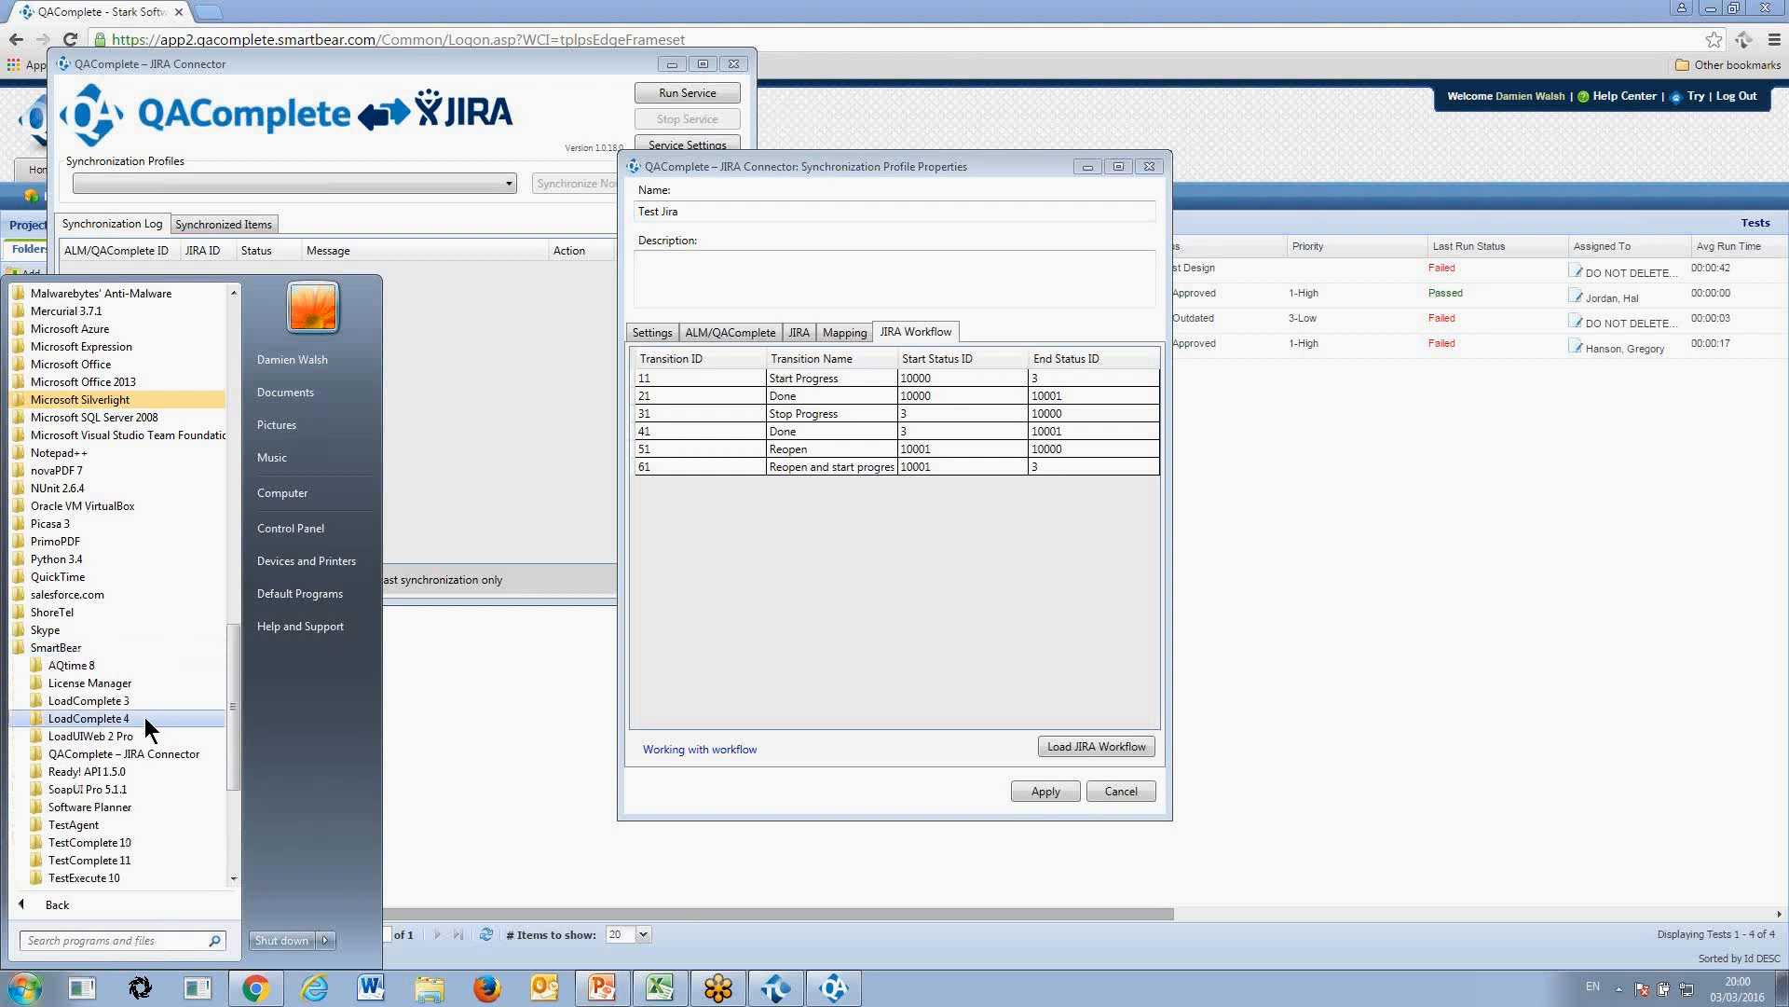
left_click(140, 824)
left_click(138, 860)
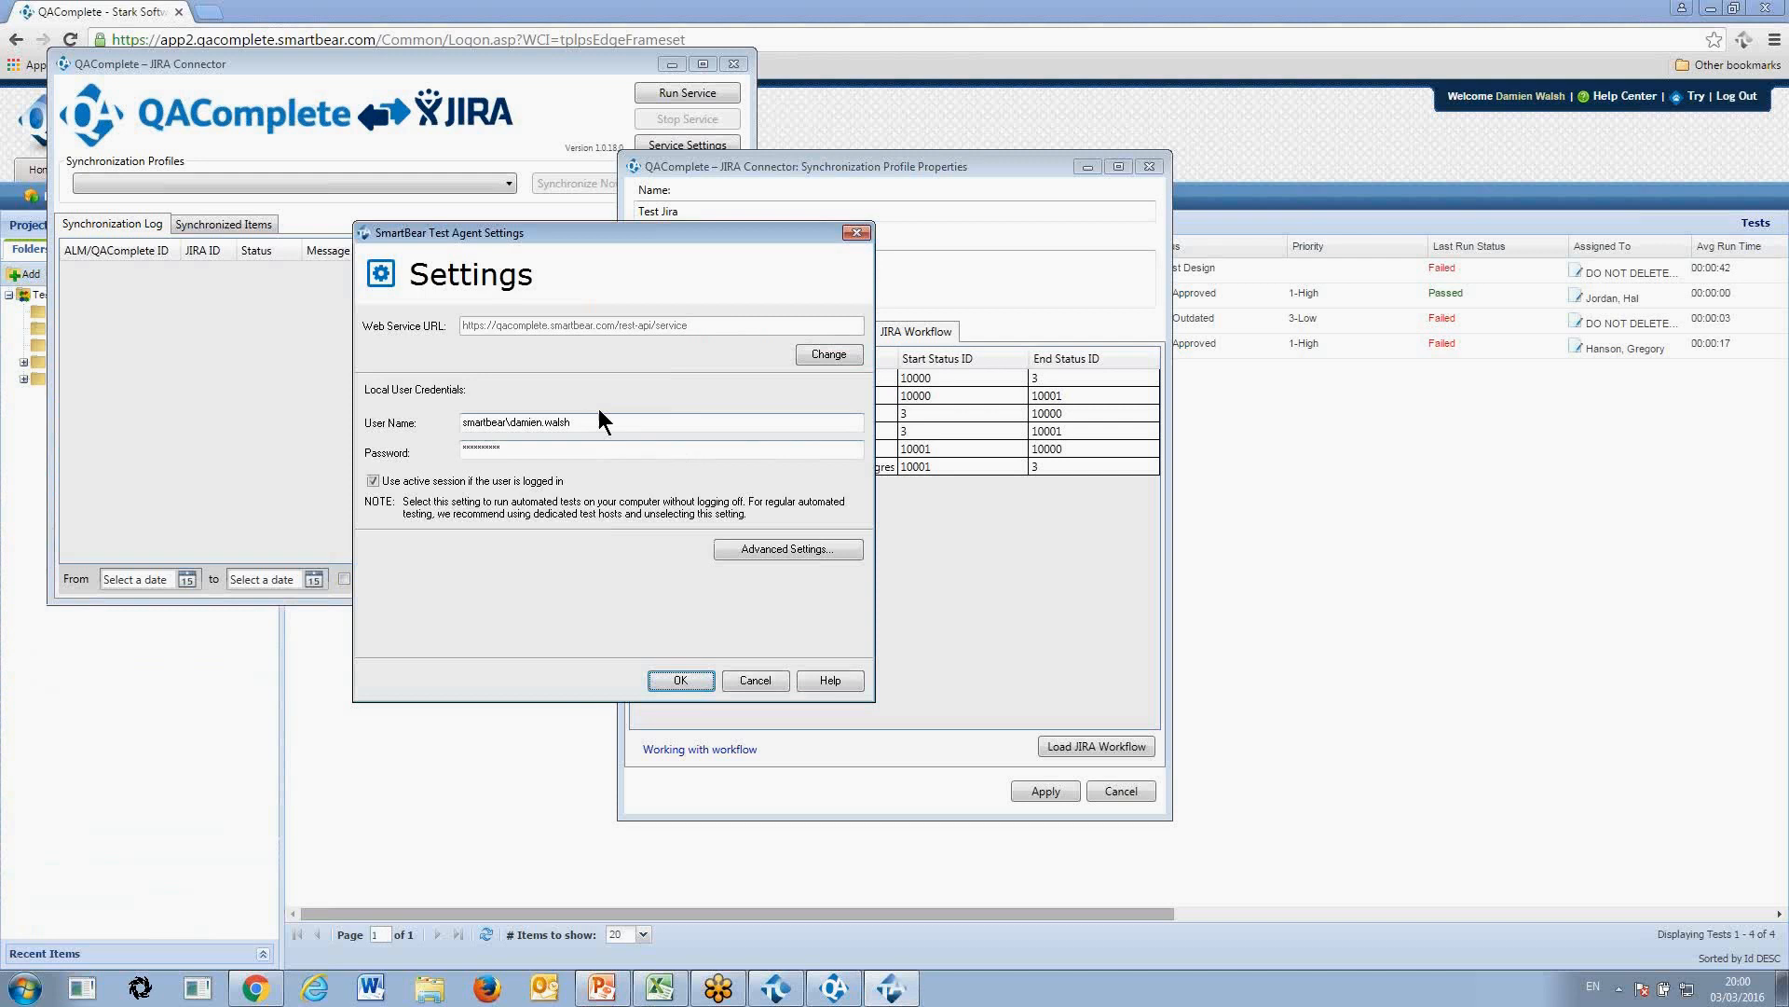
left_click(750, 551)
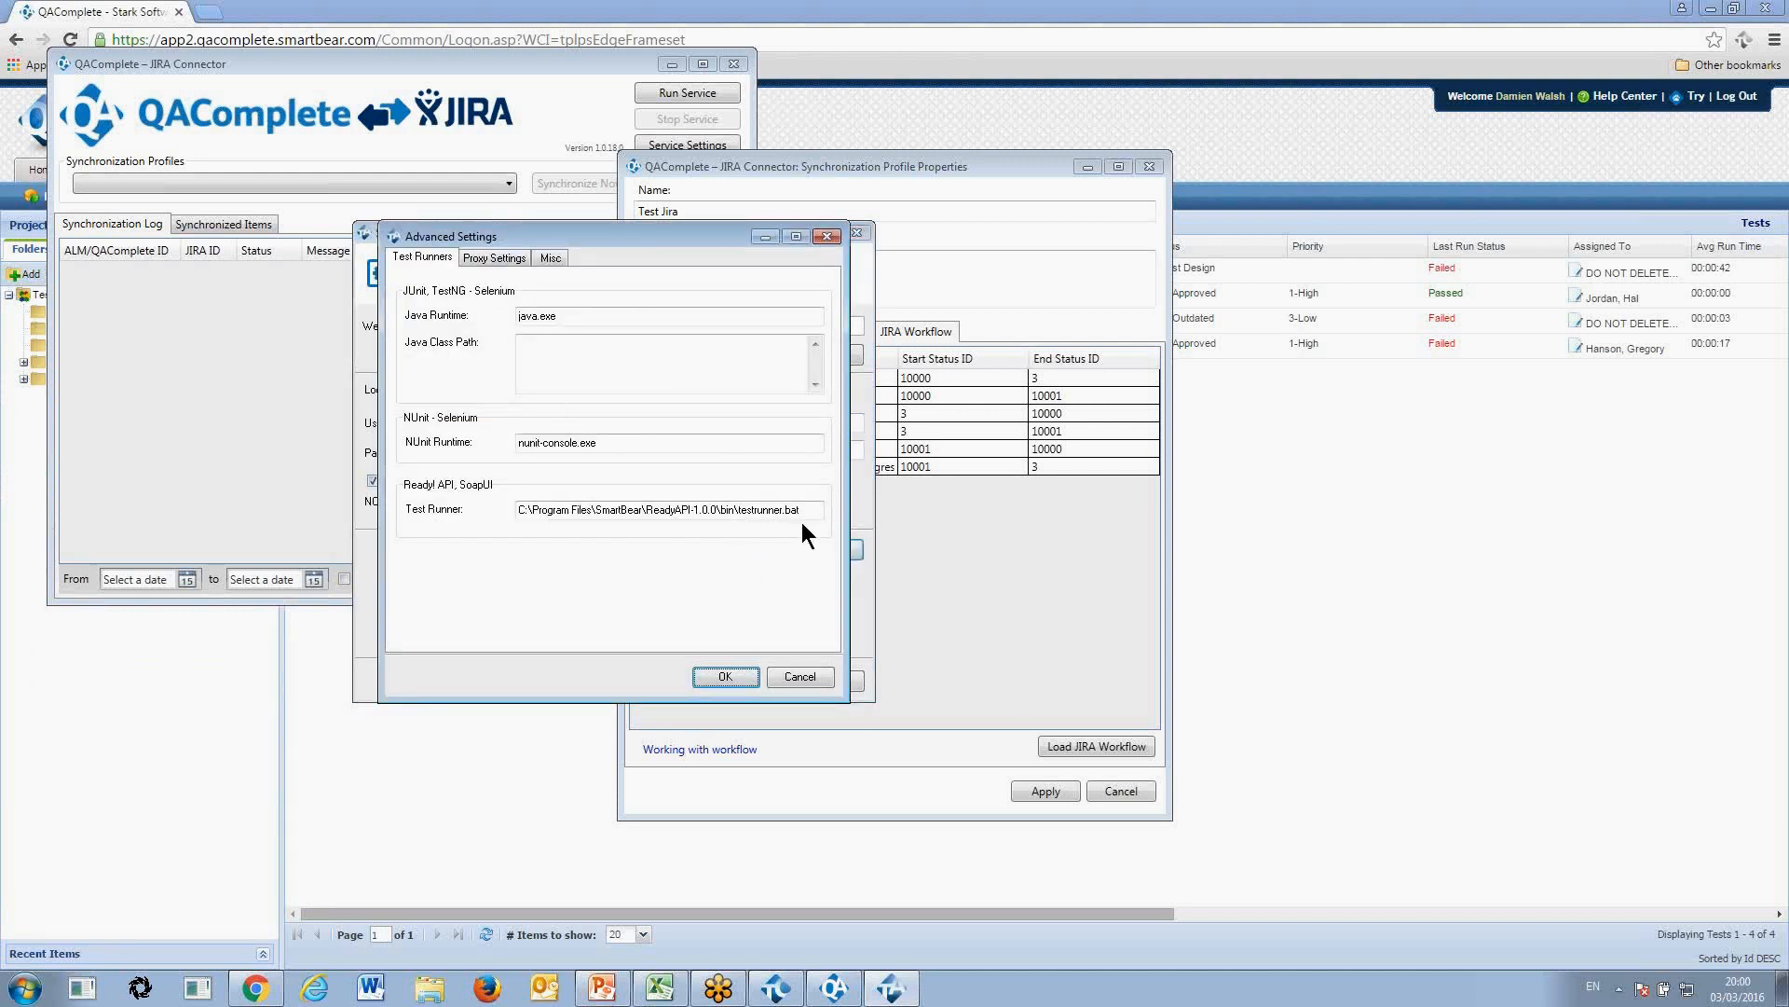
left_click_drag(804, 511, 732, 519)
left_click(807, 675)
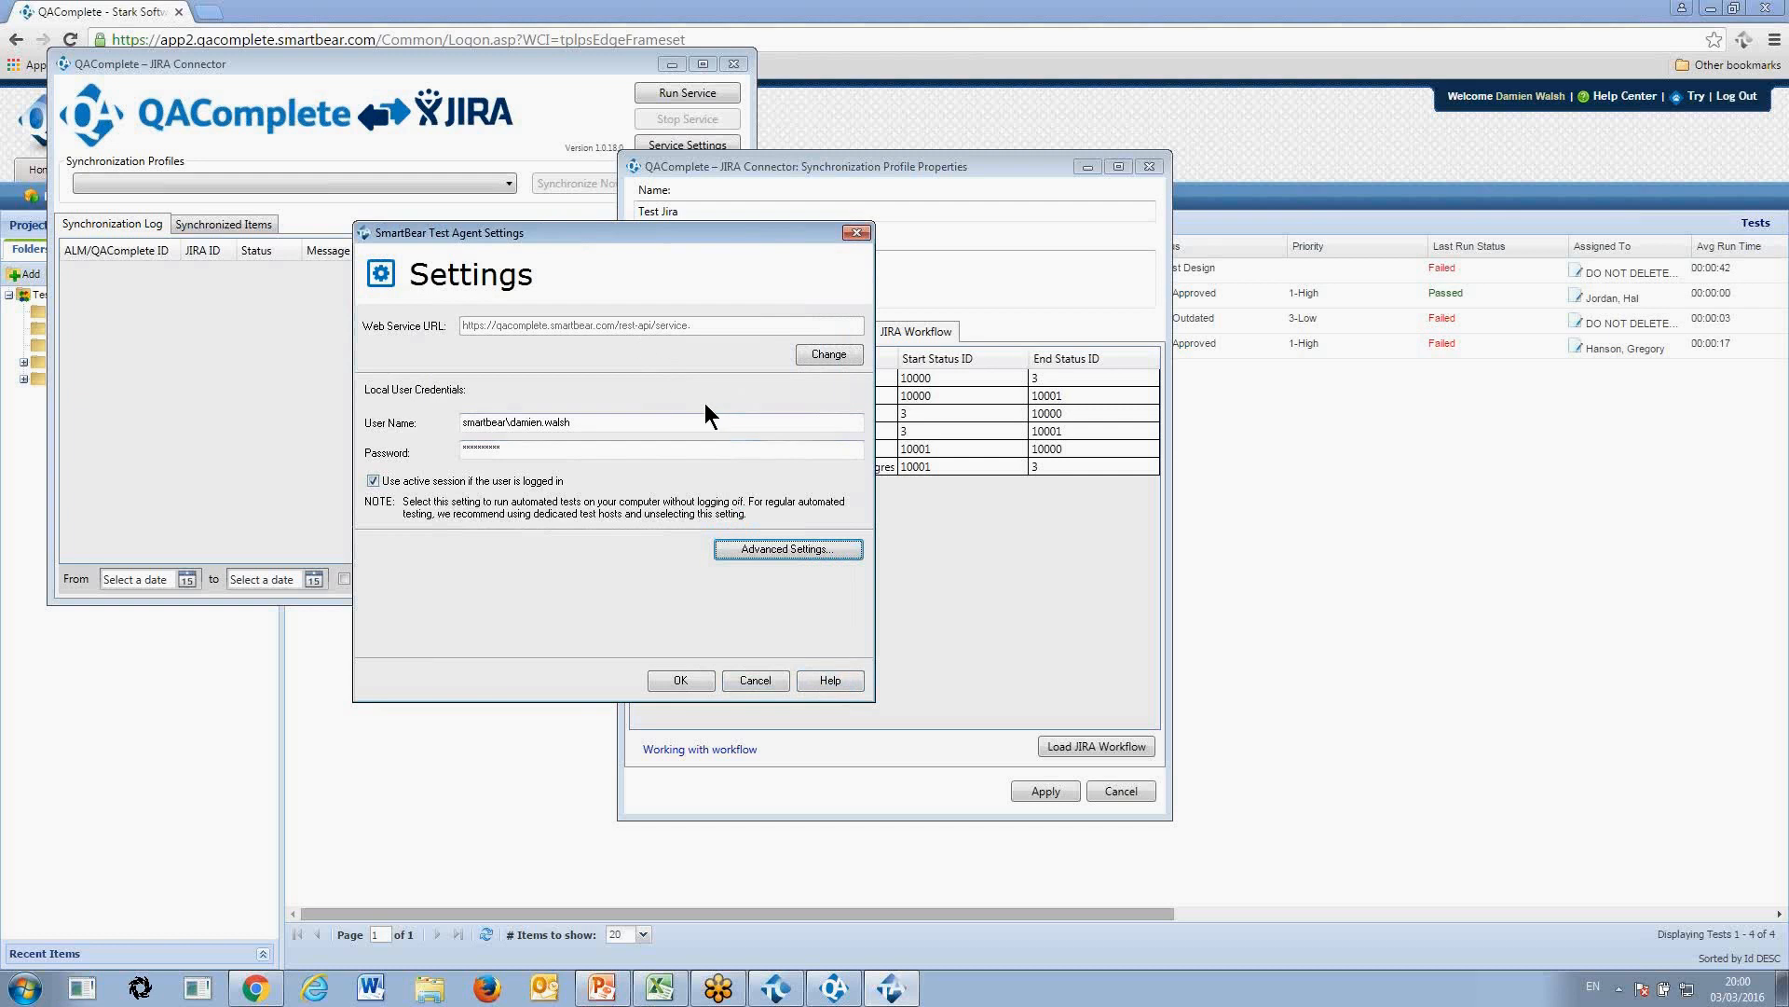
left_click(857, 233)
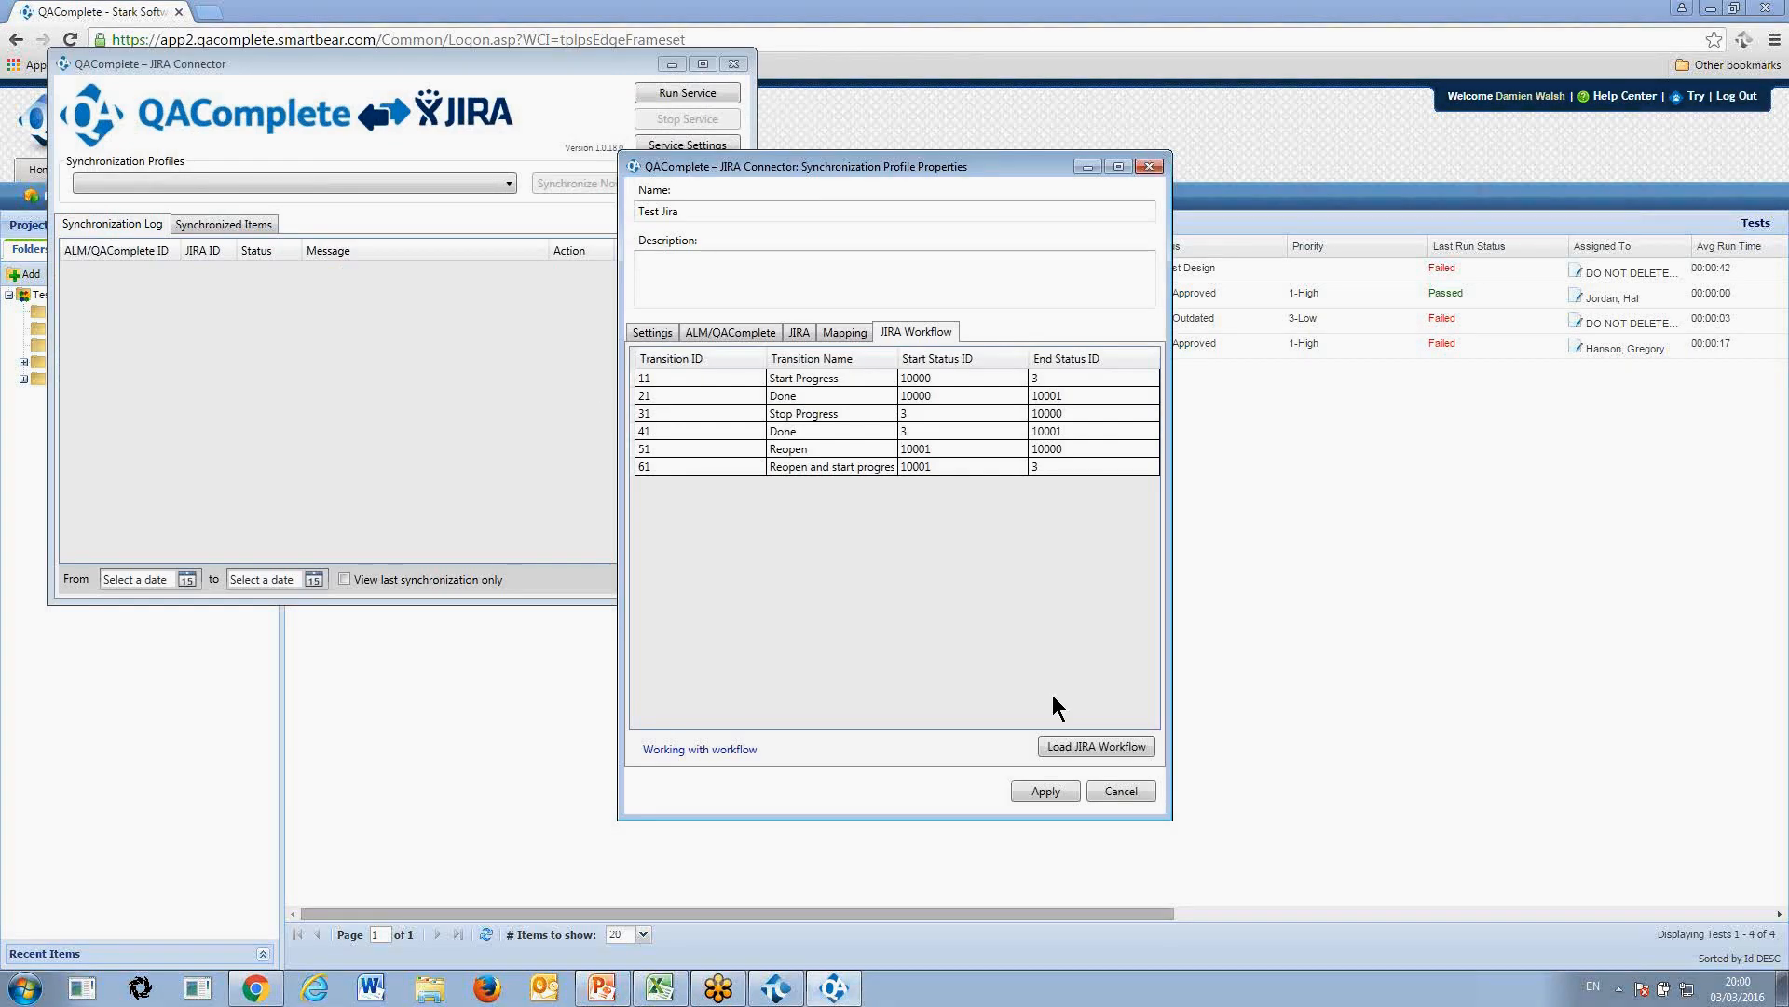
Cancel the Test Jira profile properties and close the profile list and the JIRA Connector
left_click(1122, 790)
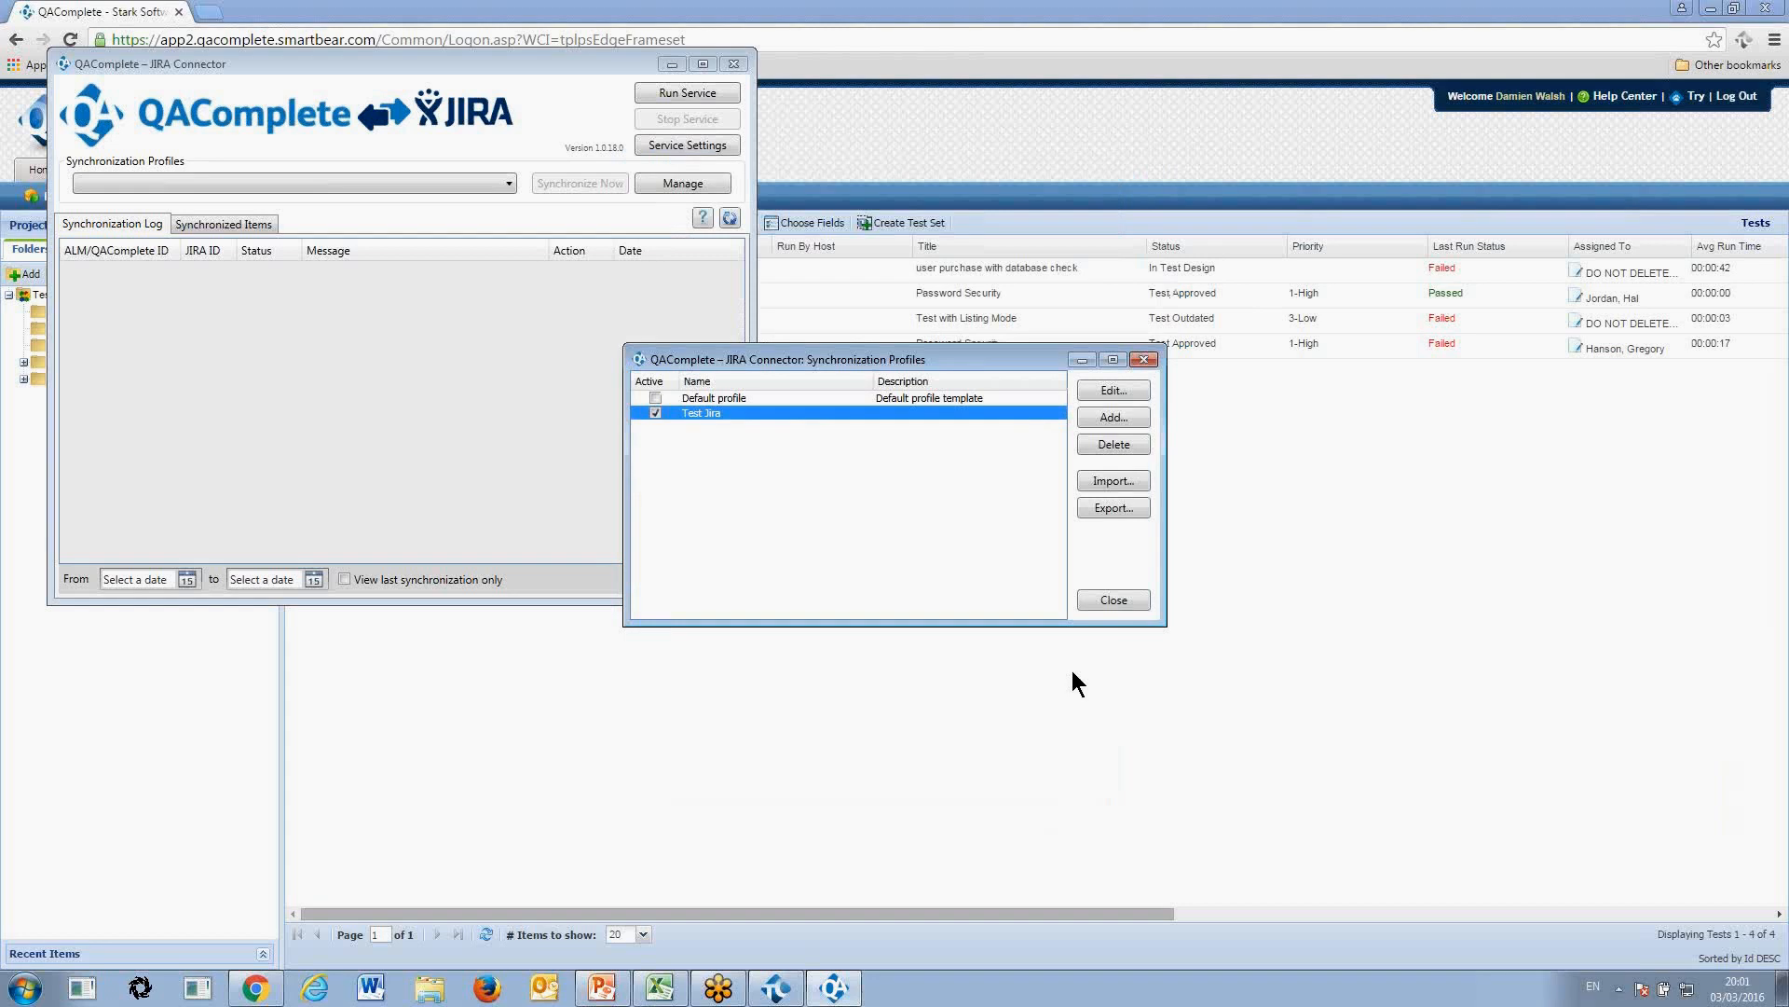
left_click(1124, 601)
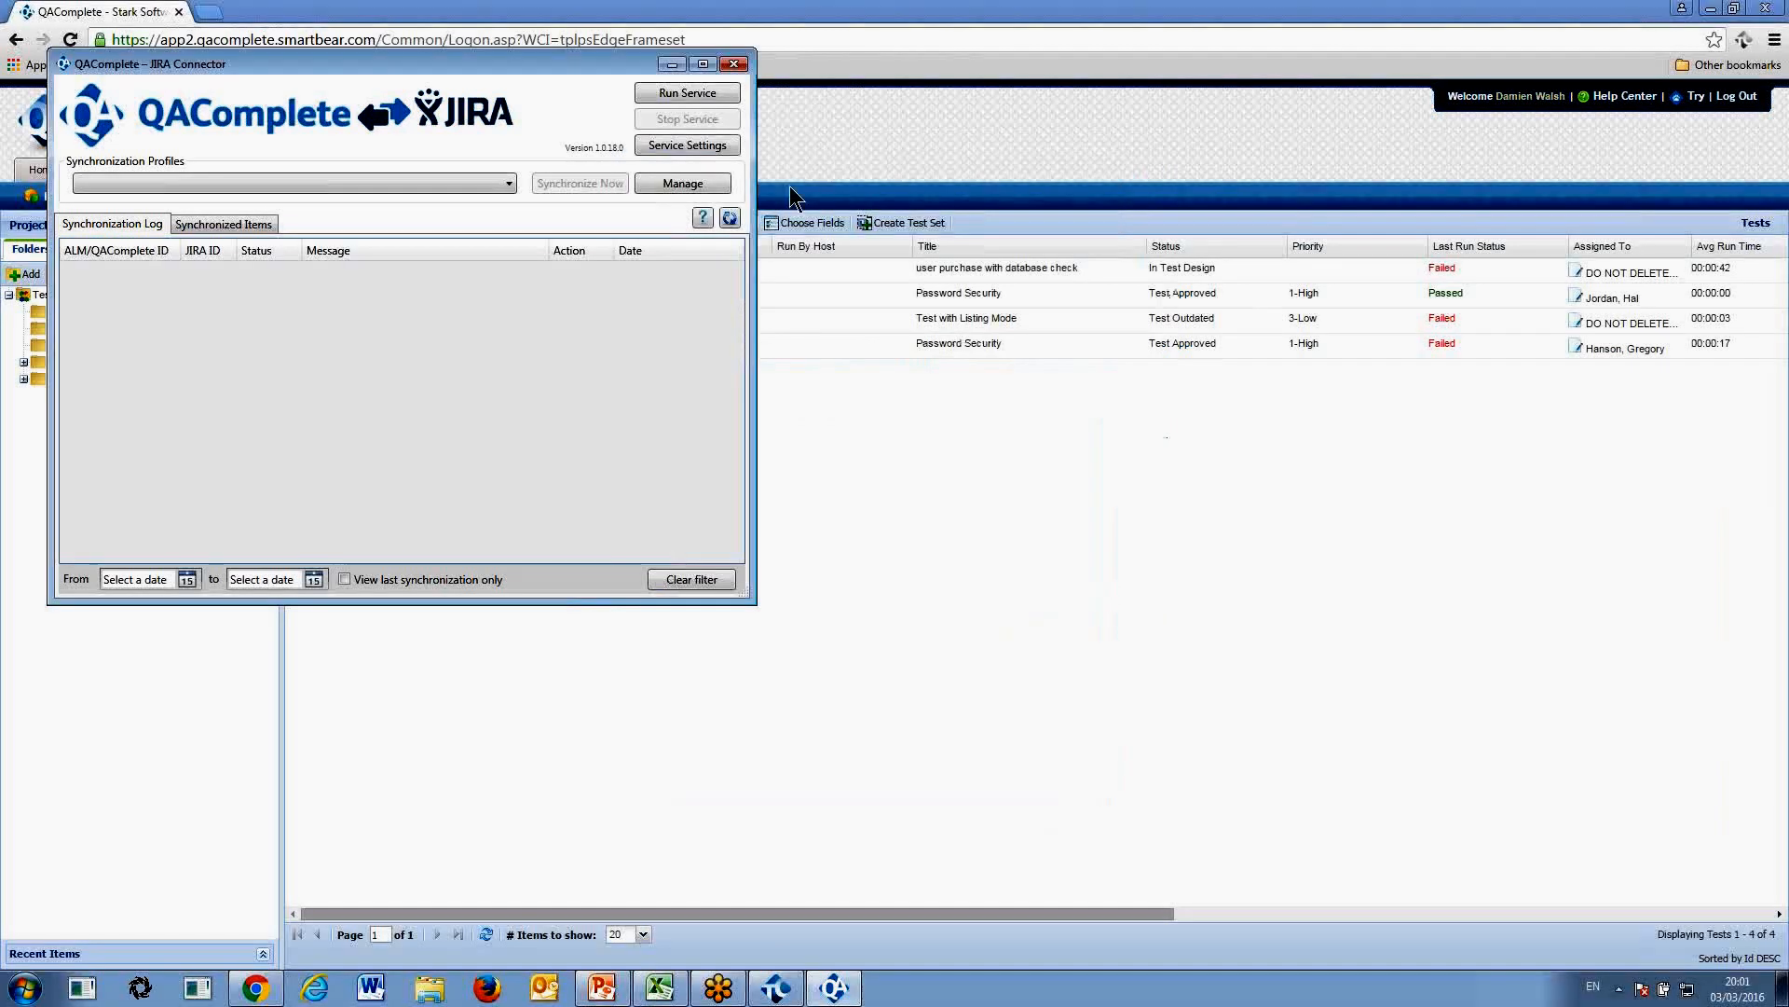
left_click(734, 66)
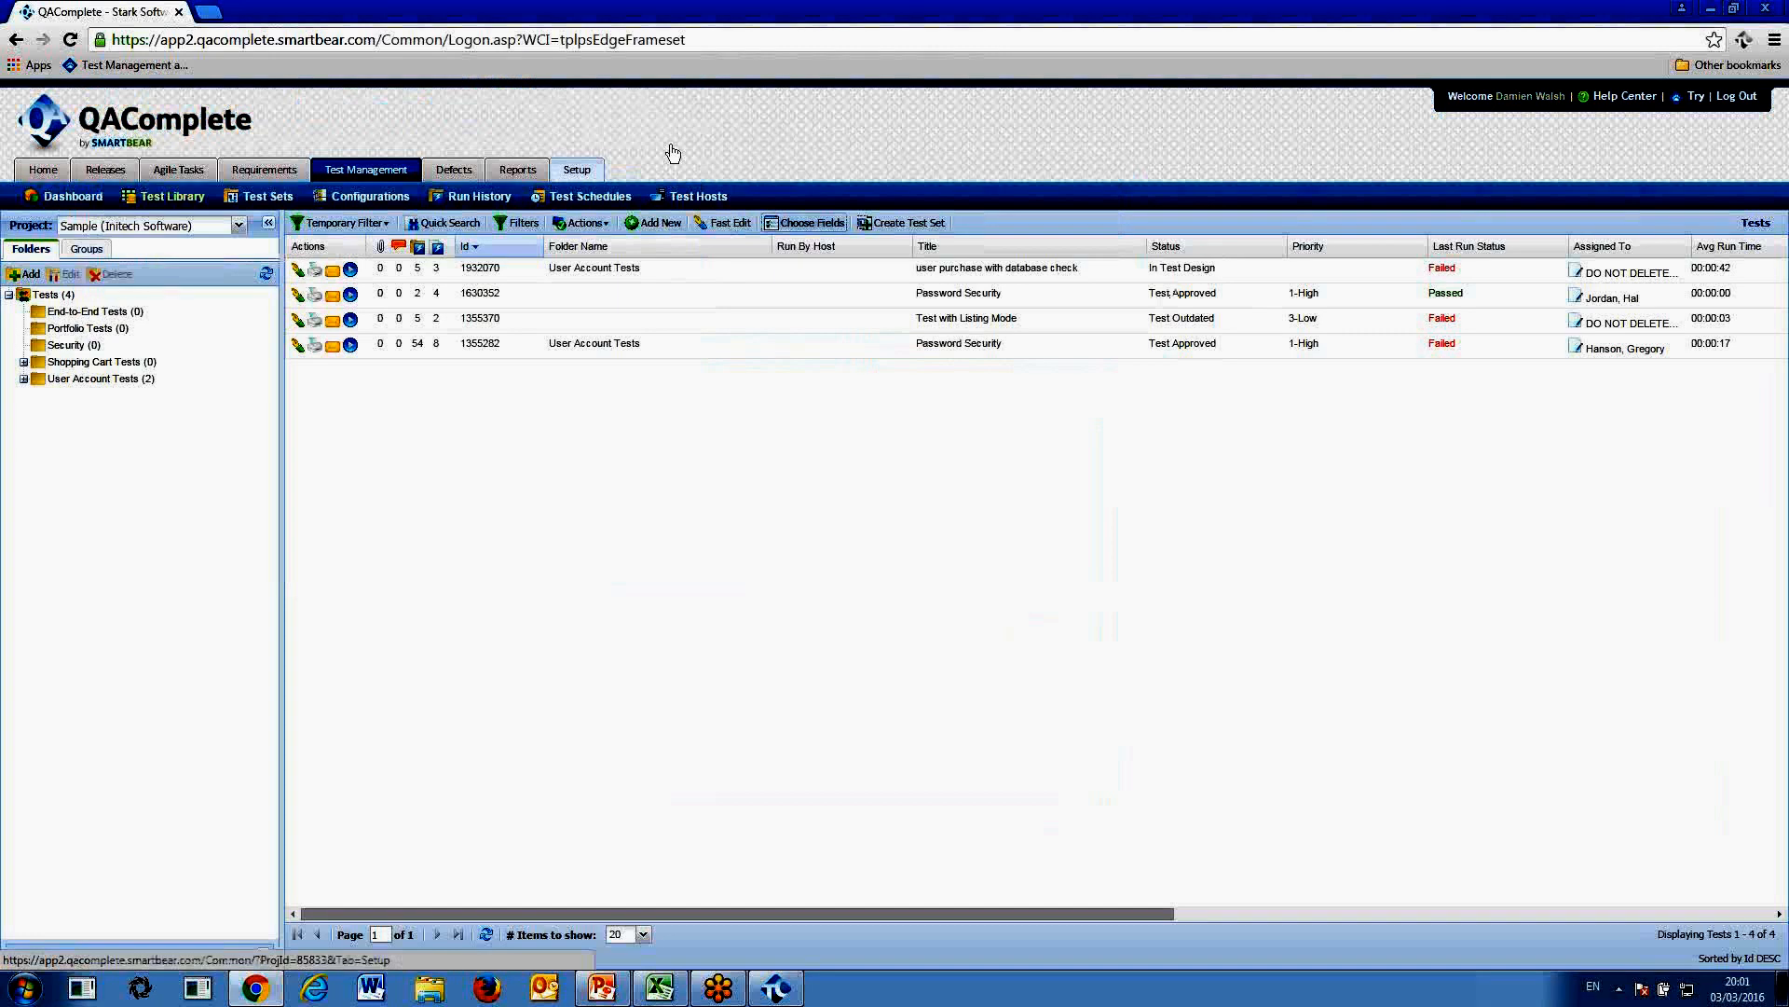
Look at the test schedules and return to the Test Library, dismissing the Test Management welcome message
left_click(383, 199)
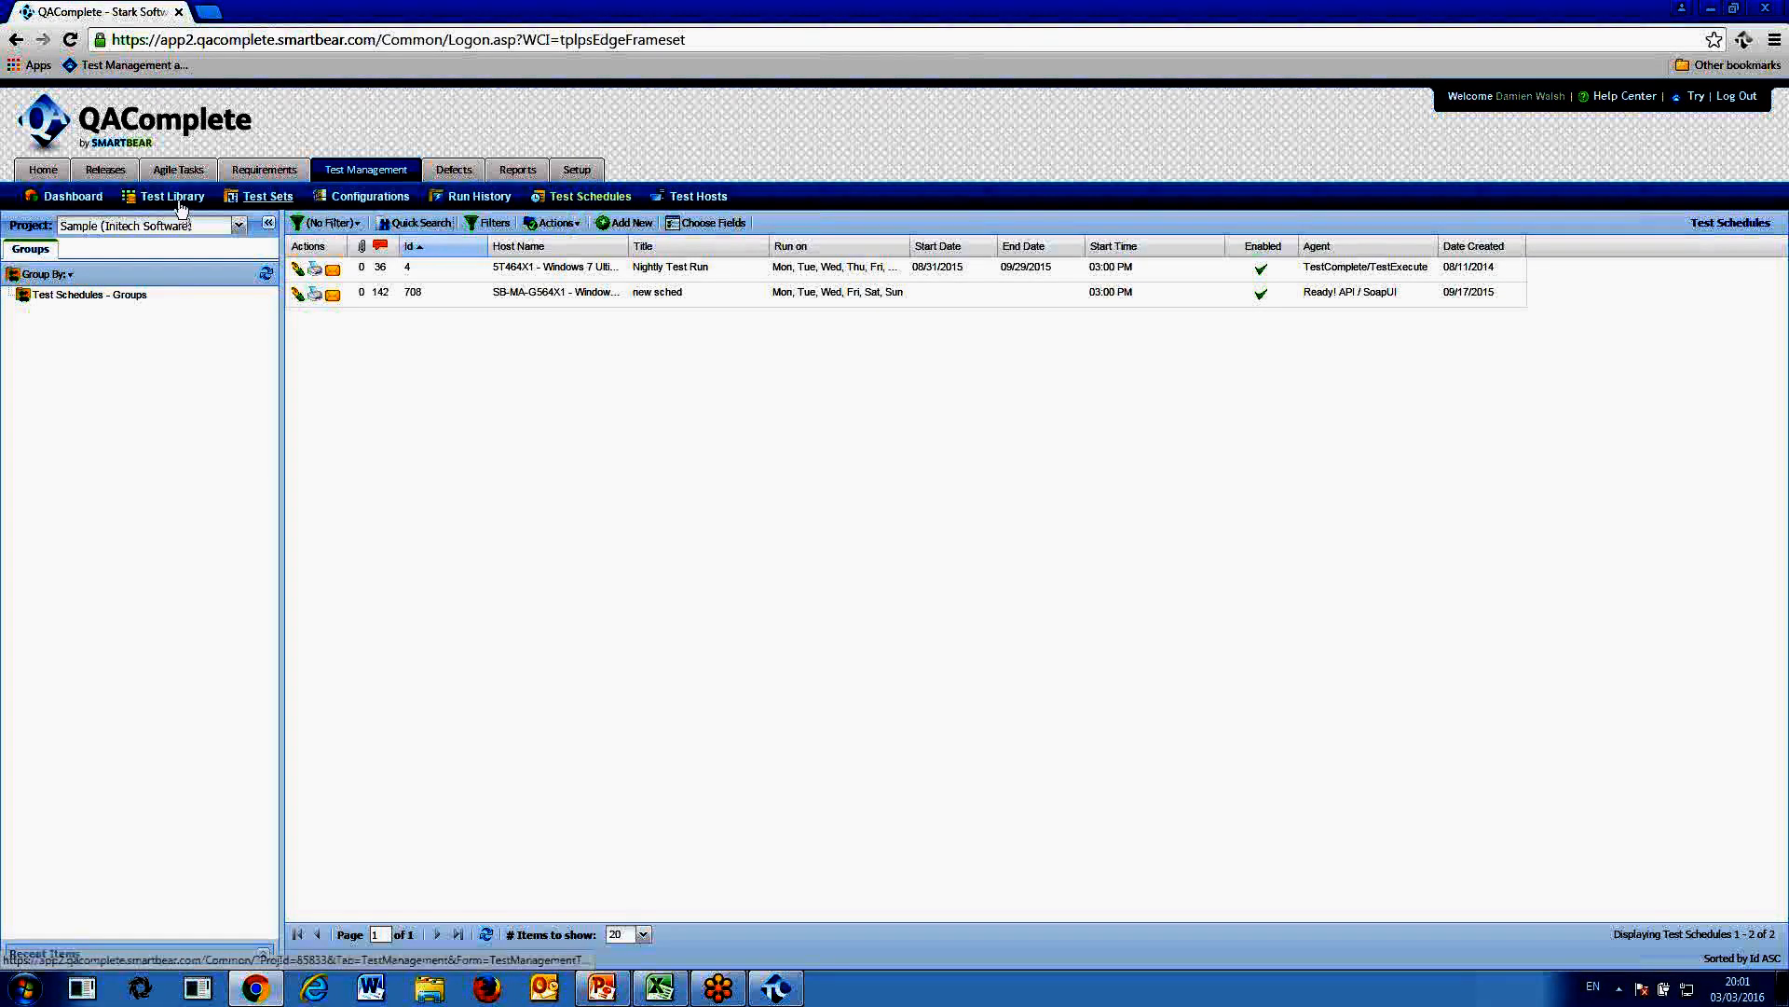
left_click(176, 198)
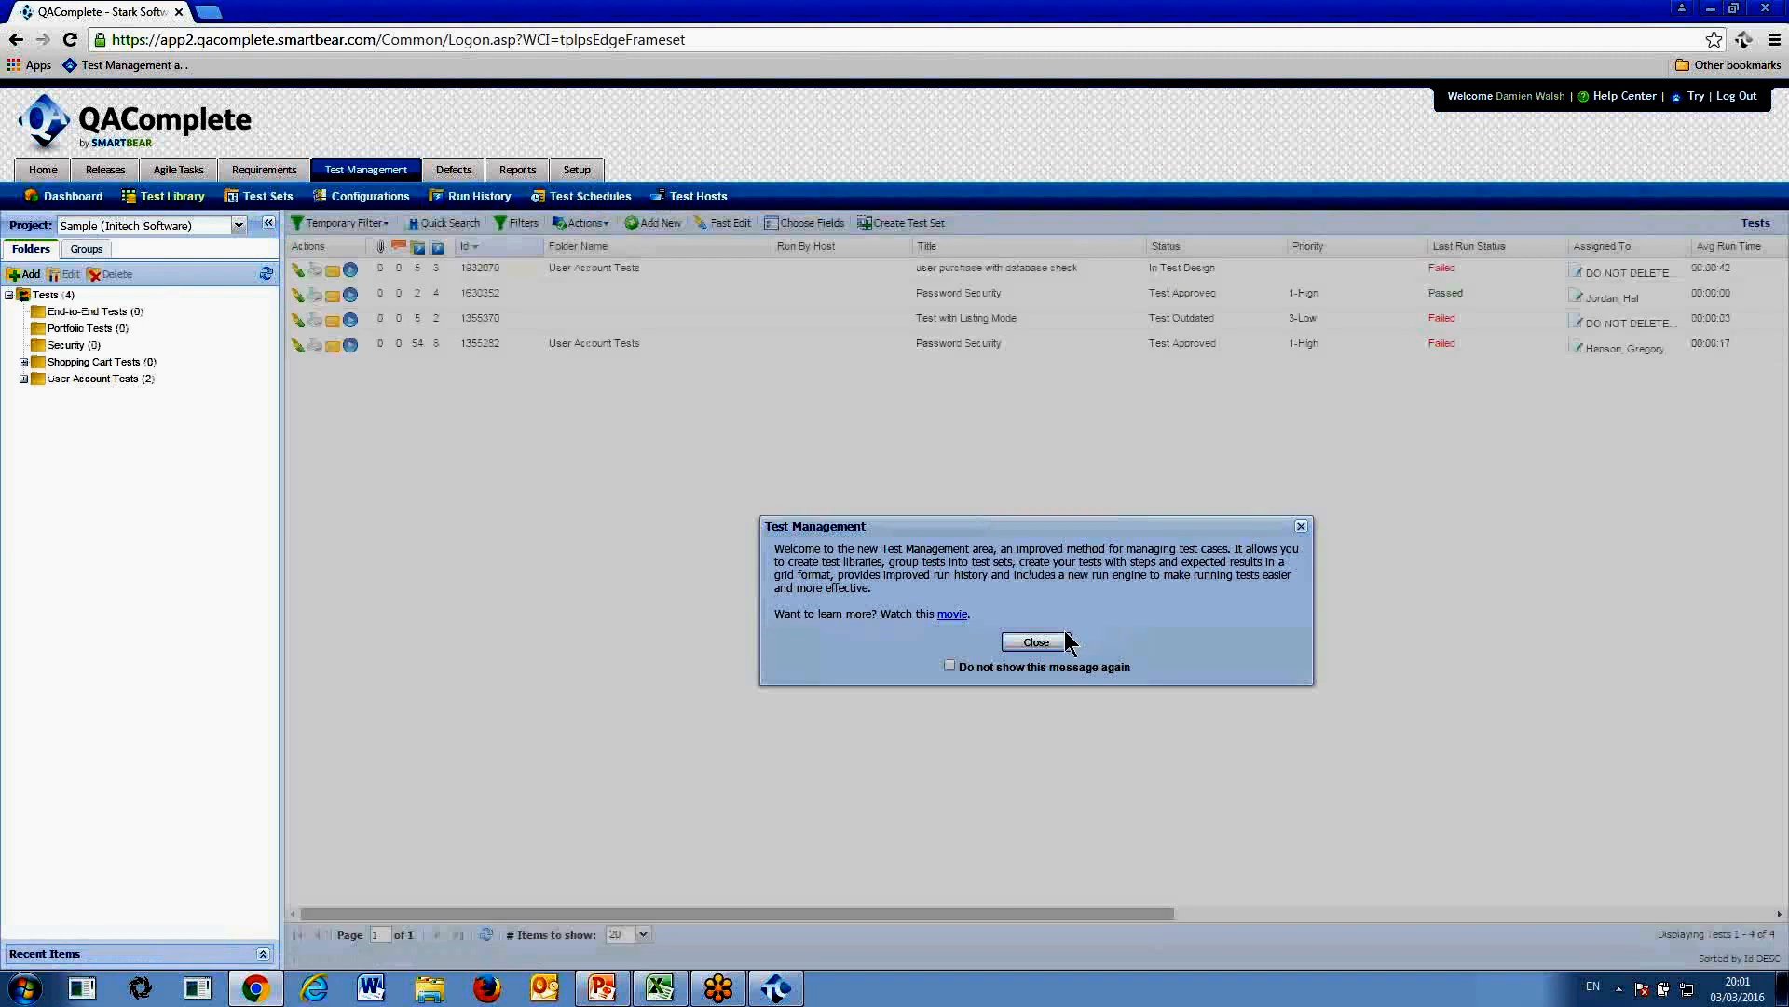
left_click(1036, 642)
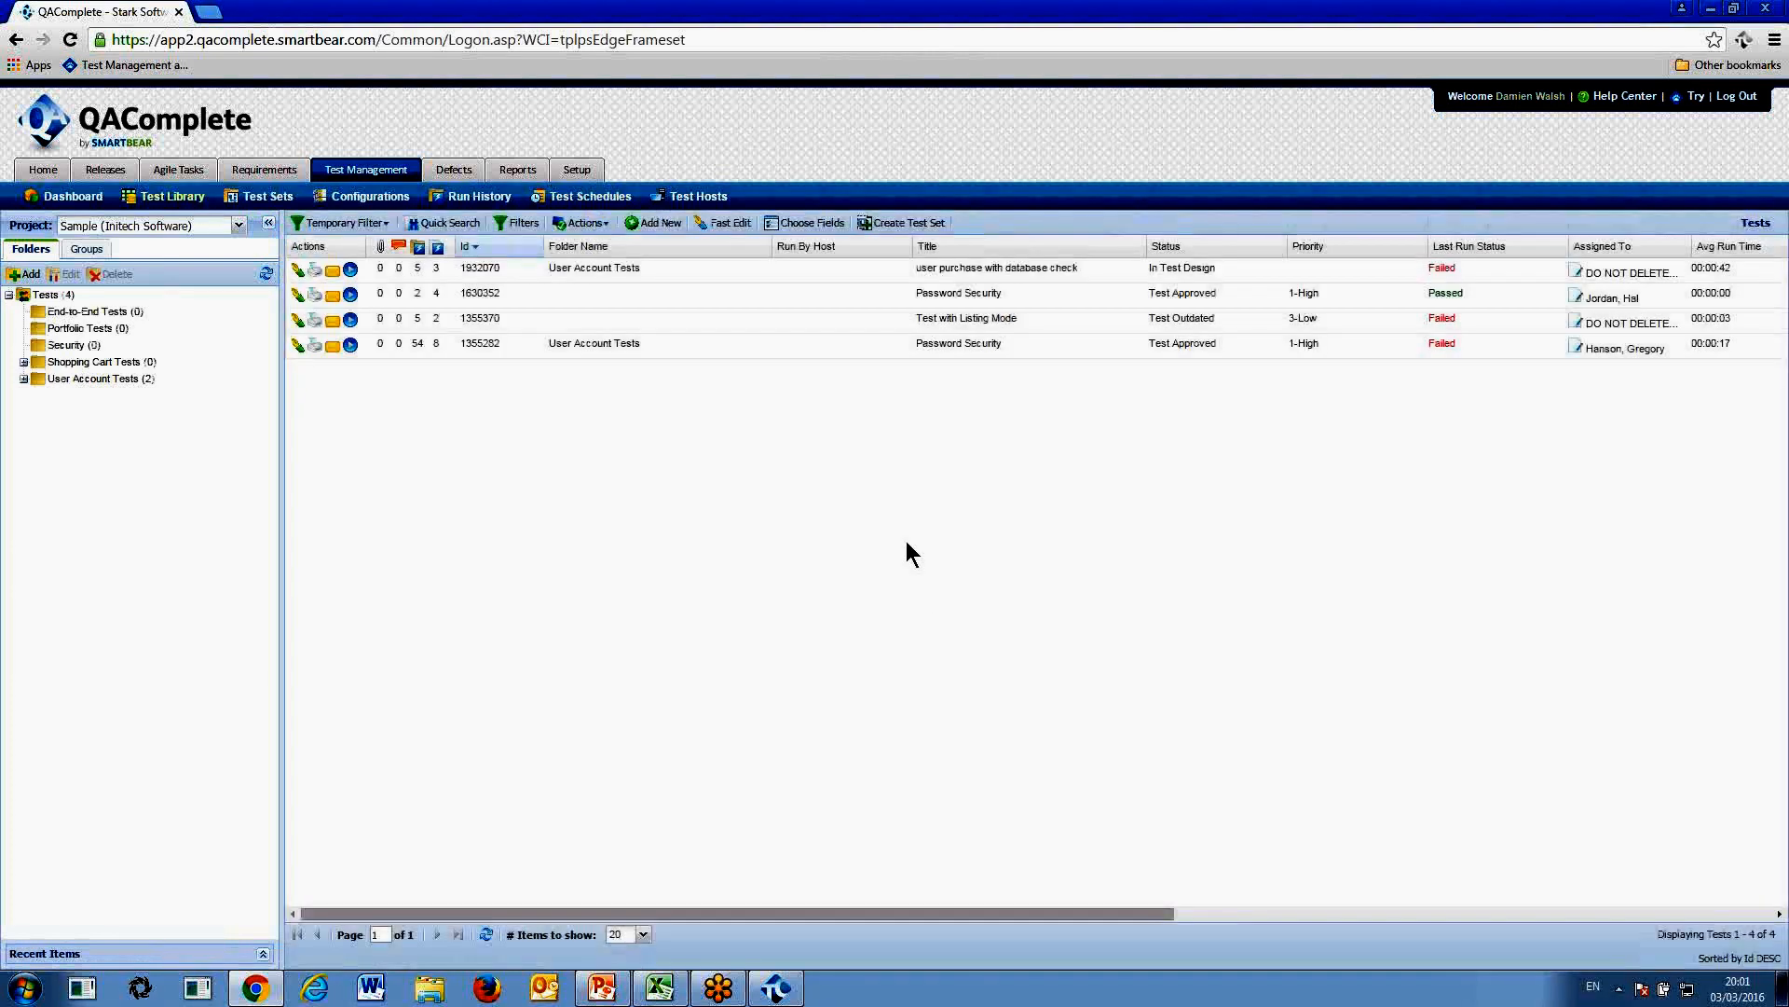
Search the Test Library for "DW" in all fields including notes
left_click(451, 223)
type("DW")
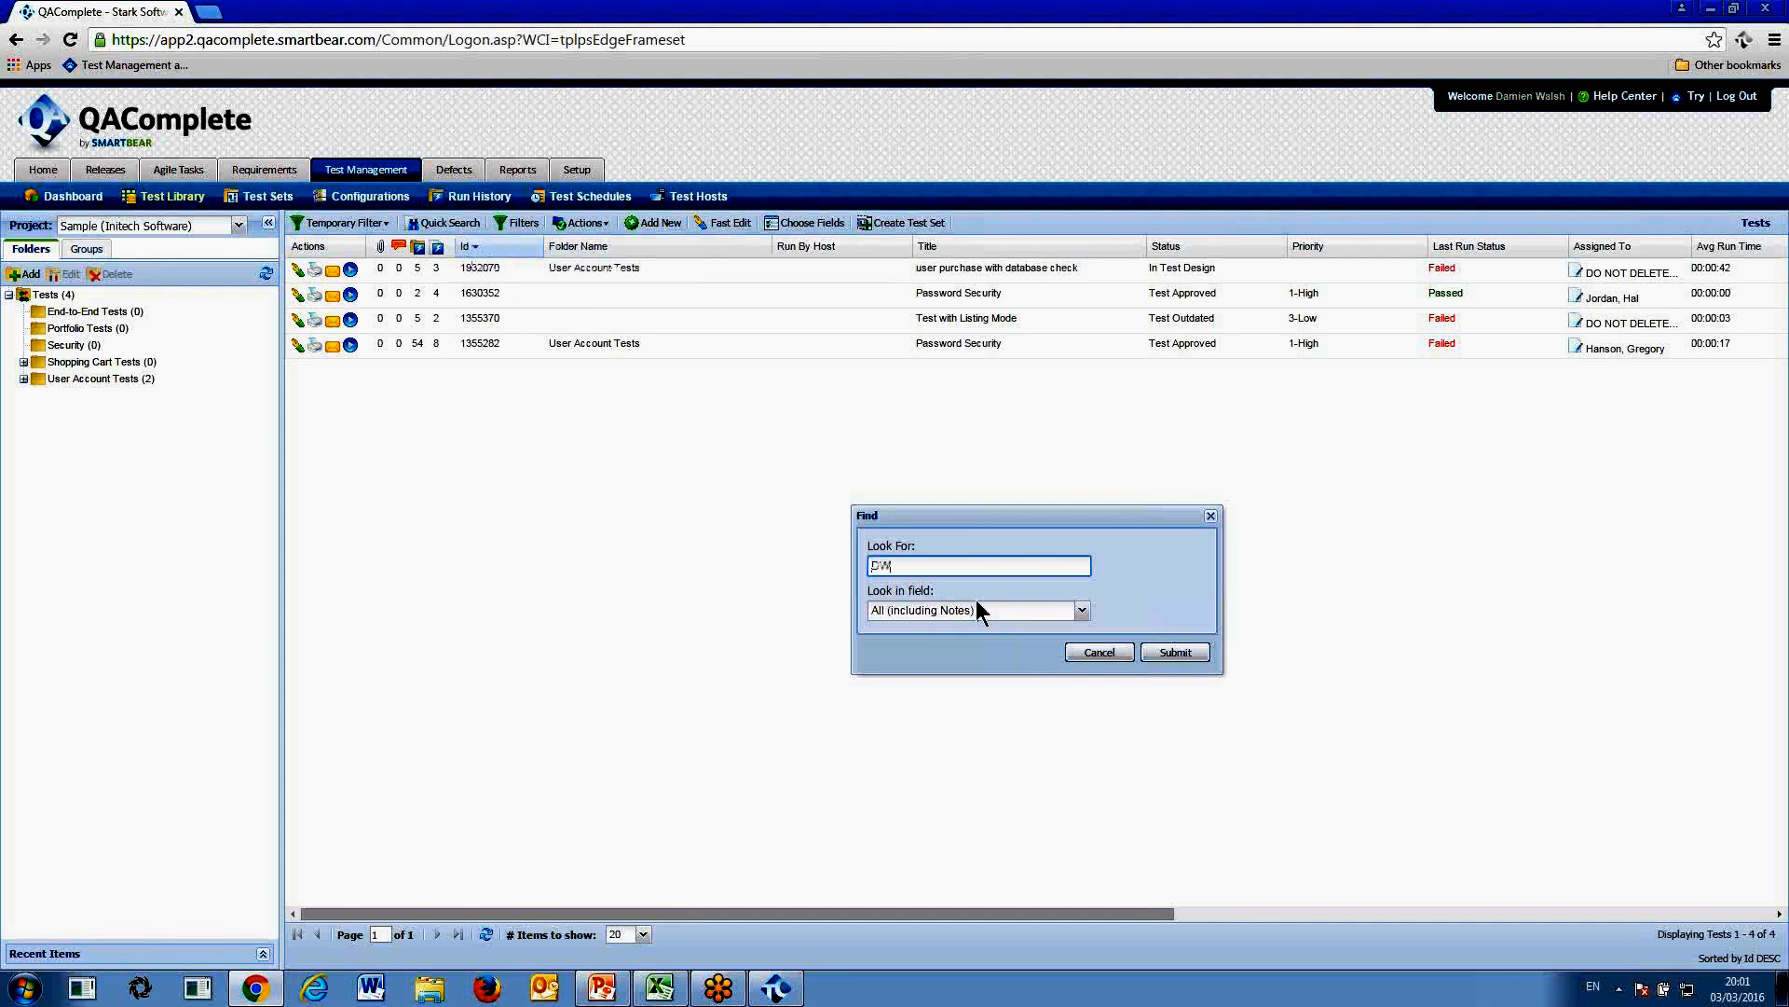
left_click(1174, 652)
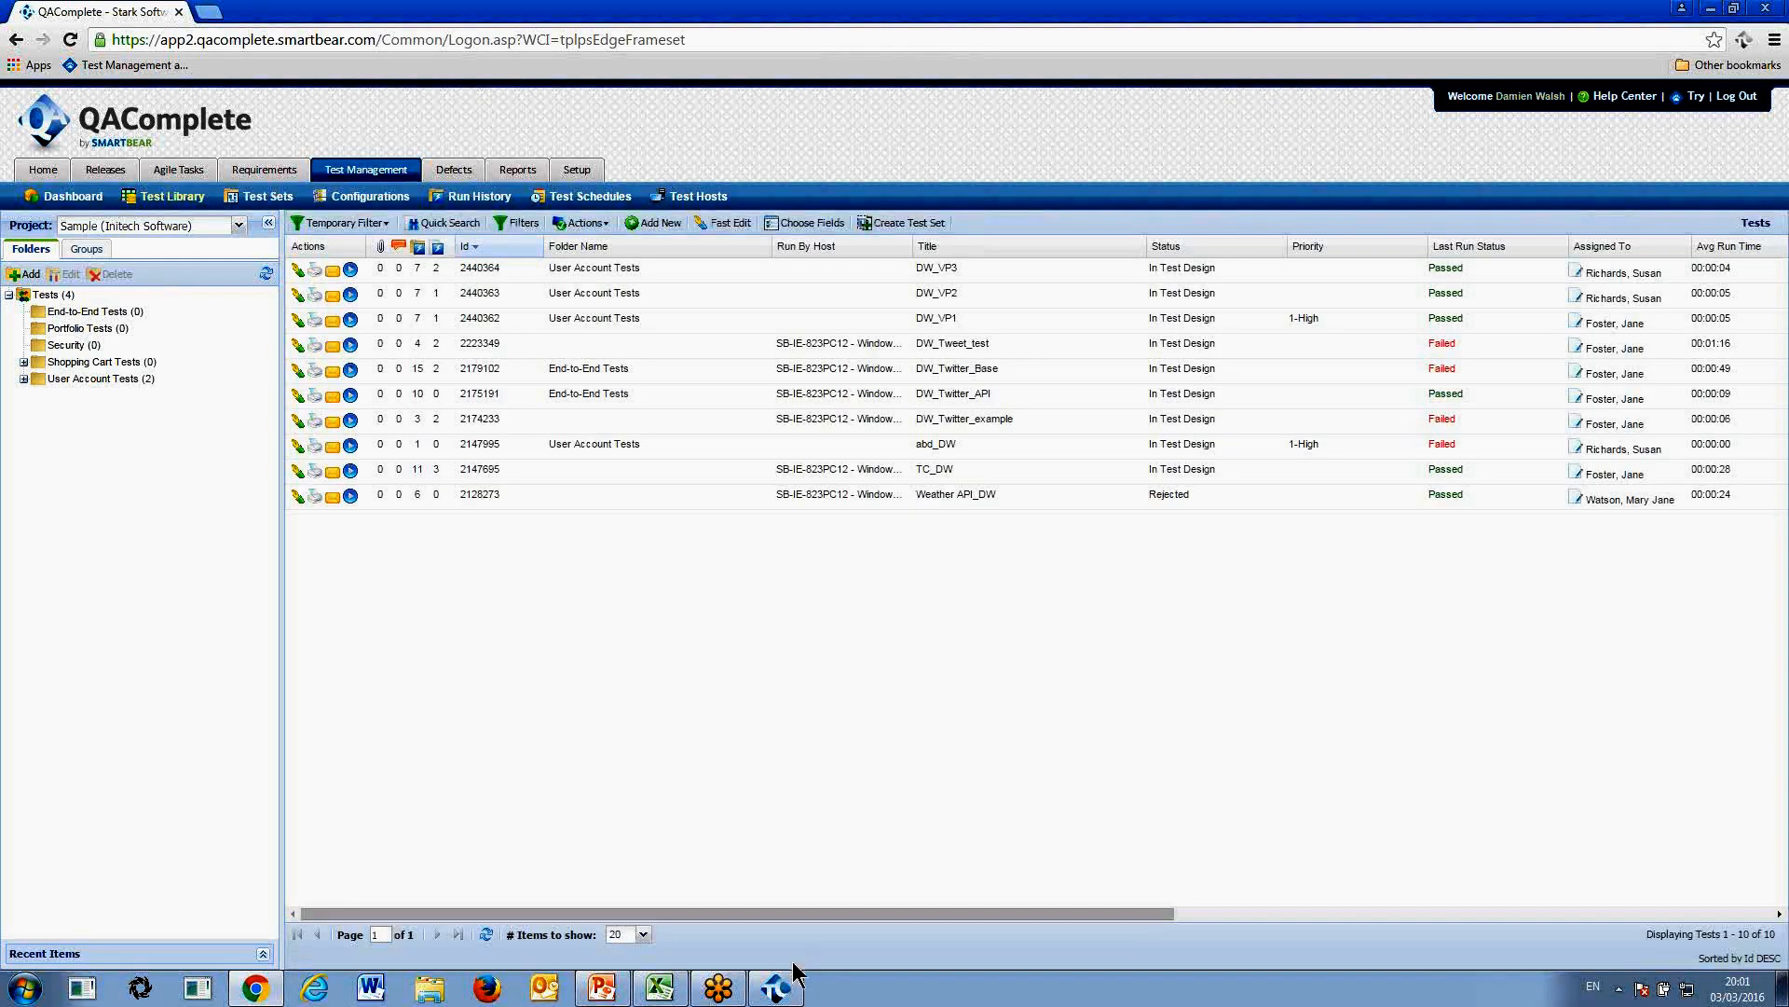
Close the running TestComplete window
right_click(772, 990)
left_click(760, 960)
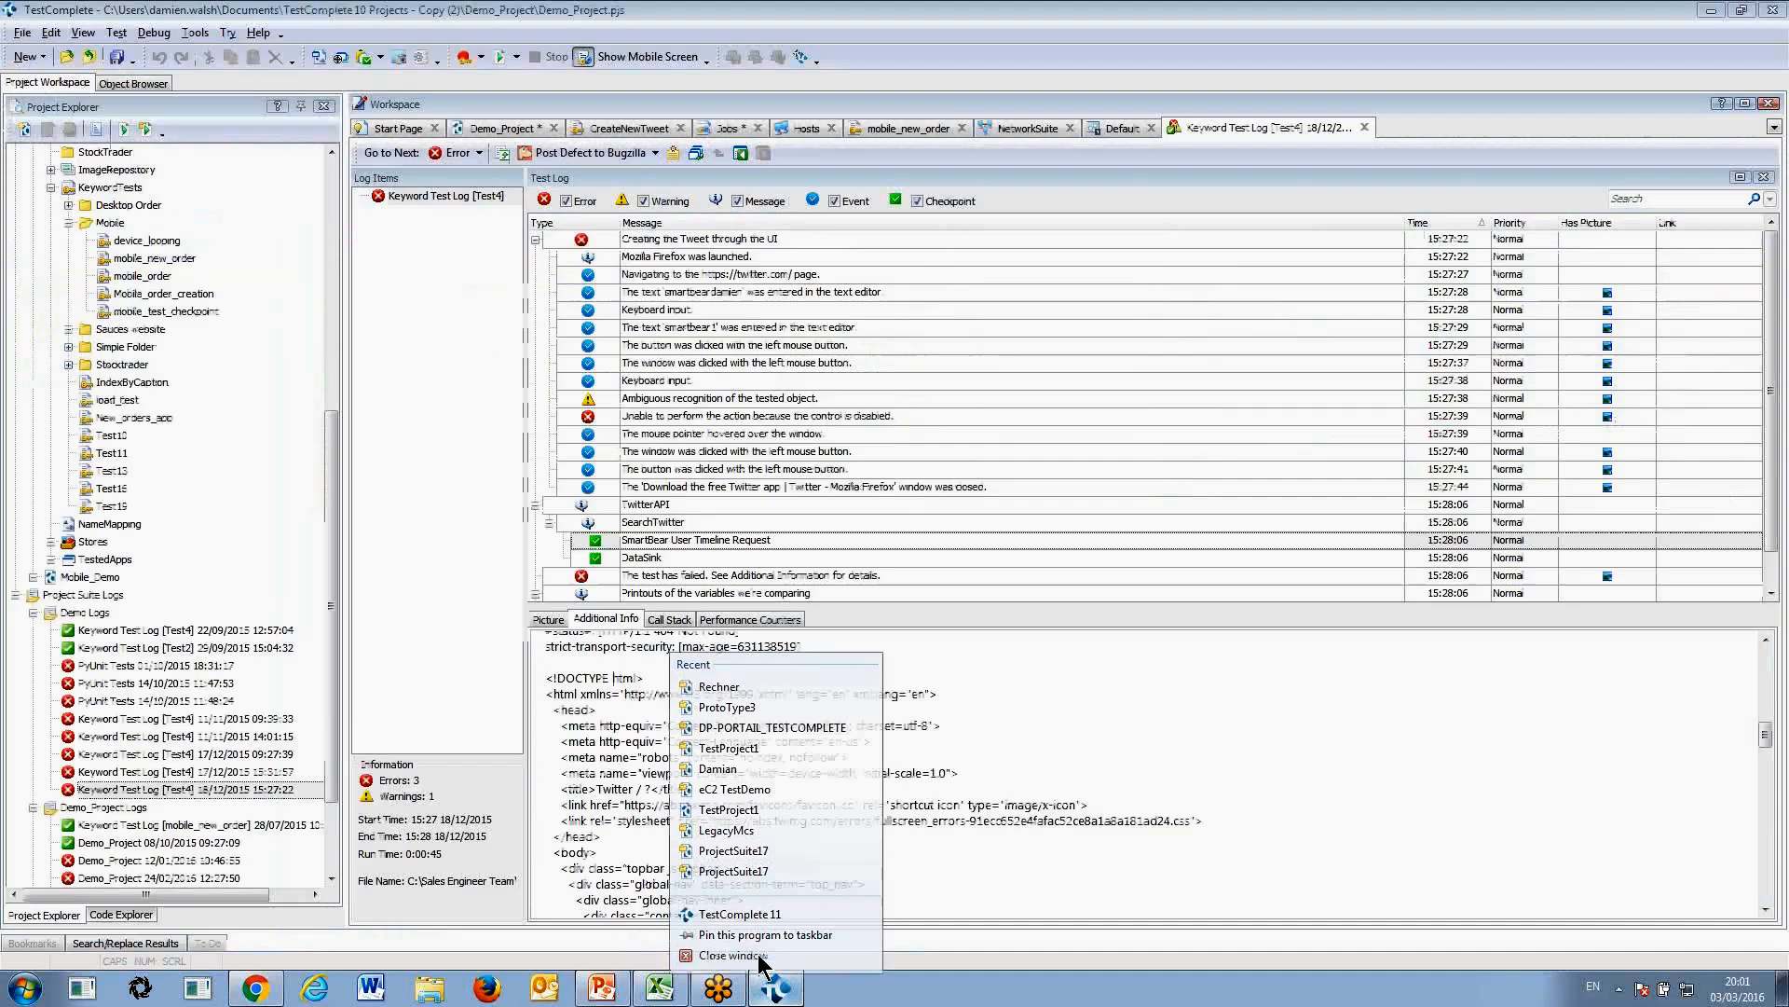
left_click(900, 636)
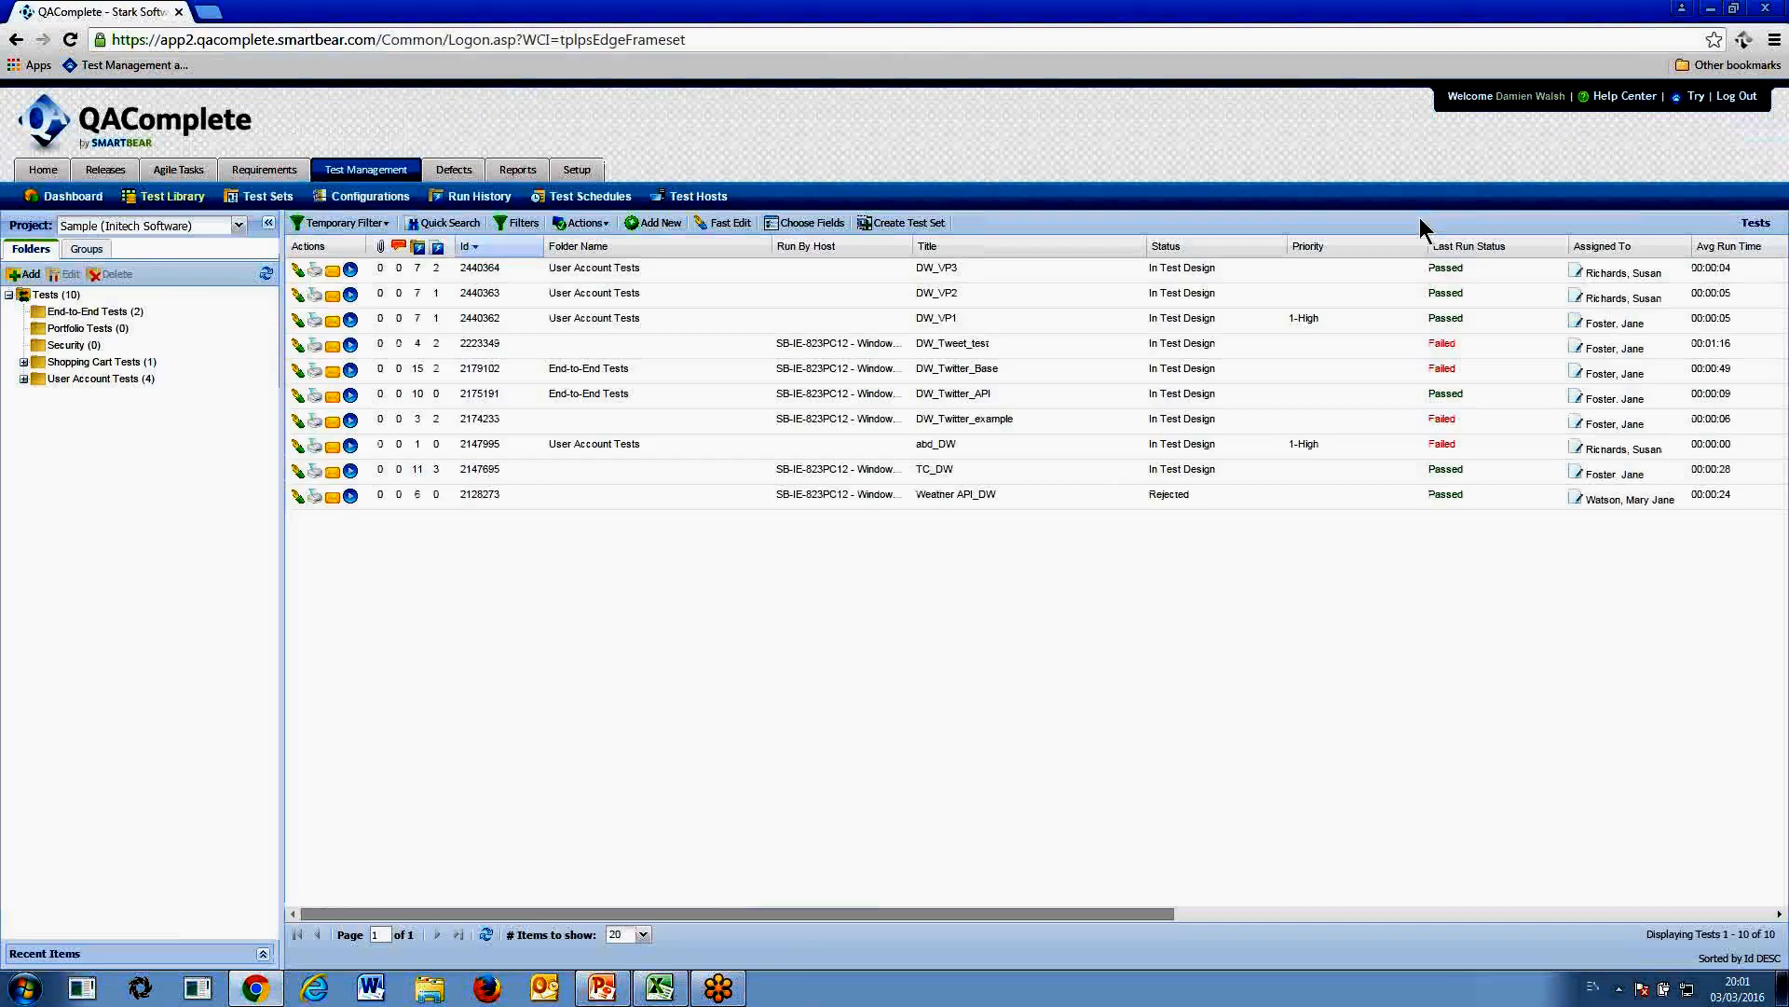
Inspect the TC_DW test's automation and the agent types available for a new automation, cancel it and return to the test listing
left_click(792, 477)
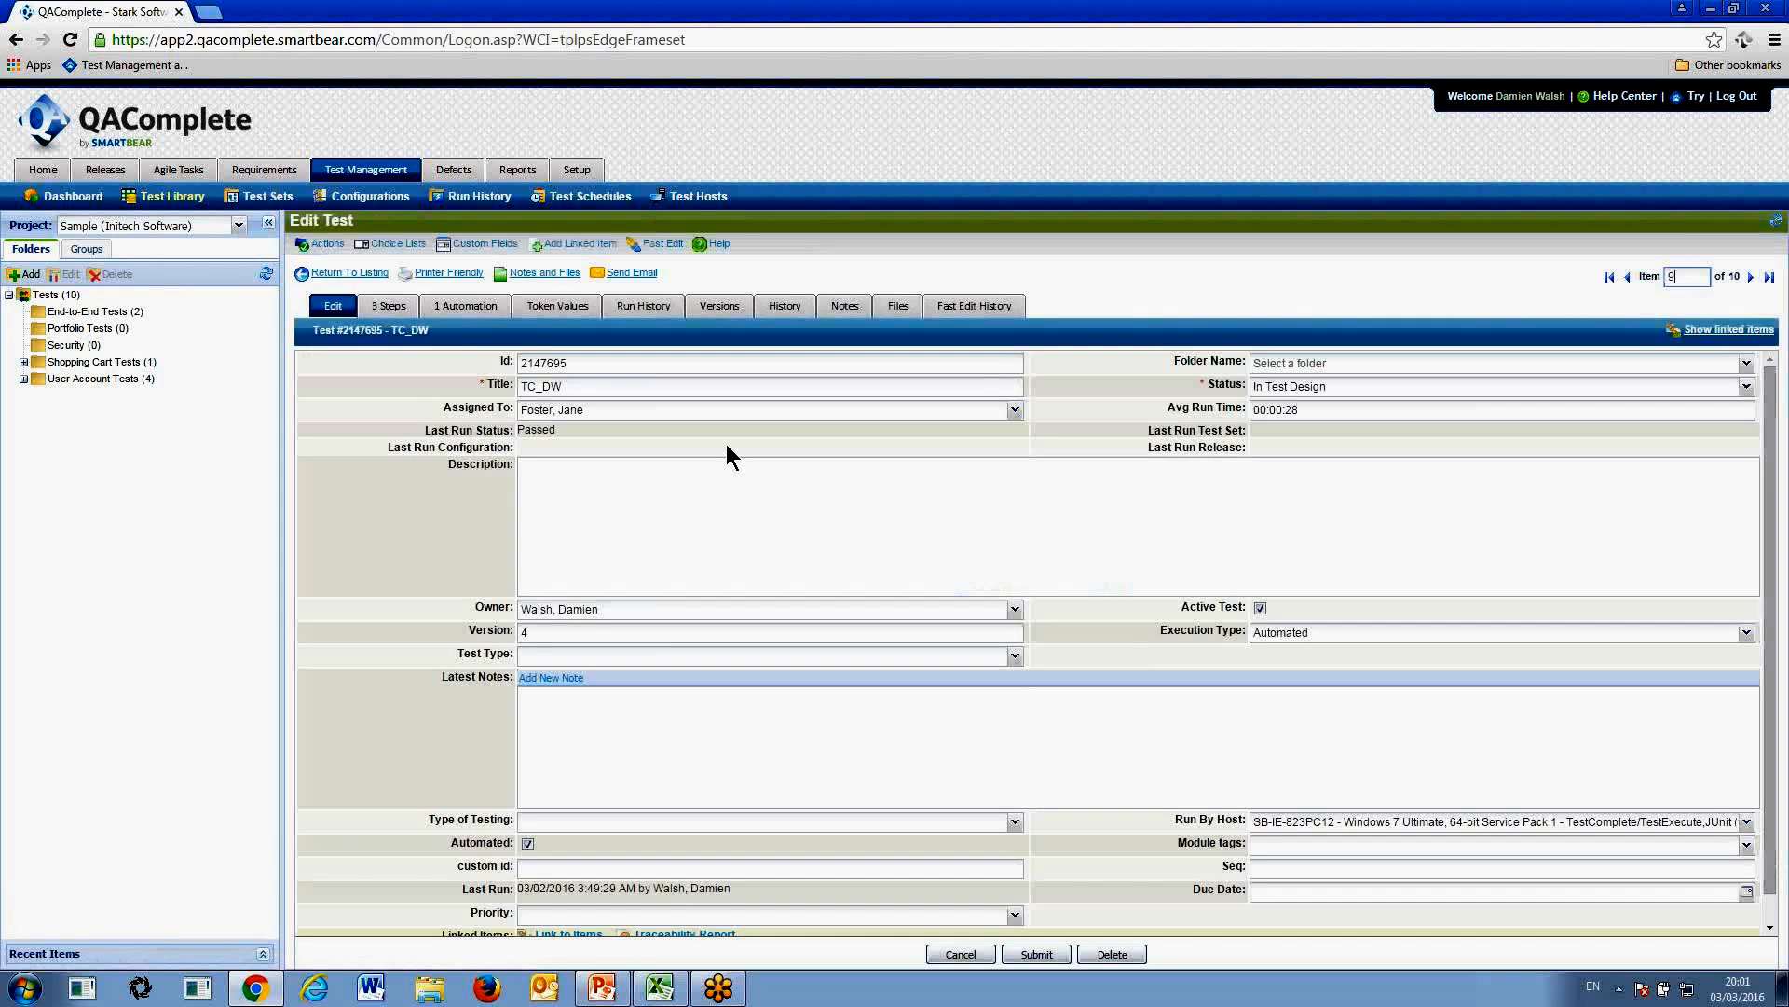
left_click(462, 315)
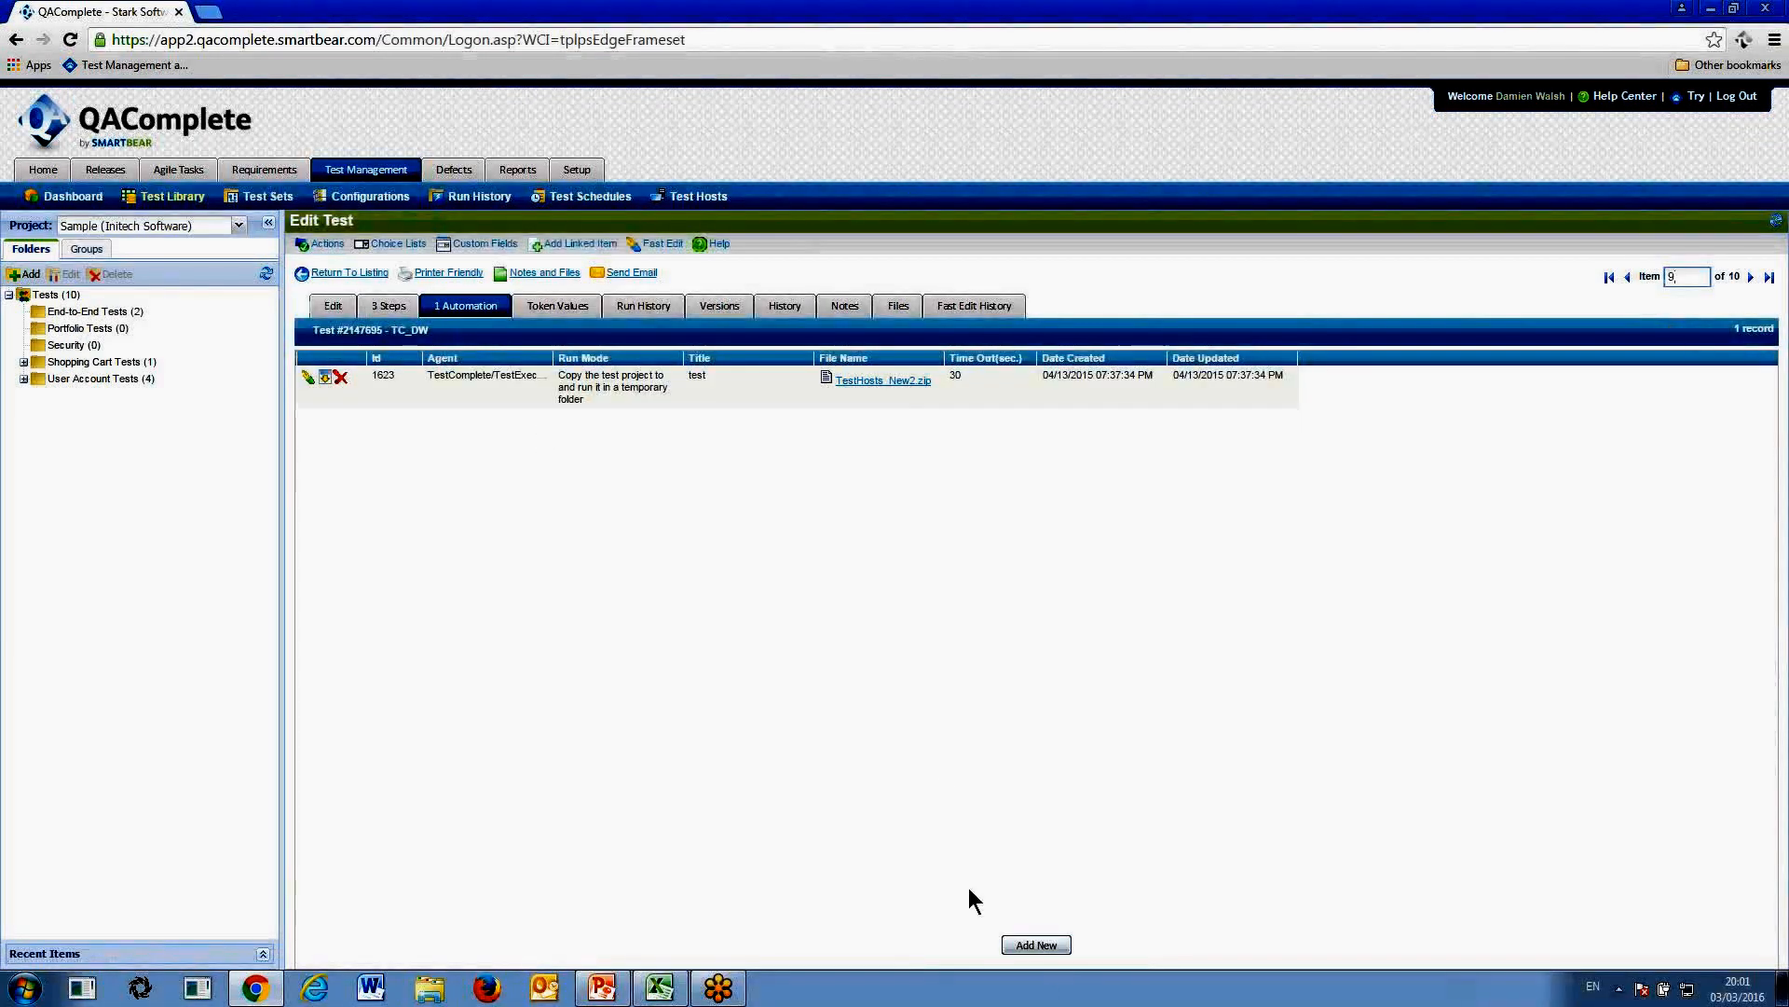
left_click(1046, 949)
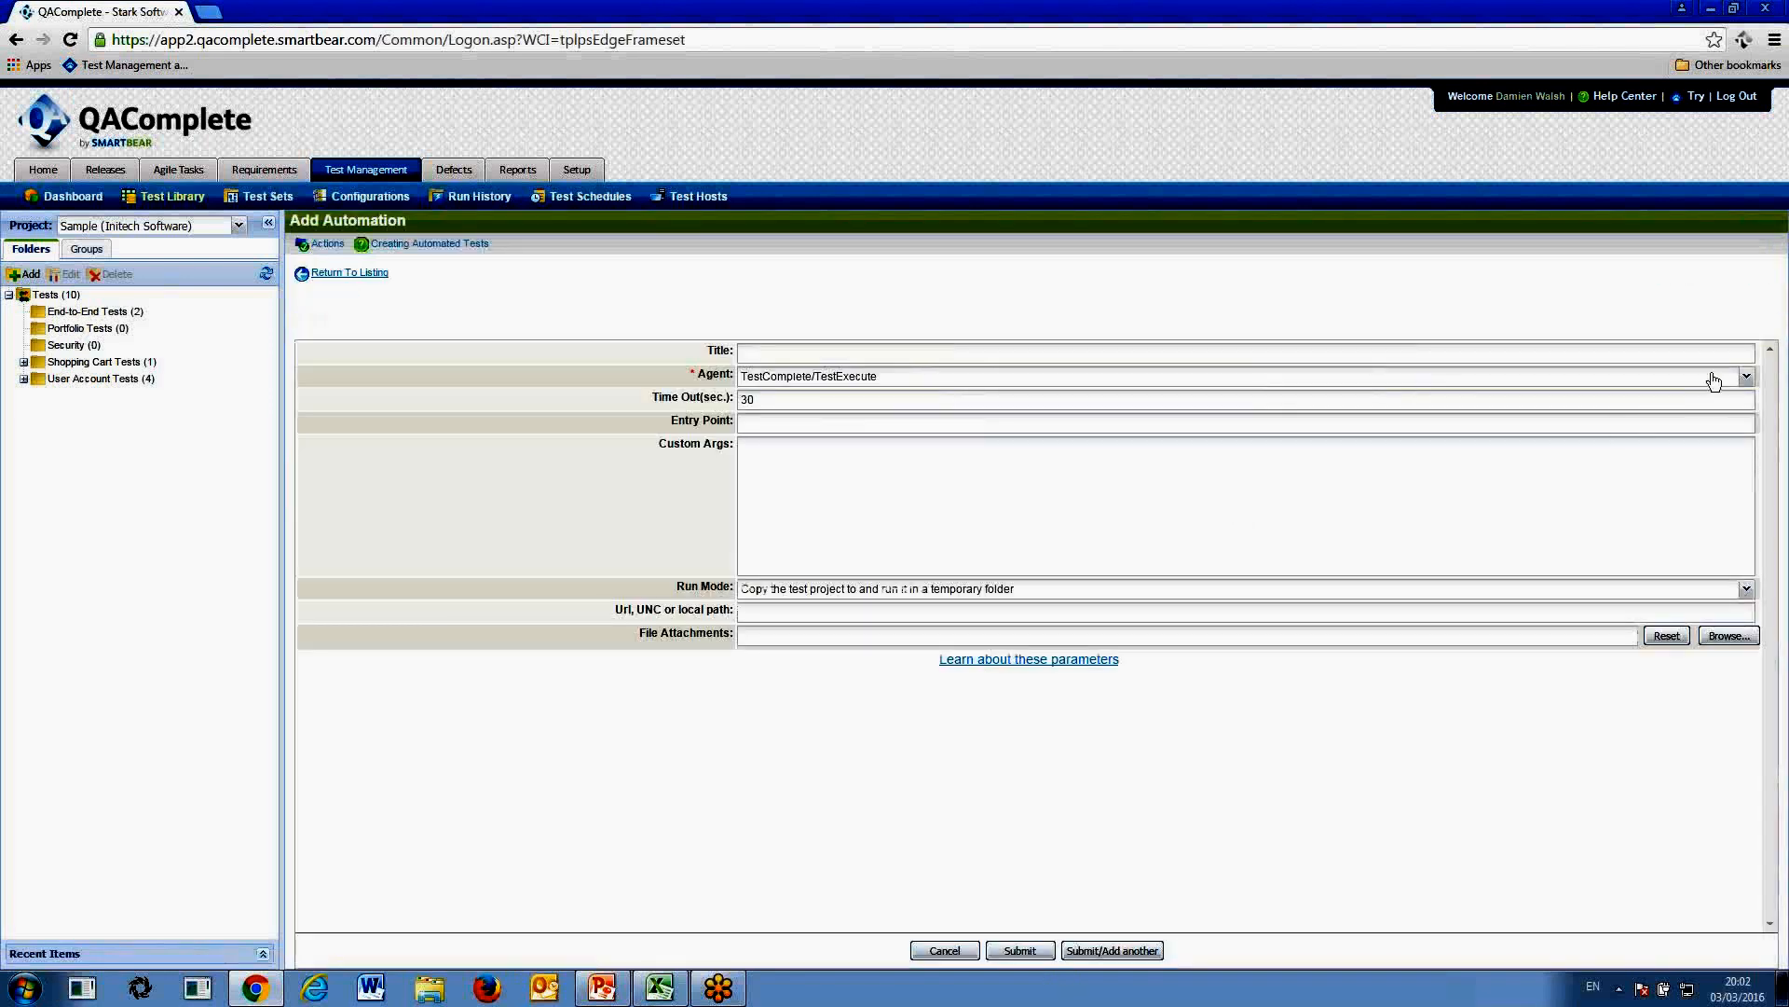
left_click(1746, 380)
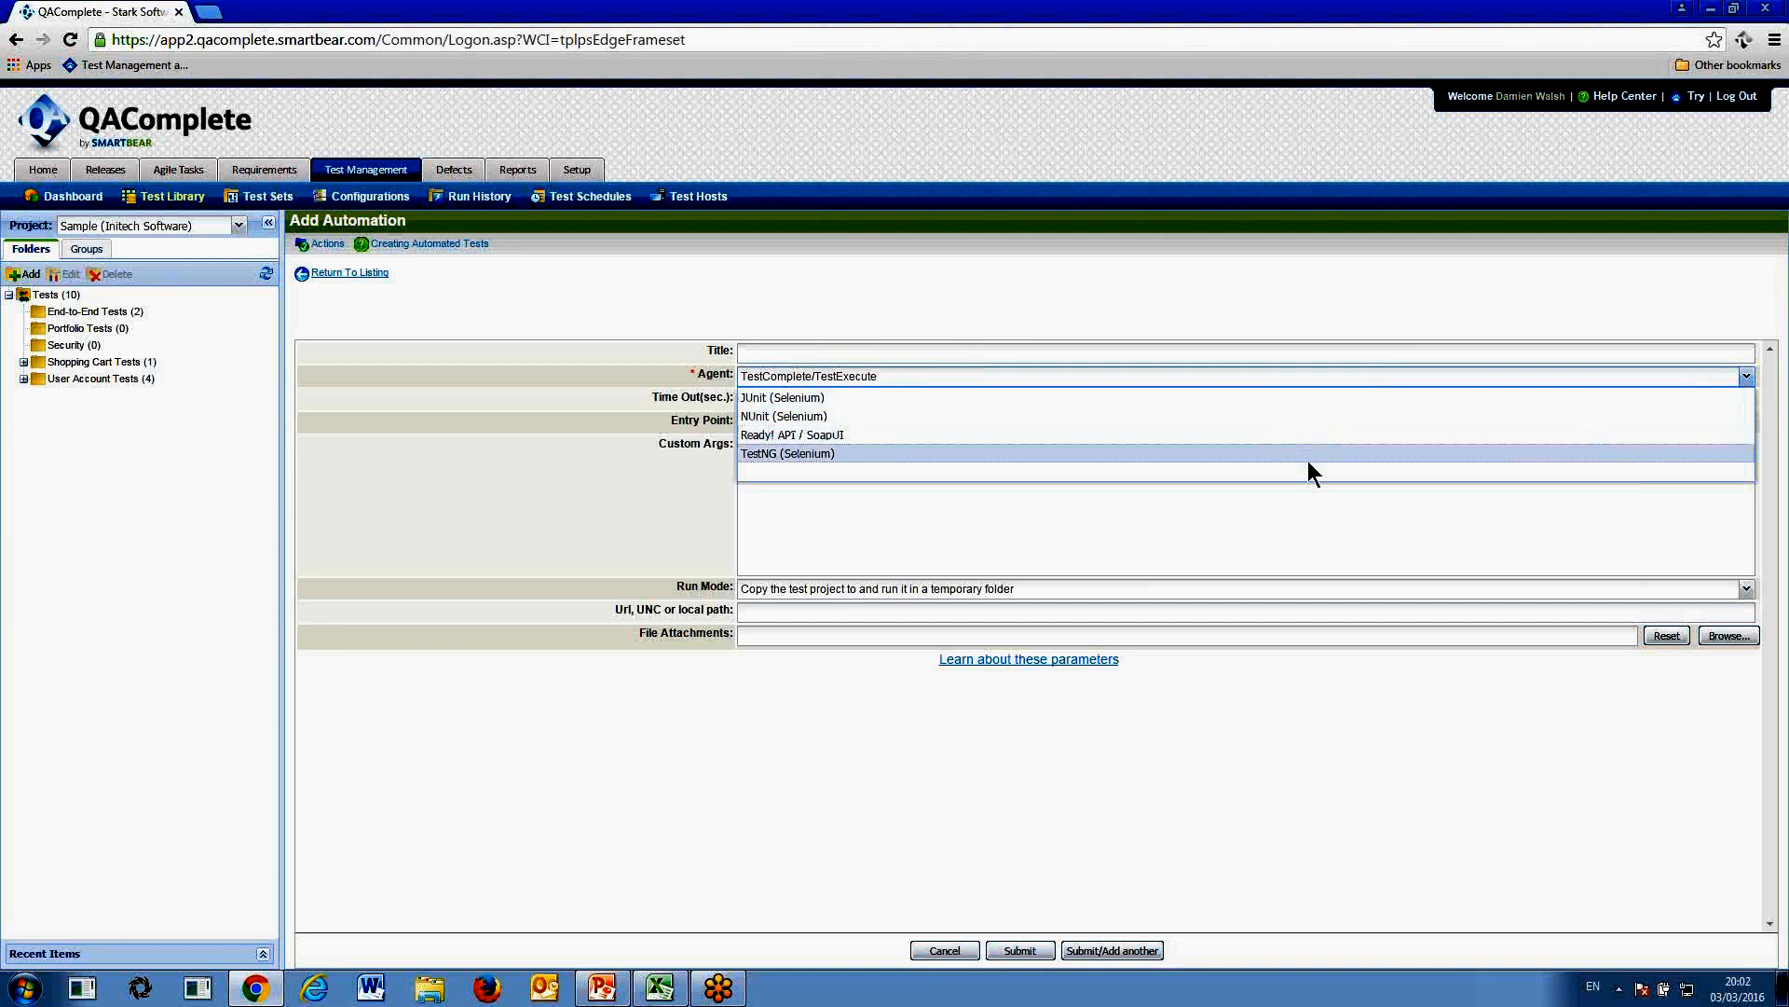
left_click(939, 951)
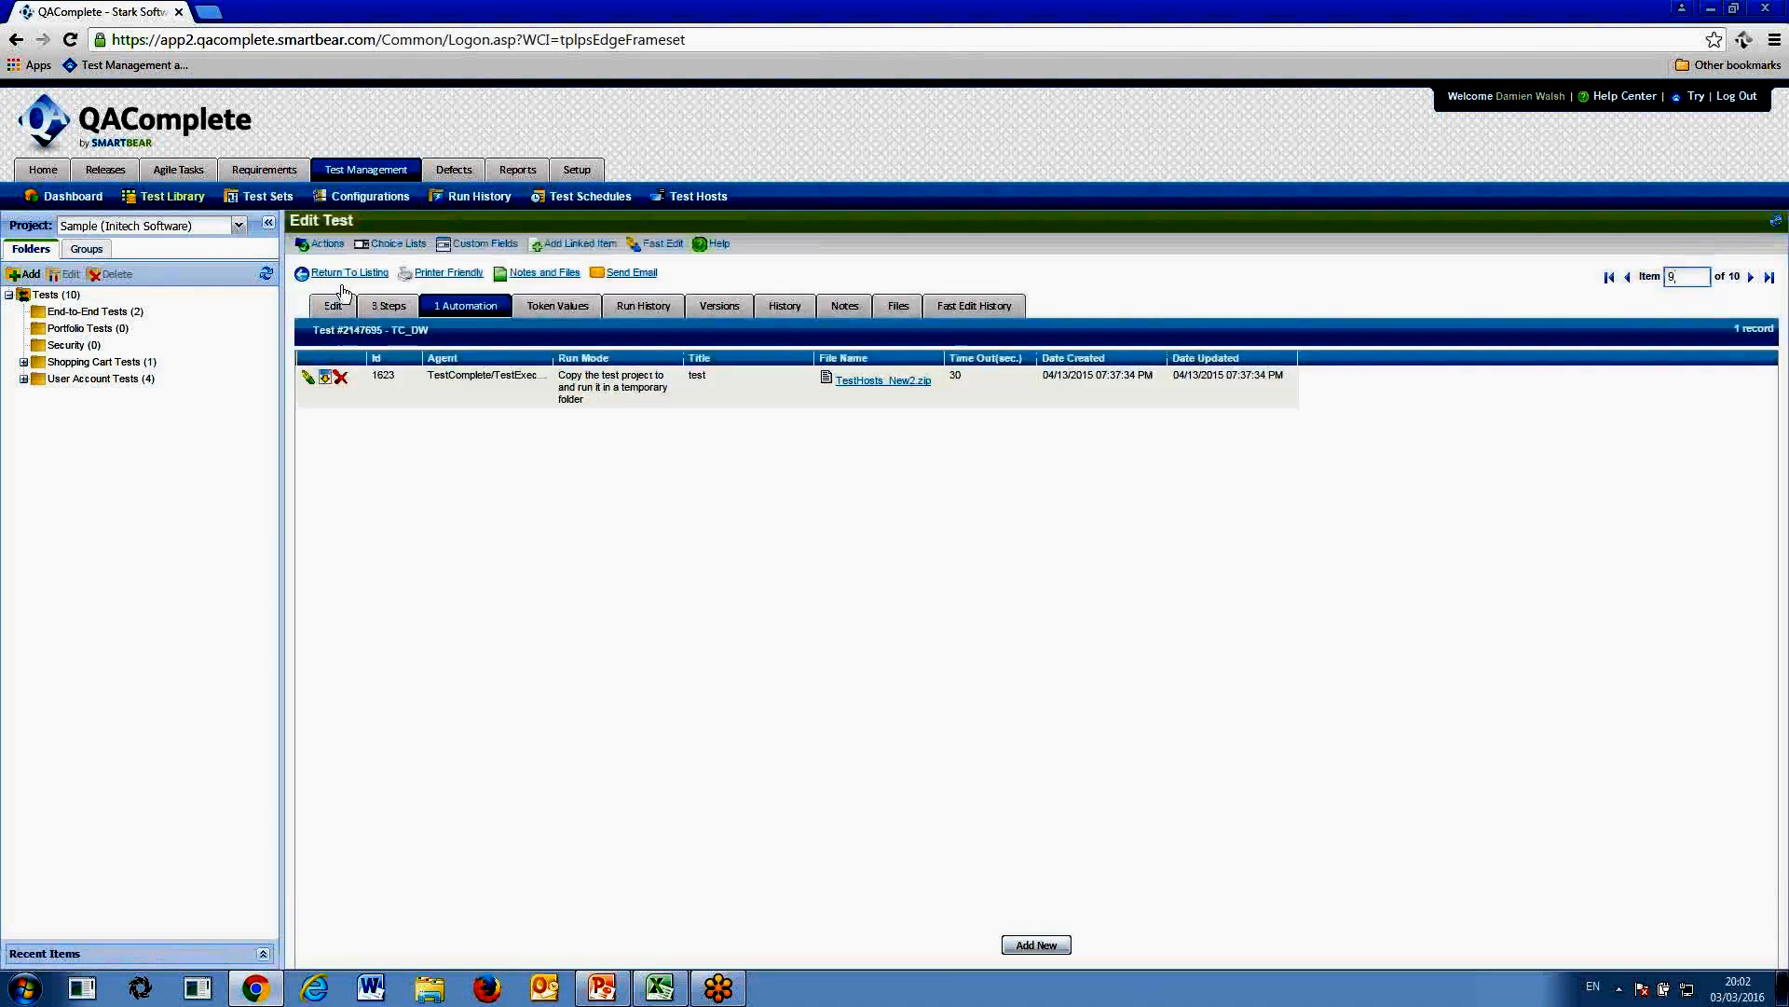
left_click(345, 274)
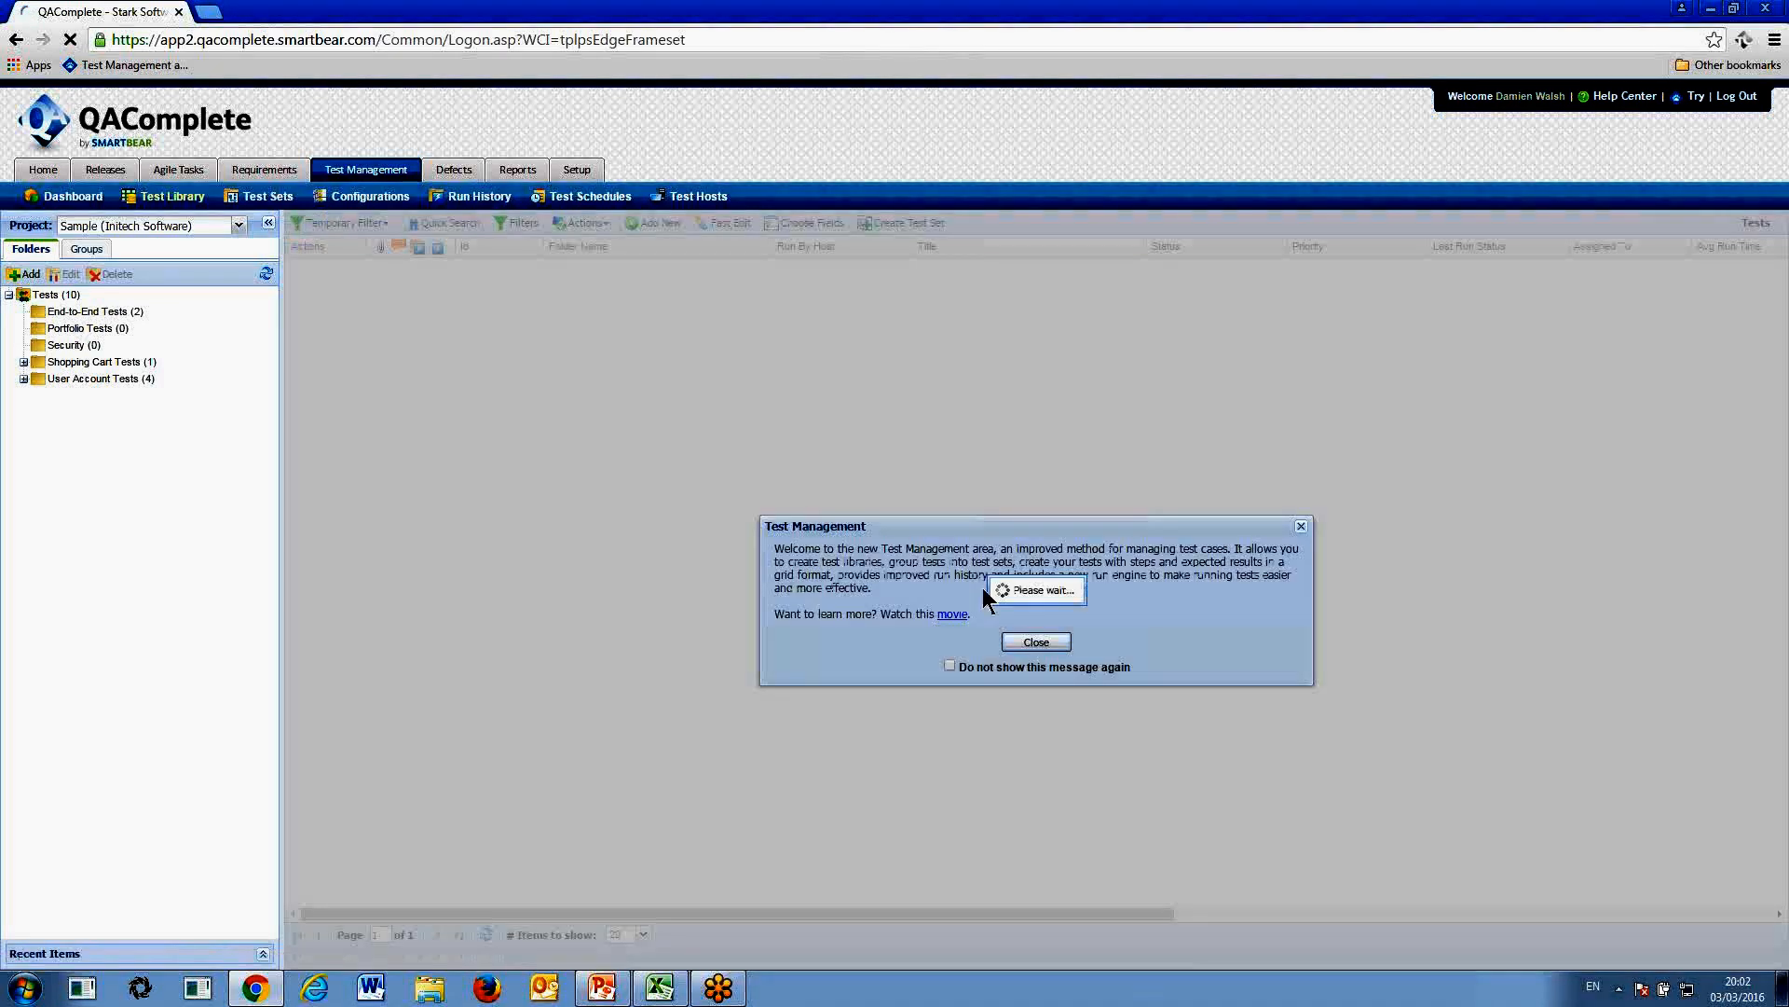
left_click(1036, 641)
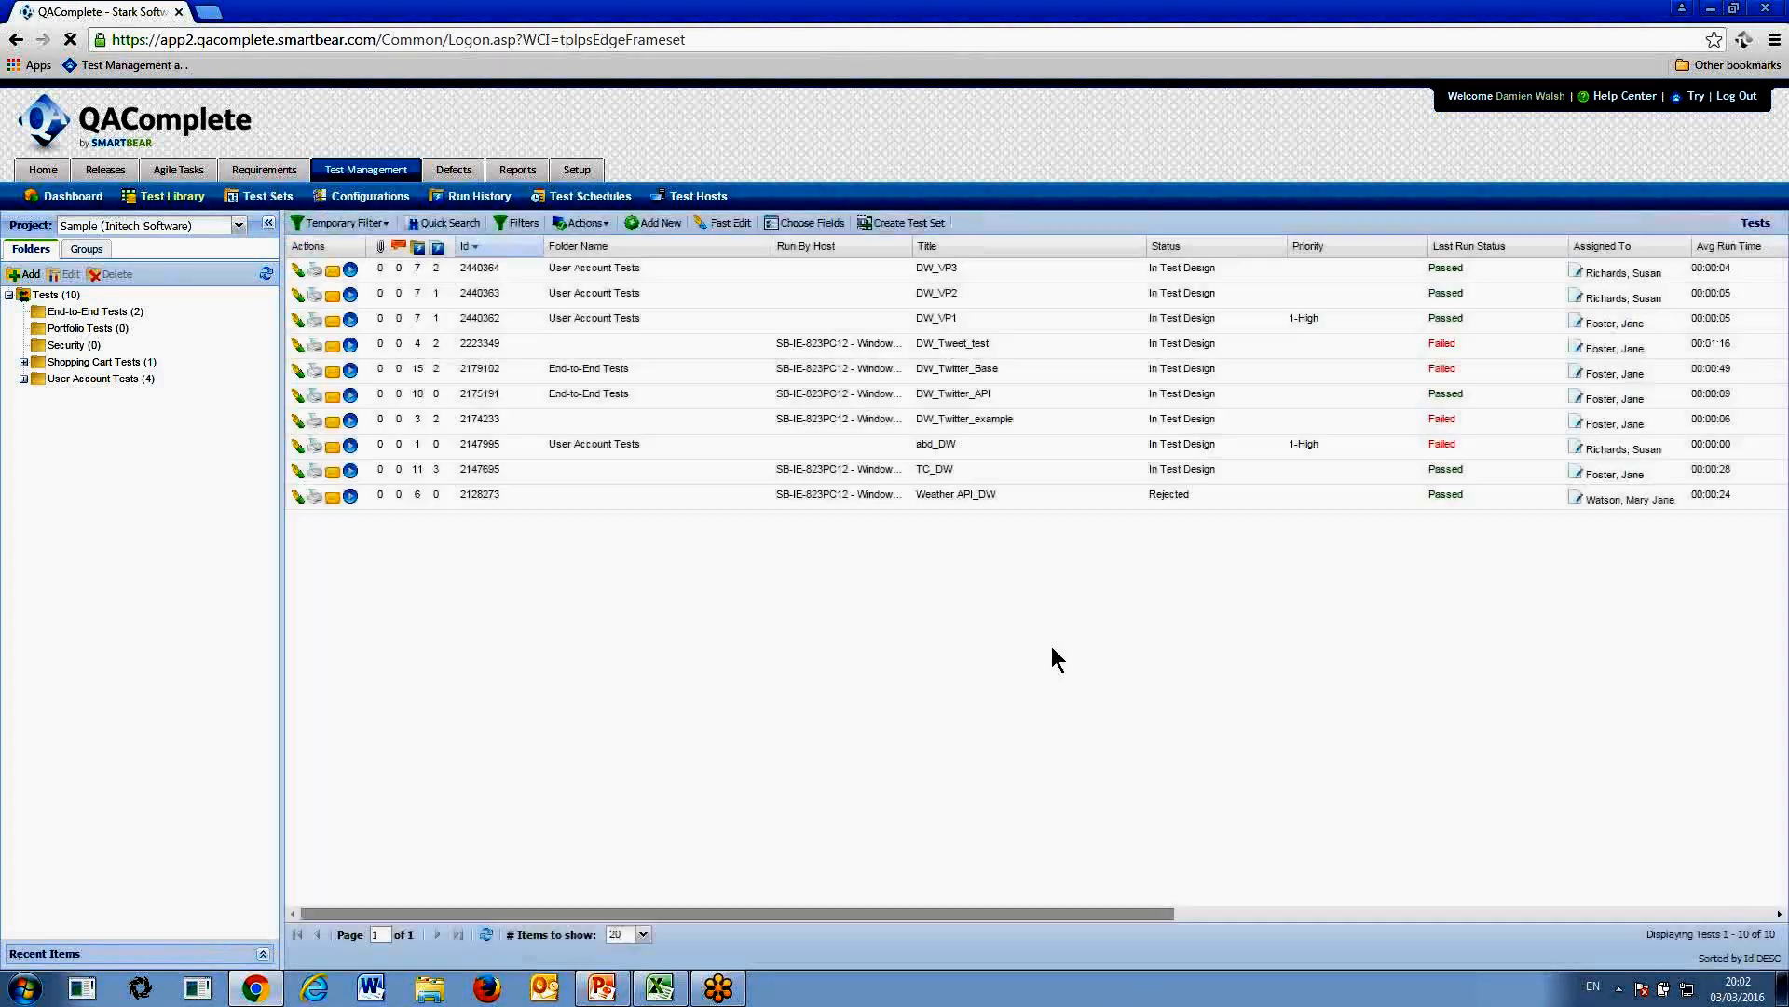
Run the automated Weather API_DW test, close the Test Agent console and close the Test Runner window
left_click(351, 496)
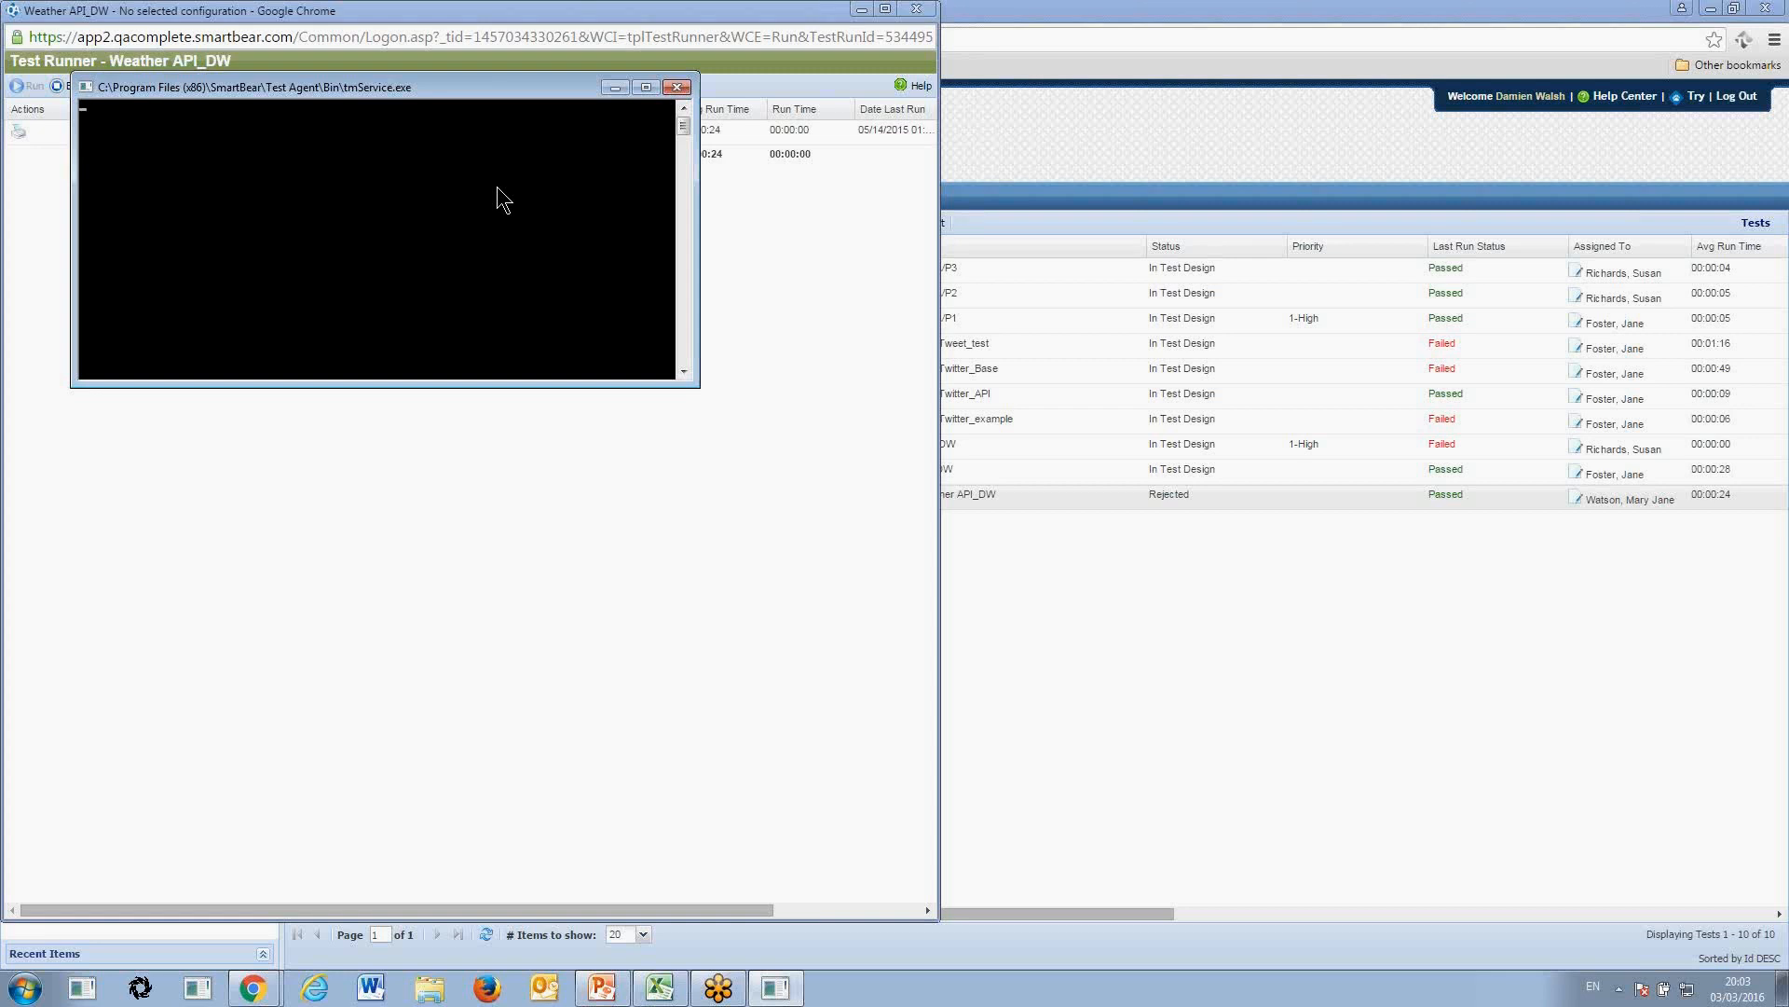
left_click(679, 88)
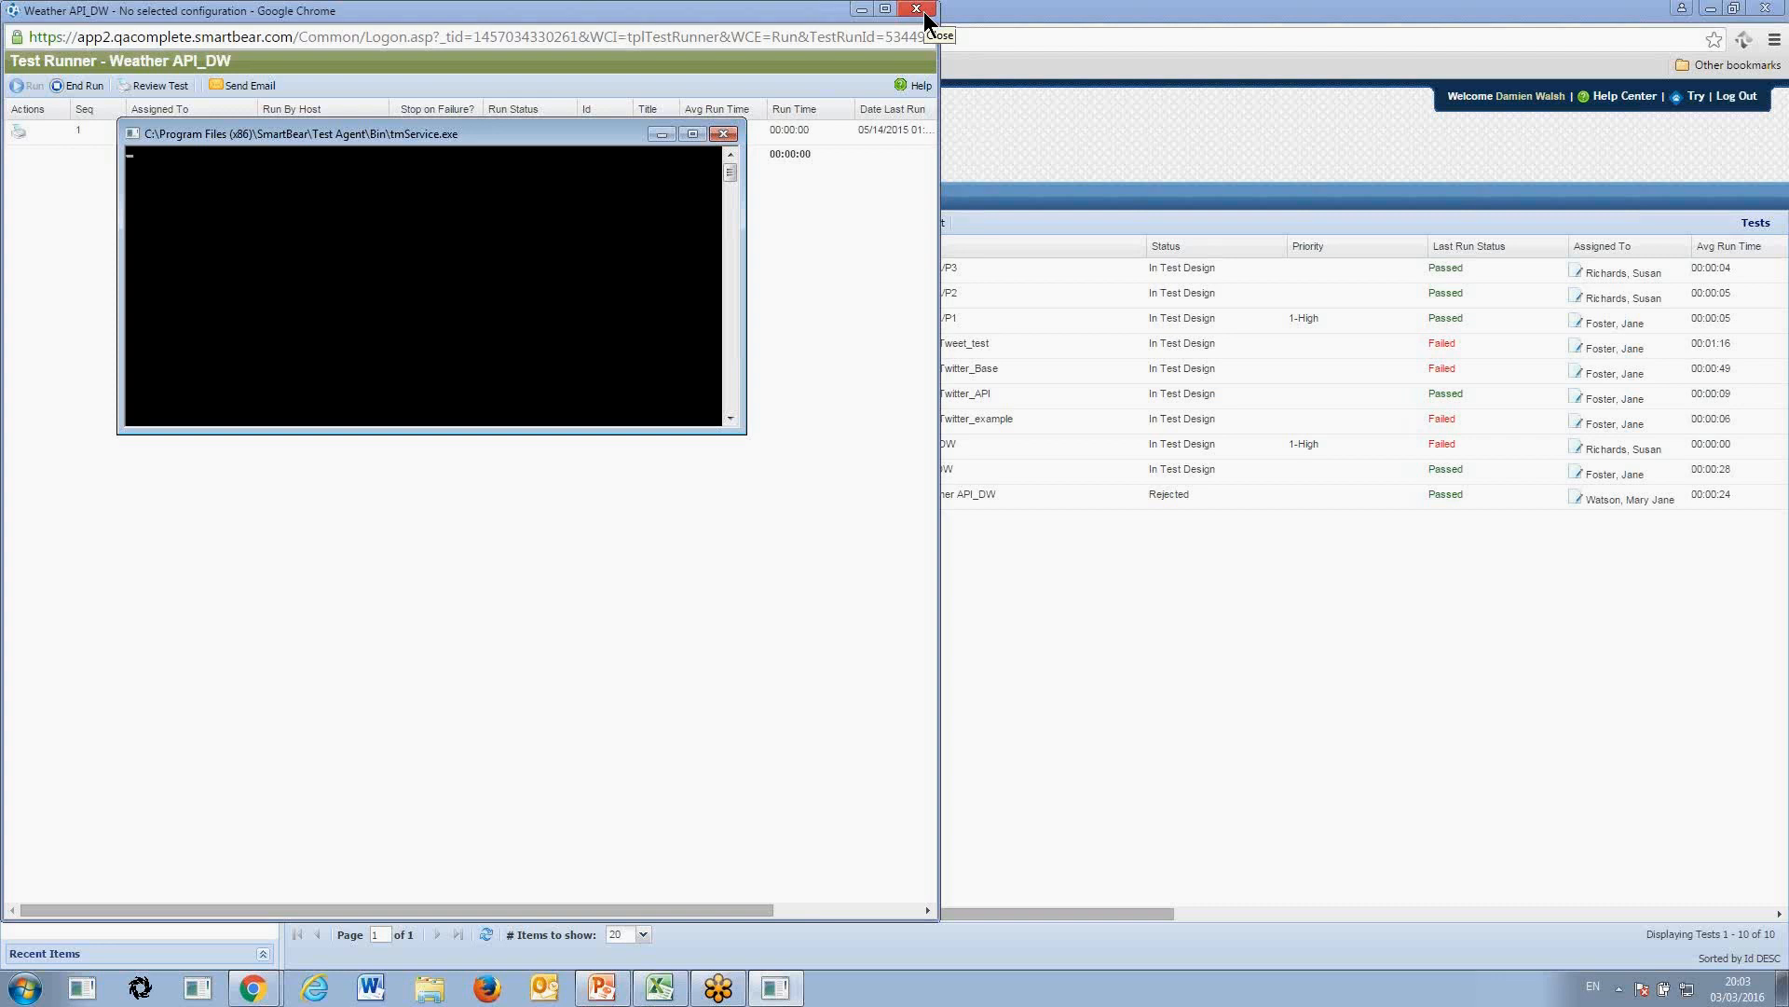
left_click(829, 144)
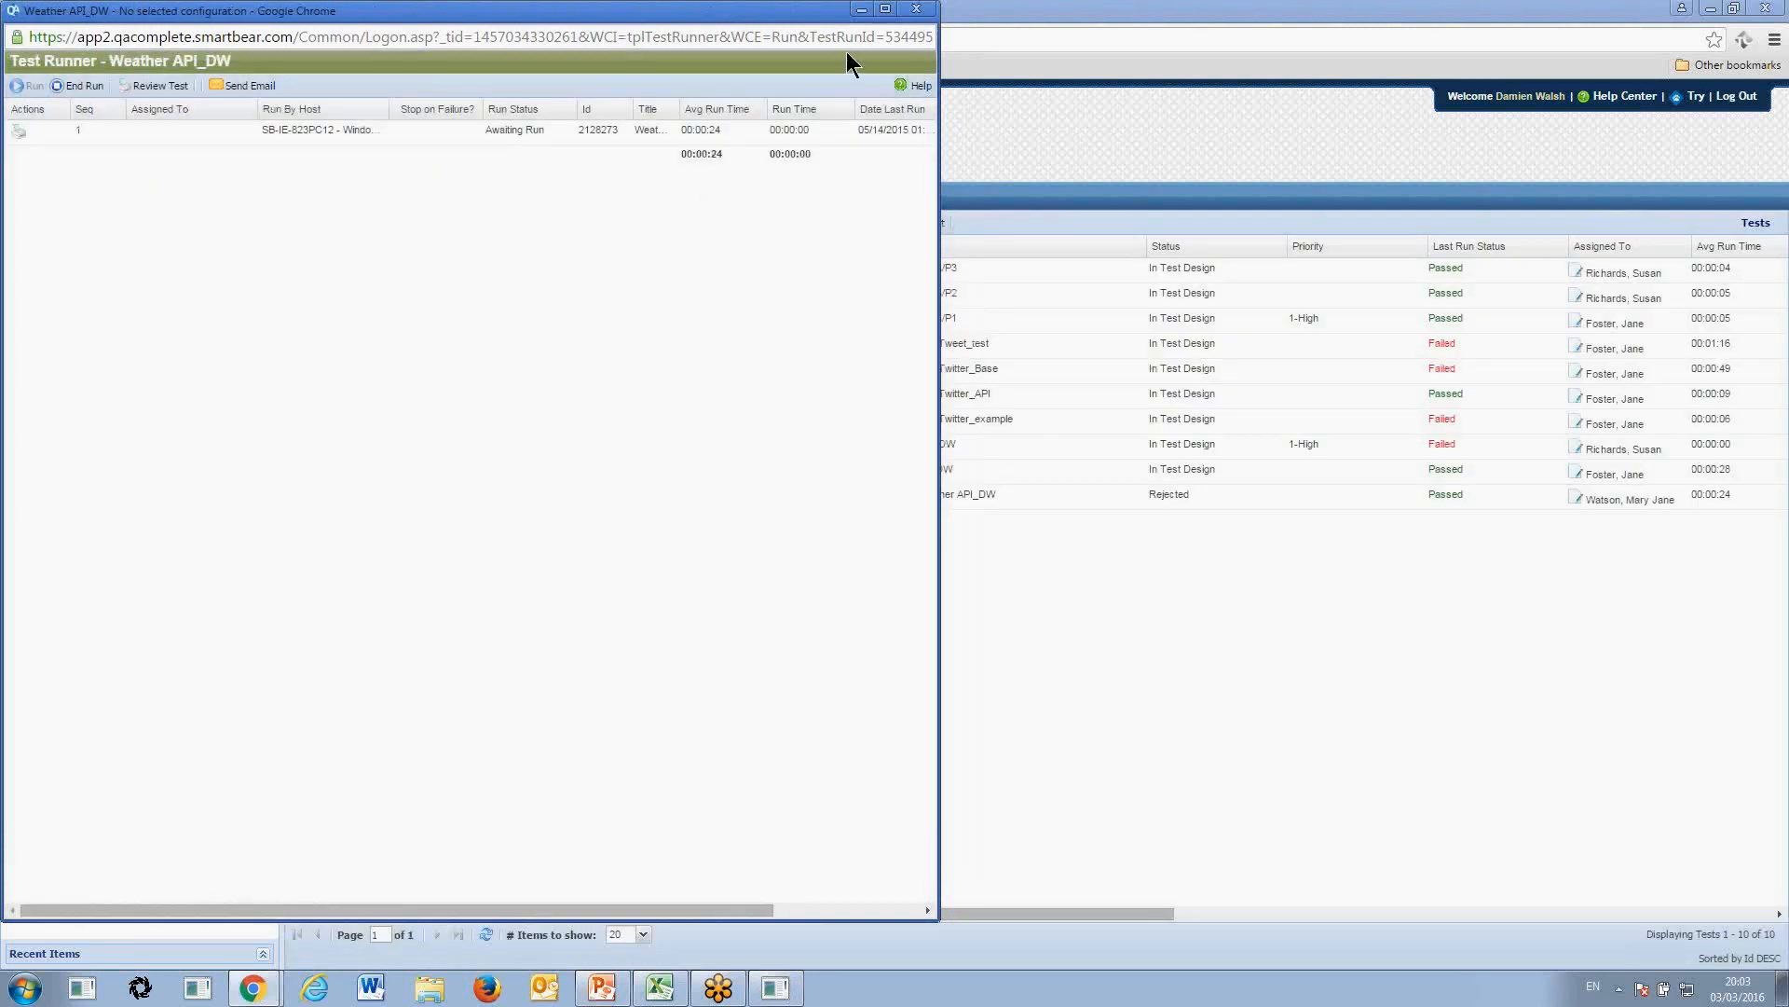
left_click(917, 9)
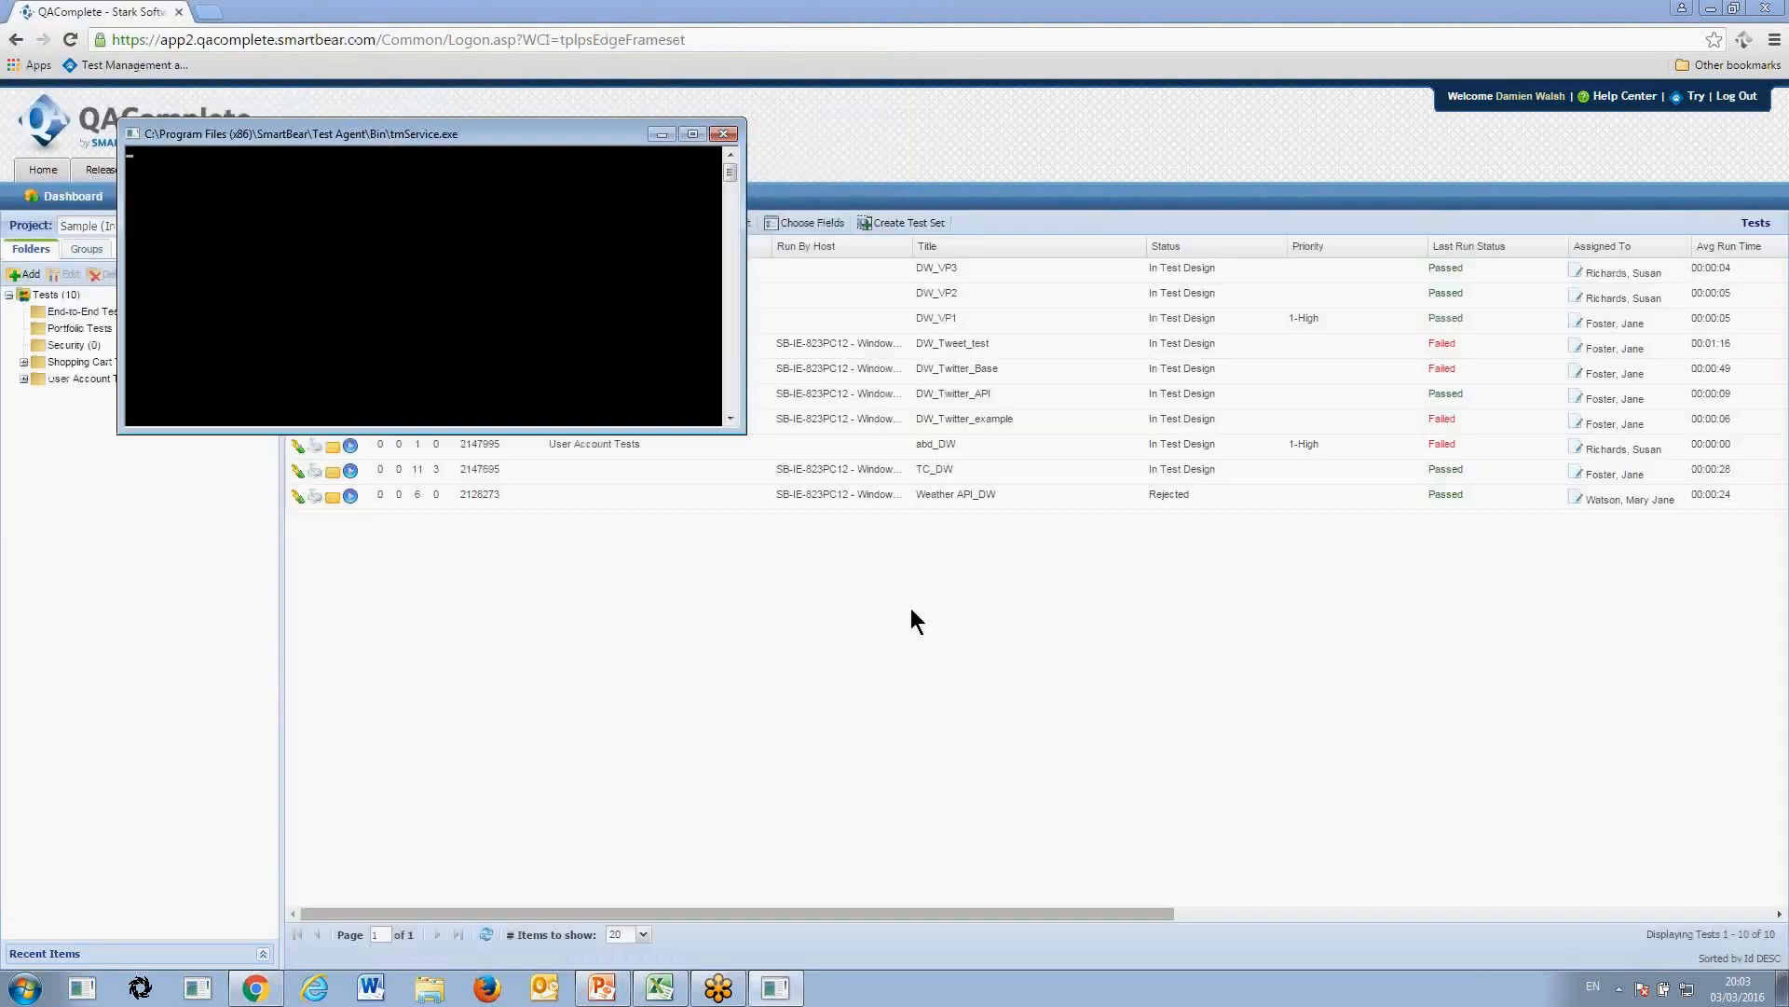
Run the automated TC_DW test, check its step details in the Test Runner and return to the run's tests list
left_click(910, 608)
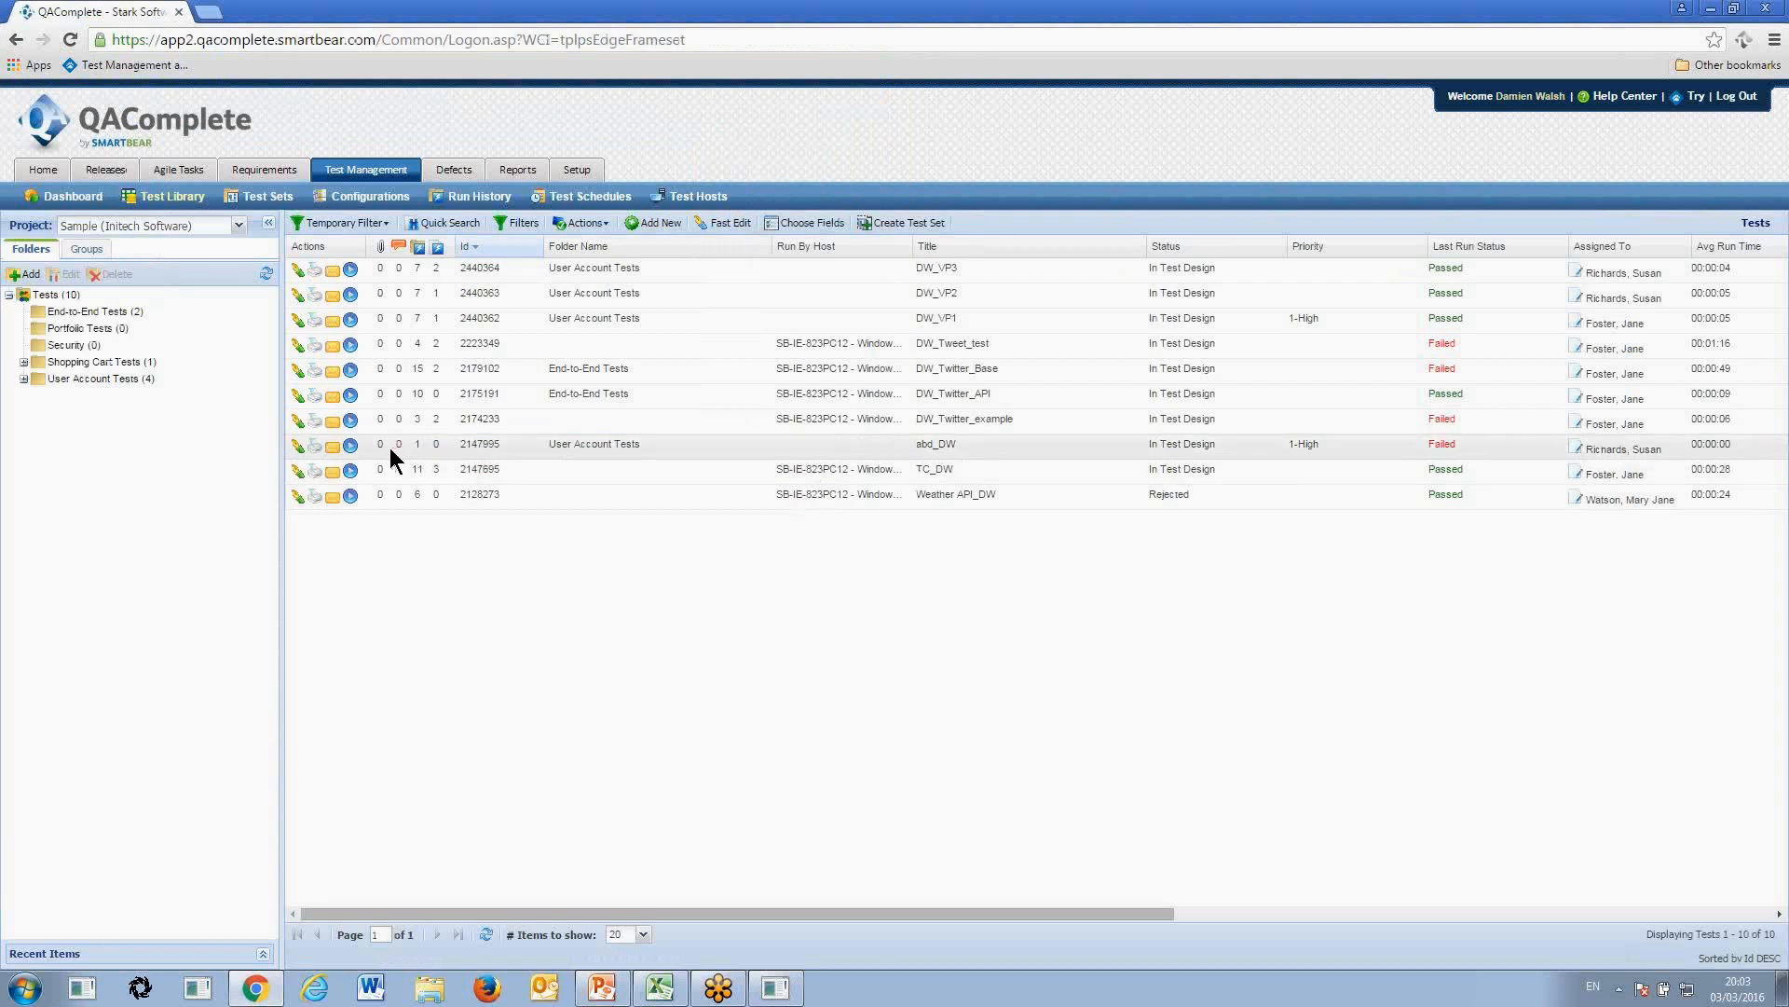
left_click(350, 473)
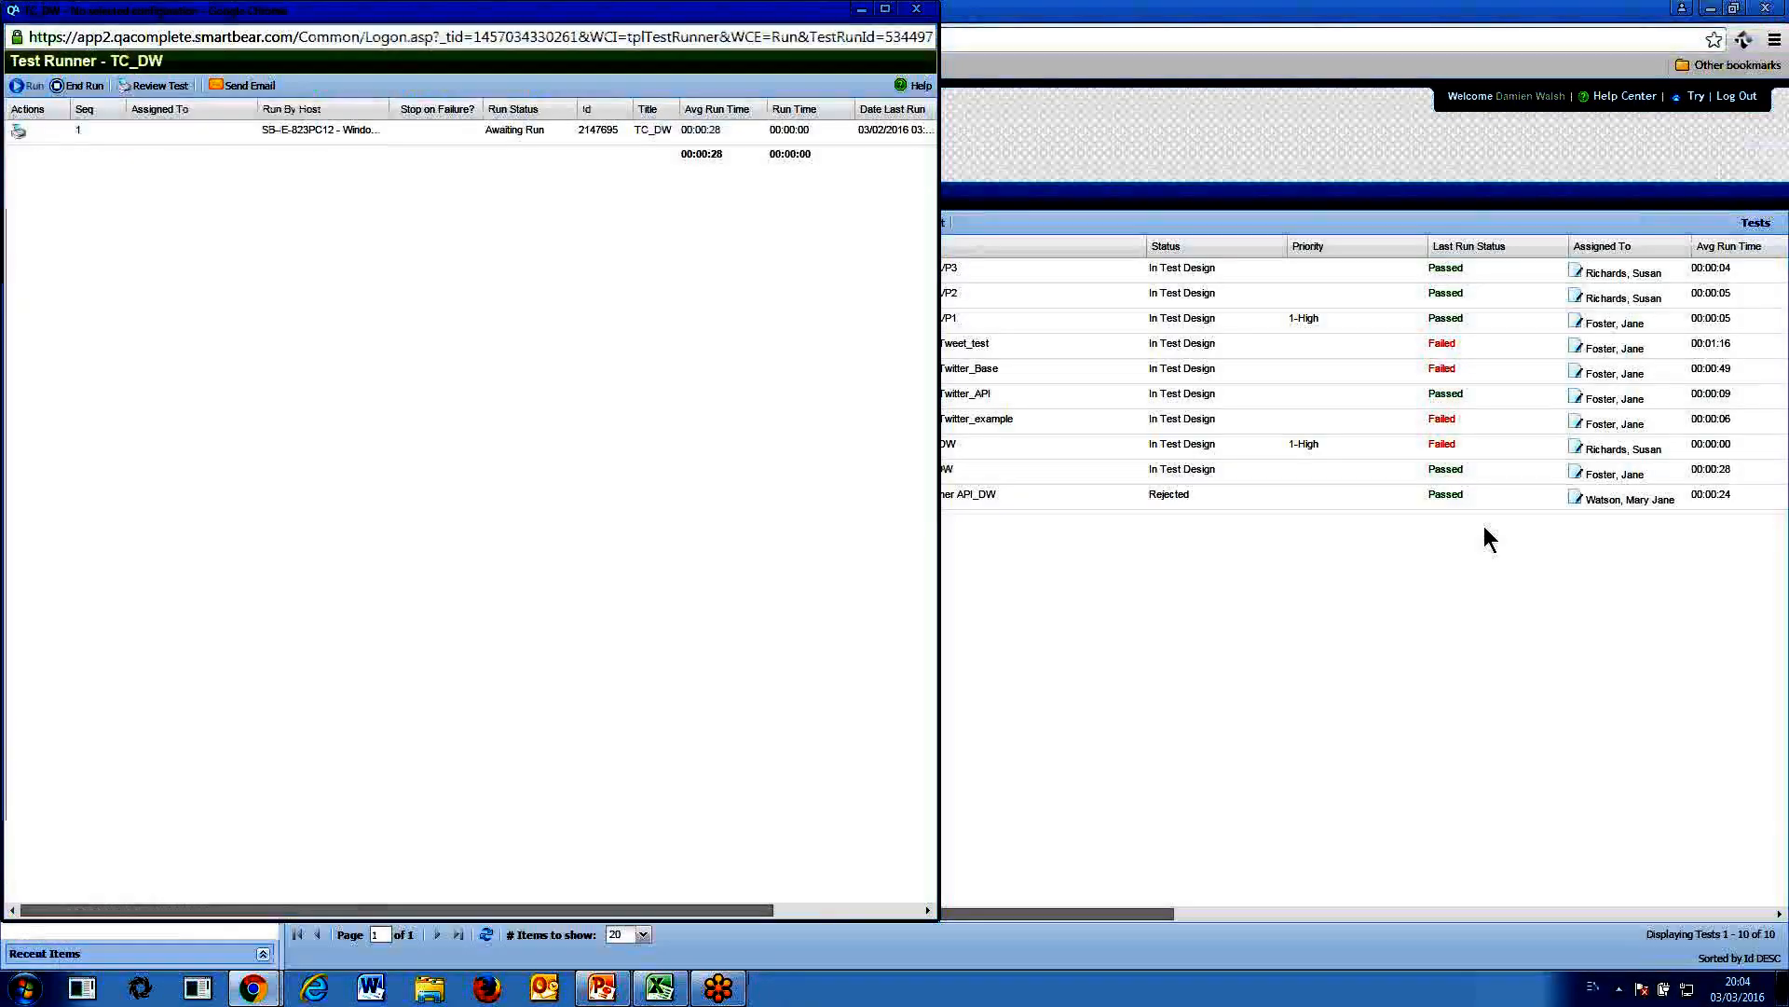
left_click(488, 132)
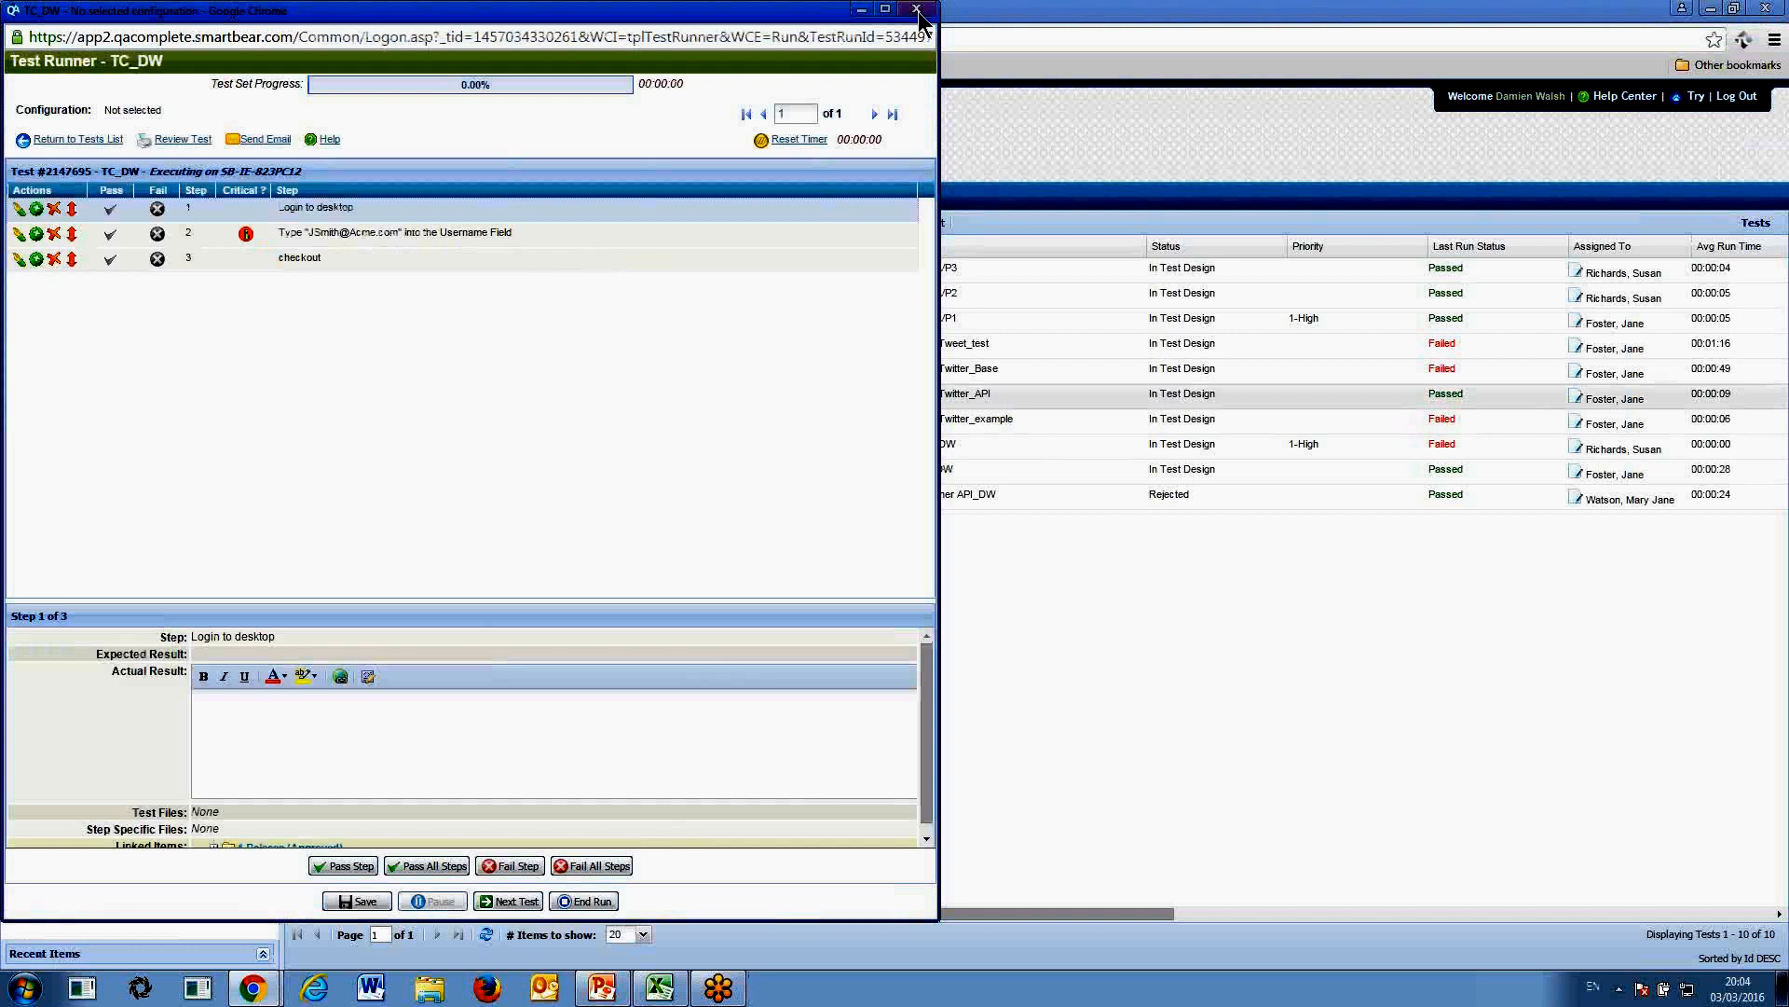
left_click(124, 139)
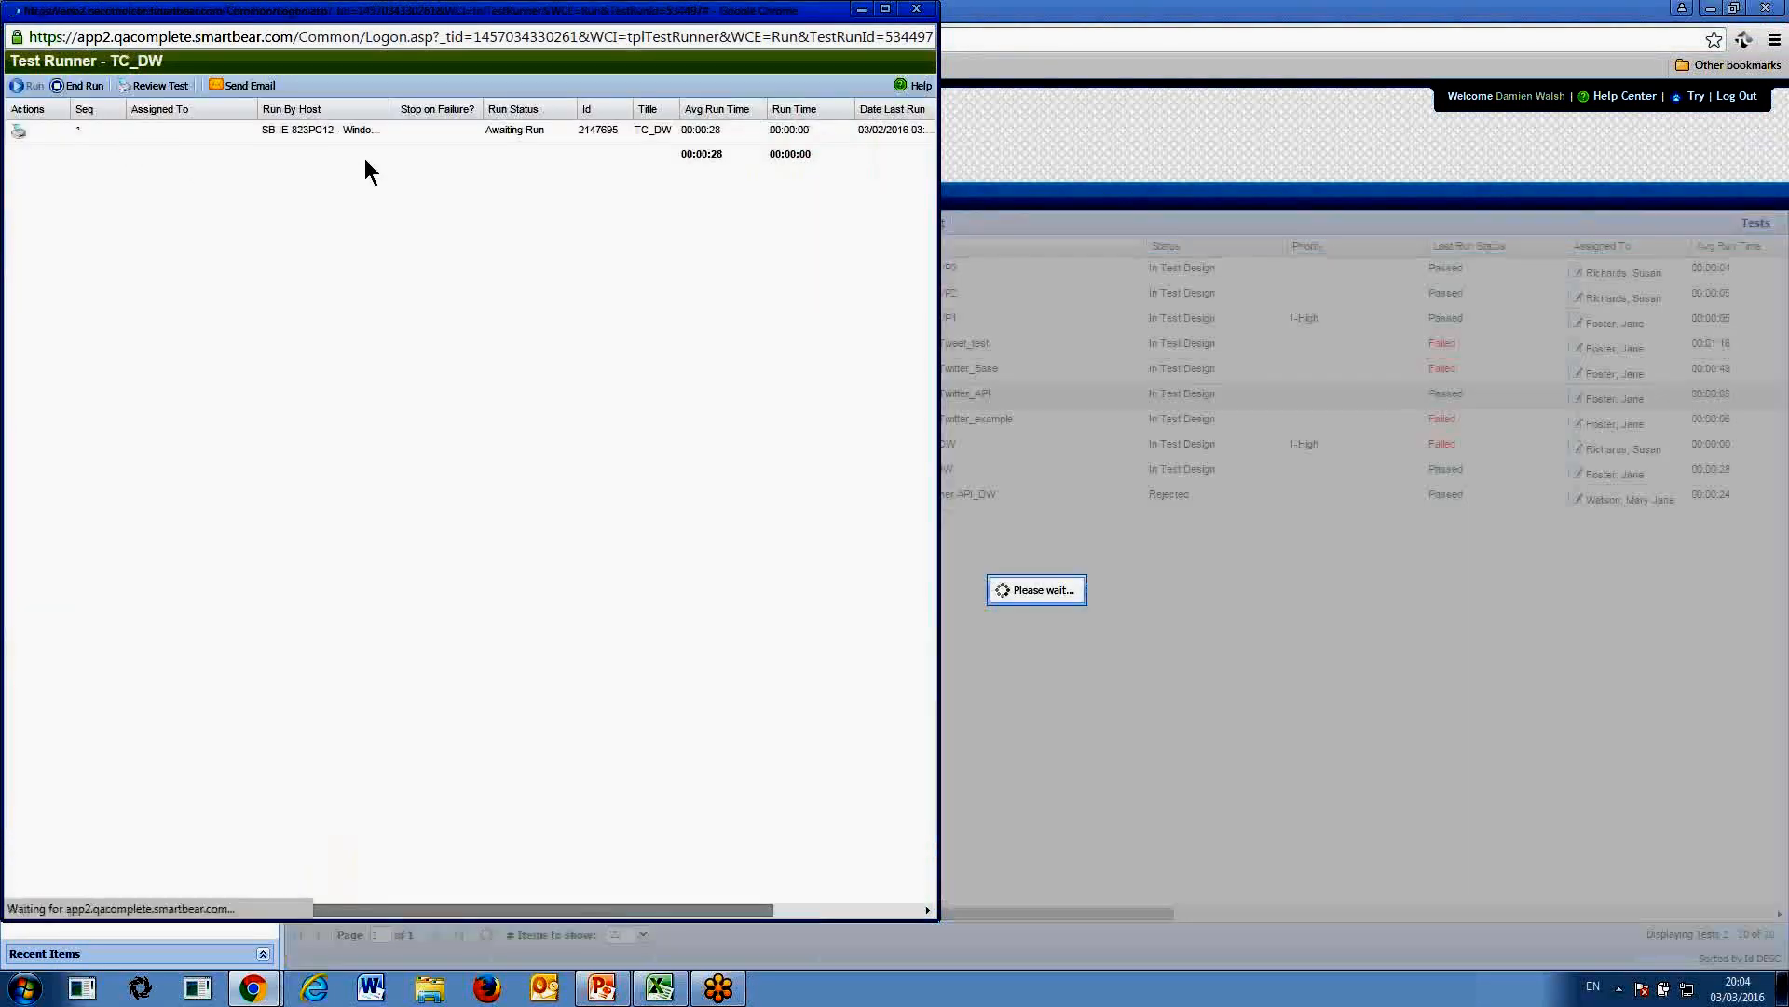
left_click(497, 136)
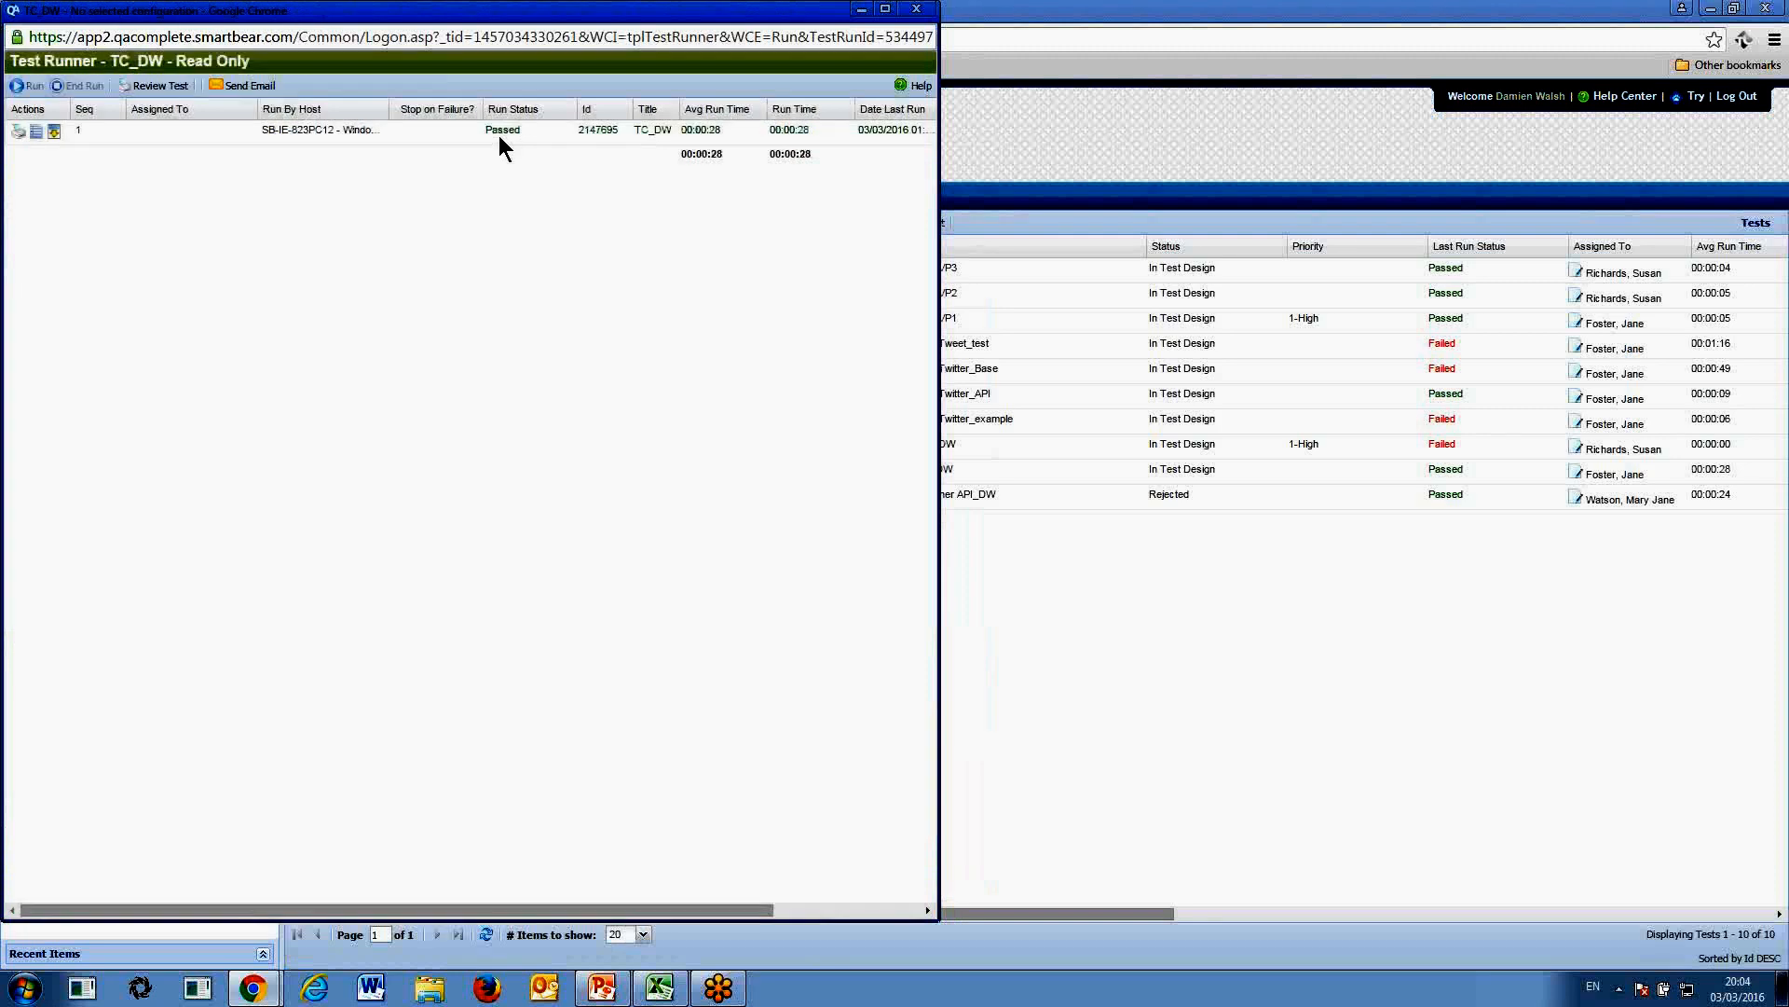
Open the TC_DW run's downloaded report and expand the log tree to view the Keyword Test Log [Test1]
left_click(36, 134)
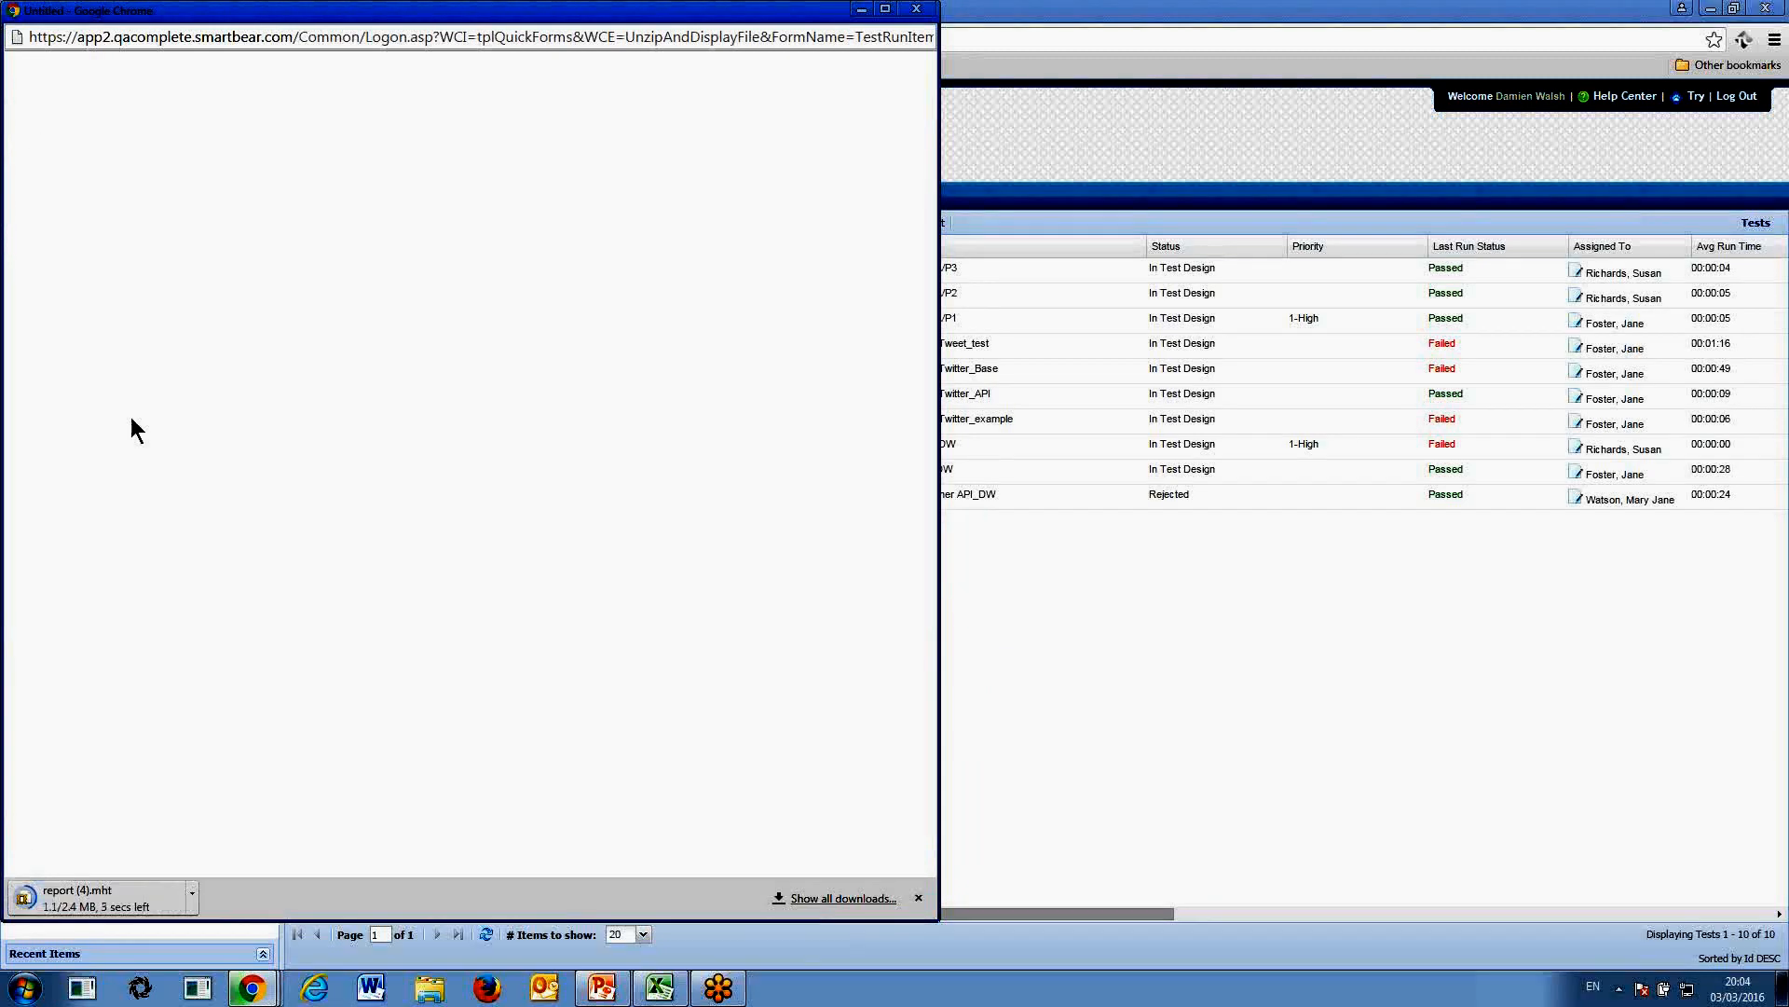
left_click(139, 900)
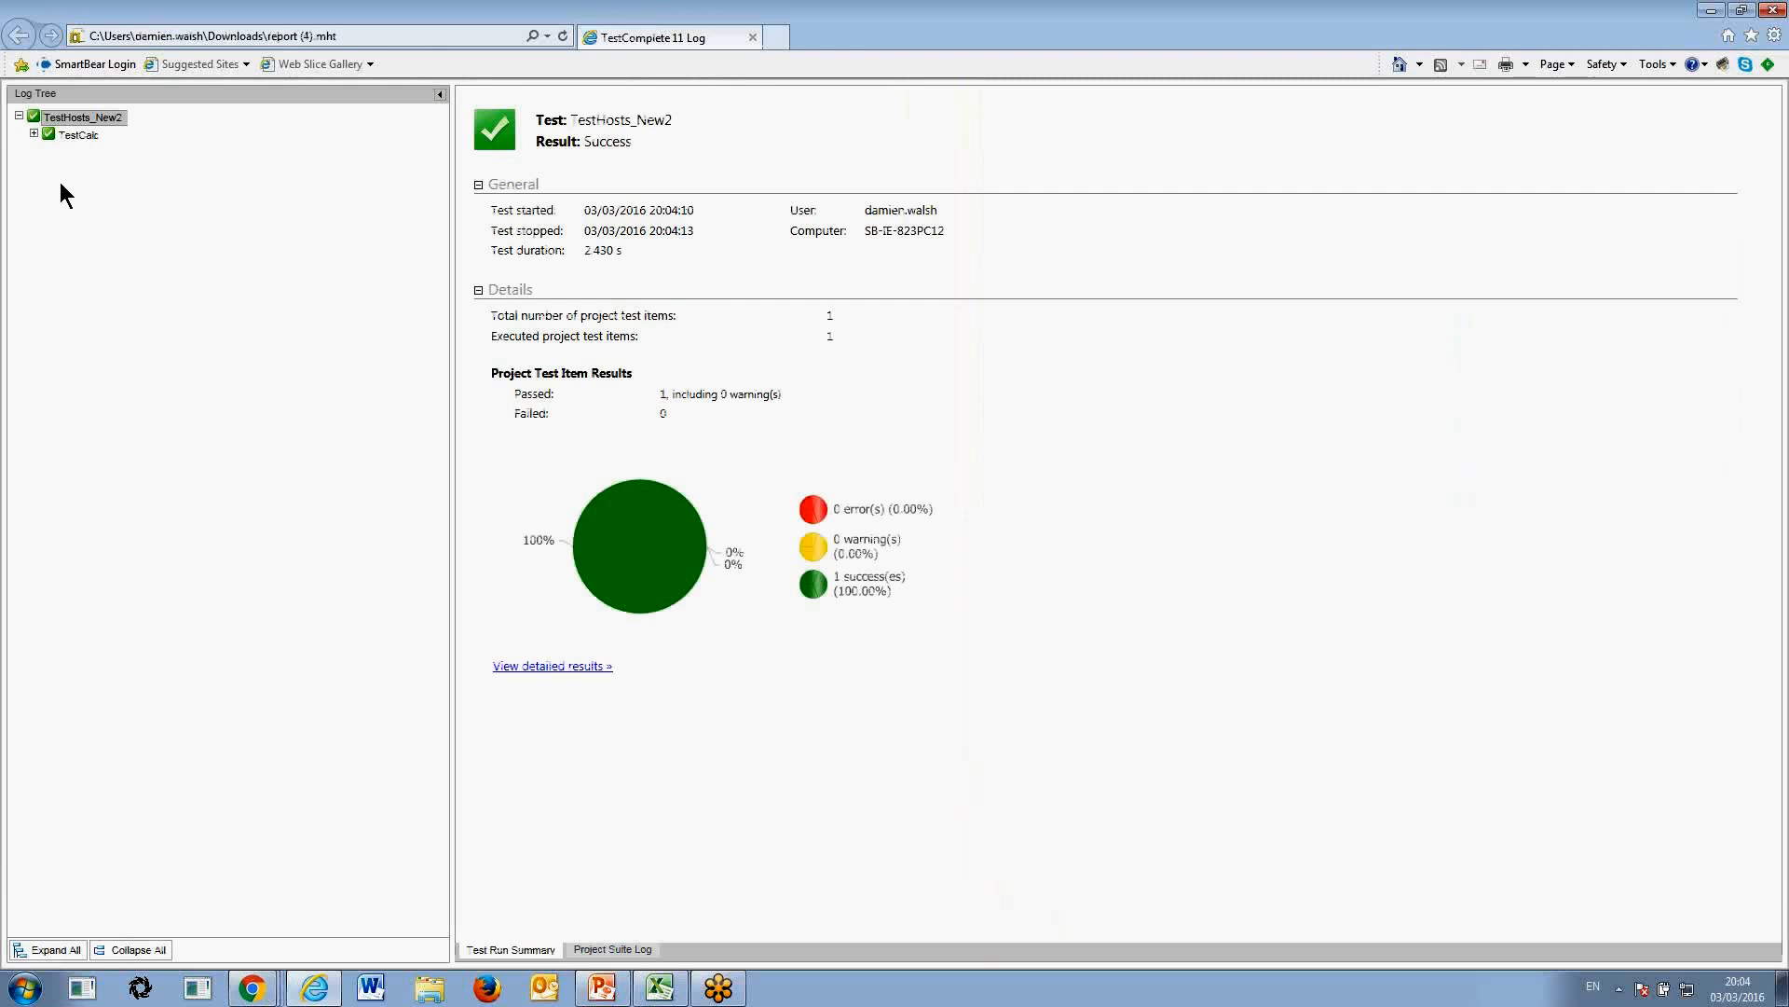
left_click(33, 135)
left_click(48, 150)
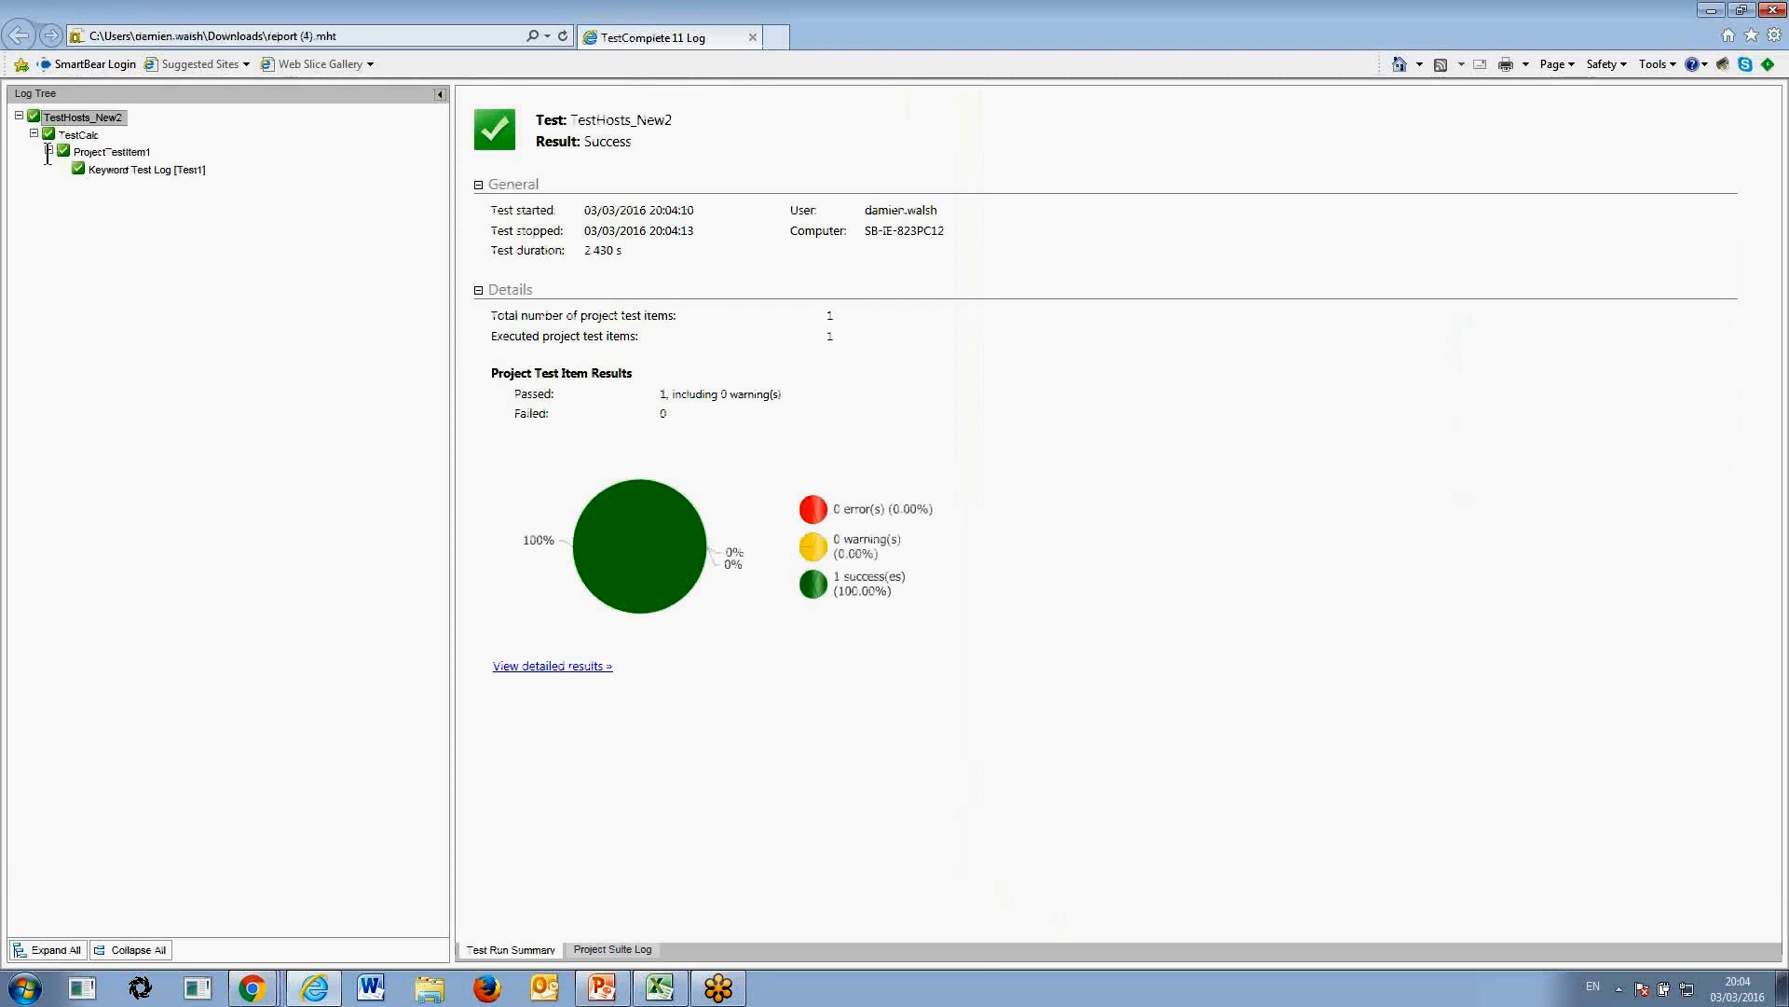
left_click(125, 172)
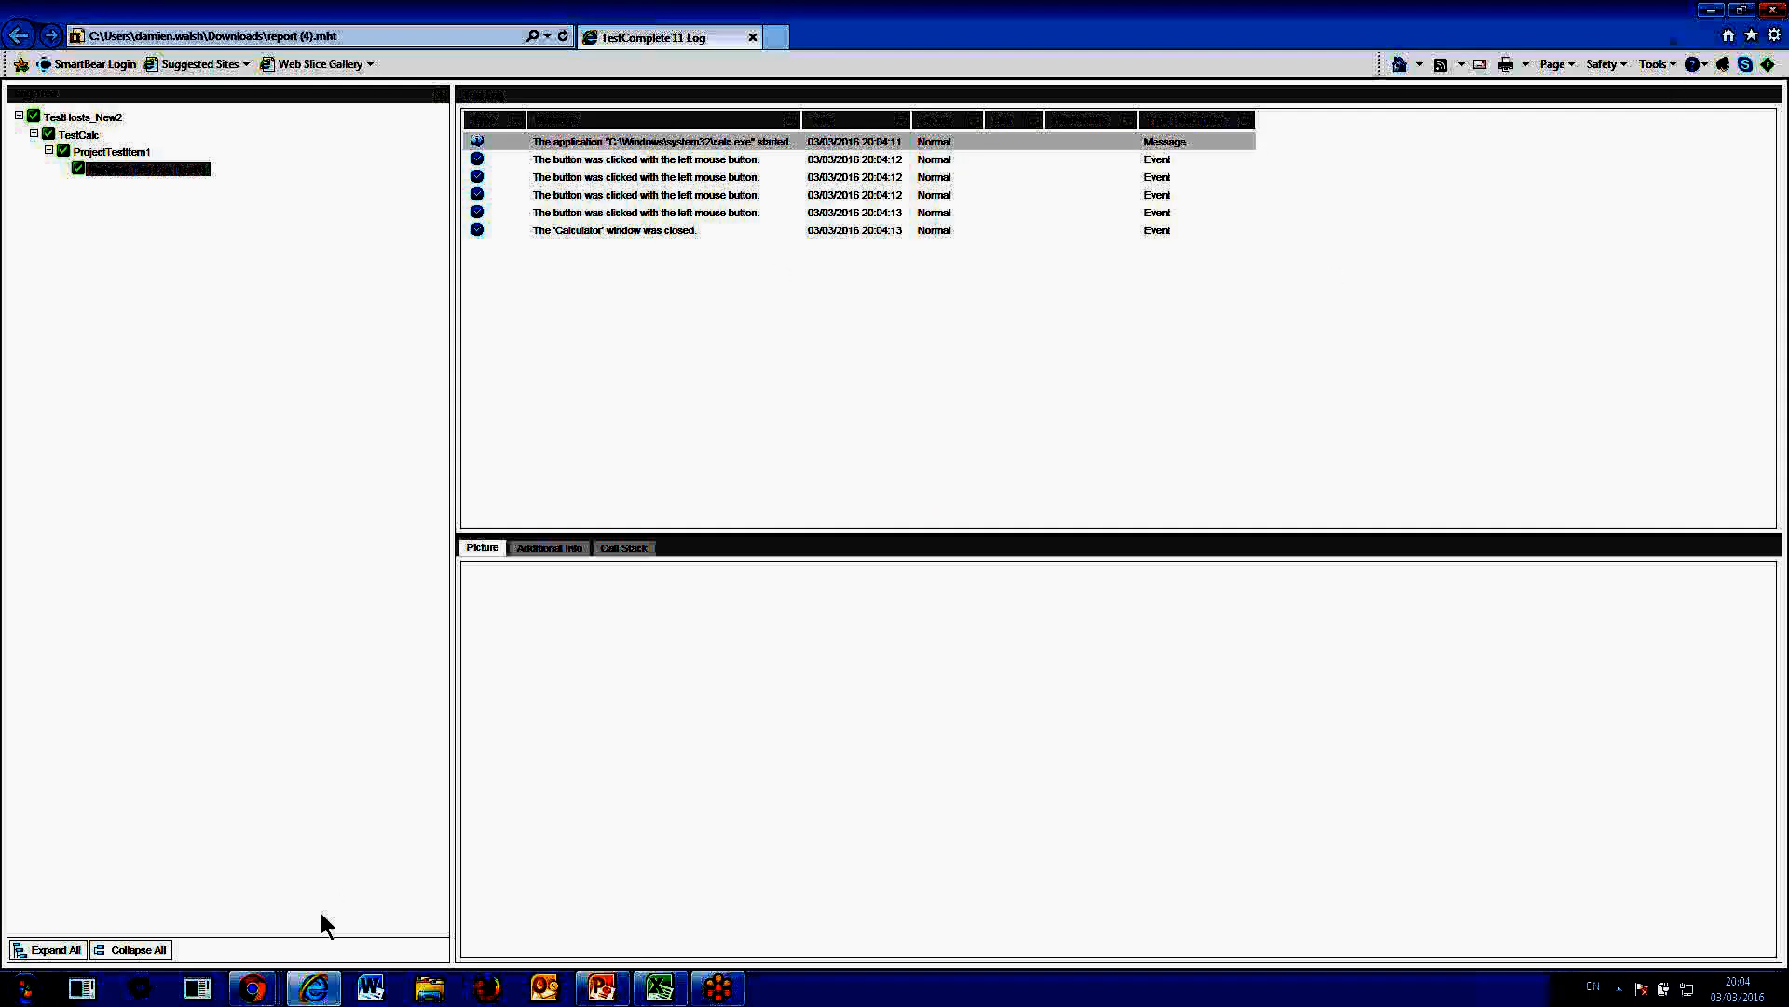
Close the blank download window and switch back to the QAComplete test listing
mouse_move(262, 994)
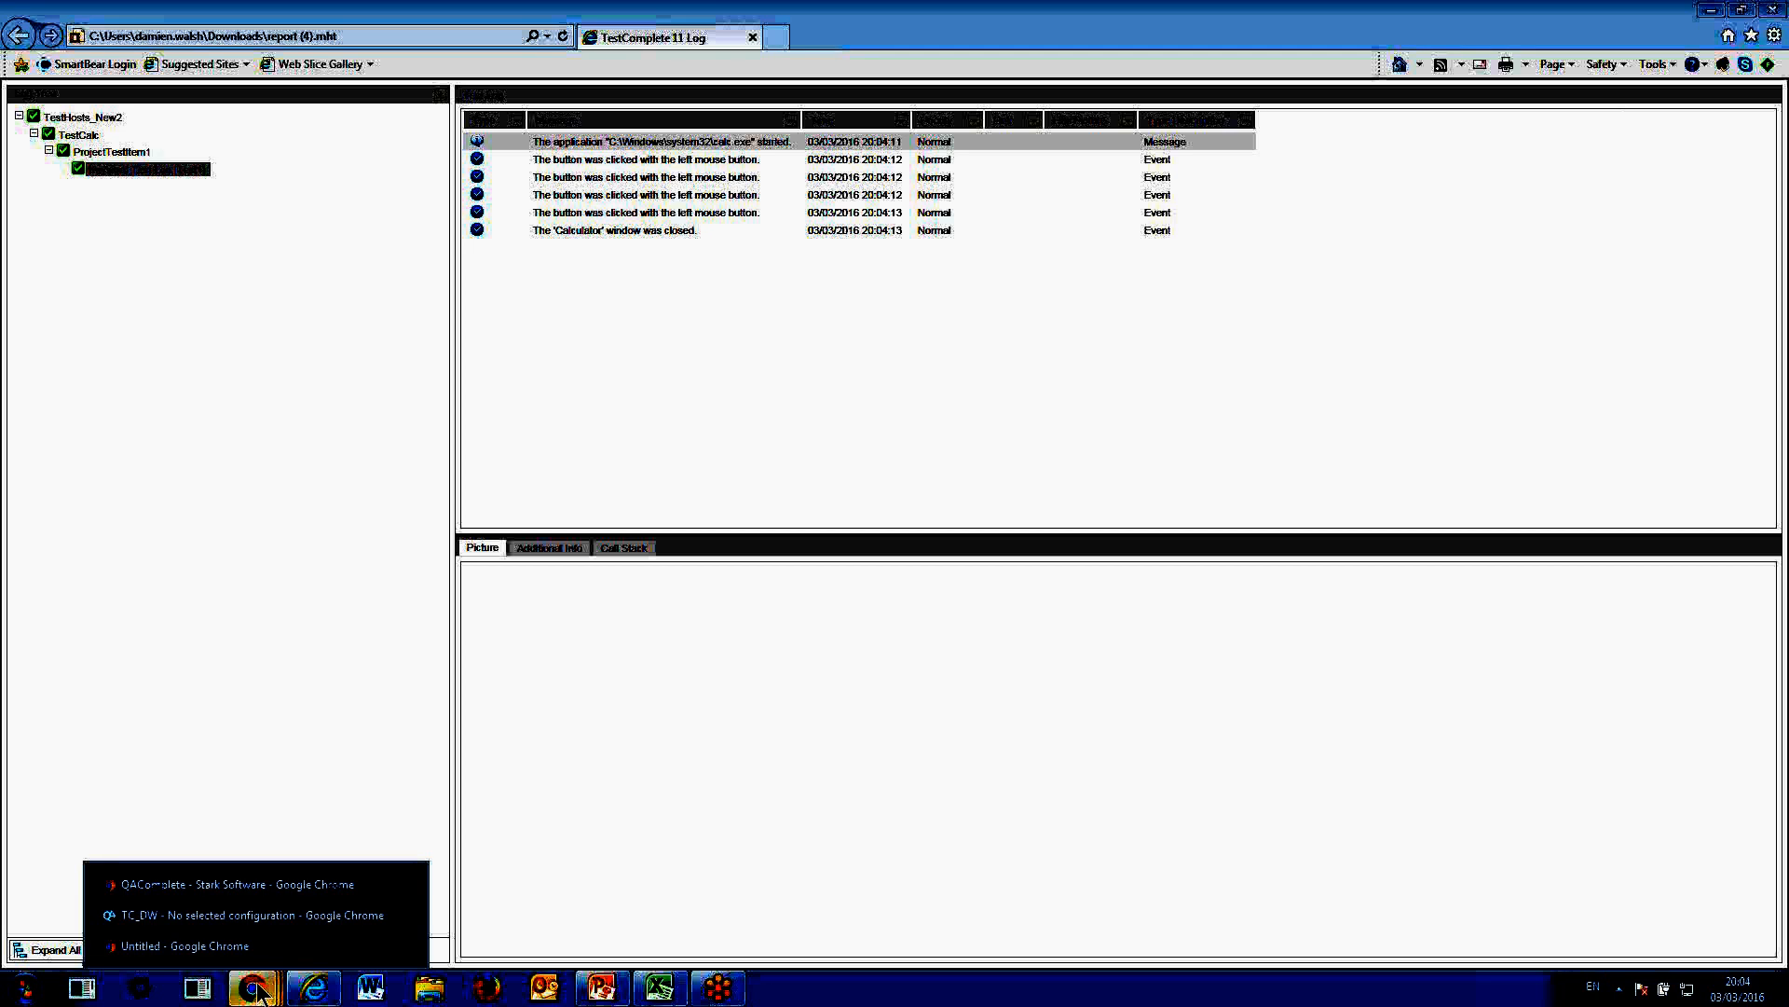
left_click(298, 951)
left_click(916, 10)
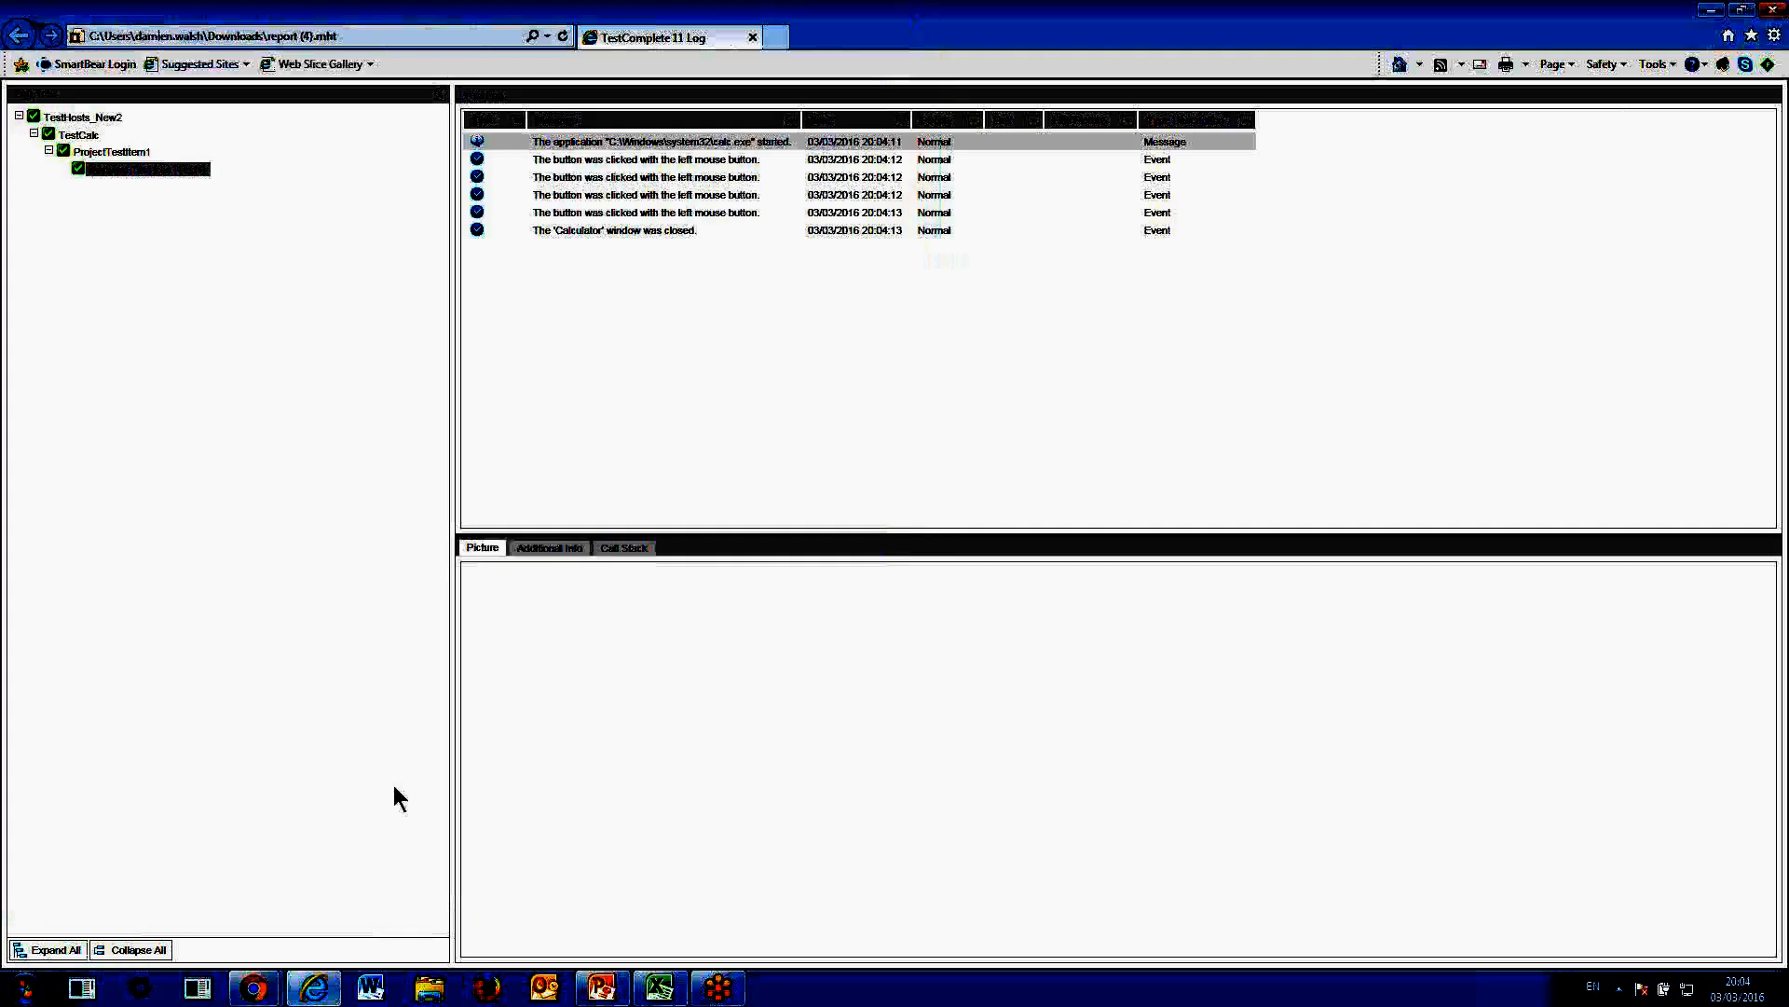
mouse_move(262, 990)
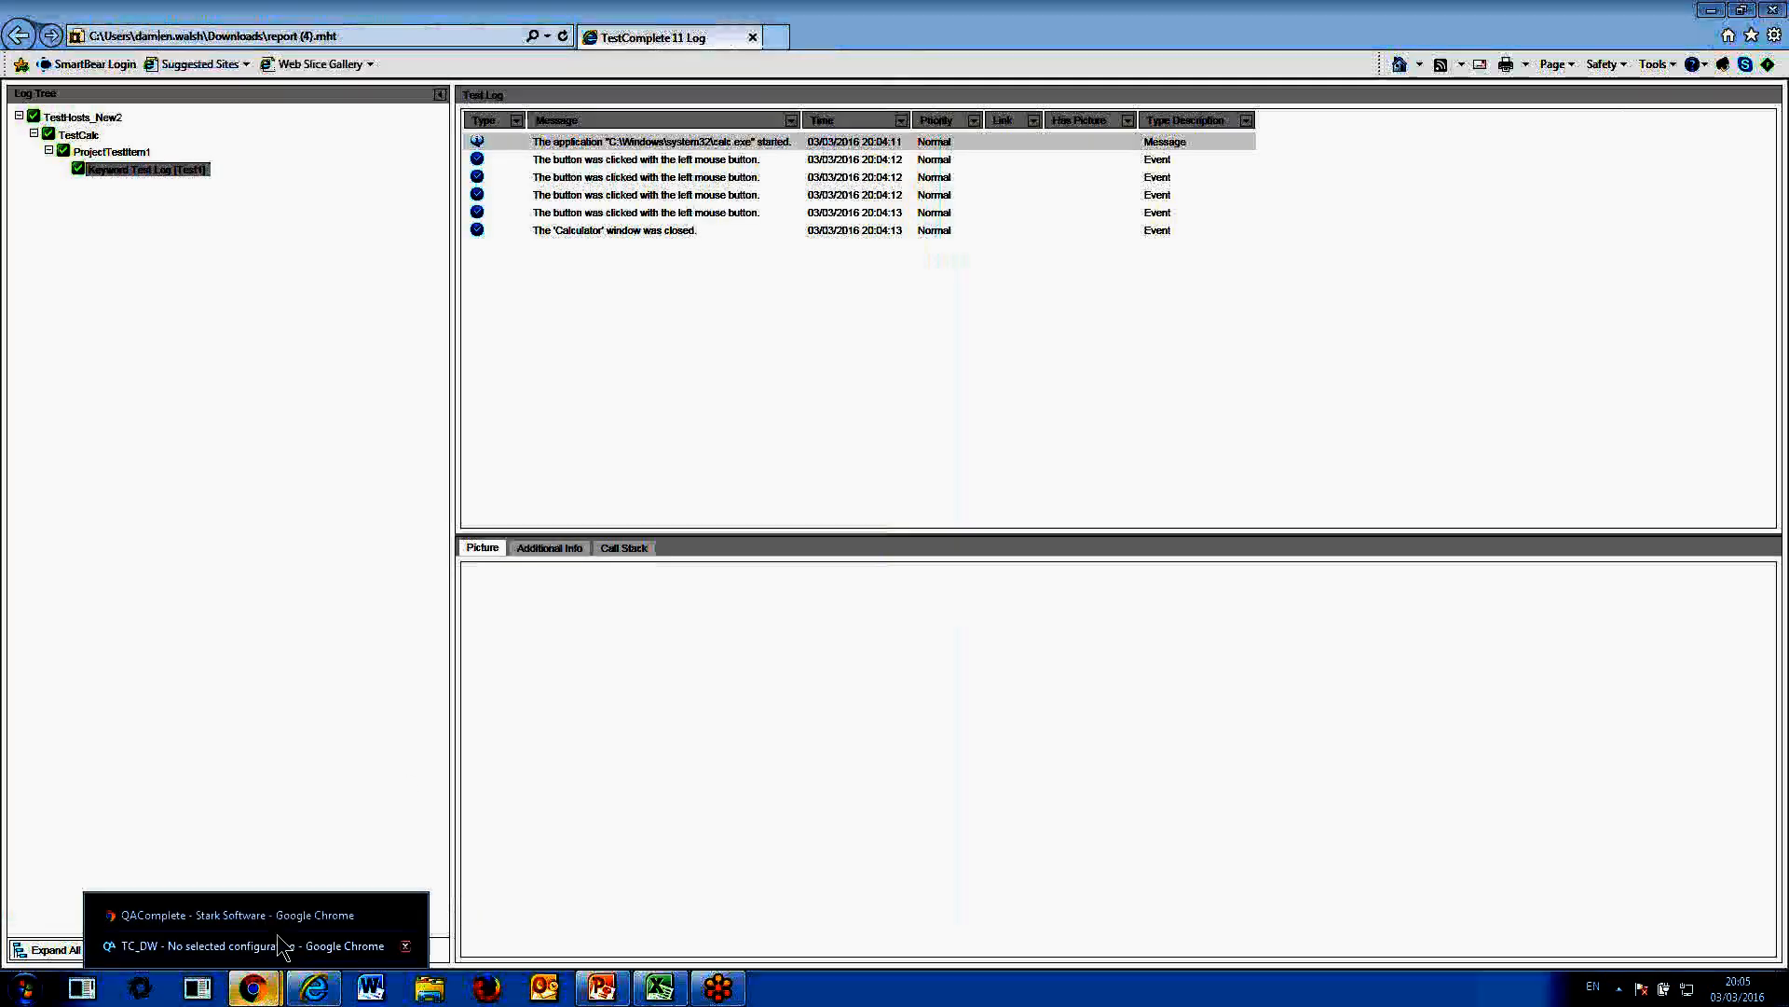
left_click(274, 919)
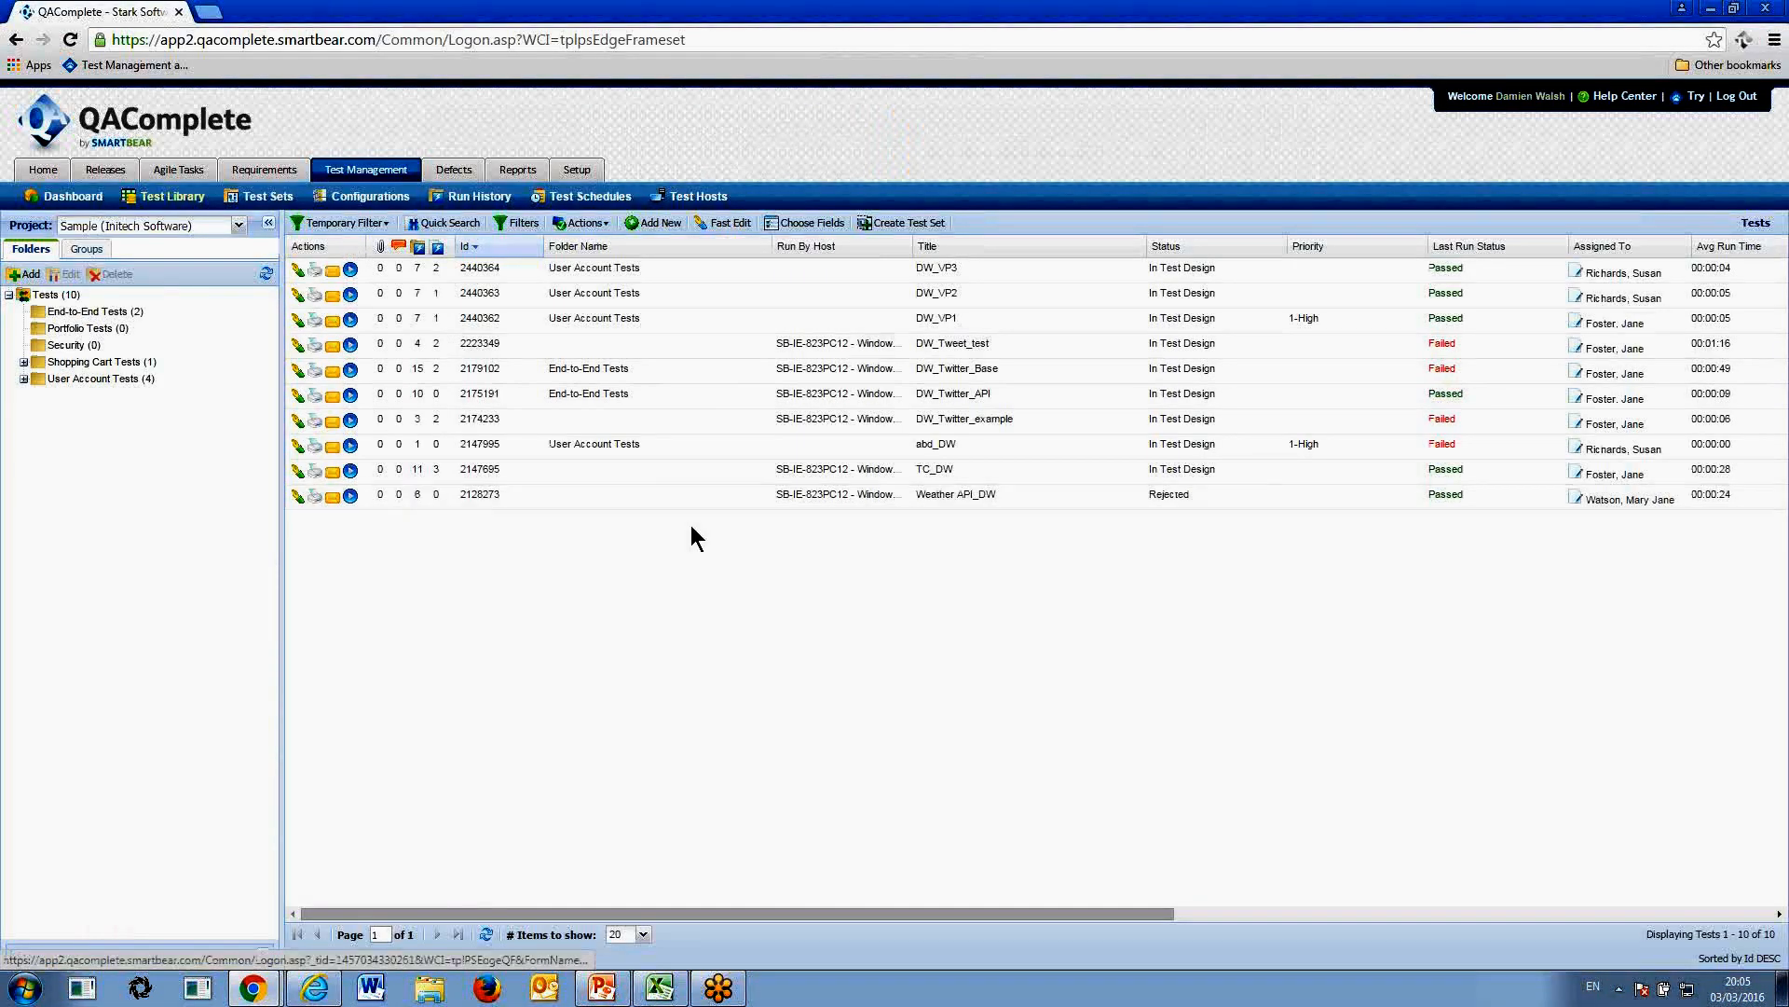
Open the Weather API_DW test's run history, inspect the 03/03/2016 run and close its Test Runner window
left_click(813, 501)
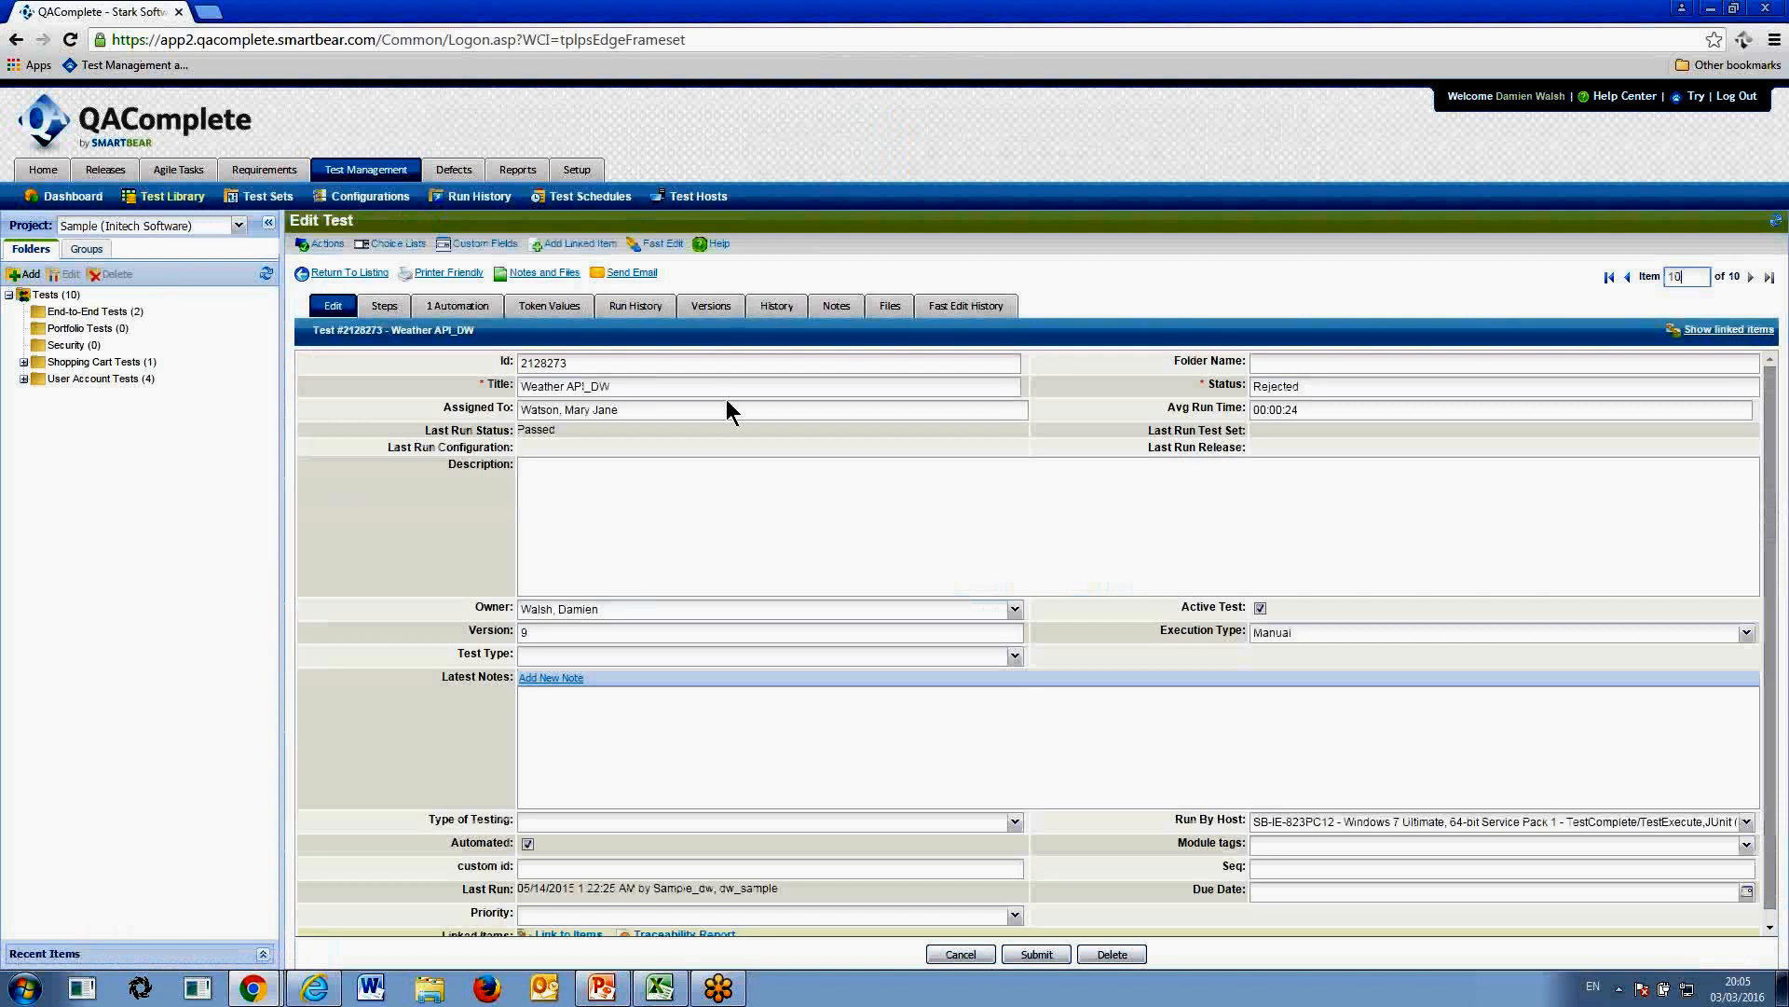
left_click(636, 308)
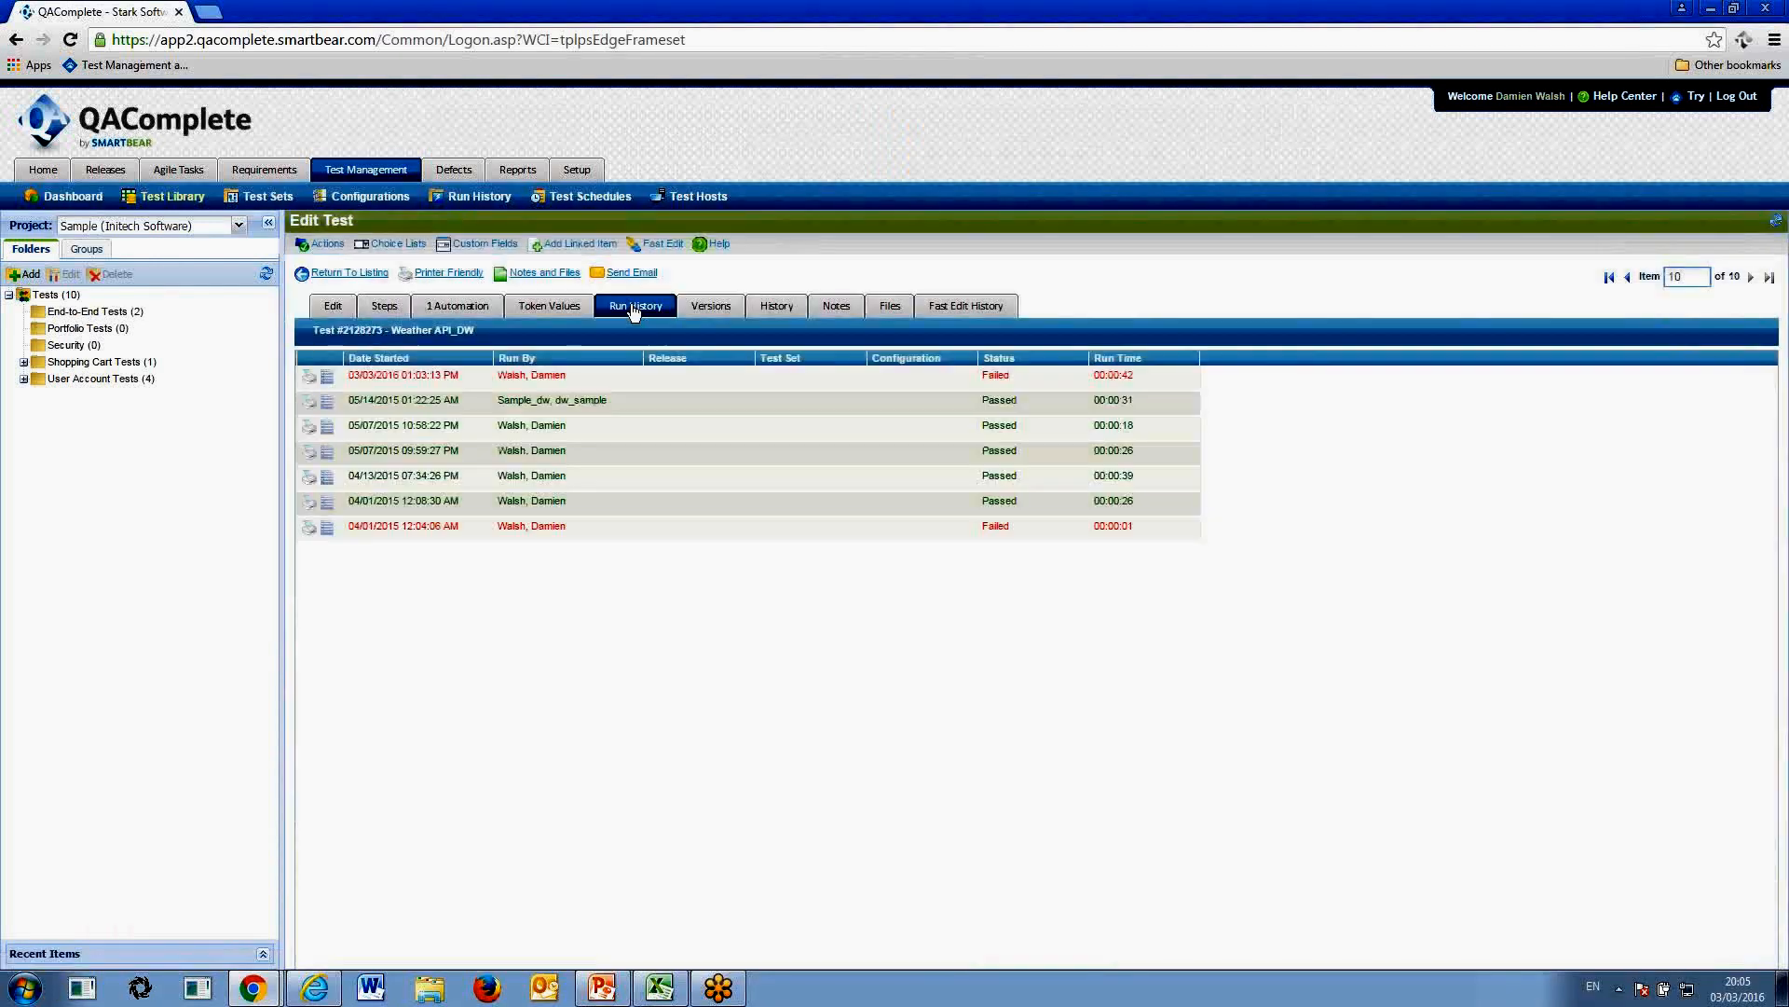
left_click(328, 382)
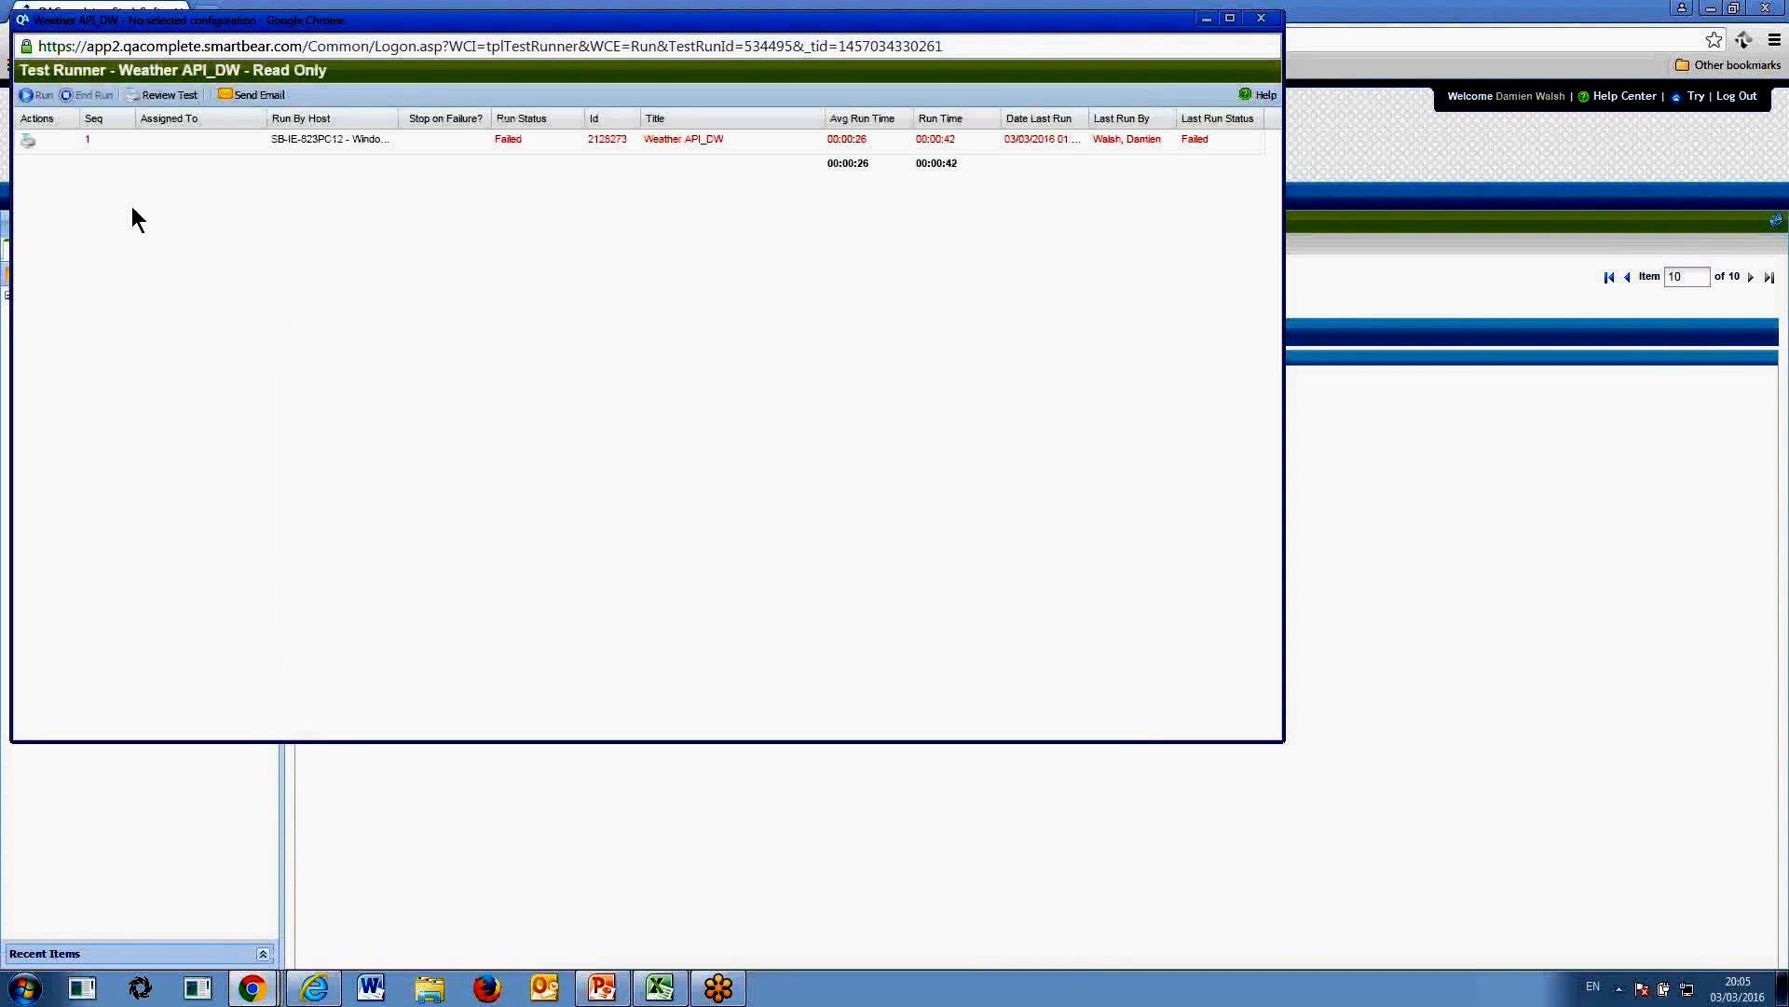
left_click(1261, 18)
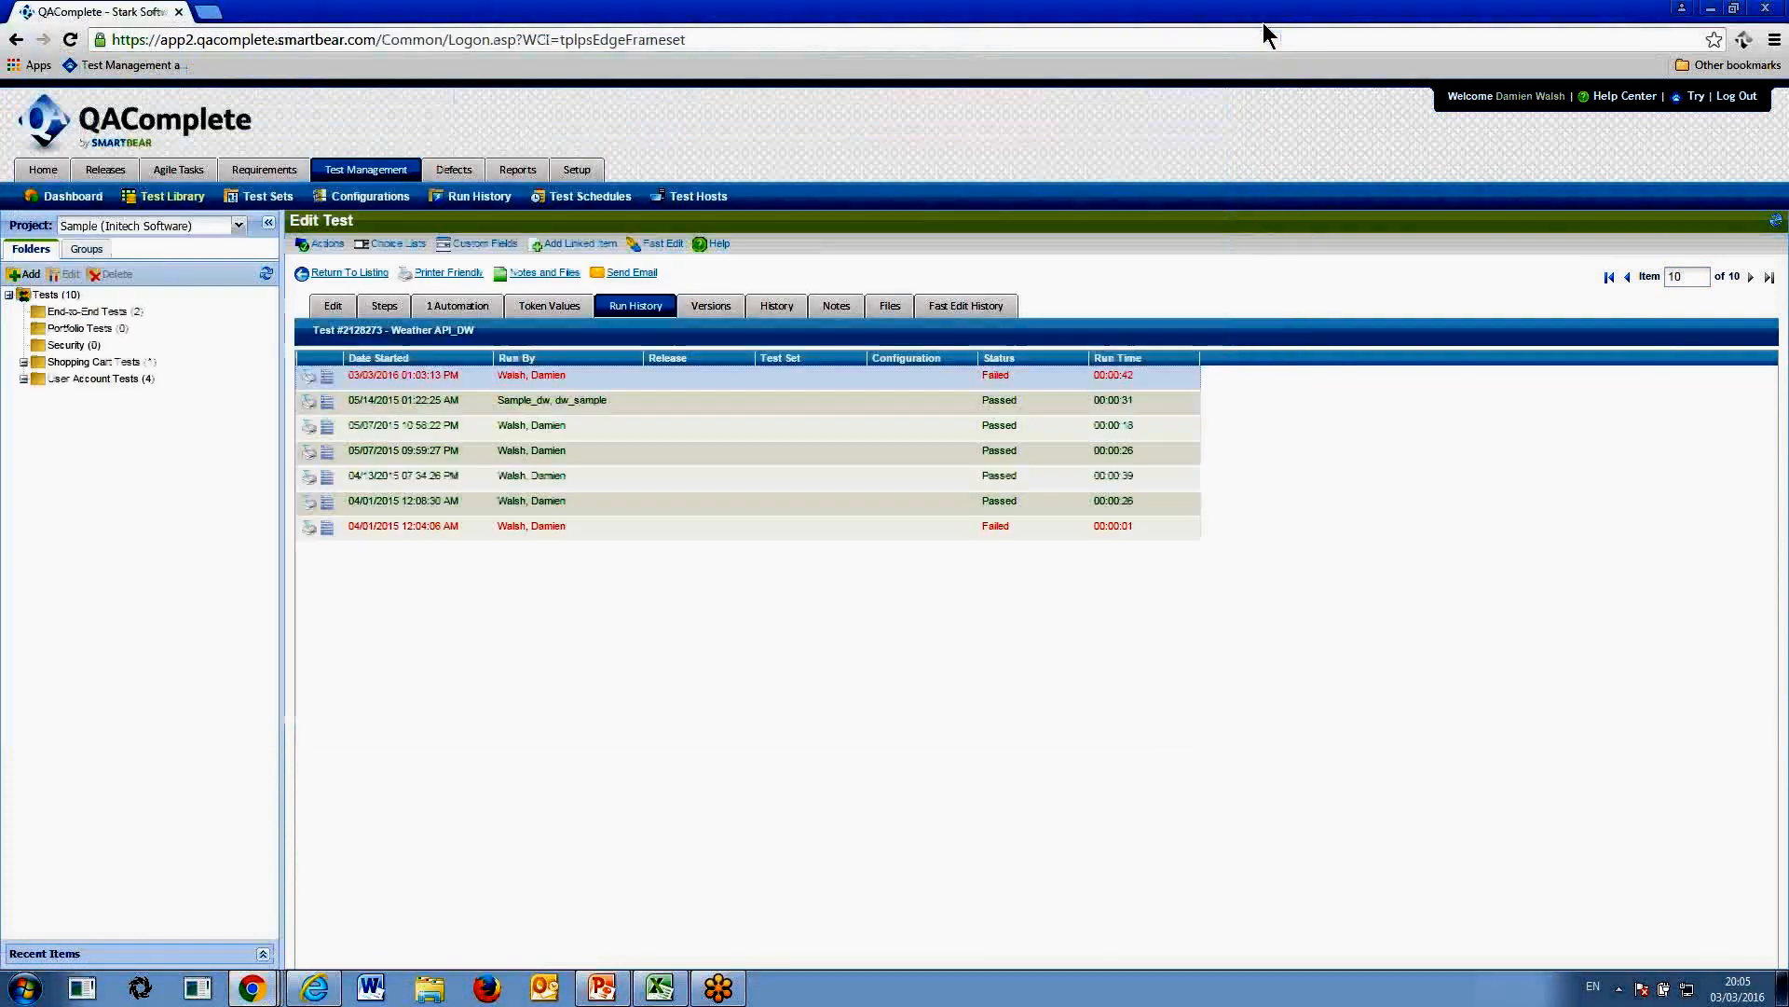
Open the report archive of the 05/07/2015 10:58:22 PM run and locate it in the Downloads folder
left_click(327, 428)
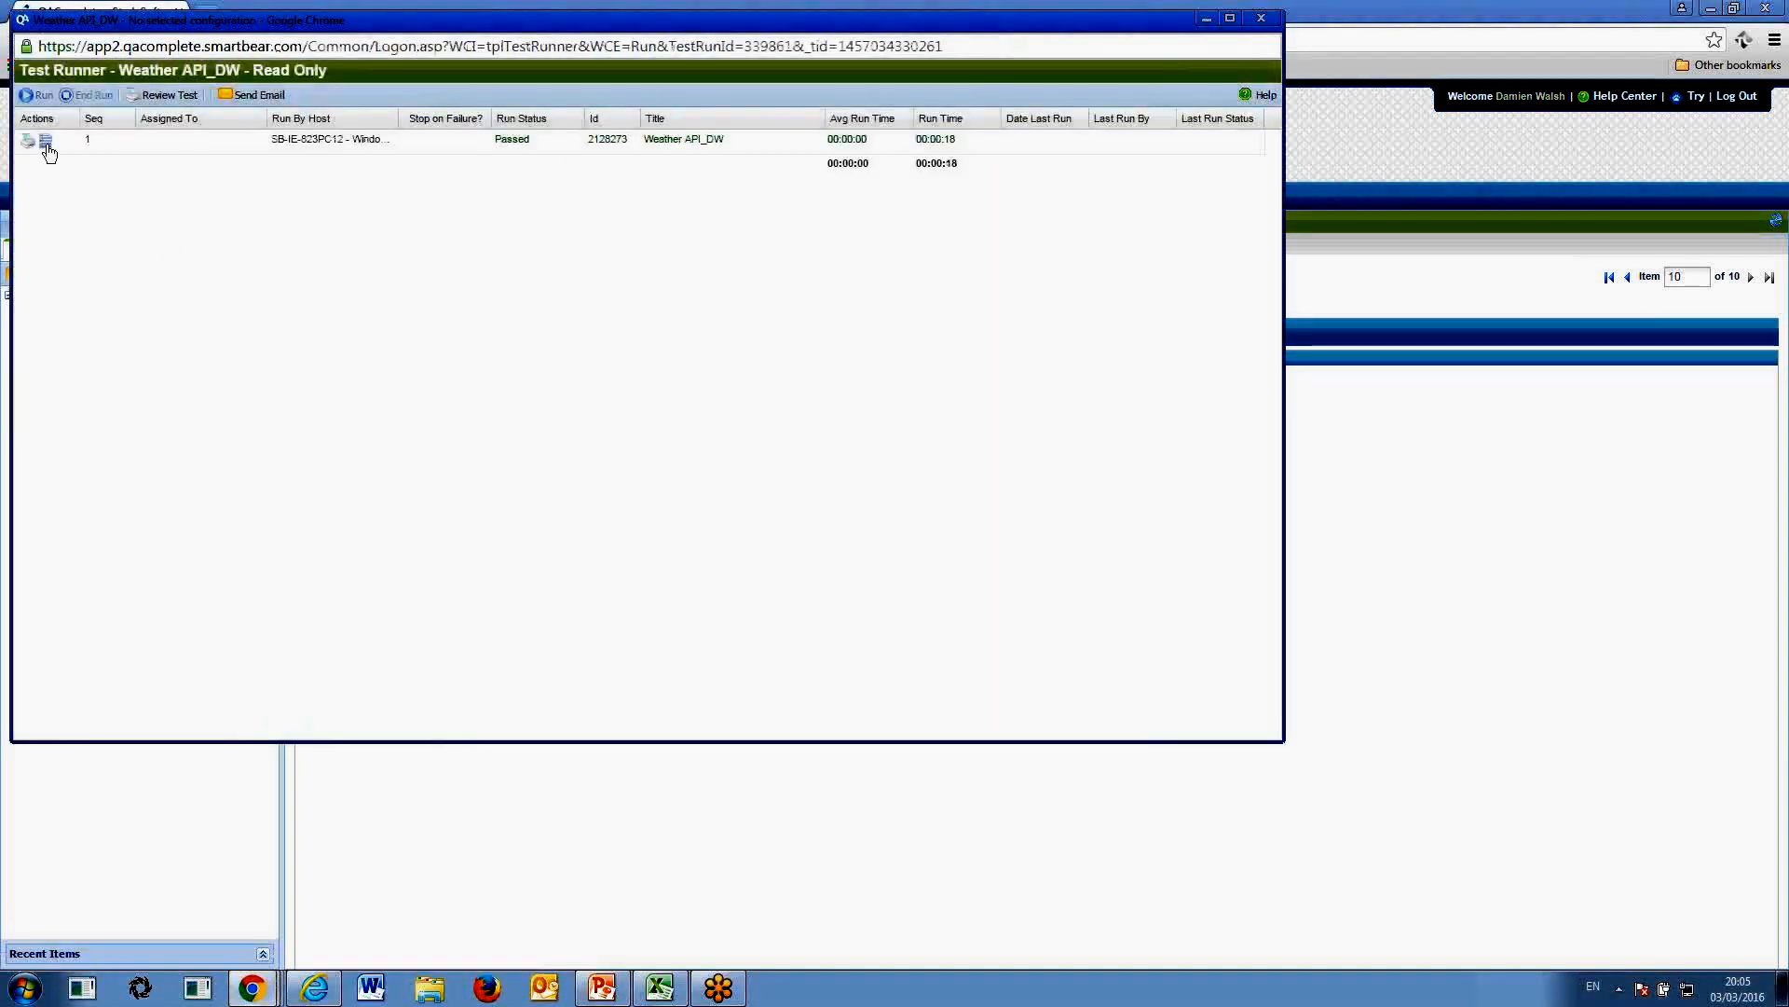
left_click(47, 144)
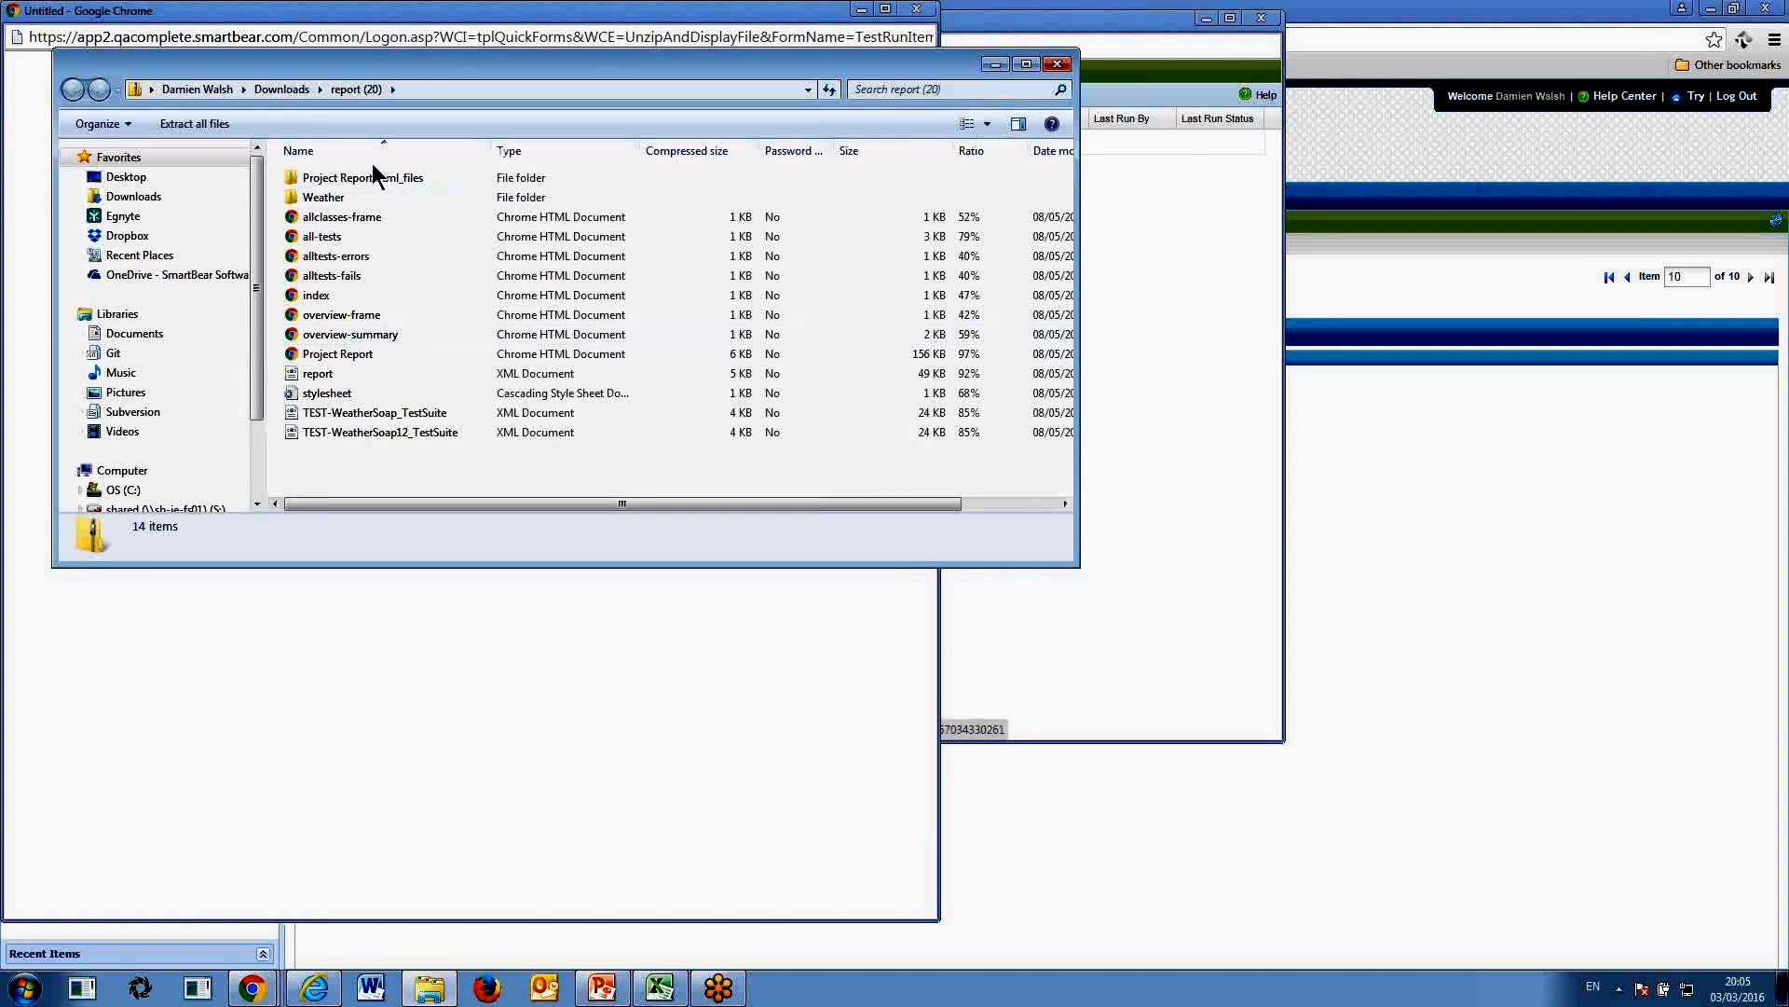
left_click(294, 93)
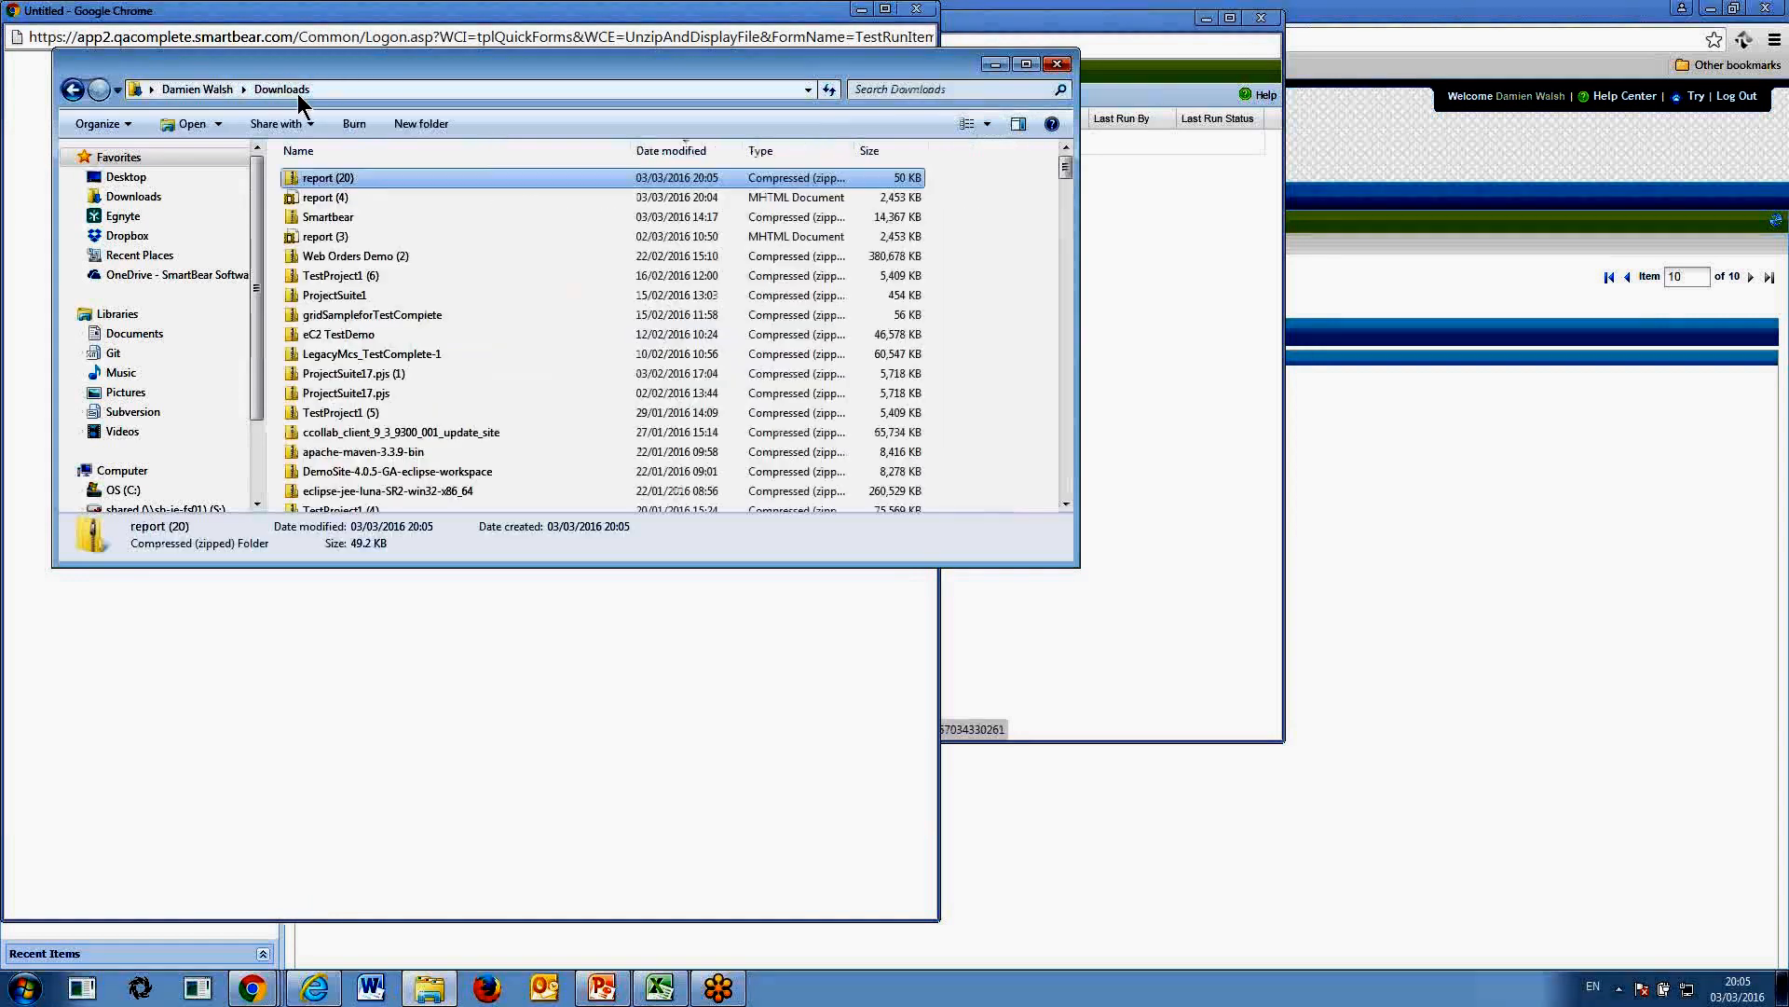
right_click(365, 181)
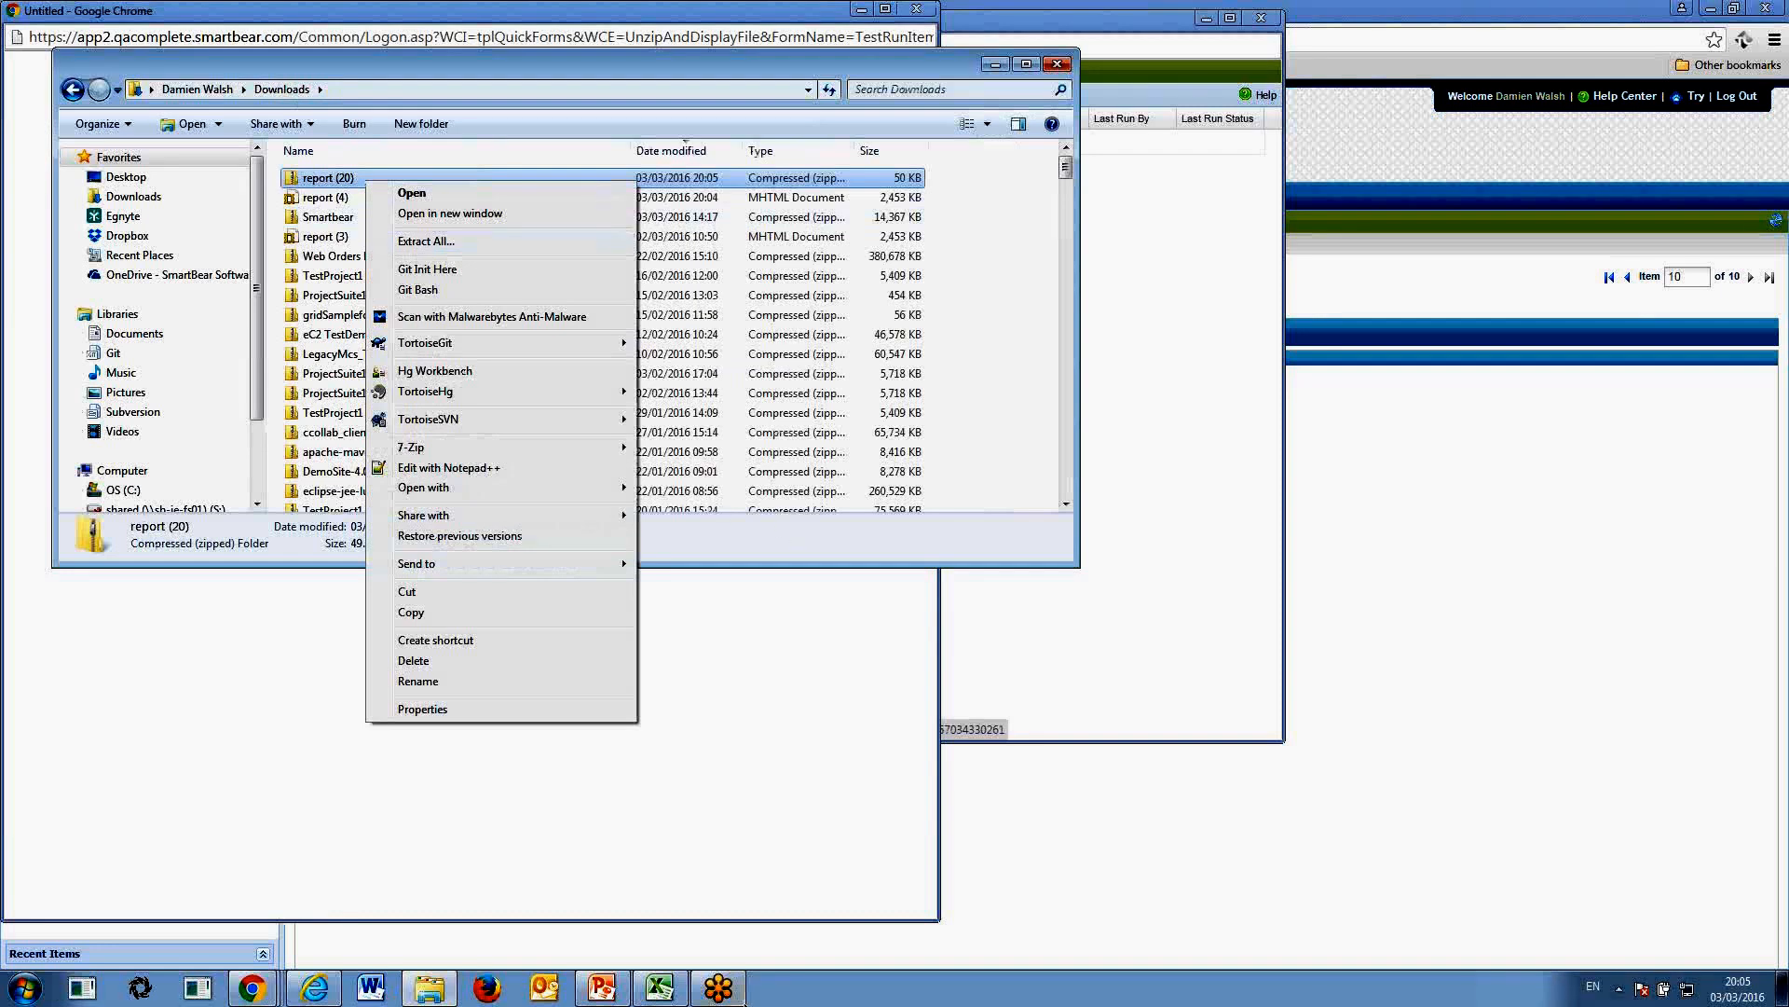
key("Escape")
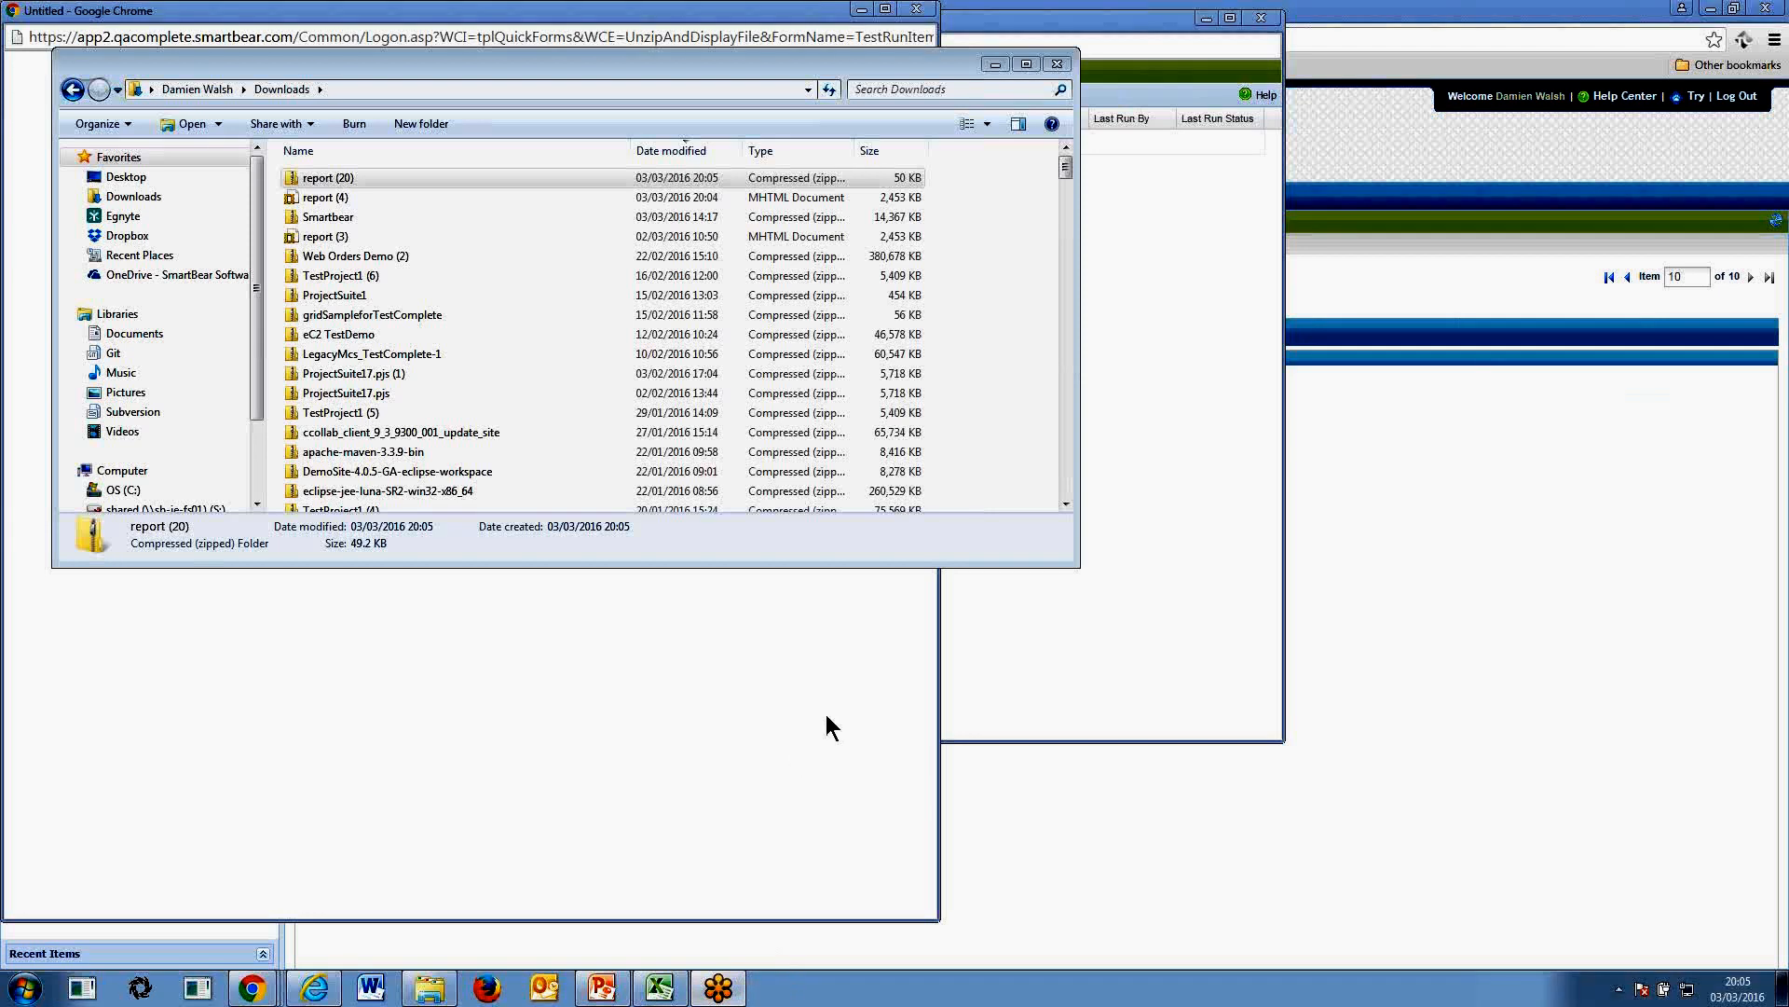
Close the blank download window and the Test Runner, and return to the Weather API_DW run history
left_click(876, 652)
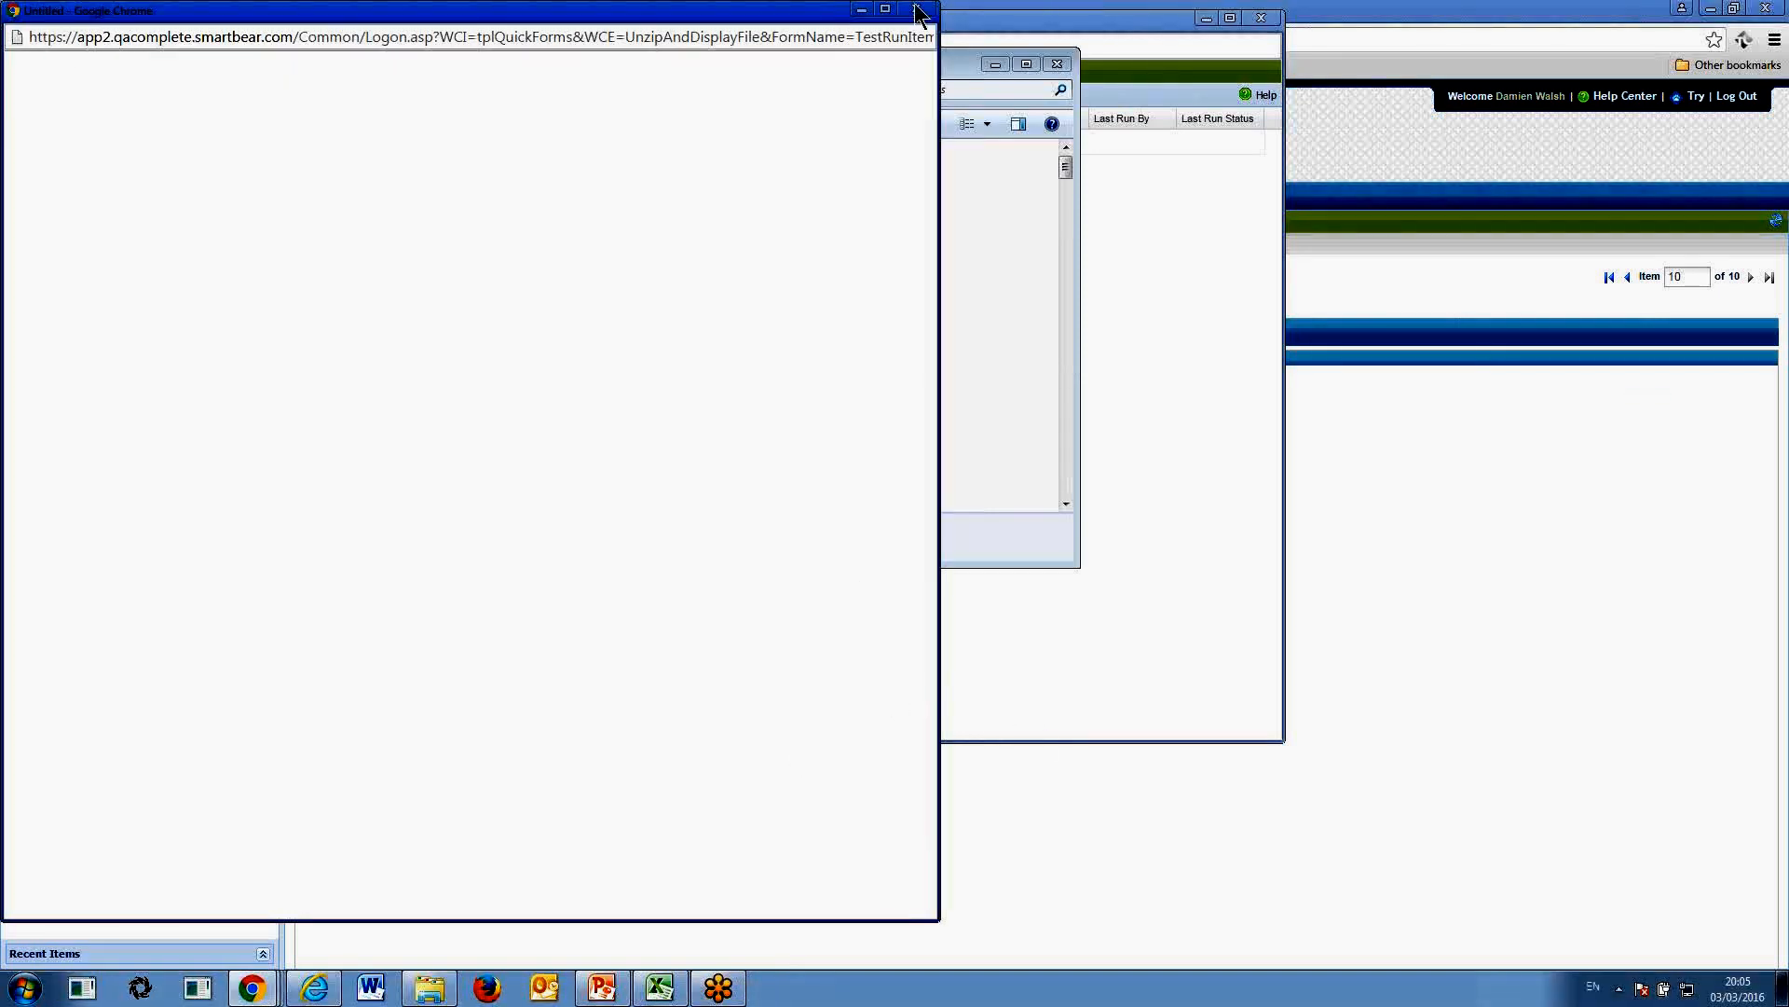
left_click(916, 10)
left_click(1144, 20)
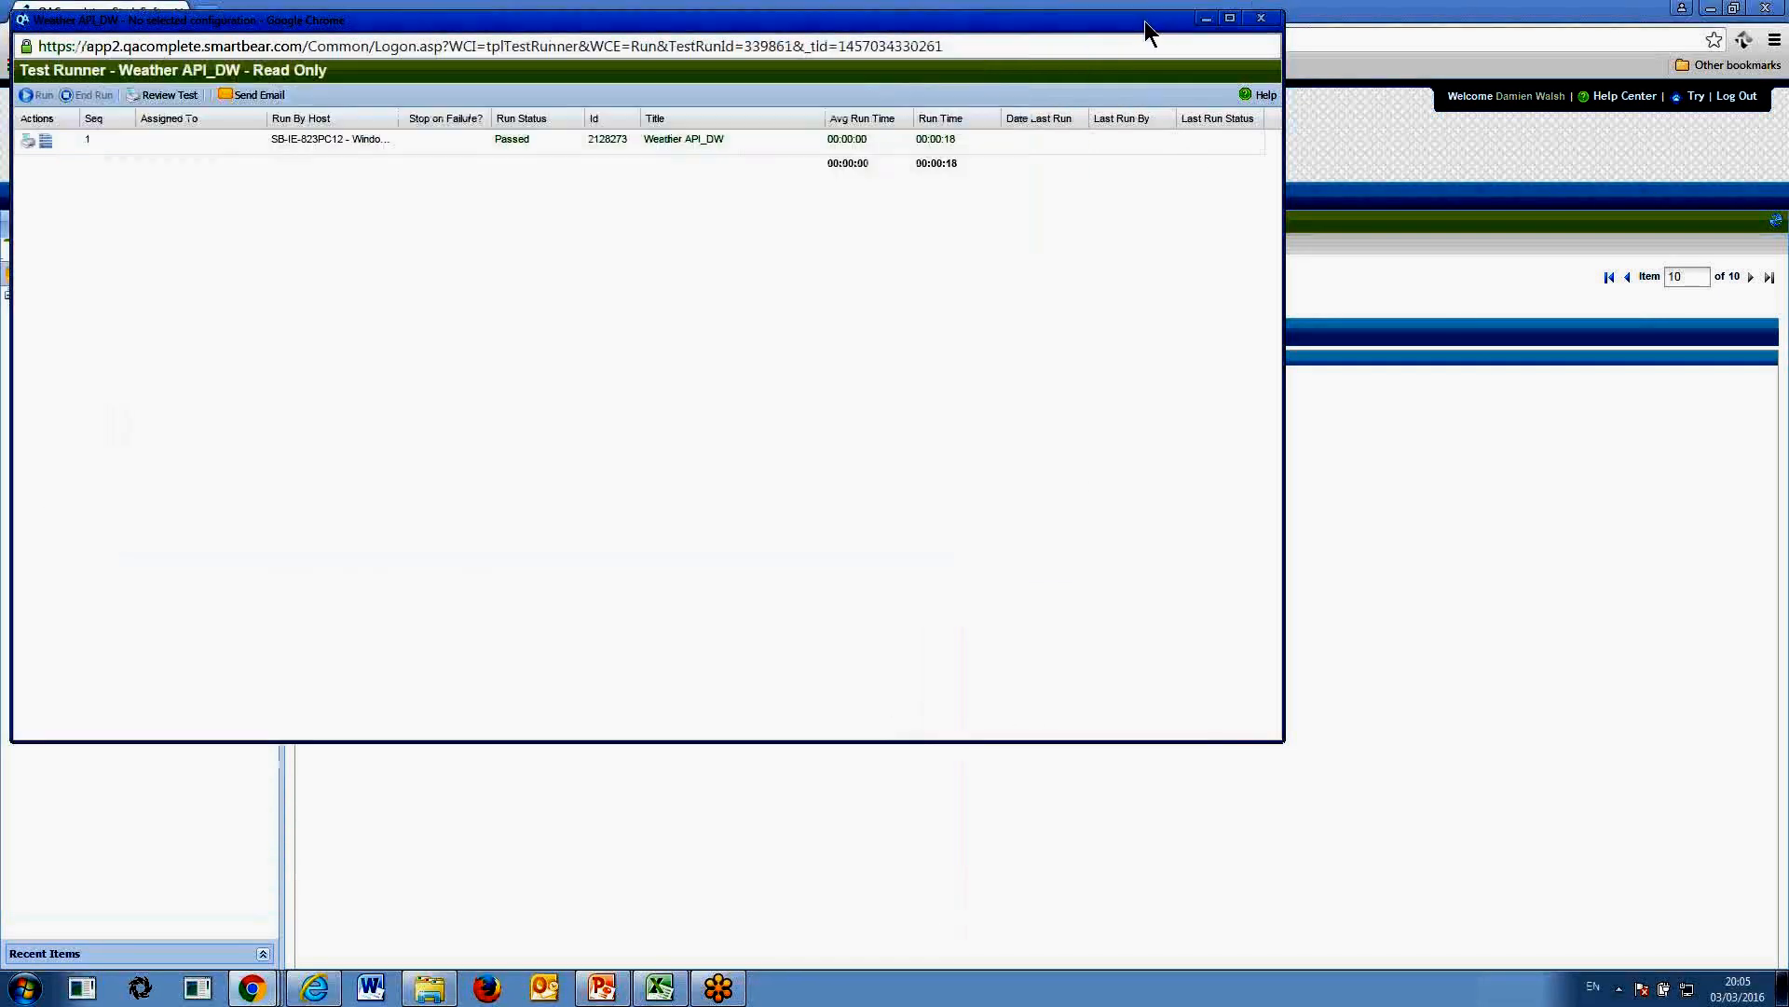
left_click(1264, 19)
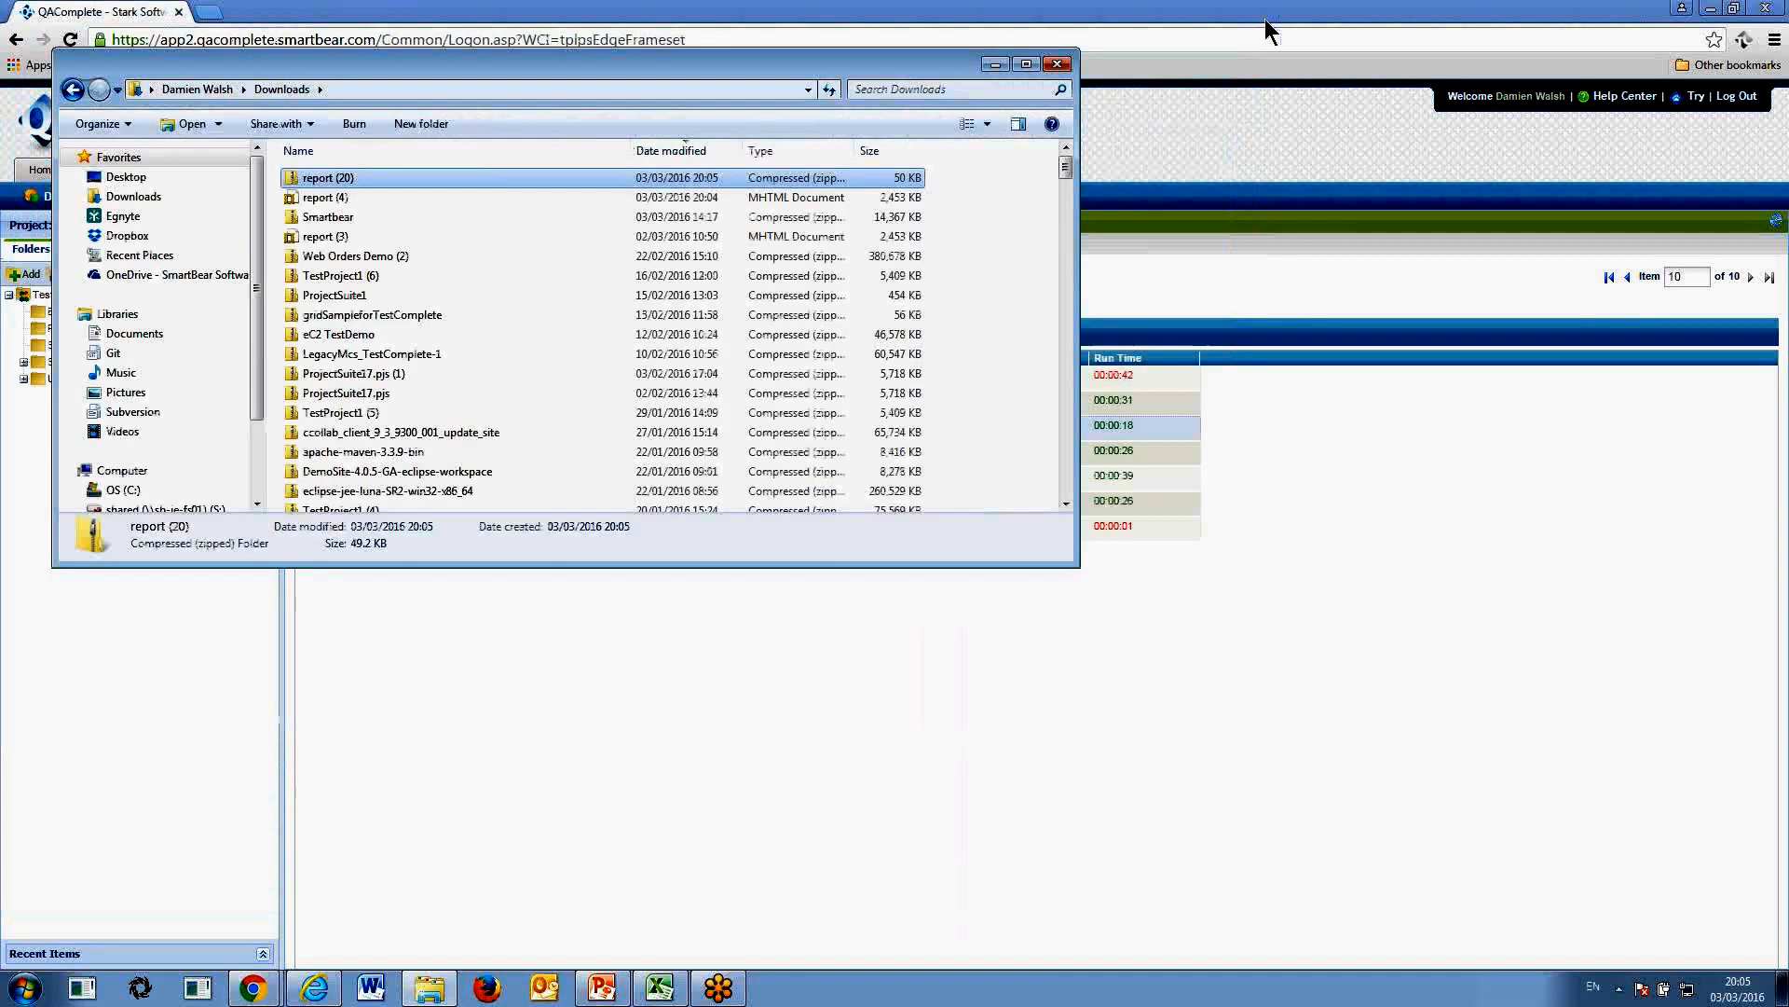
left_click(1313, 644)
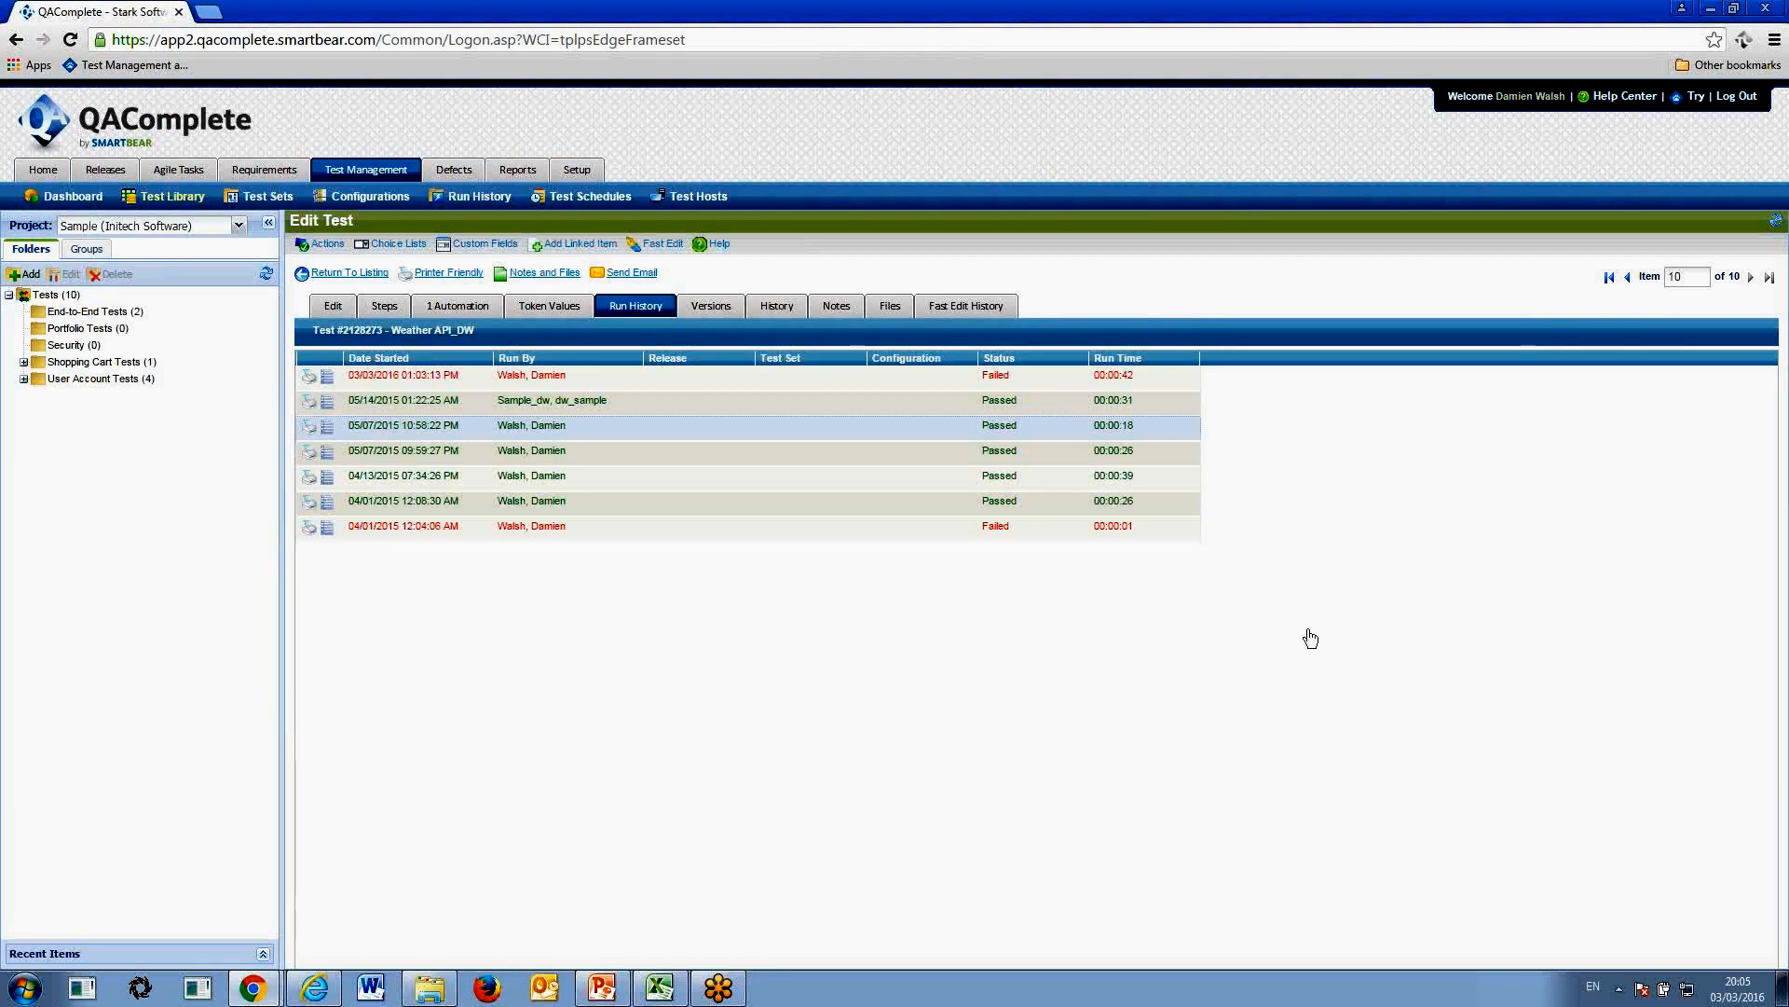
Run the ad-hoc detail Test Library Report for the project, then return to the list of reports
left_click(513, 170)
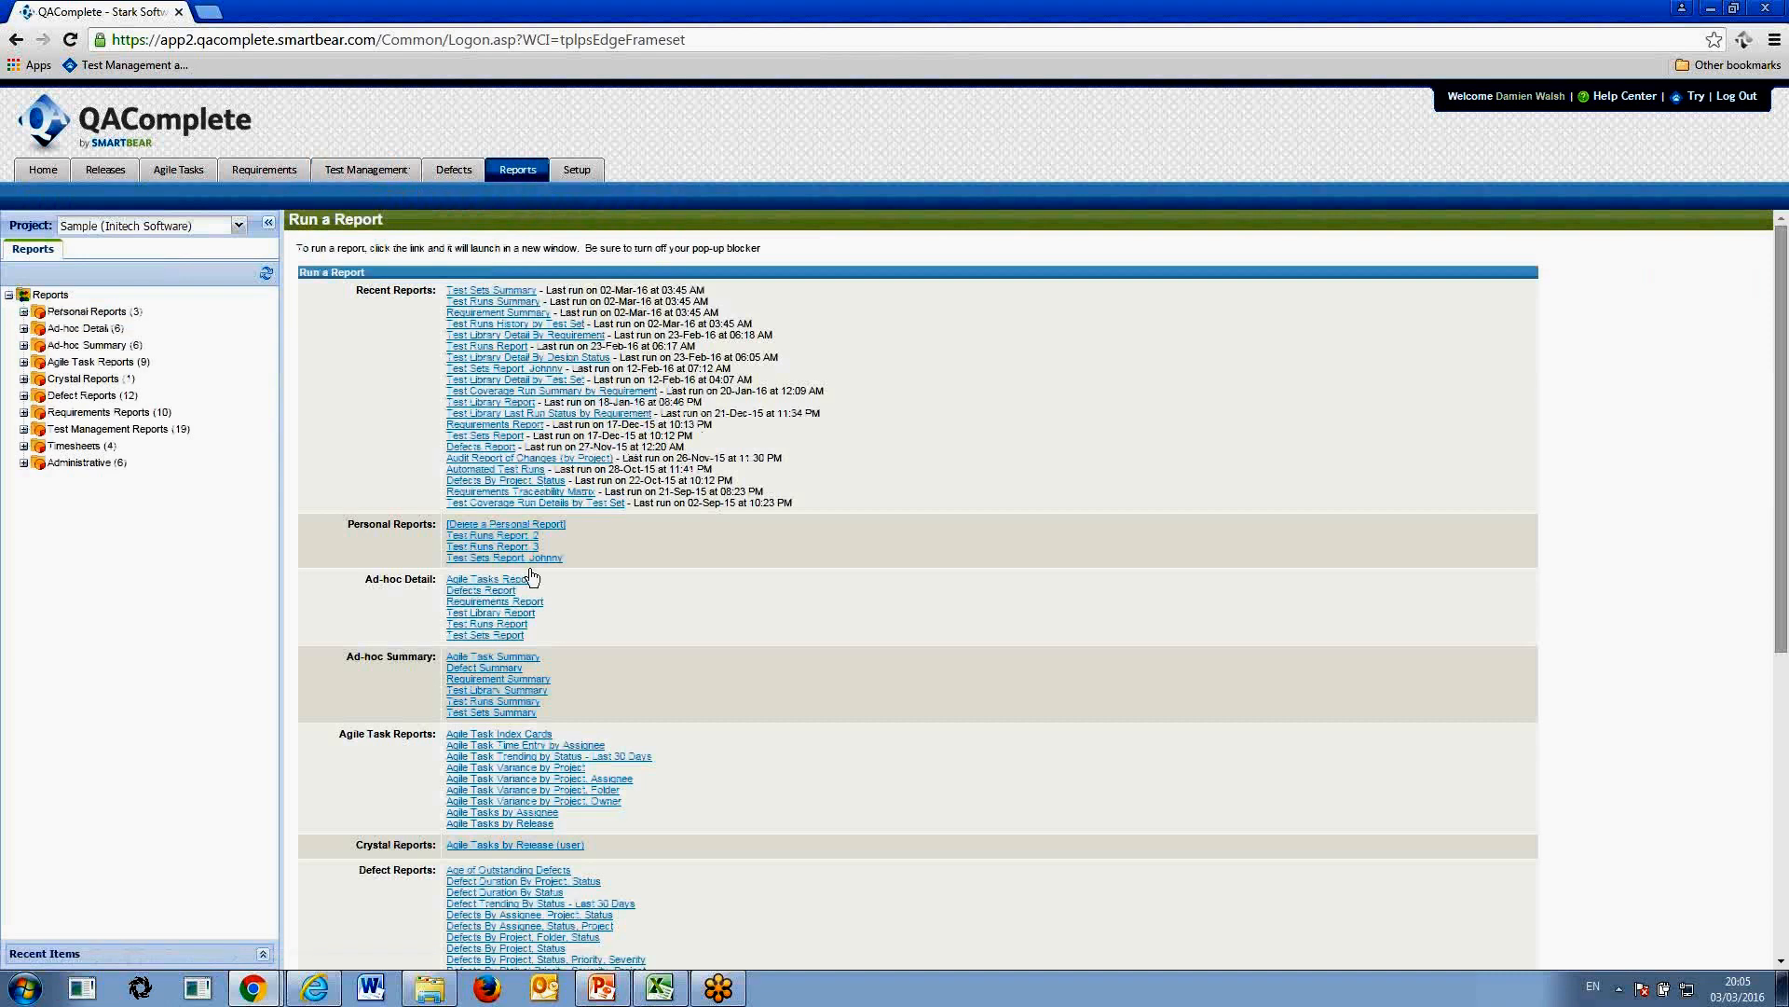
left_click(510, 615)
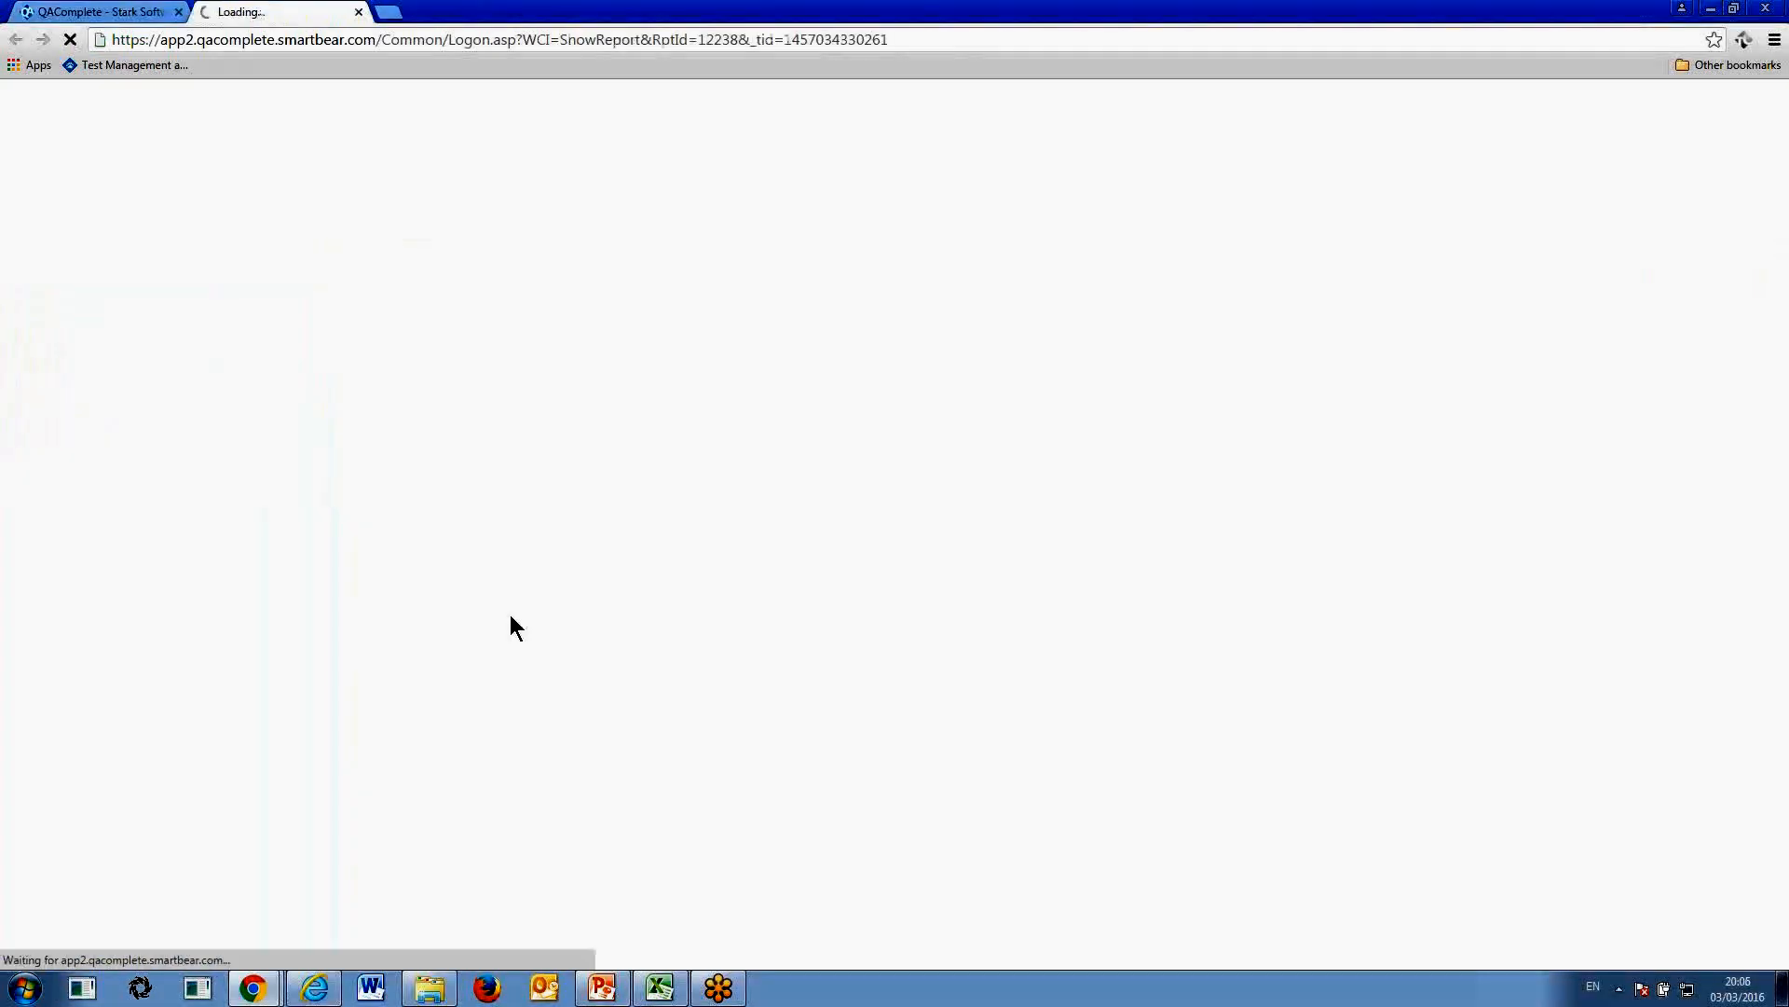
left_click(375, 632)
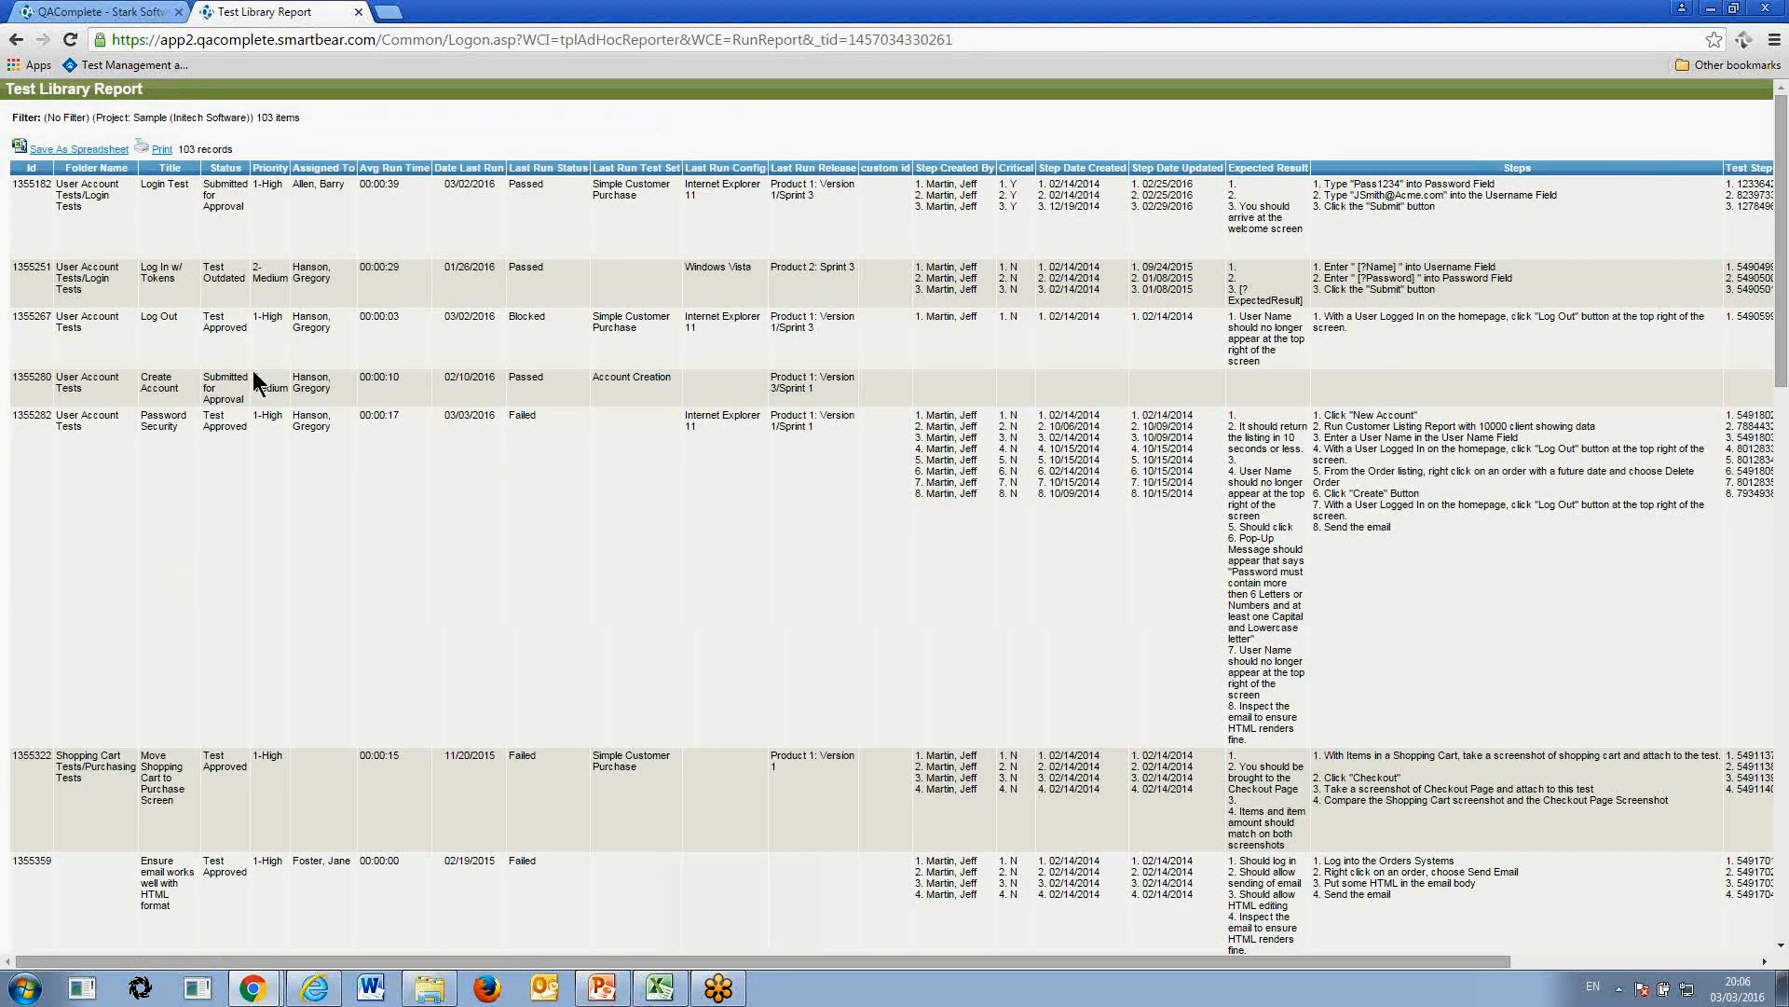
left_click(135, 18)
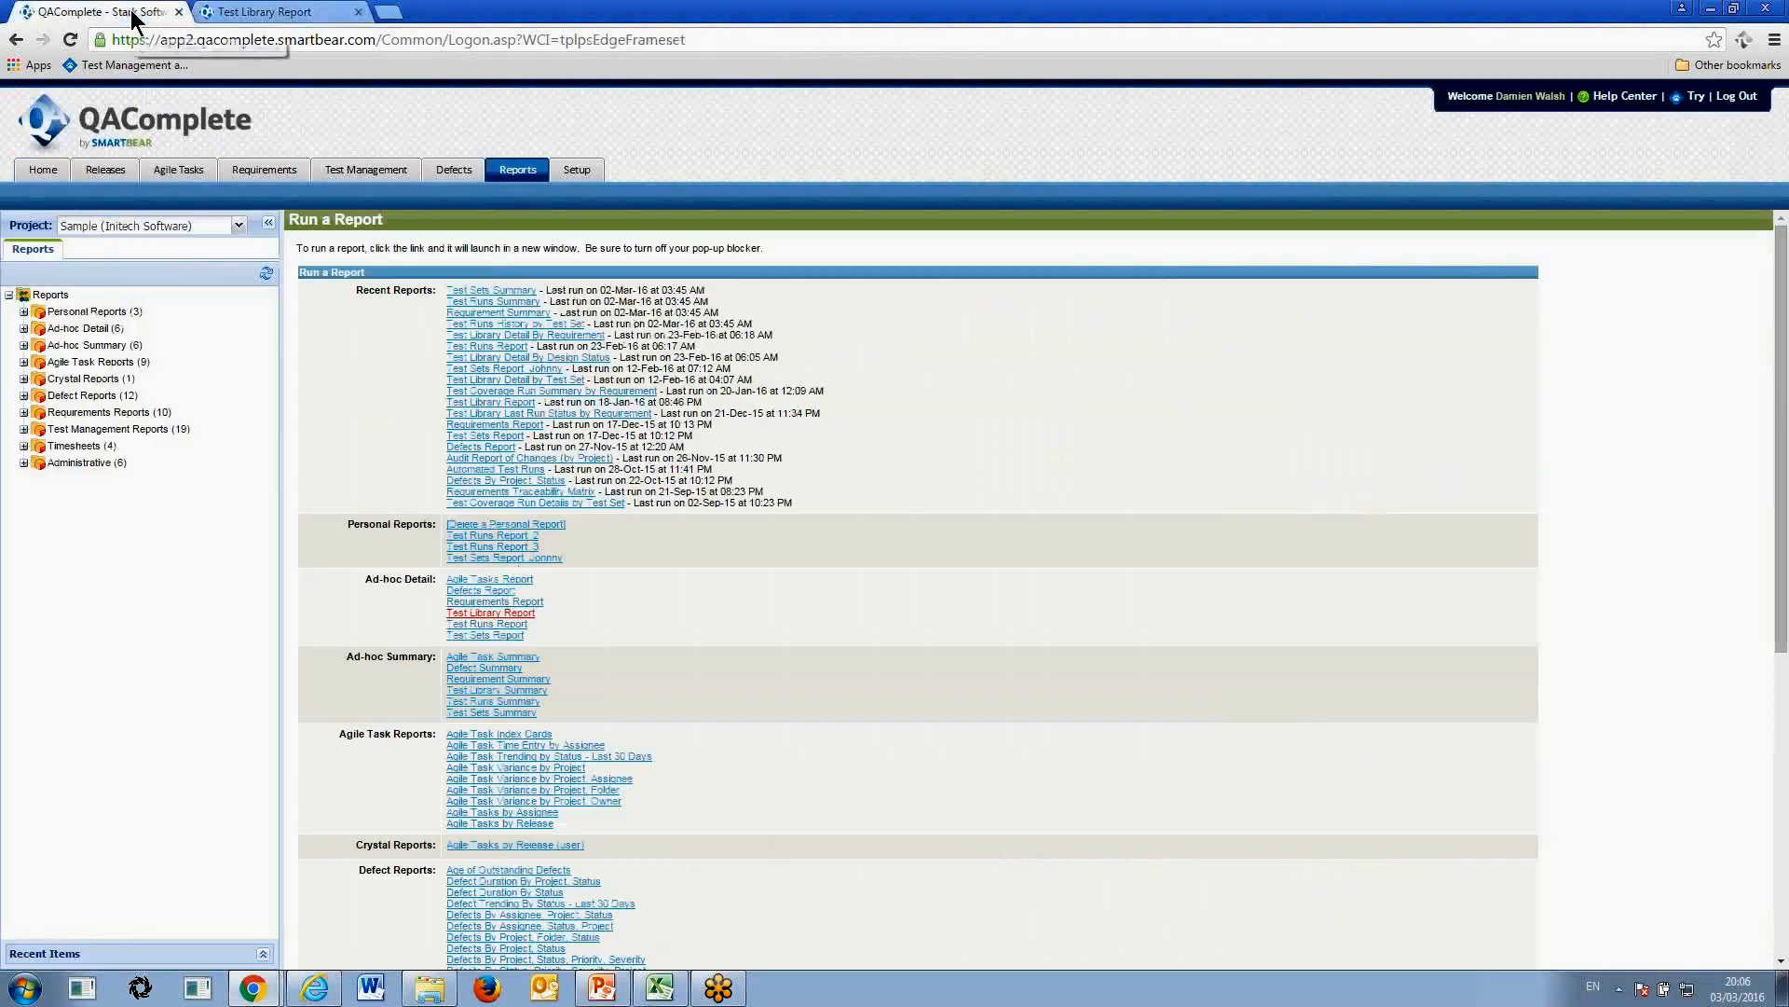